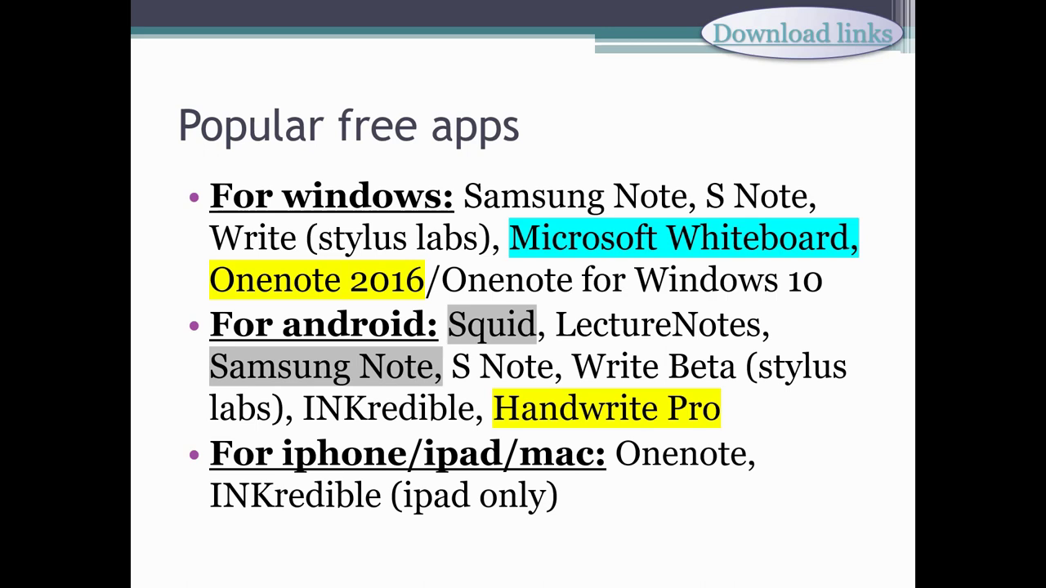
Advance the PowerPoint slideshow to the 'Using Microsoft Whiteboard' slide.
key("Right")
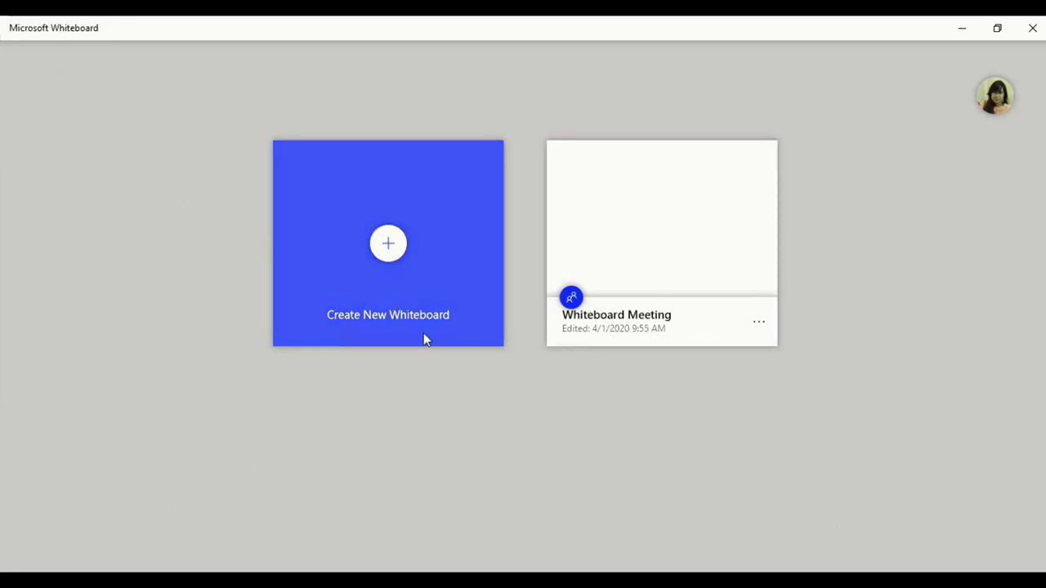
Create a new blank whiteboard and dismiss the Templates panel.
left_click(387, 246)
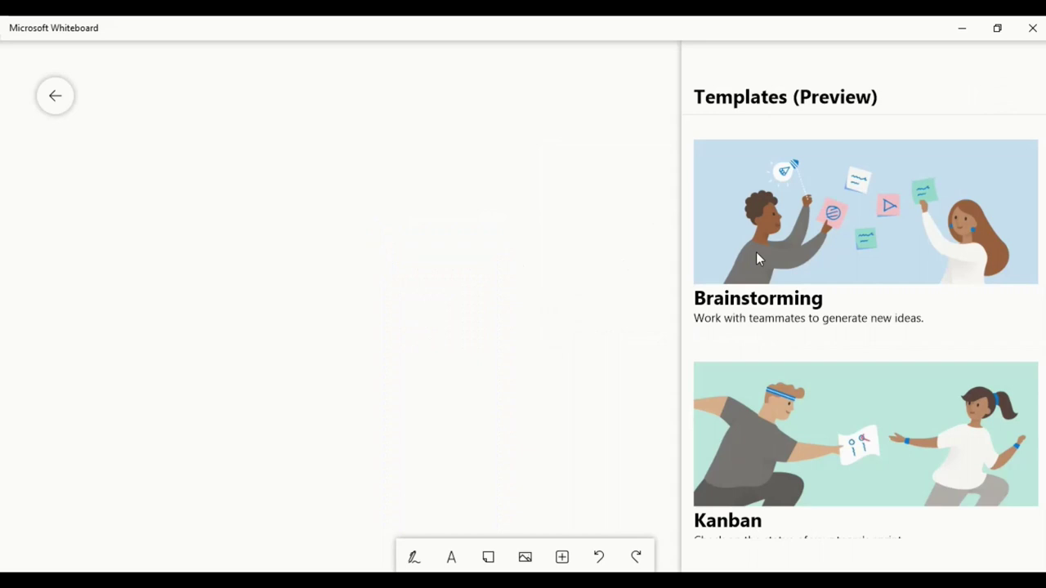
scroll(826, 329, "down", 3)
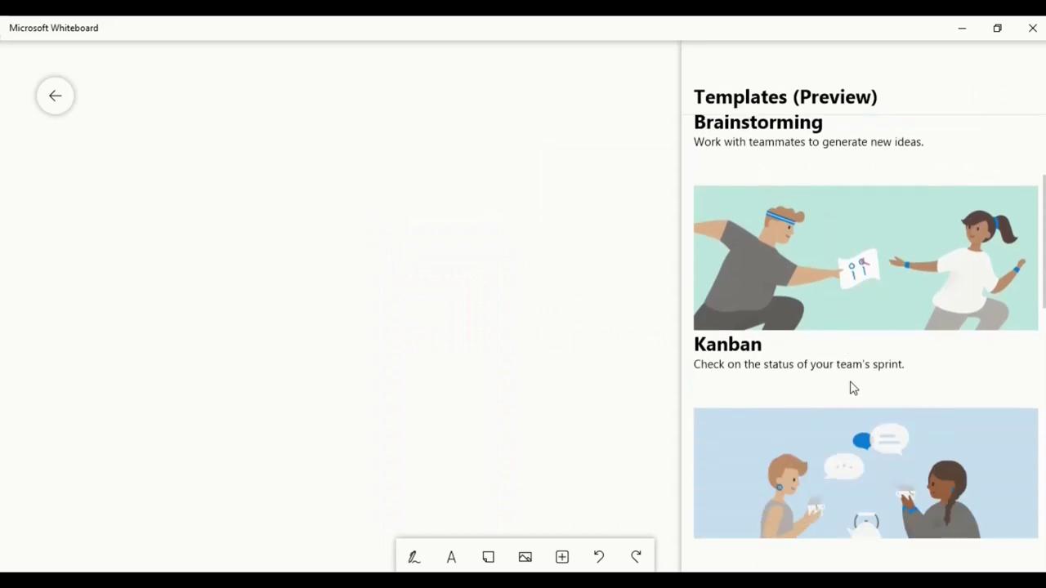
scroll(850, 375, "up", 3)
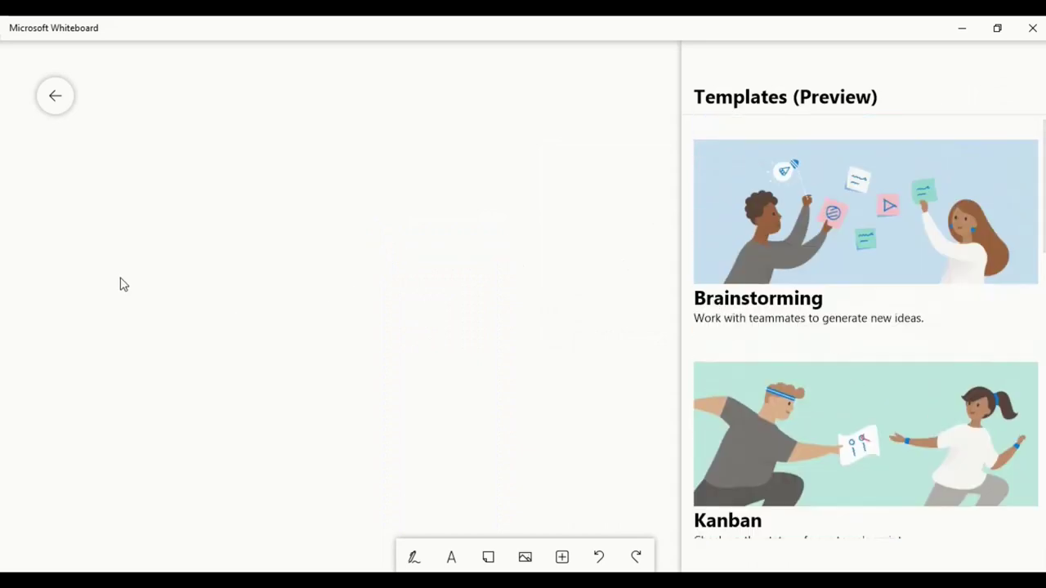
left_click(423, 339)
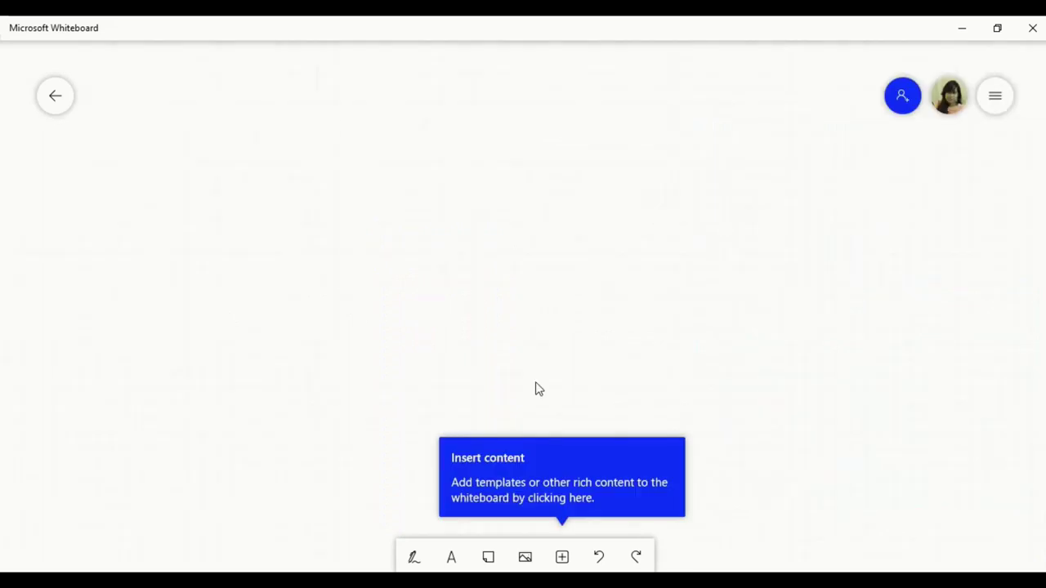
left_click(774, 472)
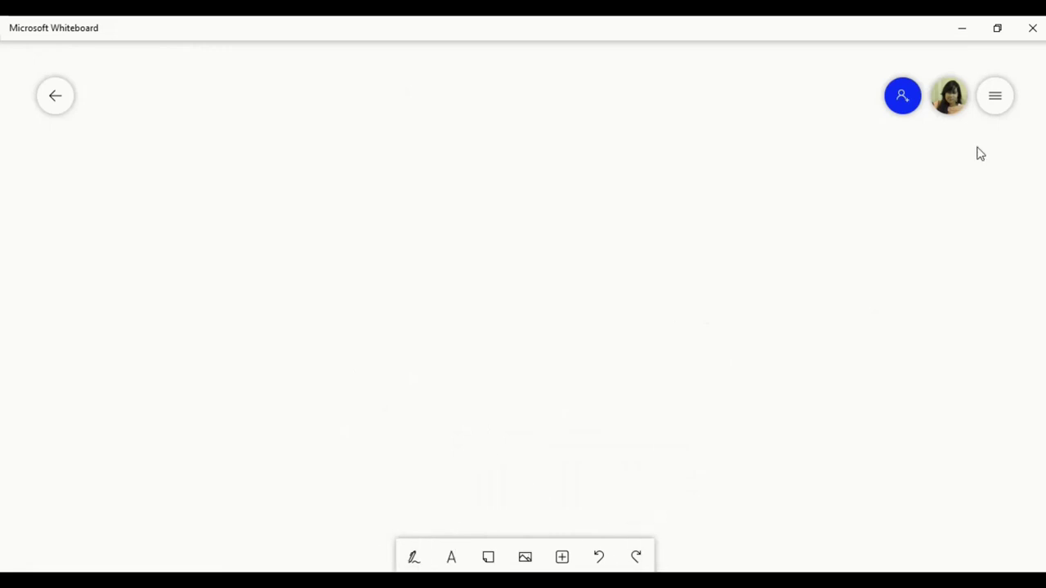
left_click(995, 95)
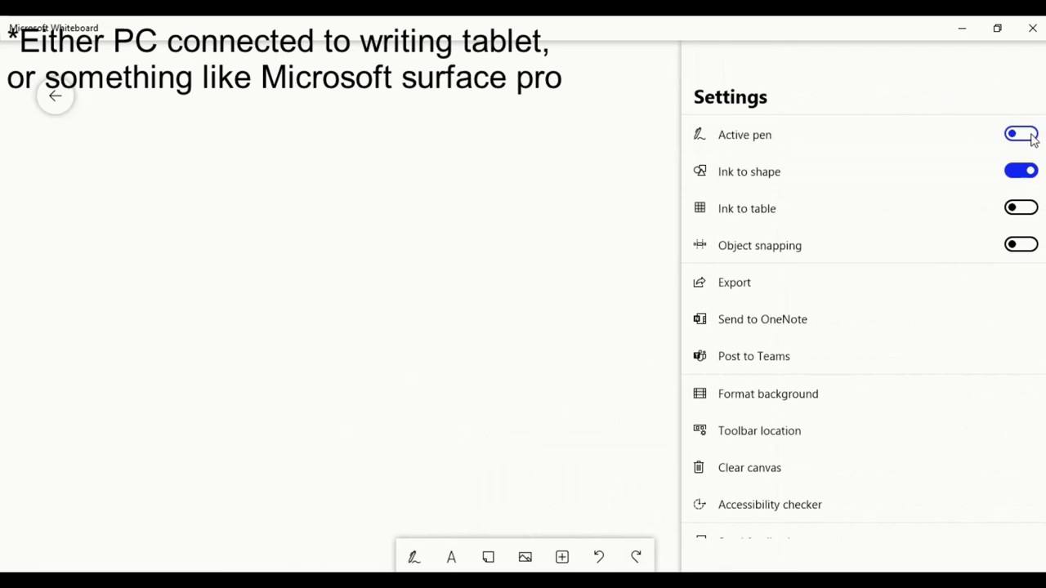
left_click(1021, 135)
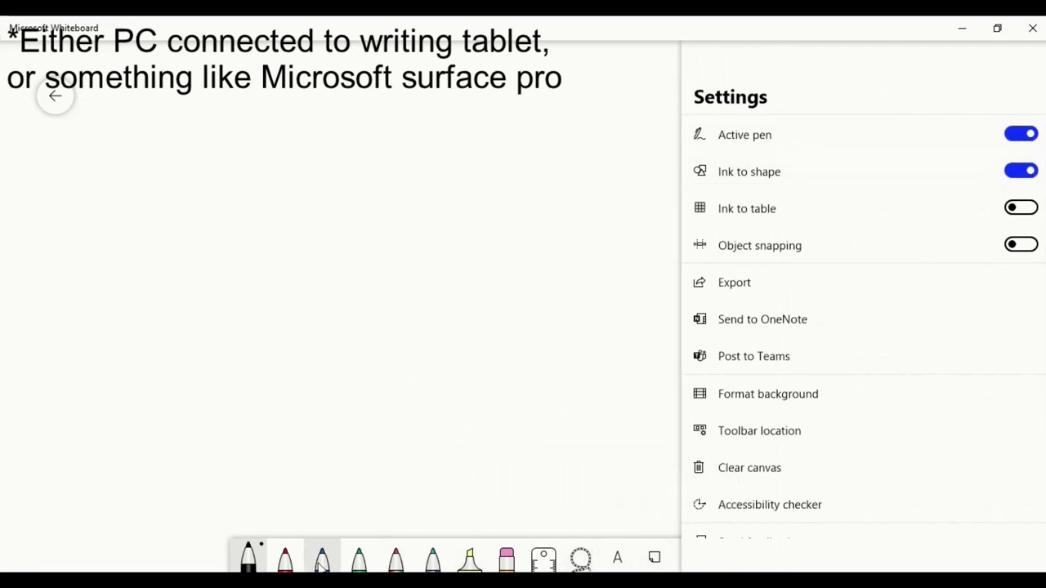
left_click(540, 476)
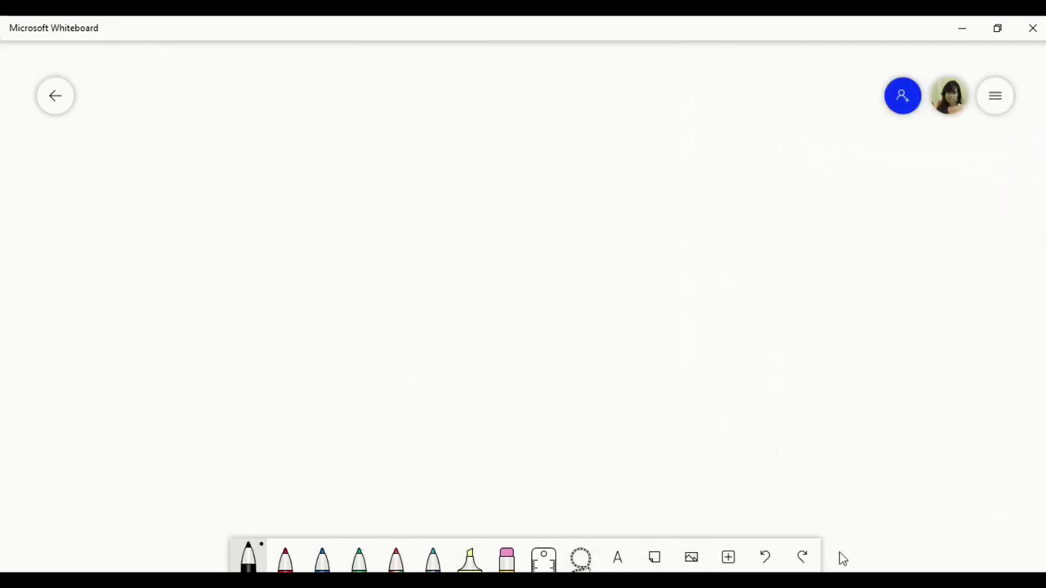
left_click(999, 100)
left_click(1017, 136)
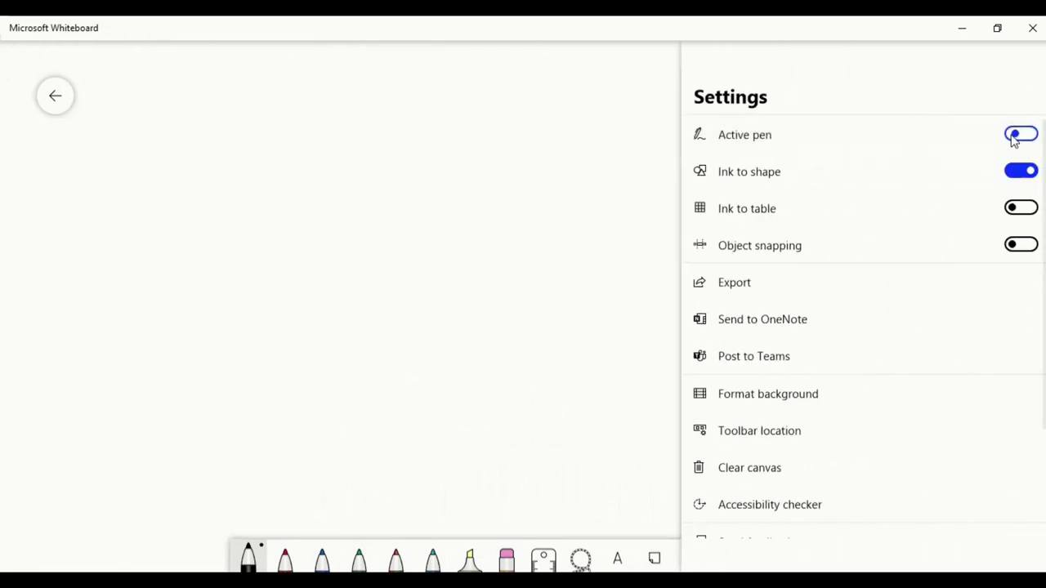
left_click(465, 308)
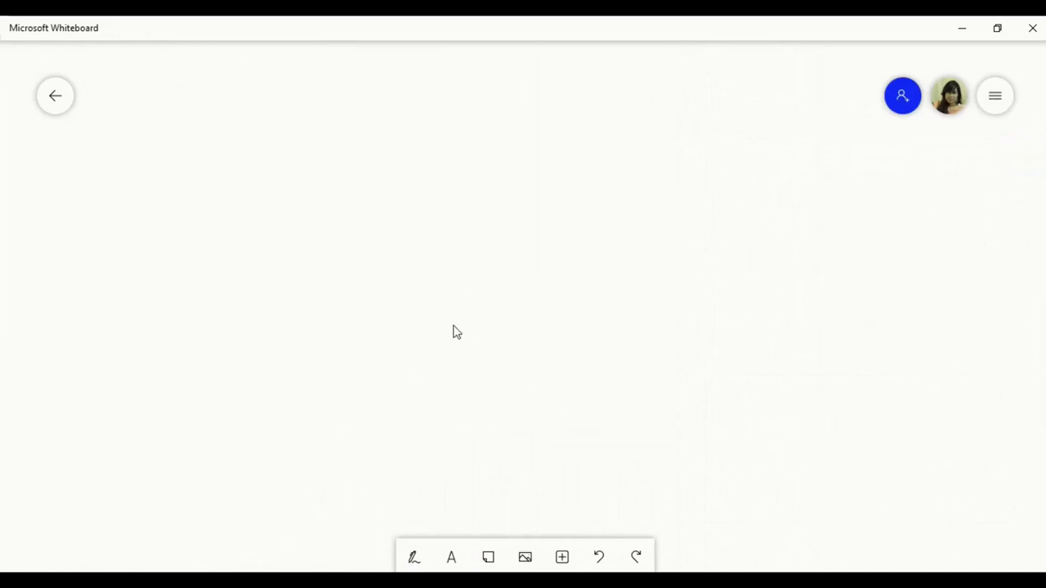
Add a 'Testing' text box and drag its corner to enlarge it.
left_click(451, 558)
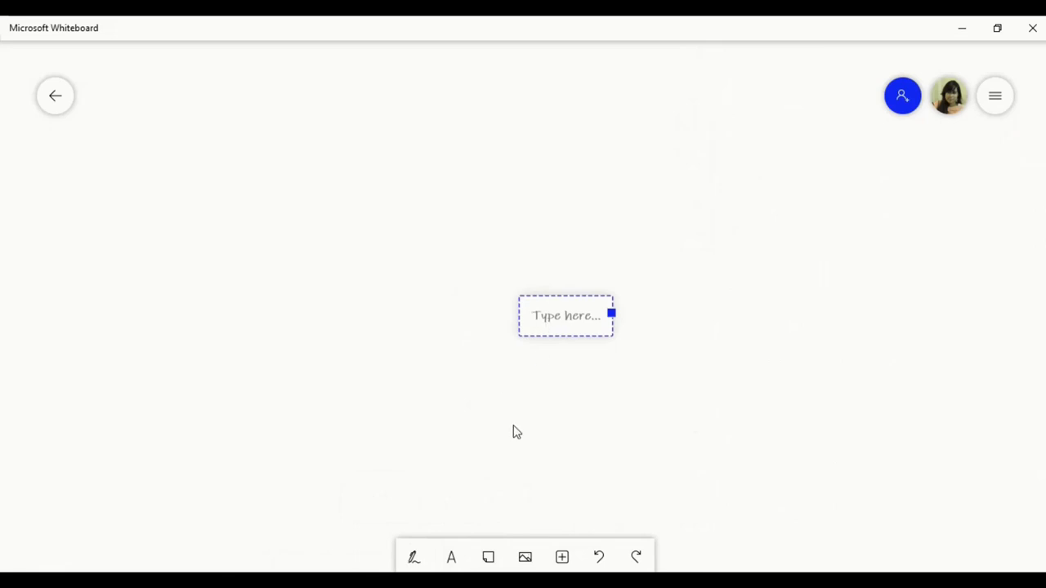
type("Testing")
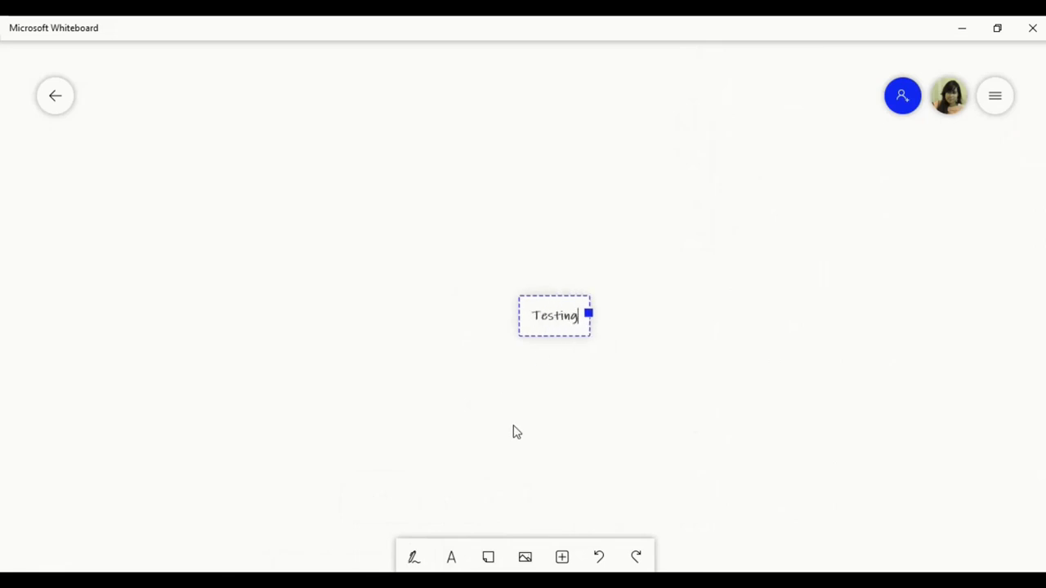
left_click(524, 411)
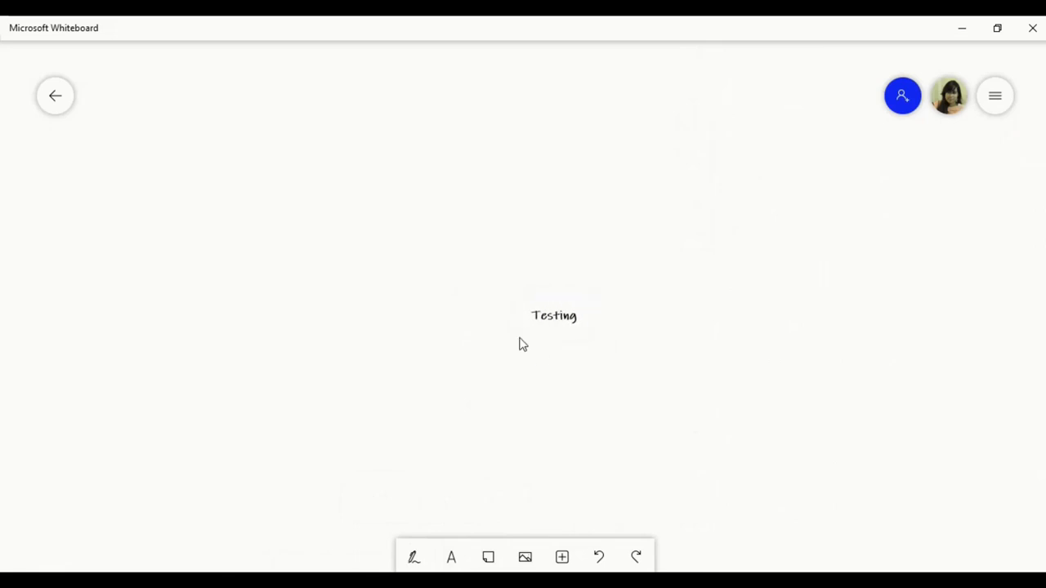
left_click(565, 322)
left_click_drag(595, 339, 773, 426)
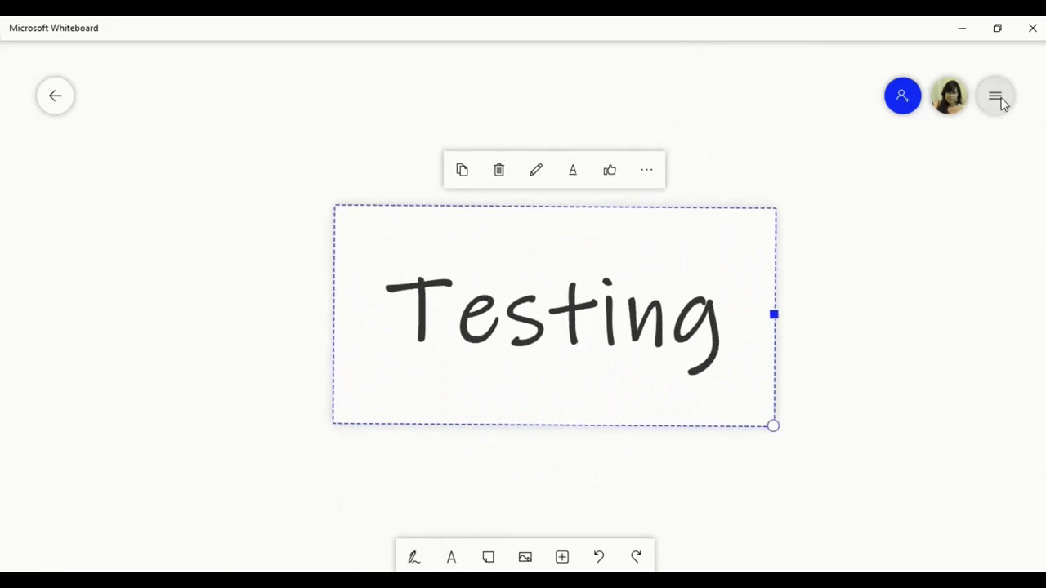
Turn on Object snapping in Settings, then rotate the Testing text box slightly.
left_click(996, 96)
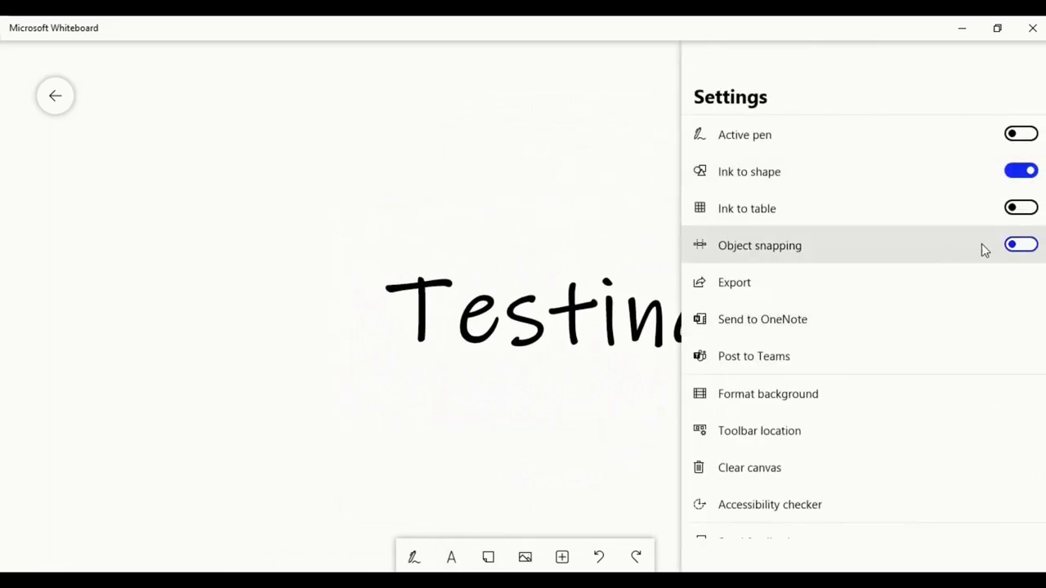
left_click(1020, 246)
left_click(643, 314)
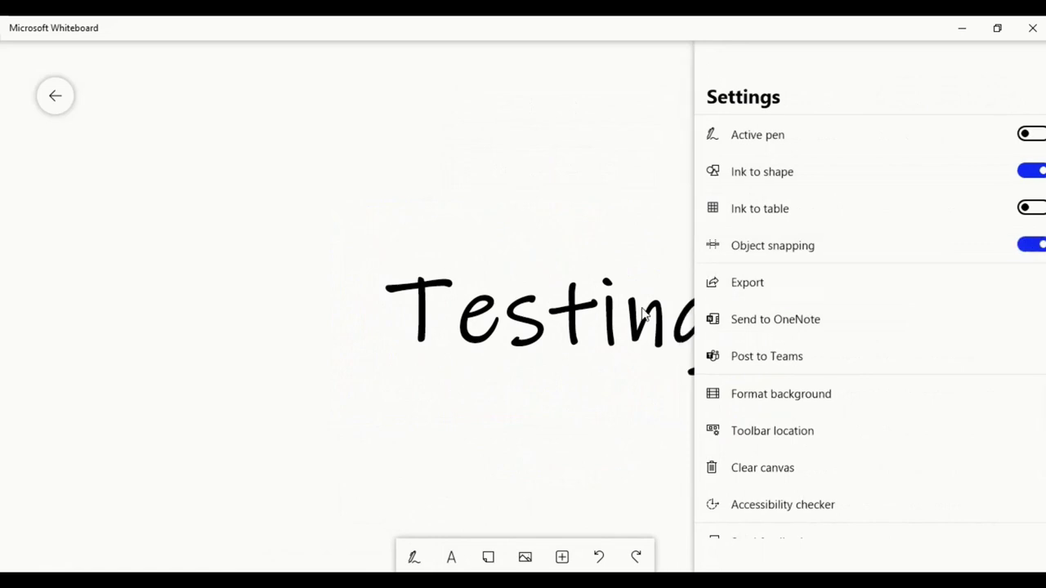
left_click(735, 362)
mouse_move(773, 425)
left_mouse_down()
mouse_move(807, 338)
mouse_move(793, 449)
mouse_move(713, 502)
mouse_move(778, 444)
left_mouse_up()
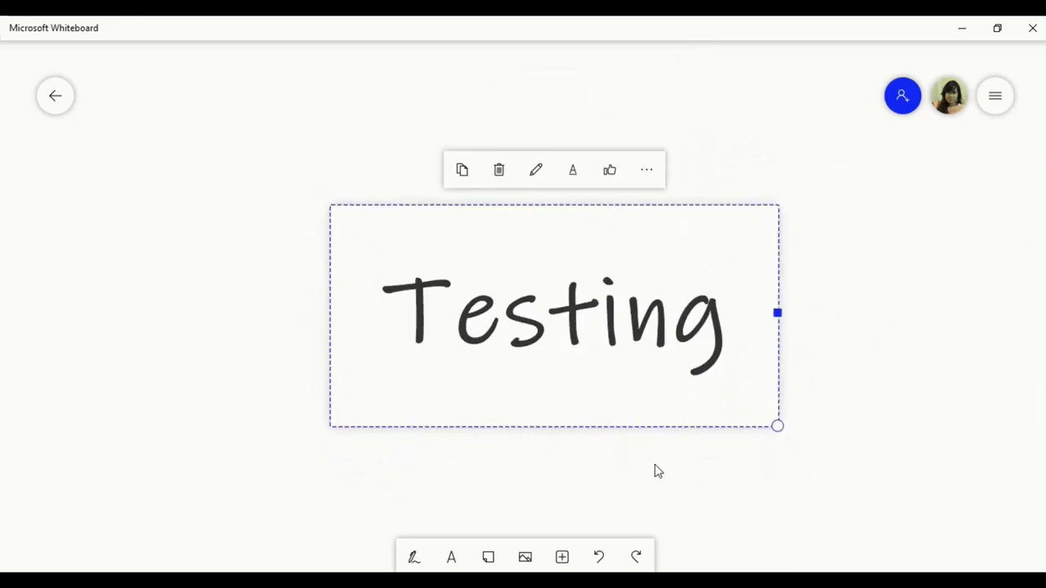
Delete the Testing text, then add three sticky notes and arrange them around the board.
left_click(499, 170)
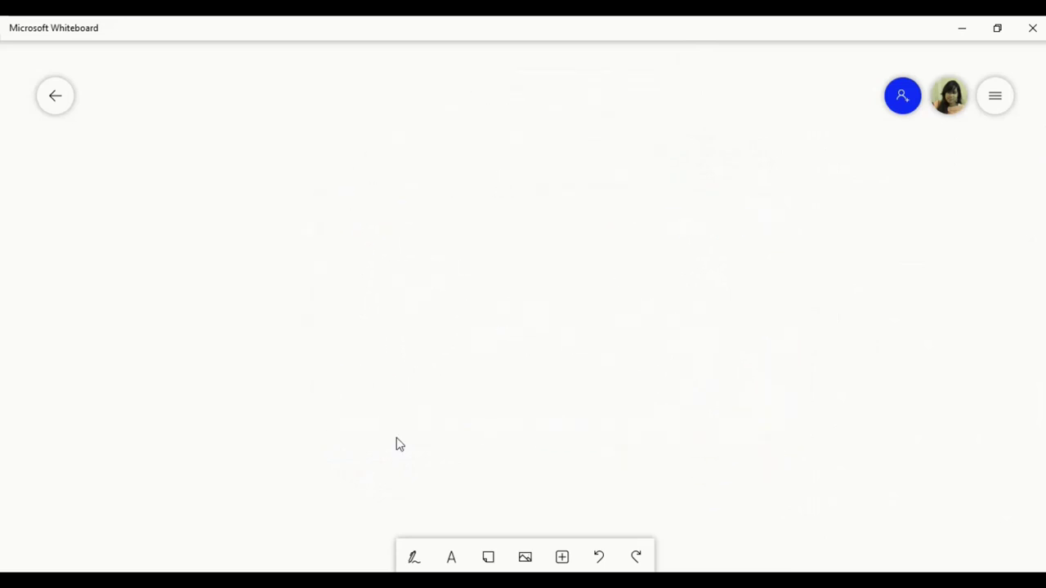
left_click(490, 559)
left_click(489, 559)
left_click(490, 559)
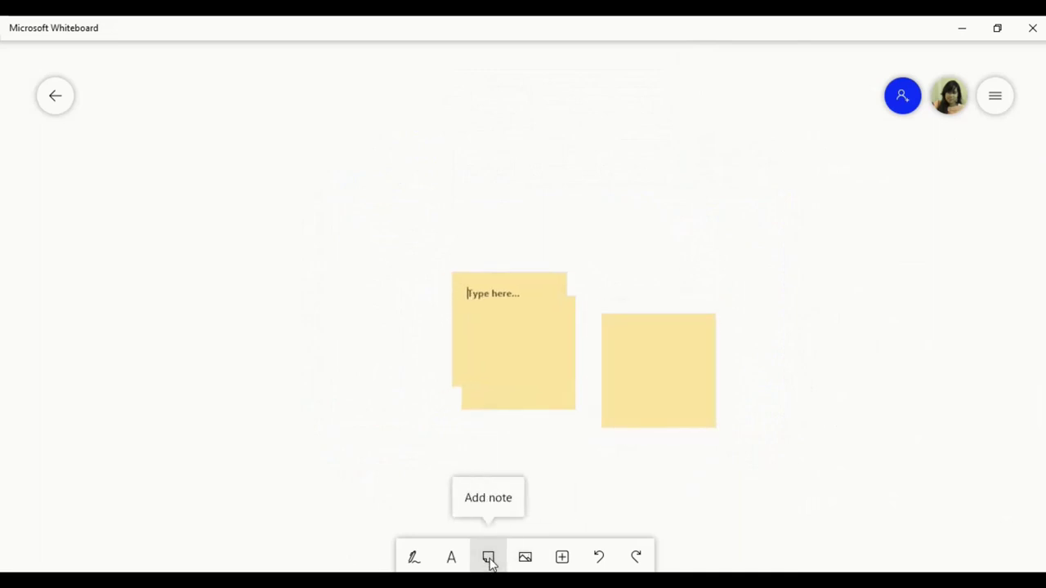
left_click_drag(575, 356, 392, 338)
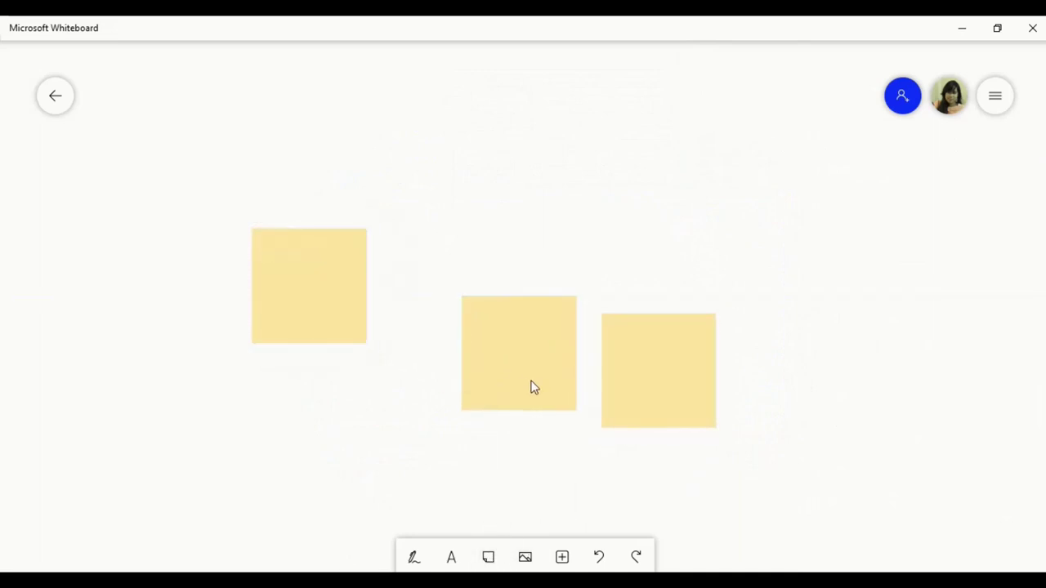
left_click_drag(532, 387, 529, 251)
left_click_drag(628, 382, 678, 327)
left_click_drag(300, 304, 425, 426)
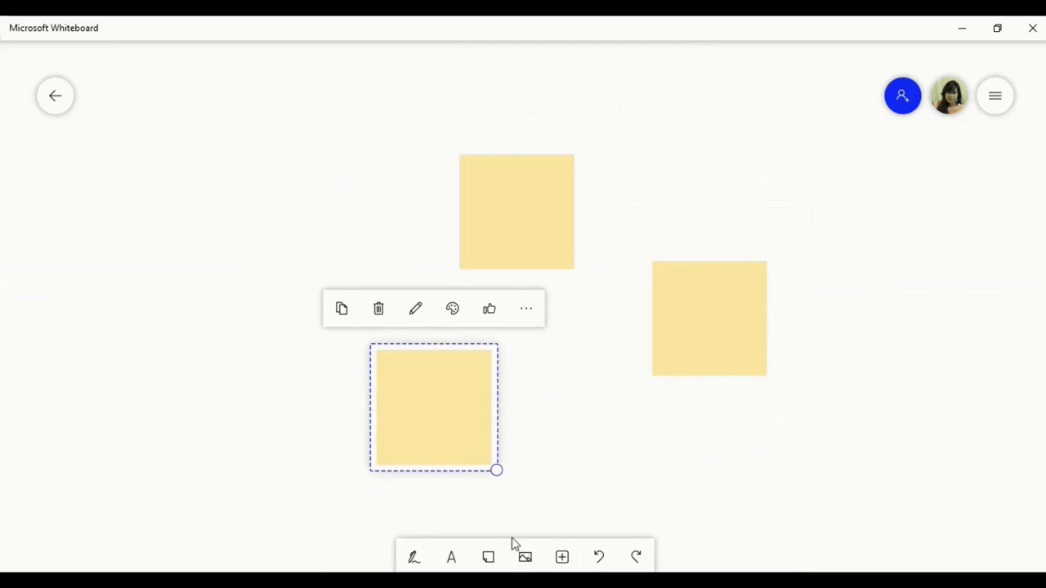
Add two more sticky notes, then undo repeatedly until the board is empty.
left_click(487, 557)
left_click(488, 557)
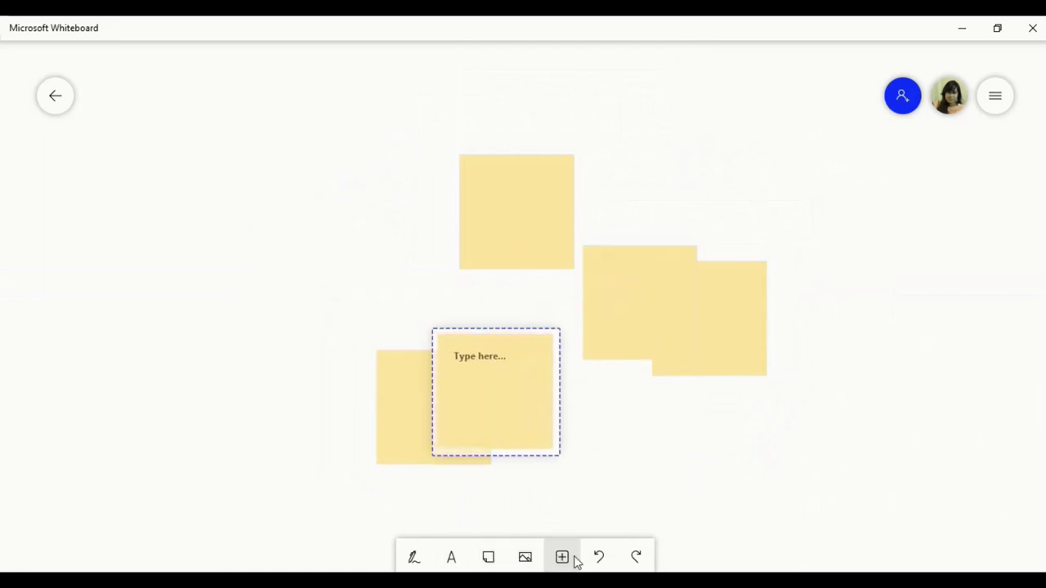
left_click(599, 557)
left_click(599, 558)
left_click(599, 557)
left_click(599, 558)
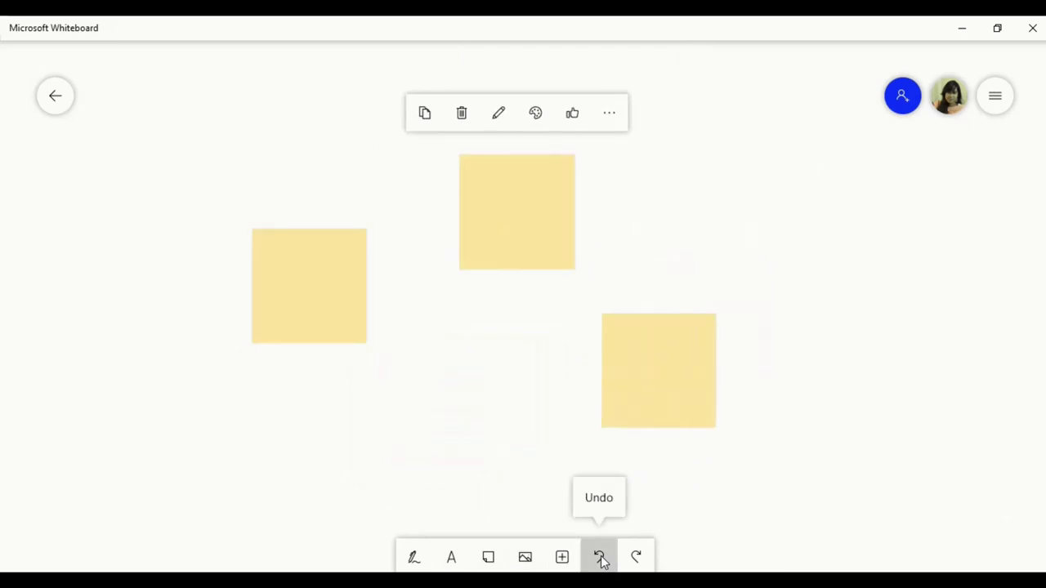
left_click(599, 558)
left_click(599, 557)
left_click(599, 557)
left_click(599, 557)
left_click(599, 557)
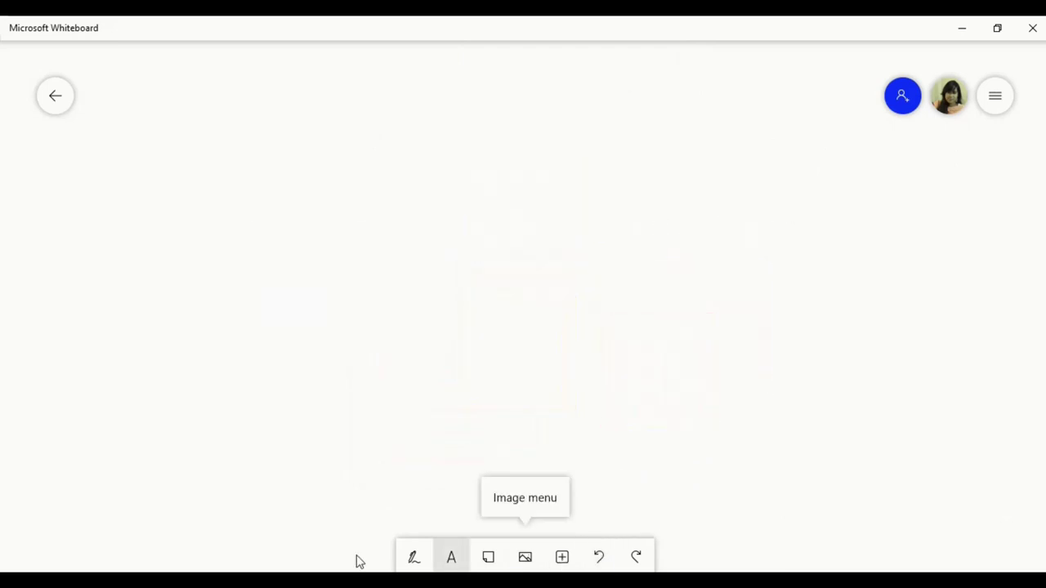
Place a note grid with sticky notes on the board, then undo it away.
left_click(527, 562)
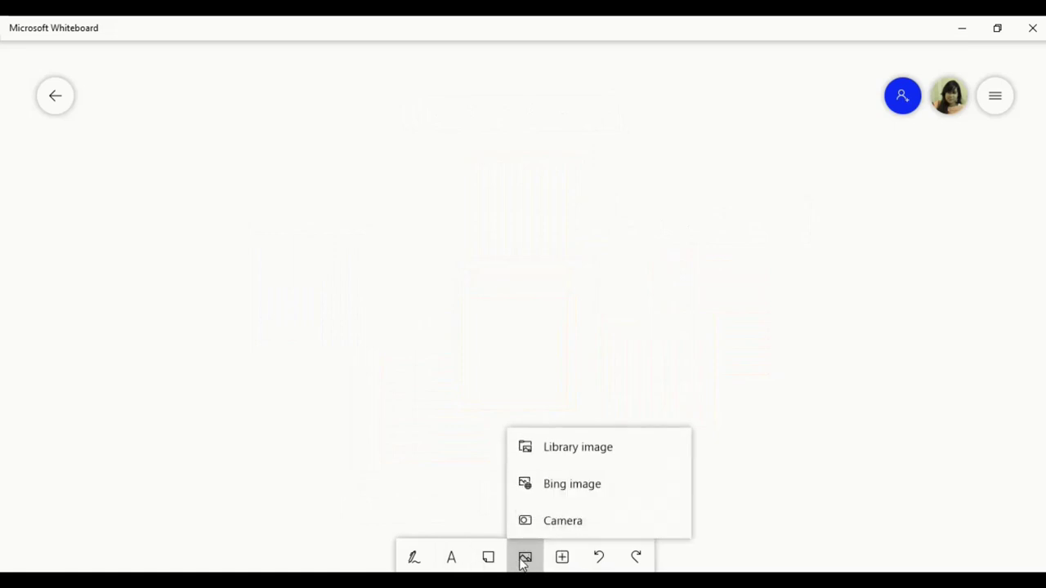
left_click(562, 558)
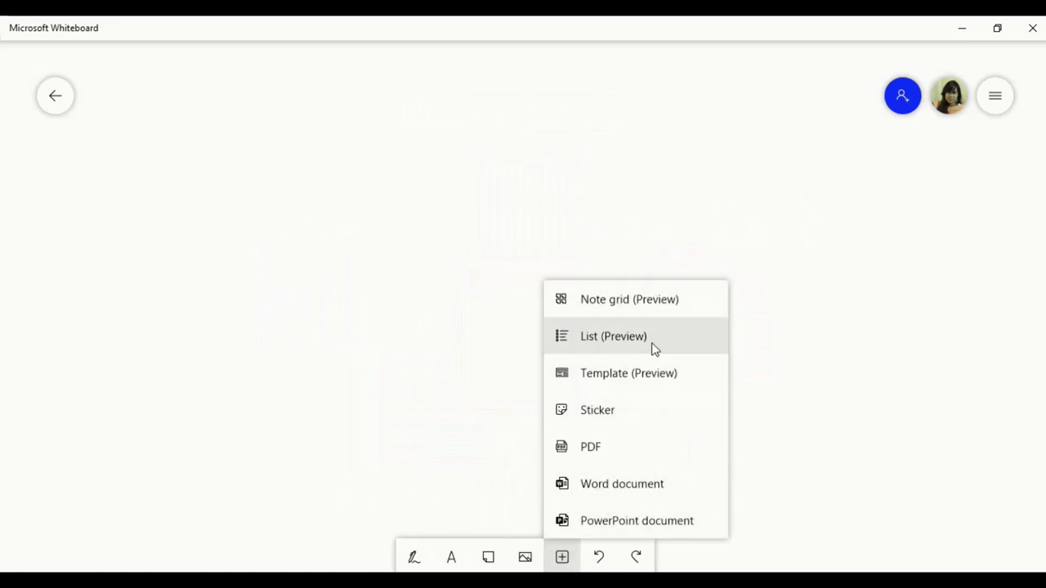
left_click(684, 302)
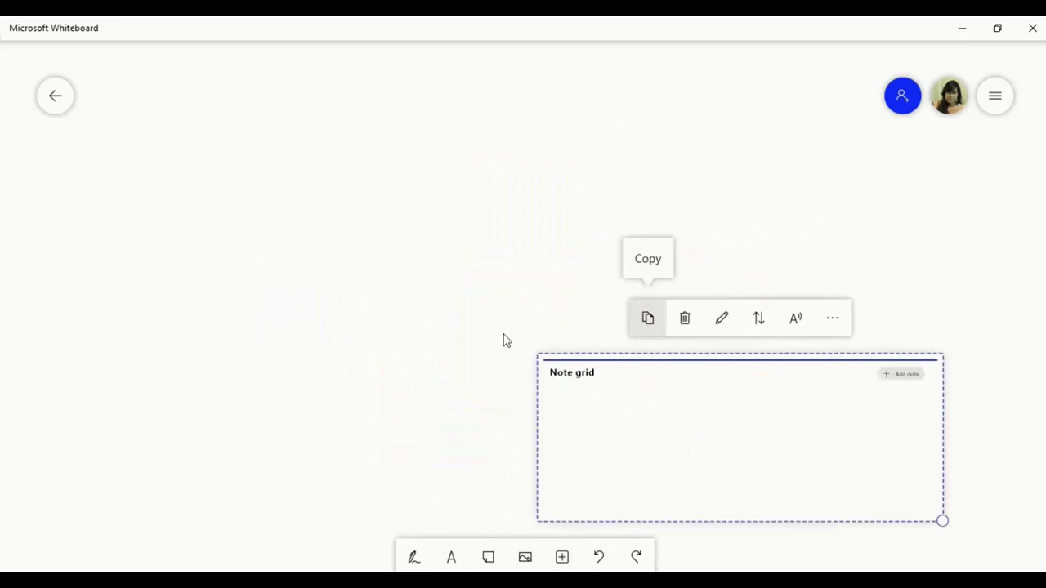
left_click(907, 376)
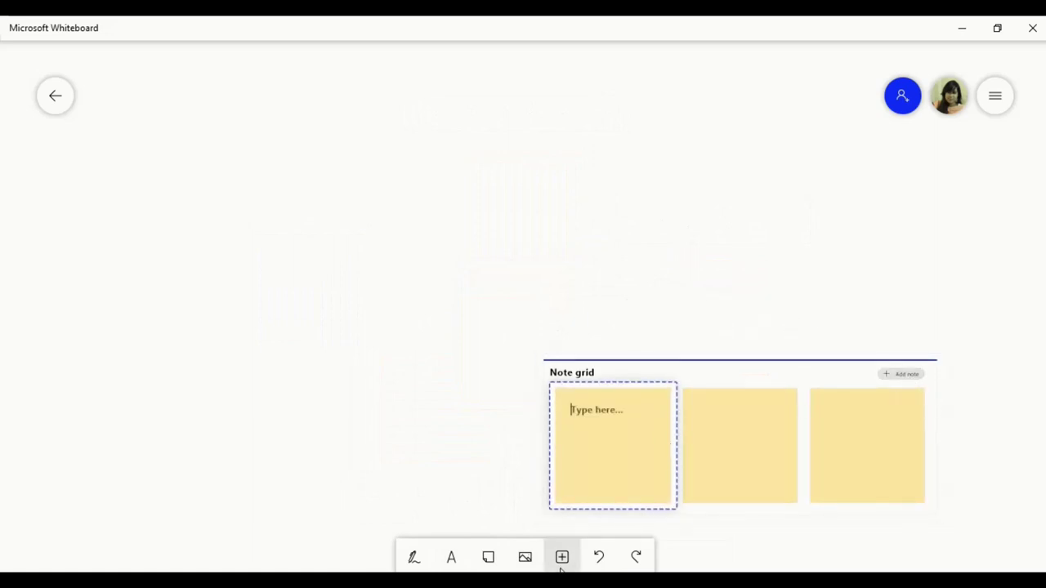
left_click(599, 556)
left_click(599, 556)
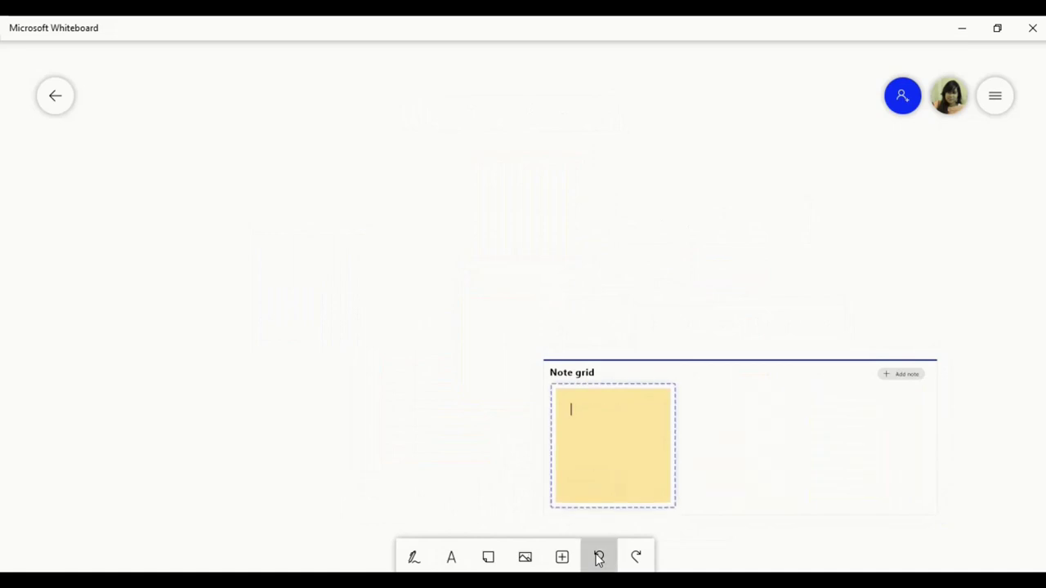
left_click(599, 556)
left_click(599, 557)
Add the Brainstorming template from the template gallery, then delete it.
left_click(562, 558)
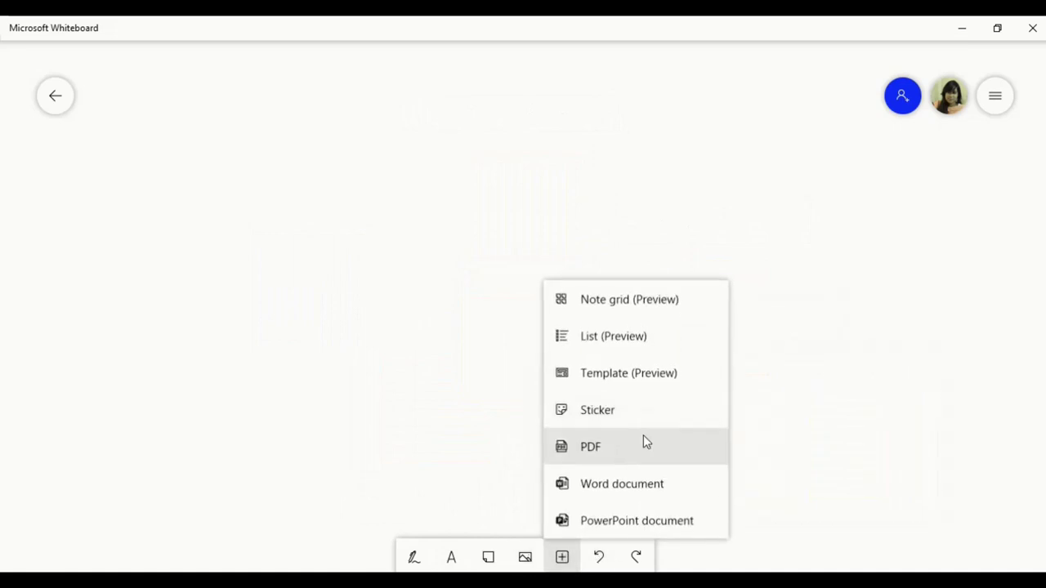
left_click(662, 376)
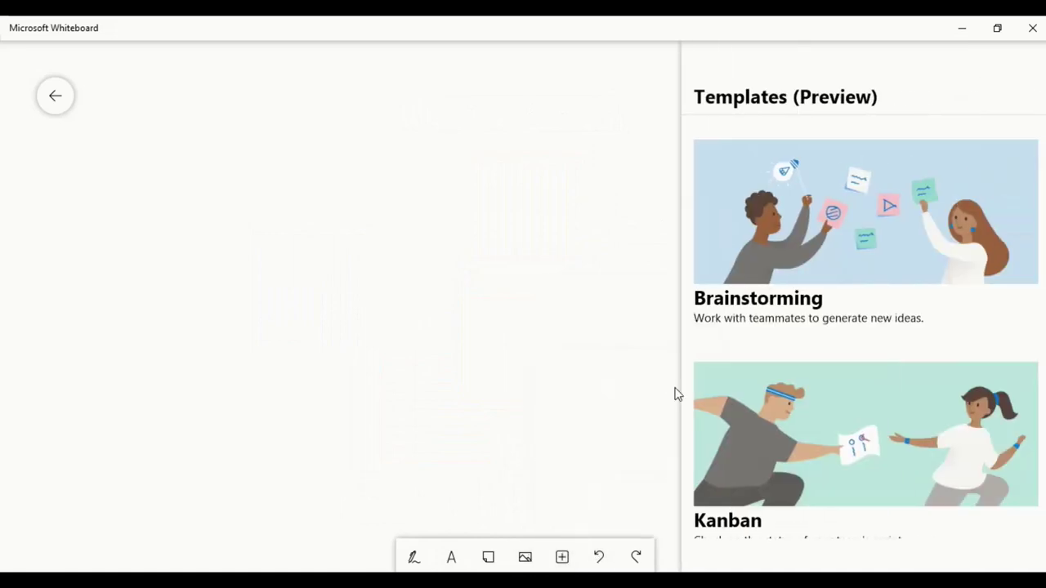
scroll(760, 206, "down", 1)
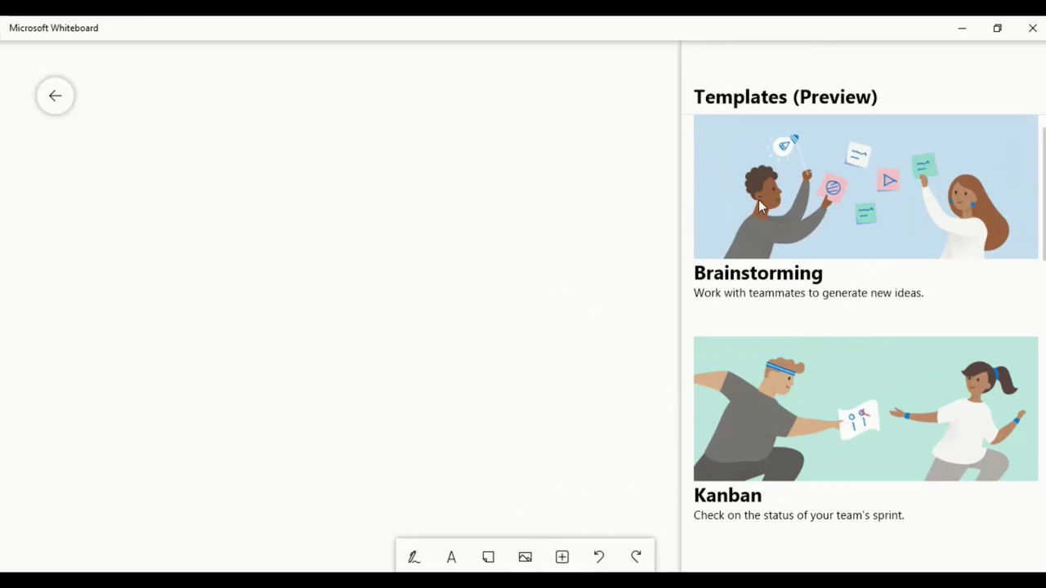
left_click(814, 230)
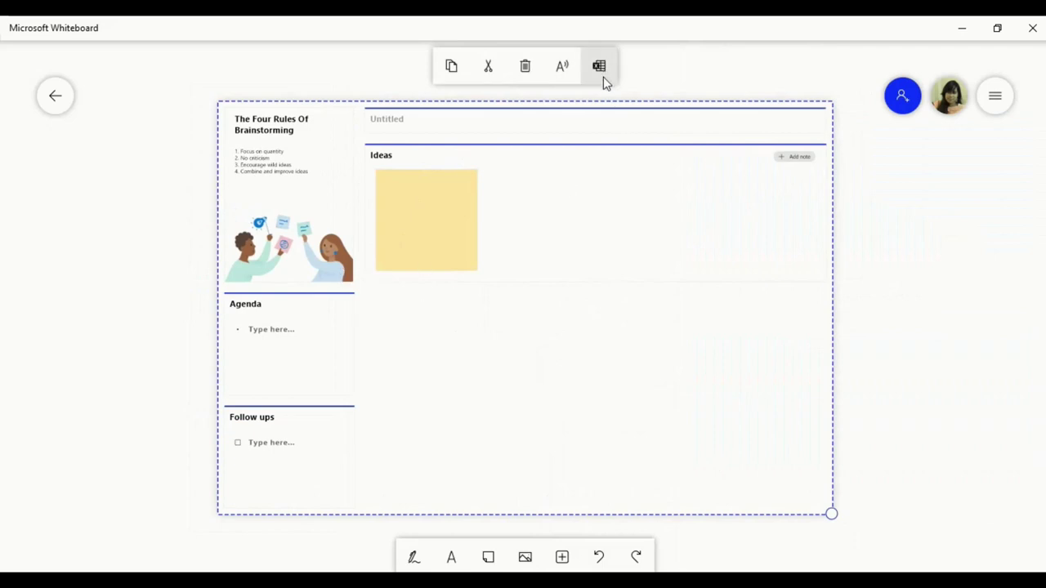
left_click(525, 67)
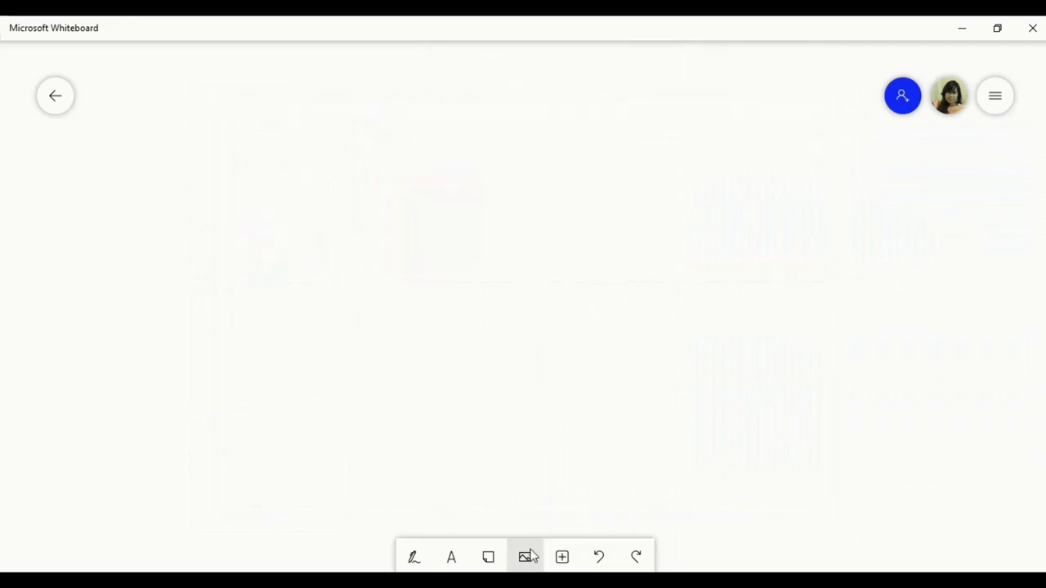
left_click(561, 556)
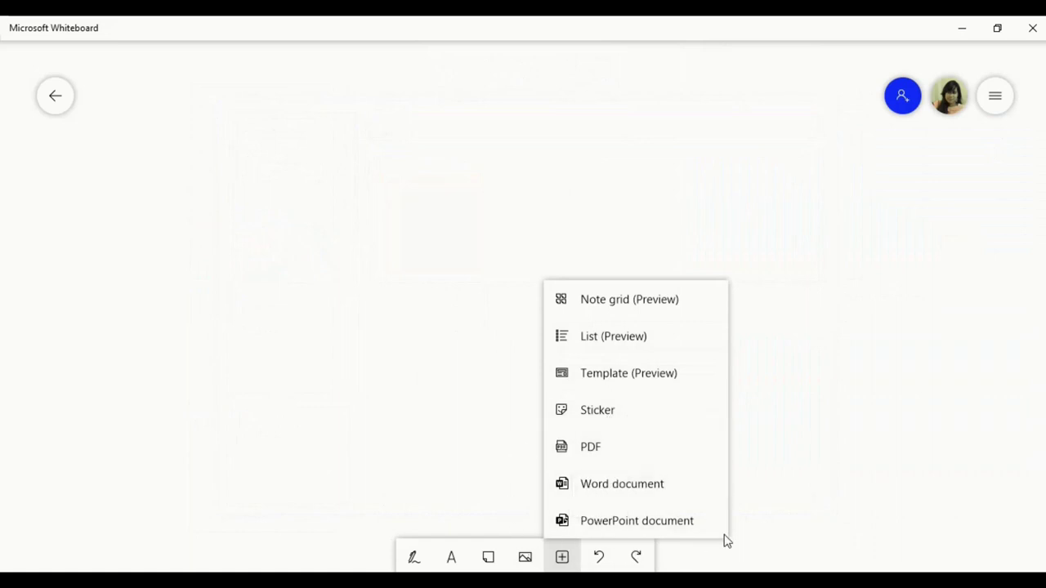
Insert pages 1 and 2 of the ΣΔ bitstreams PDF from Desktop > All videos for seminar.
left_click(592, 452)
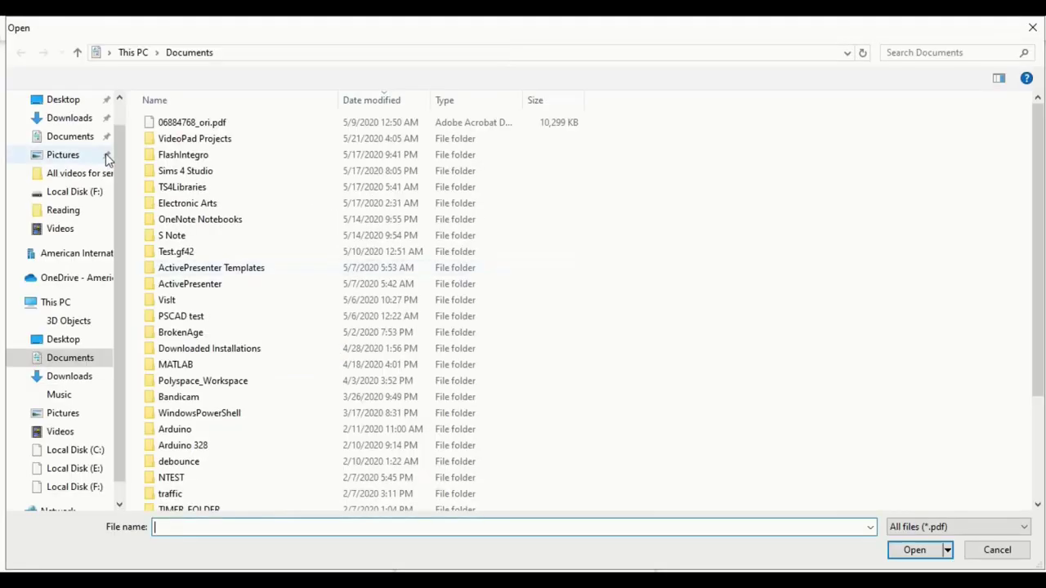
left_click(65, 103)
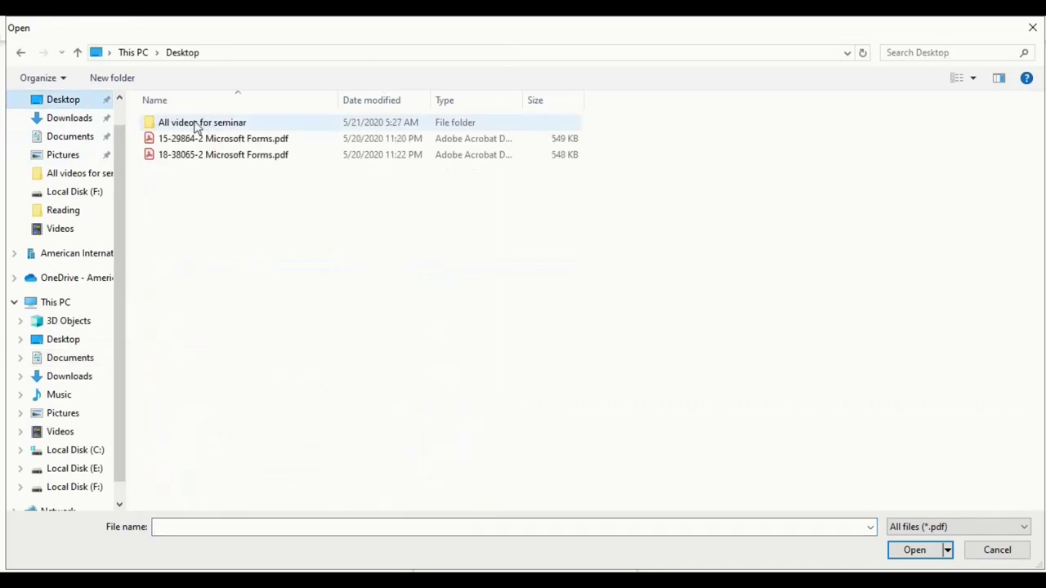
double_click(221, 130)
double_click(205, 127)
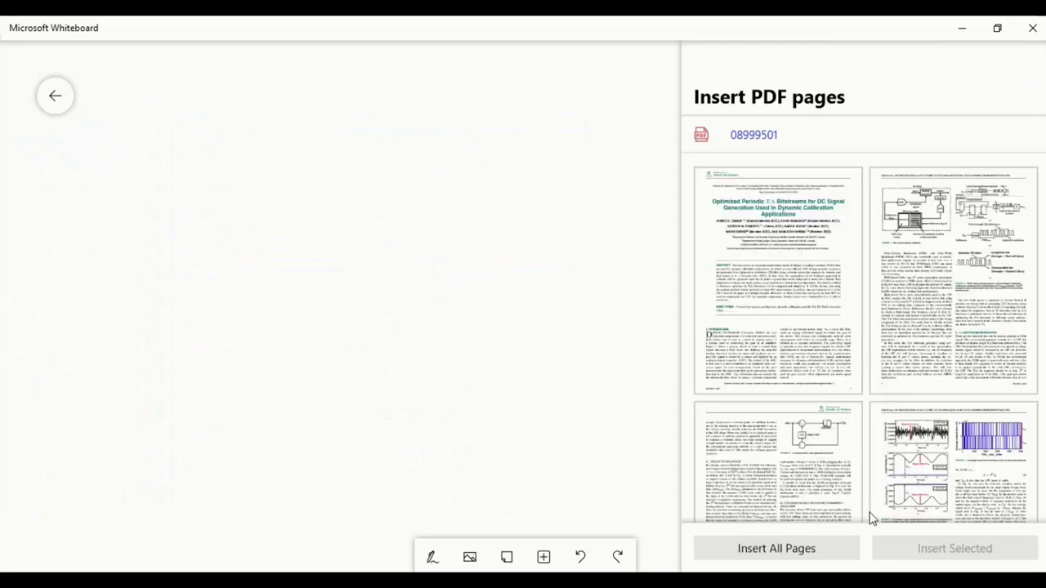
left_click(825, 302)
left_click(920, 300)
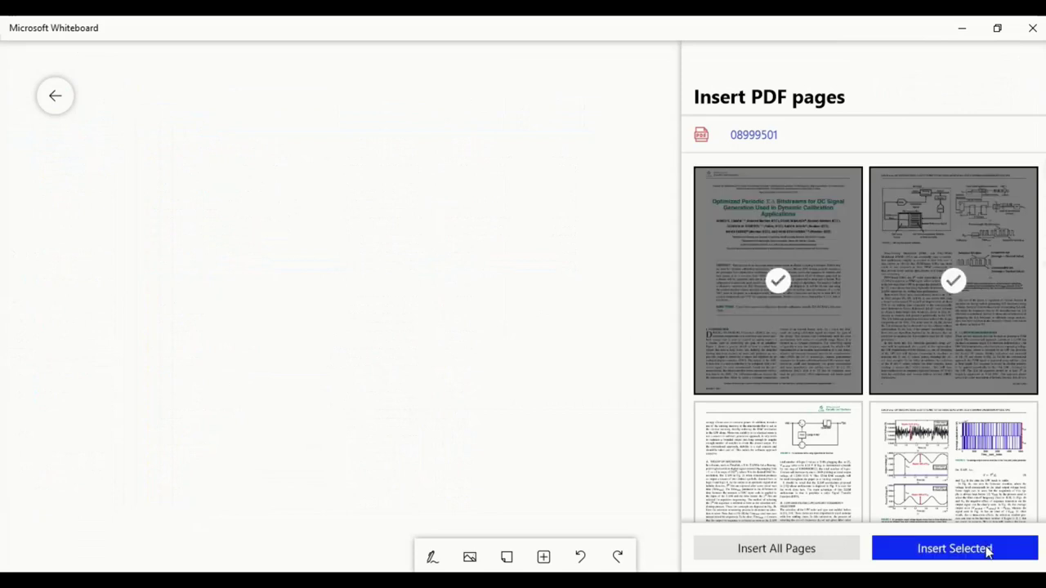
left_click(986, 549)
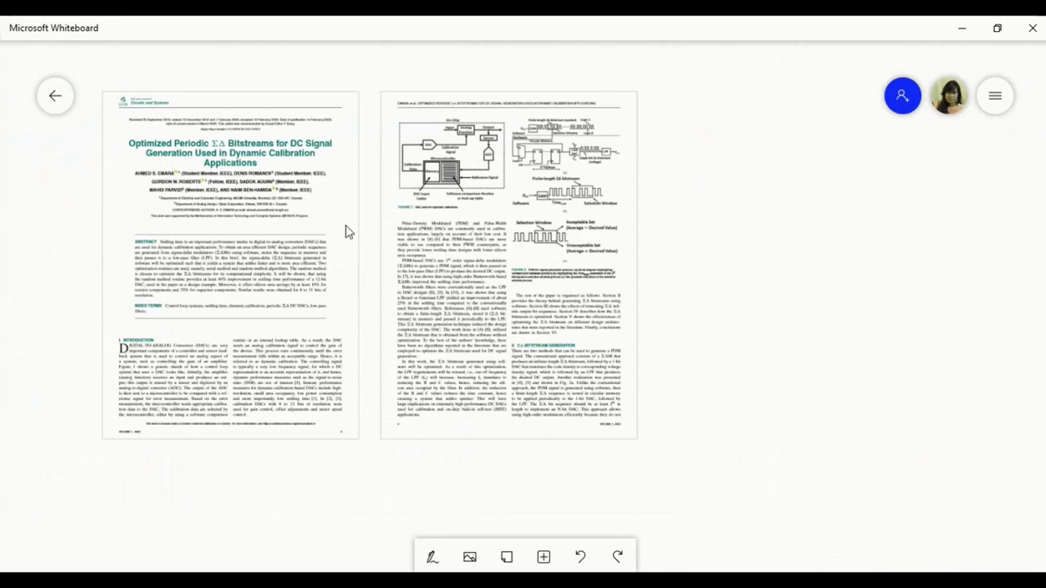
Zoom and pan so the inserted pages sit centred near the top of view.
scroll(233, 200, "up", 5)
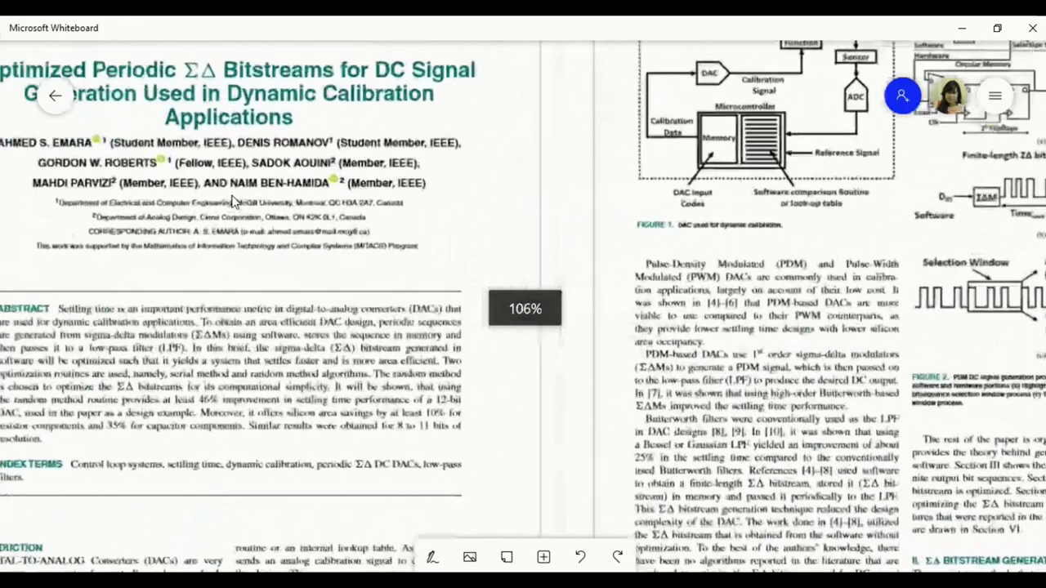
scroll(502, 256, "up", 3)
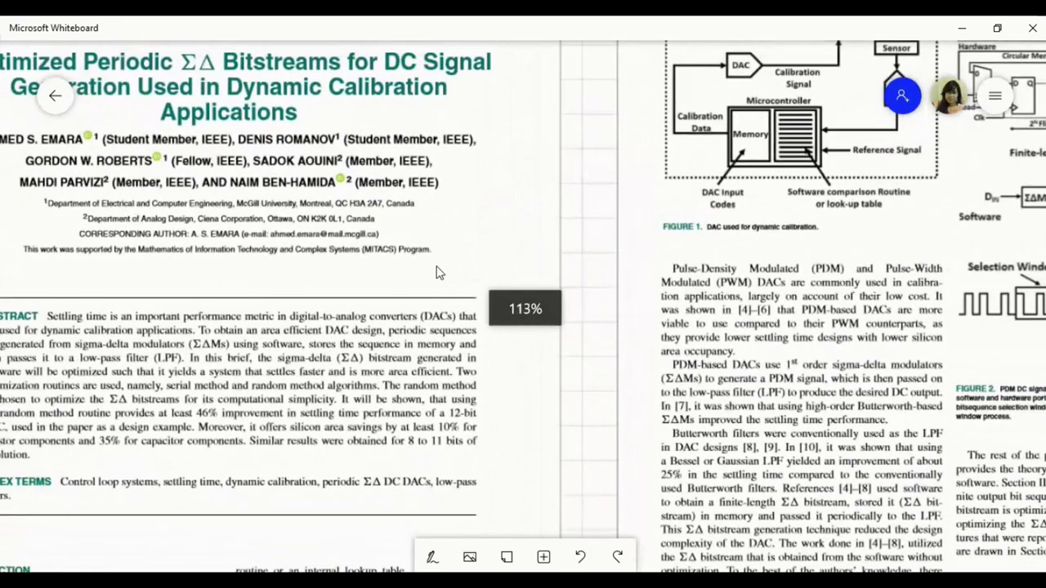
scroll(439, 272, "down", 4)
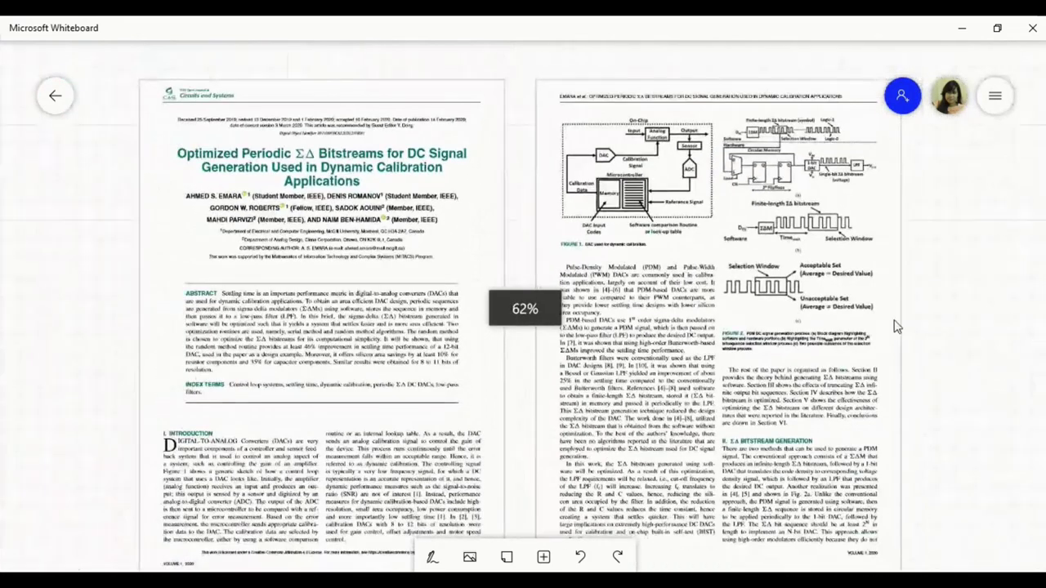
left_click_drag(930, 351, 525, 351)
scroll(525, 351, "up", 3)
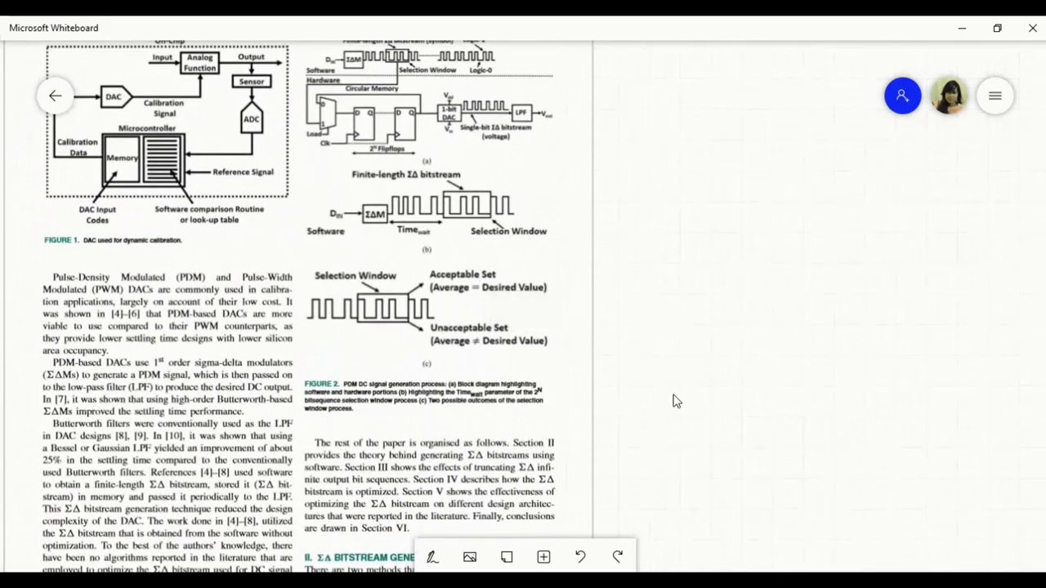
scroll(677, 427, "down", 5)
left_click_drag(684, 511, 621, 114)
left_click(544, 557)
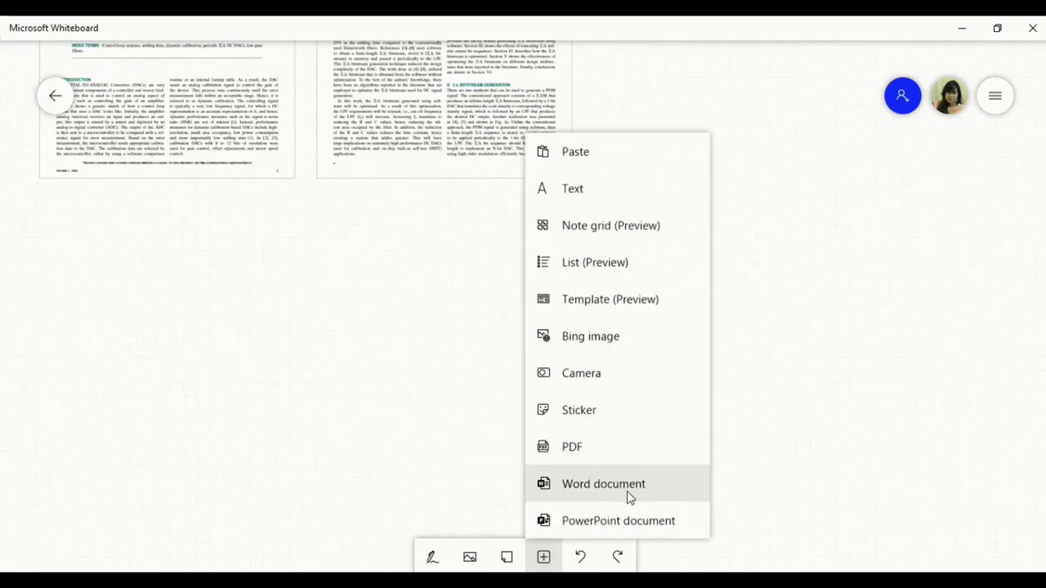
left_click(630, 490)
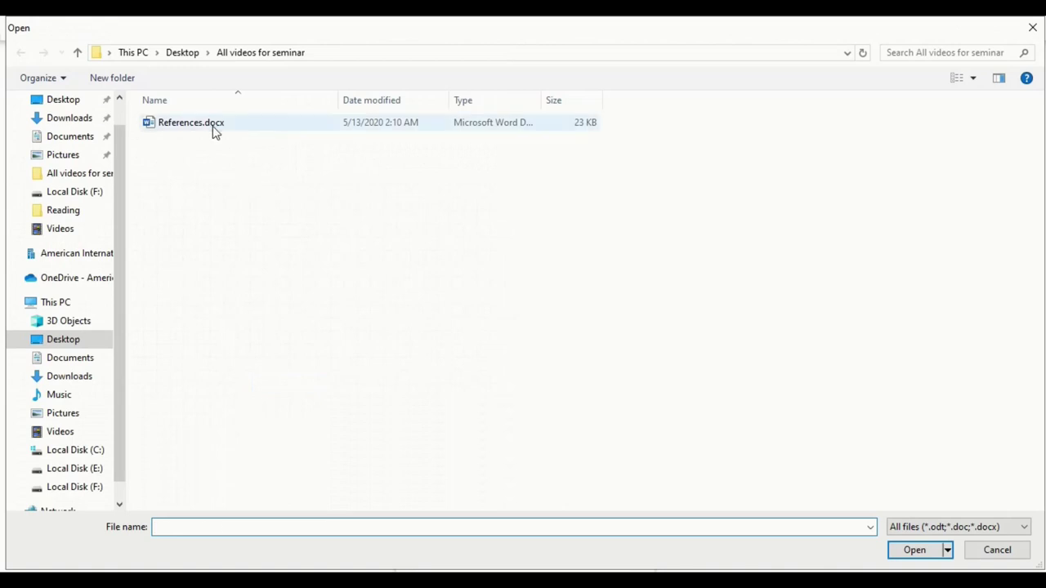
double_click(213, 124)
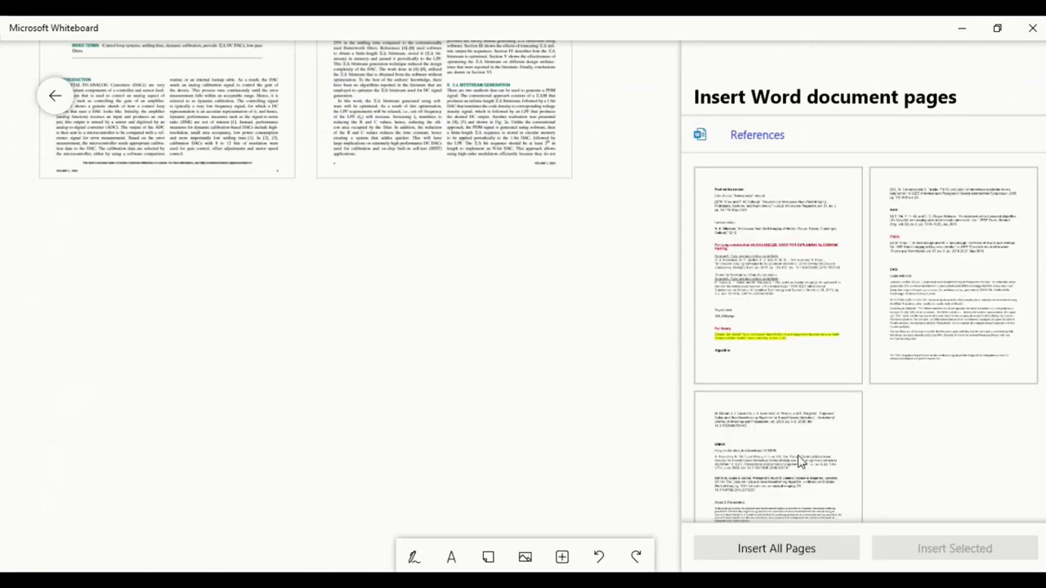
left_click(563, 556)
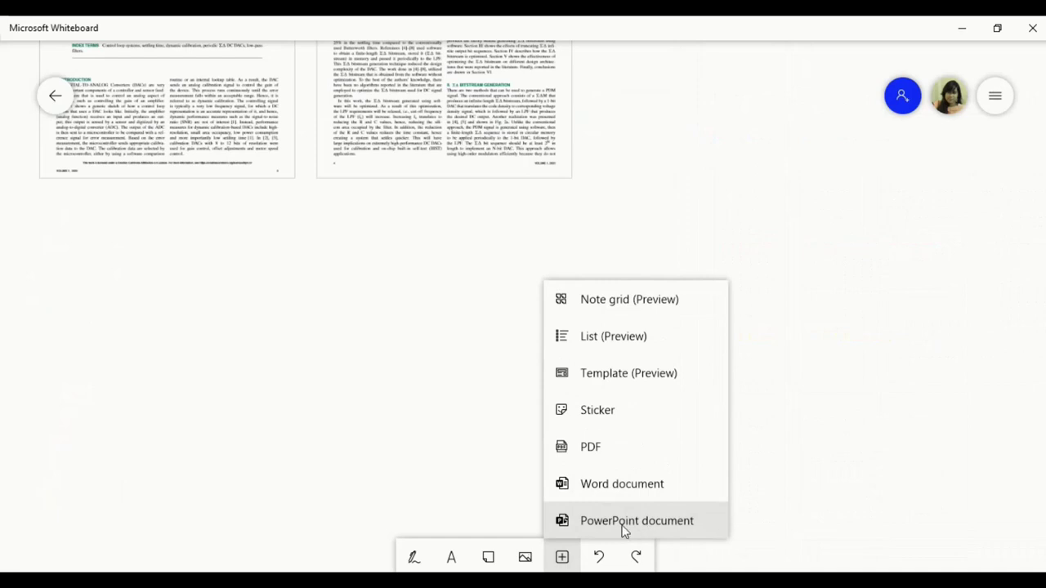
left_click(370, 369)
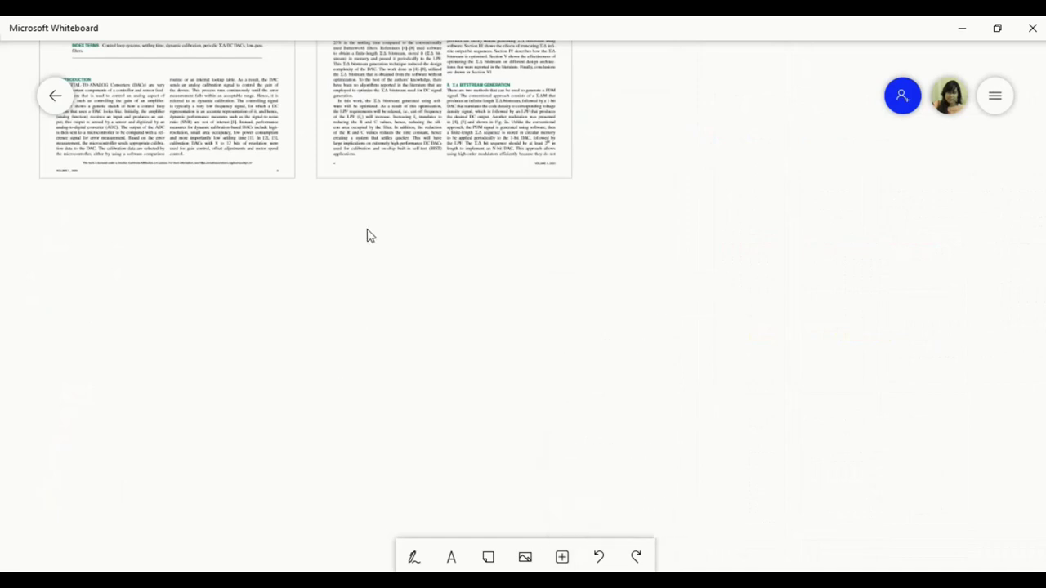
scroll(376, 327, "up", 3)
Handwrite 'Test' with the black pen on the canvas beside the PDF page.
scroll(708, 207, "up", 2)
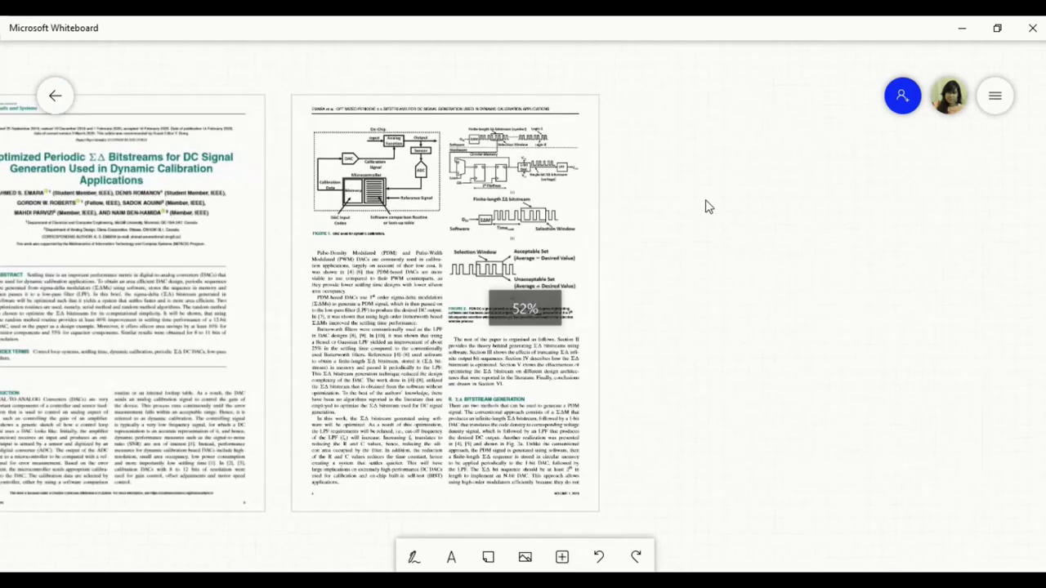
scroll(707, 207, "up", 4)
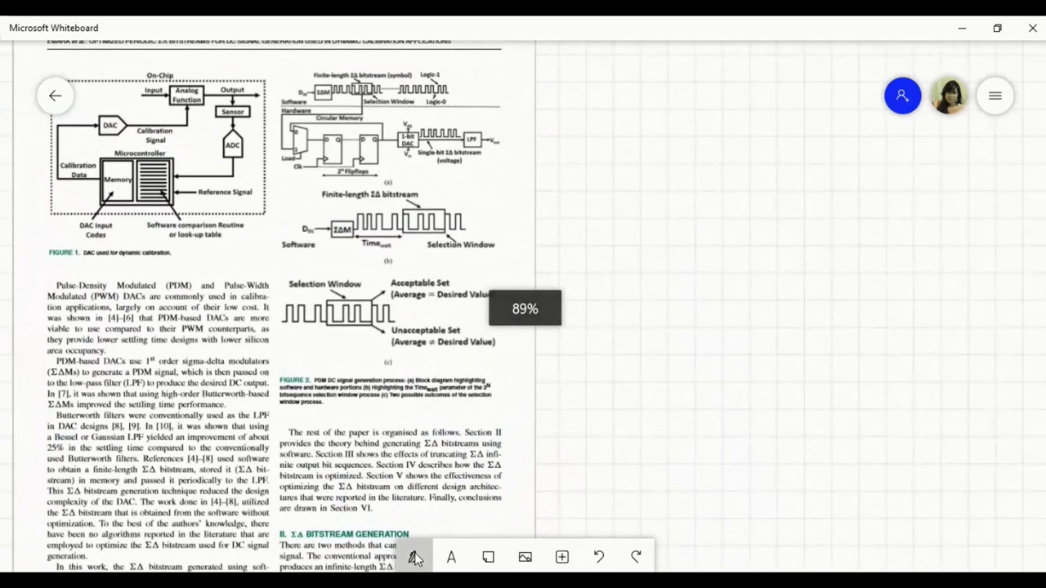
left_click(414, 559)
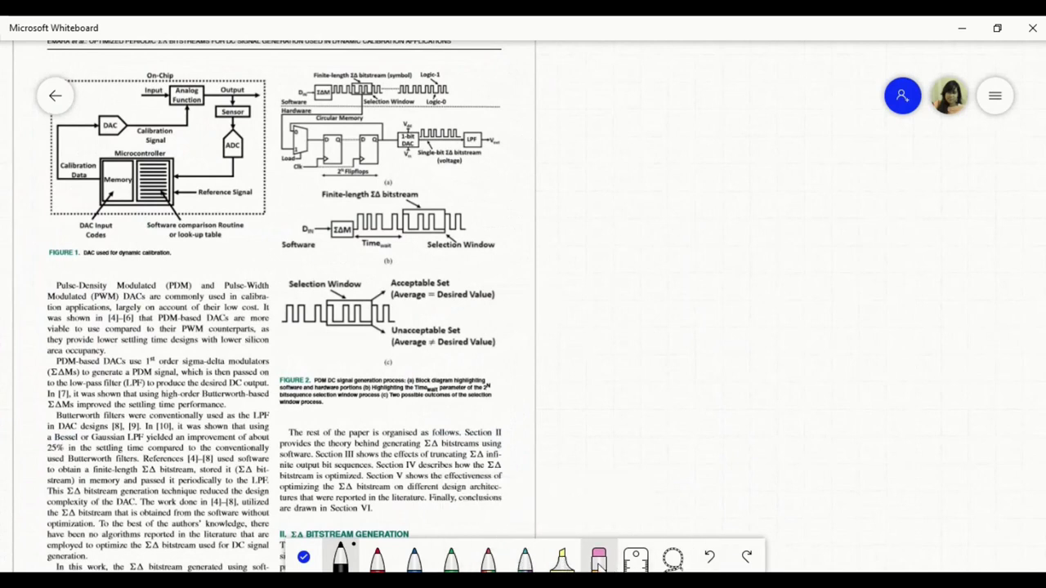
left_click(343, 561)
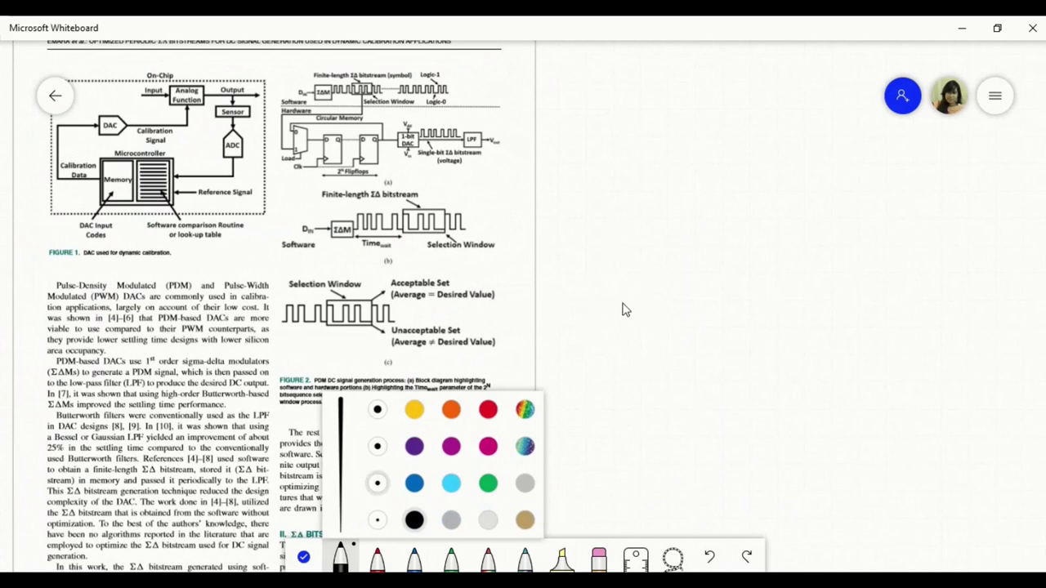
left_click(642, 269)
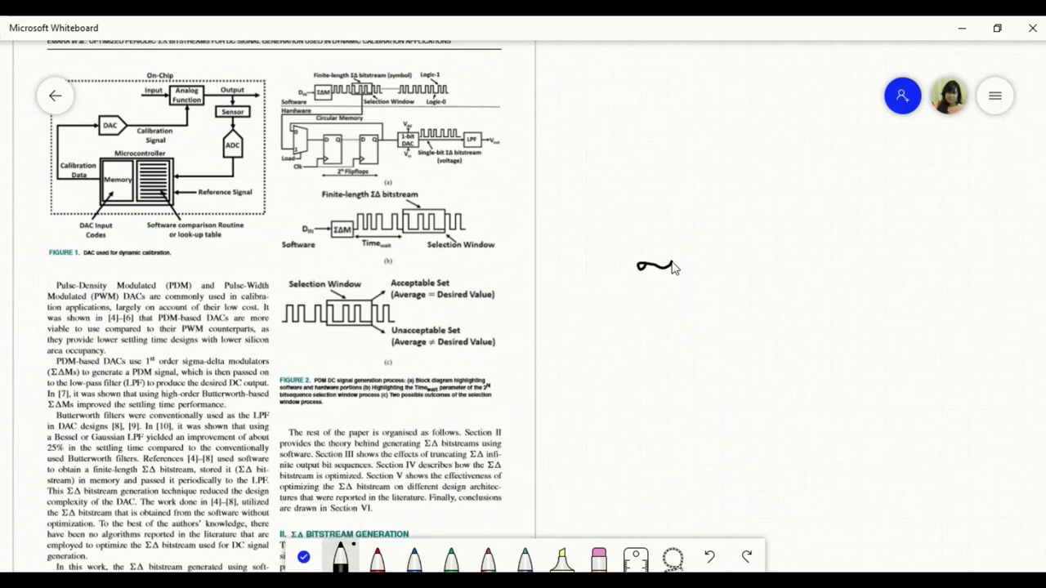
mouse_move(672, 267)
left_mouse_down()
mouse_move(640, 316)
mouse_move(709, 296)
left_mouse_up()
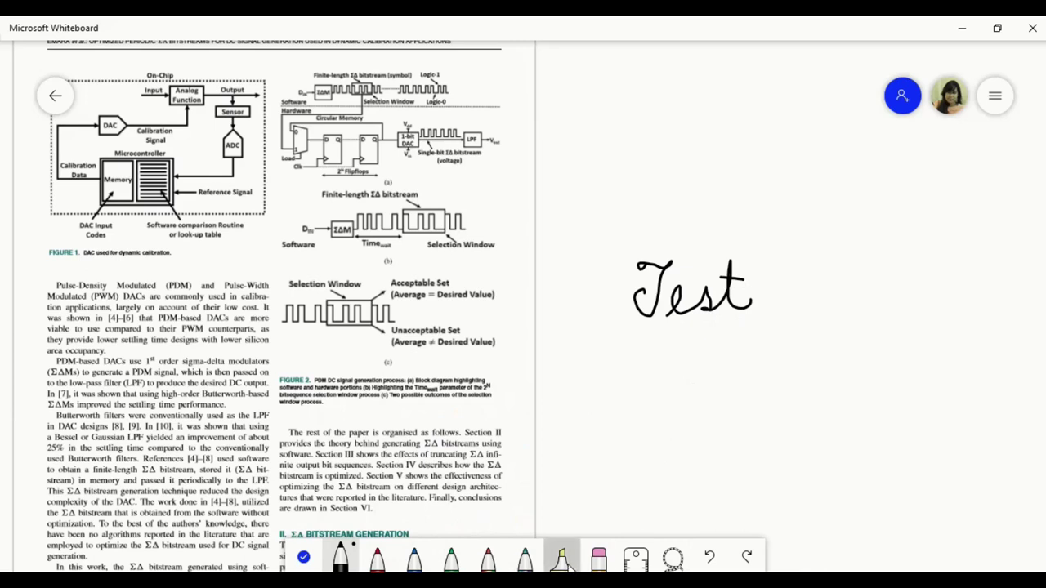
left_click(561, 557)
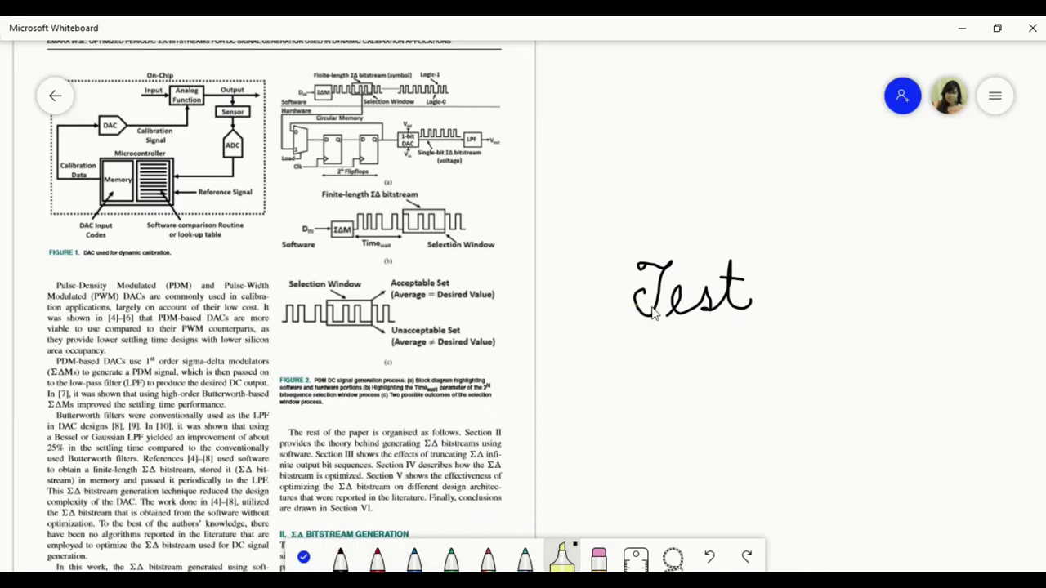
Cover the handwritten 'Test' in yellow highlight using the thickest highlighter size.
left_click_drag(640, 315, 753, 318)
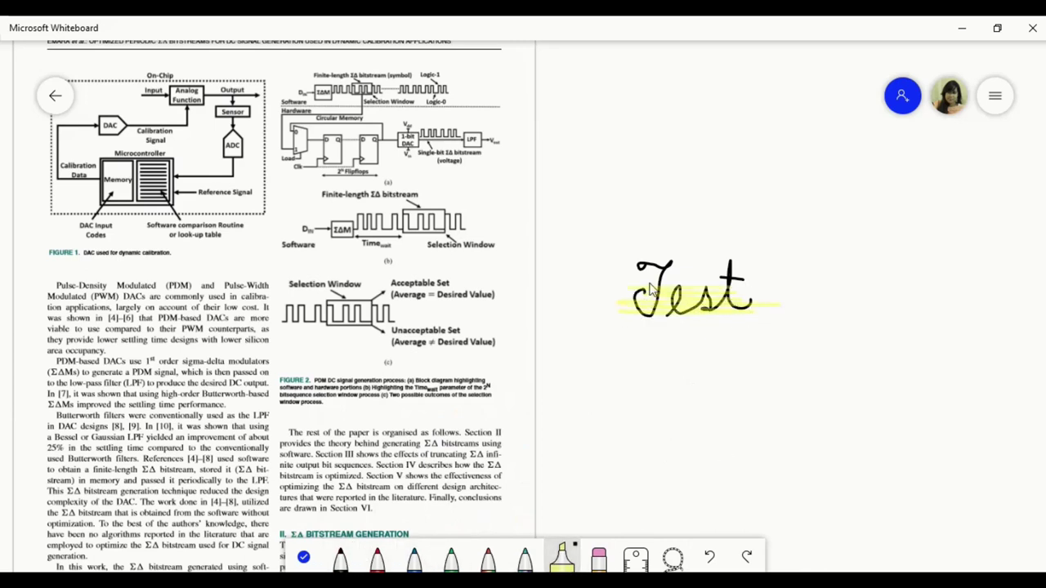
left_click_drag(736, 277, 609, 263)
left_click(561, 557)
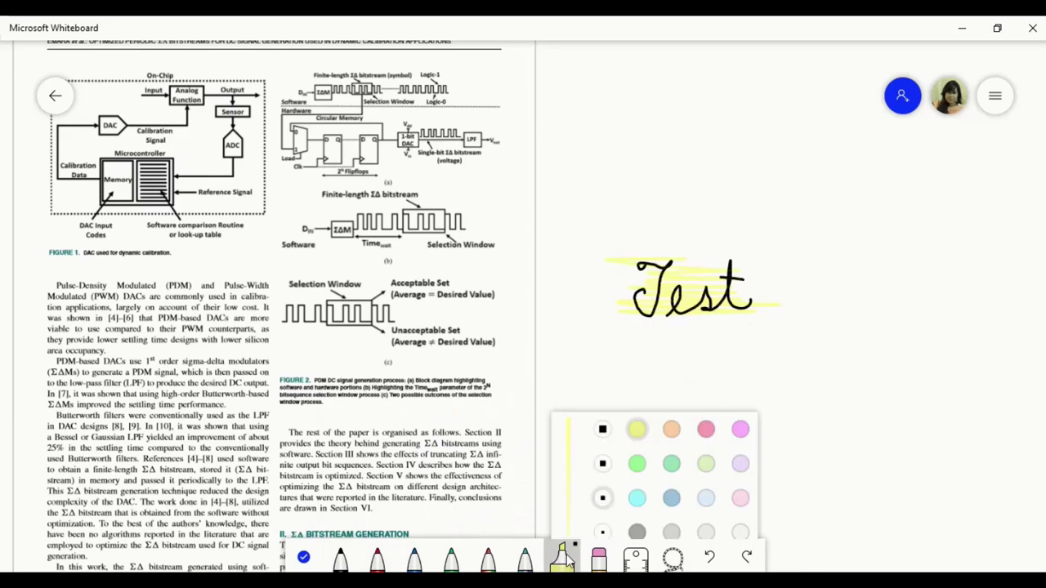
left_click(599, 409)
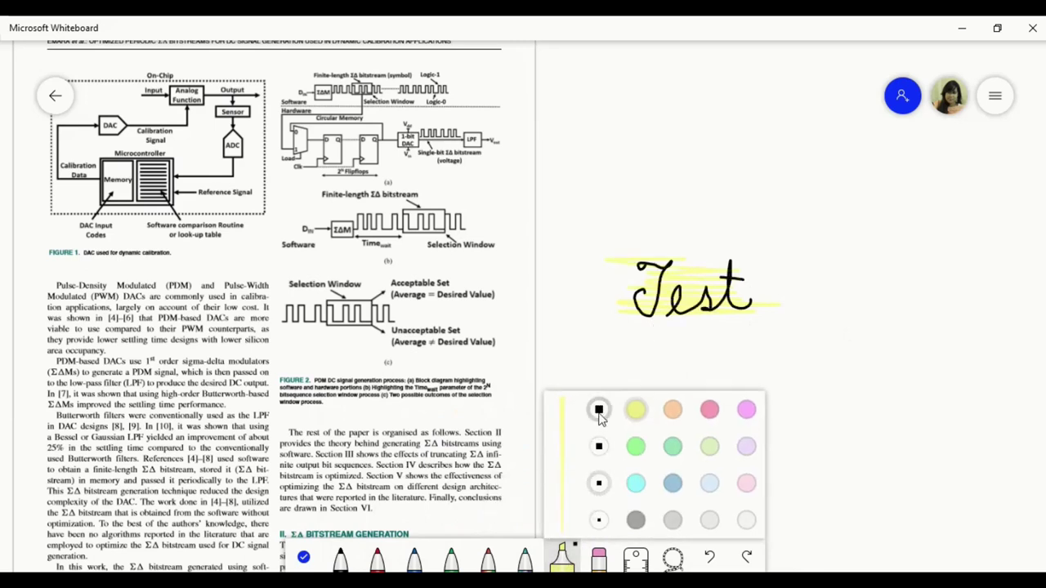
mouse_move(745, 282)
left_mouse_down()
mouse_move(626, 285)
mouse_move(789, 313)
mouse_move(671, 322)
mouse_move(705, 276)
left_mouse_up()
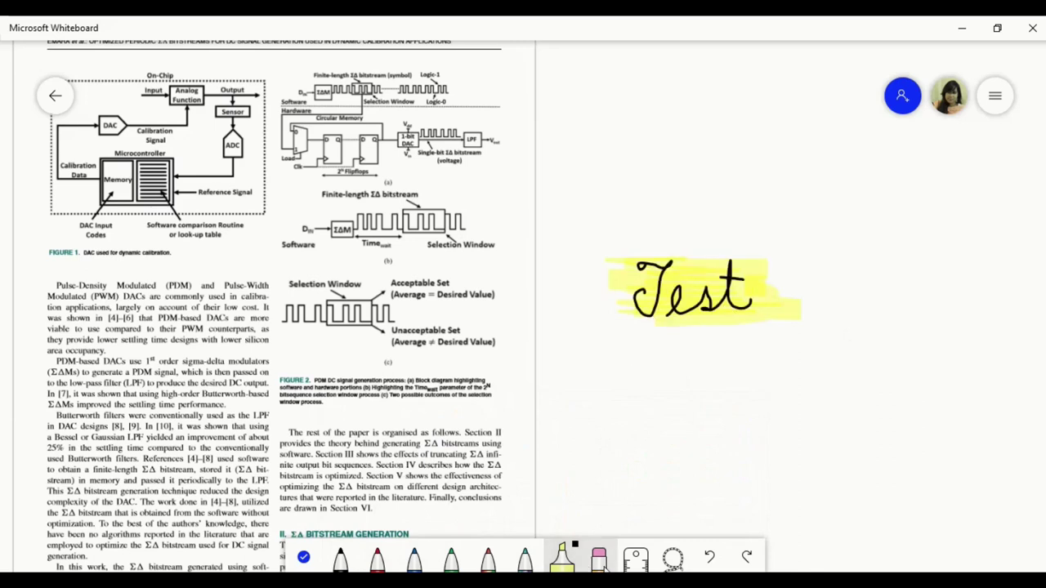
Erase the word 'Test' and all its highlight with the eraser.
left_click(599, 558)
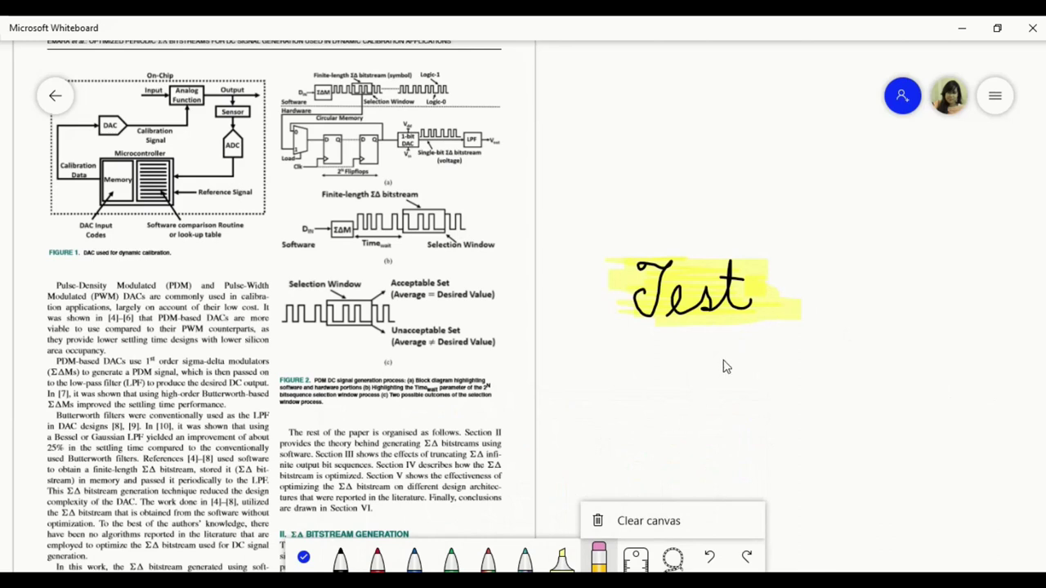
mouse_move(725, 366)
left_mouse_down()
mouse_move(731, 311)
mouse_move(731, 327)
mouse_move(785, 334)
left_mouse_up()
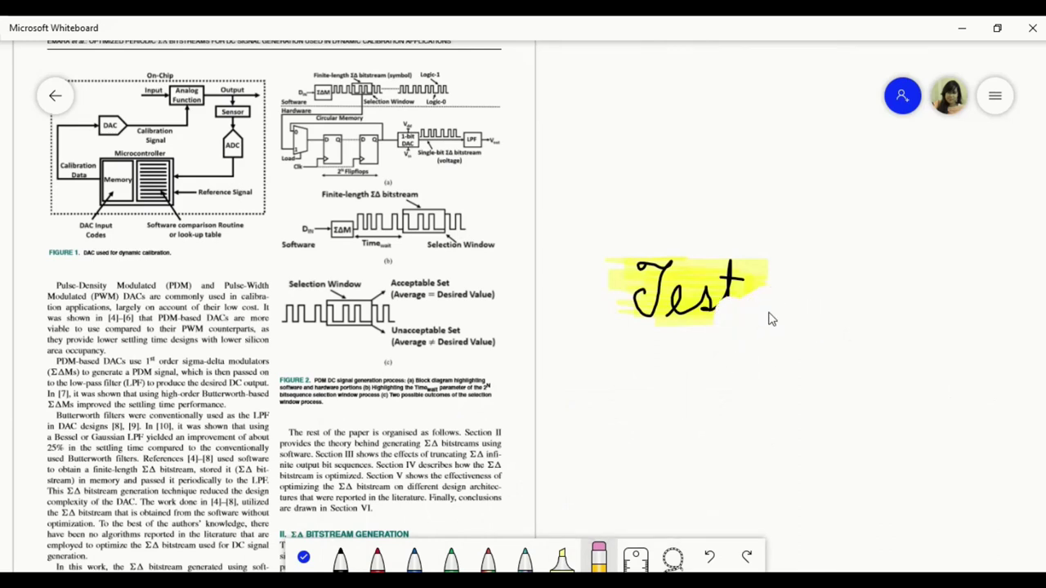
mouse_move(800, 289)
left_mouse_down()
mouse_move(592, 258)
mouse_move(654, 324)
left_mouse_up()
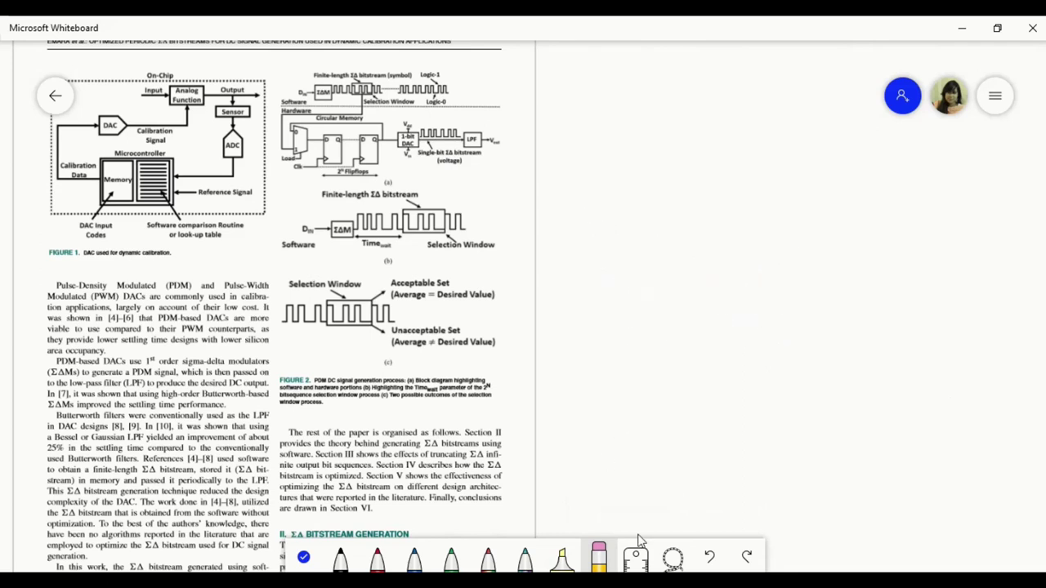
Draw a straight 45° diagonal black line along the ruler.
left_click(637, 562)
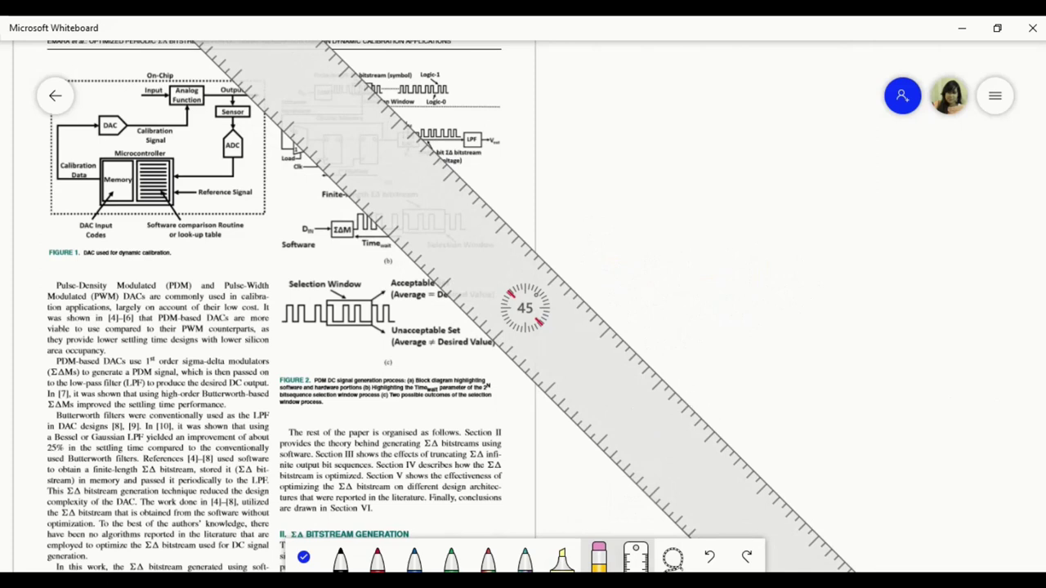
left_click(341, 559)
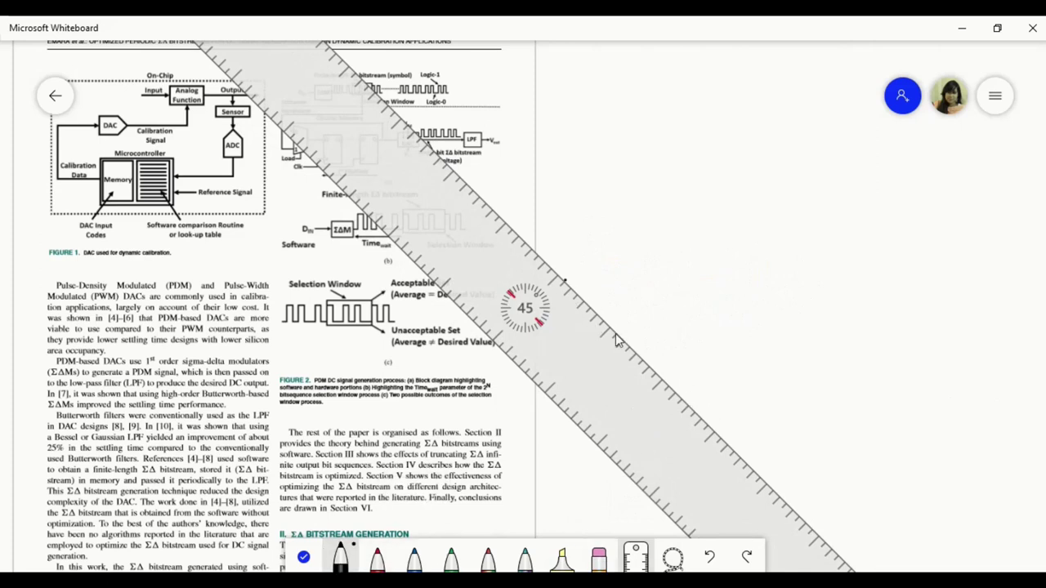
left_click_drag(617, 341, 767, 496)
Rotate the ruler upright and draw two straight vertical black lines, then put it away.
scroll(528, 338, "down", 20)
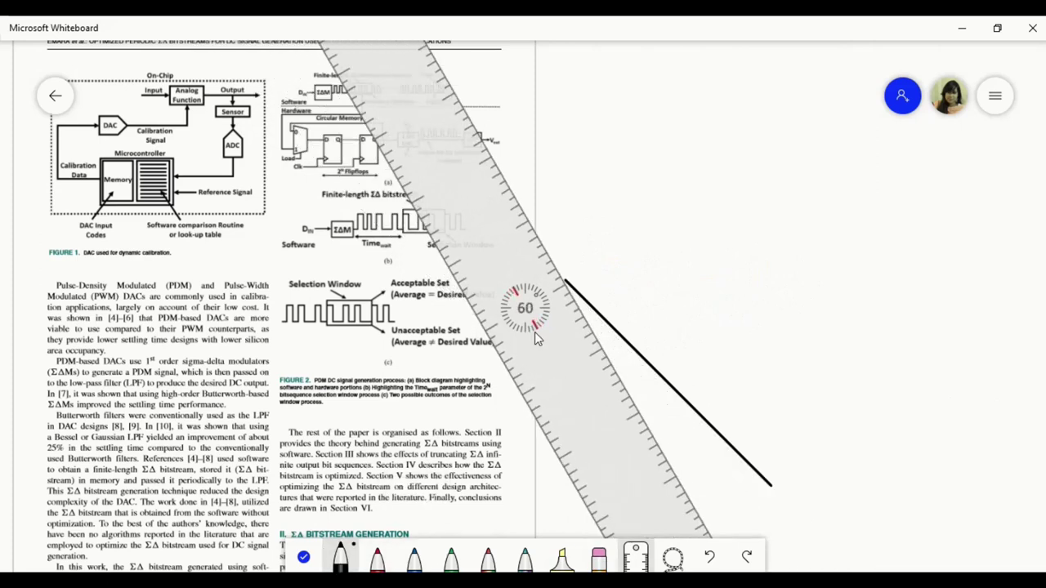
scroll(549, 343, "down", 14)
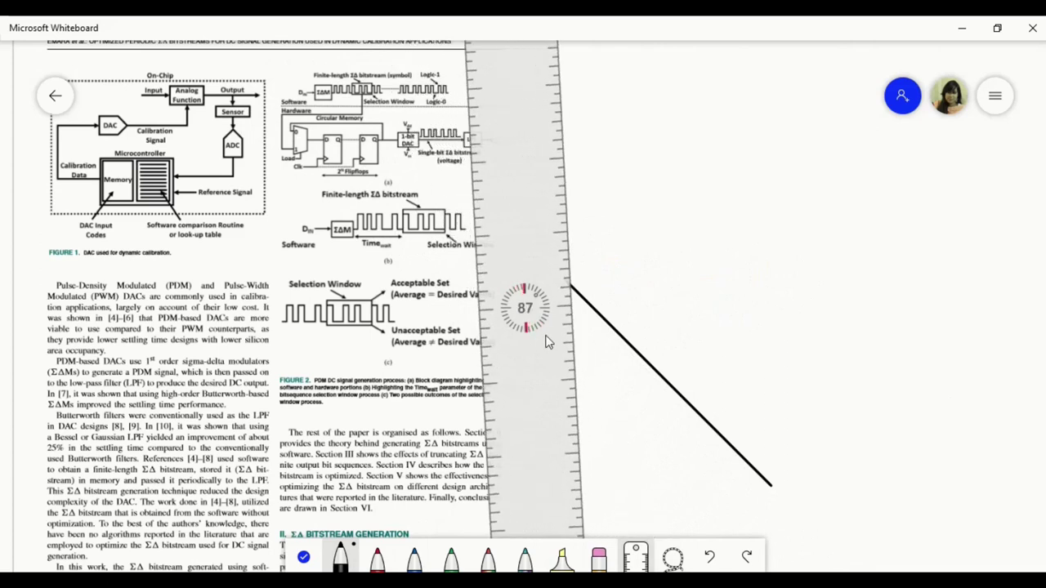
mouse_move(528, 318)
left_mouse_down()
mouse_move(628, 361)
mouse_move(598, 356)
left_mouse_up()
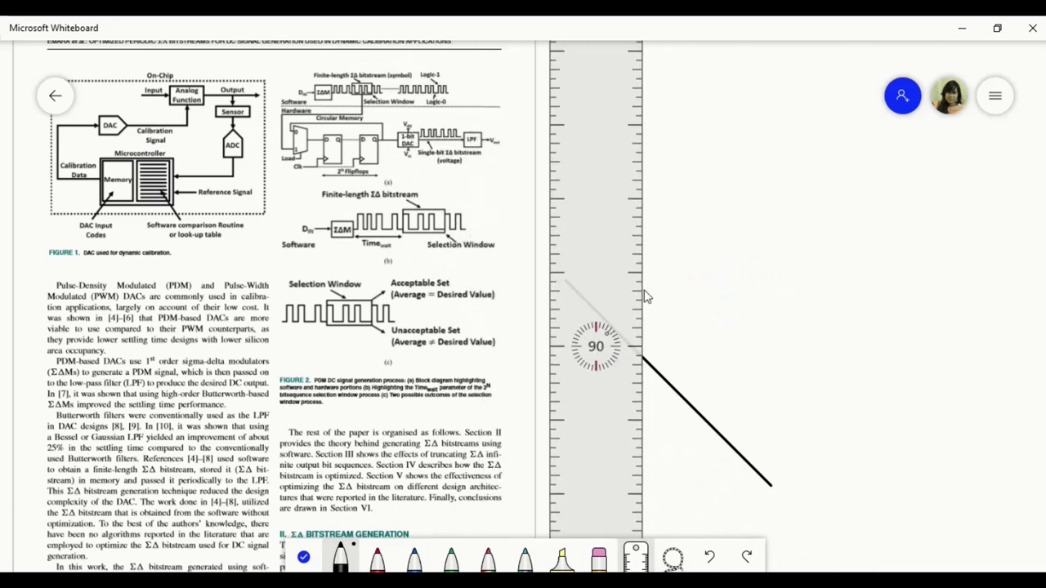
left_click_drag(628, 196, 627, 522)
left_click_drag(616, 441, 689, 474)
left_click_drag(723, 280, 721, 529)
mouse_move(682, 489)
left_mouse_down()
mouse_move(528, 427)
mouse_move(71, 429)
left_mouse_up()
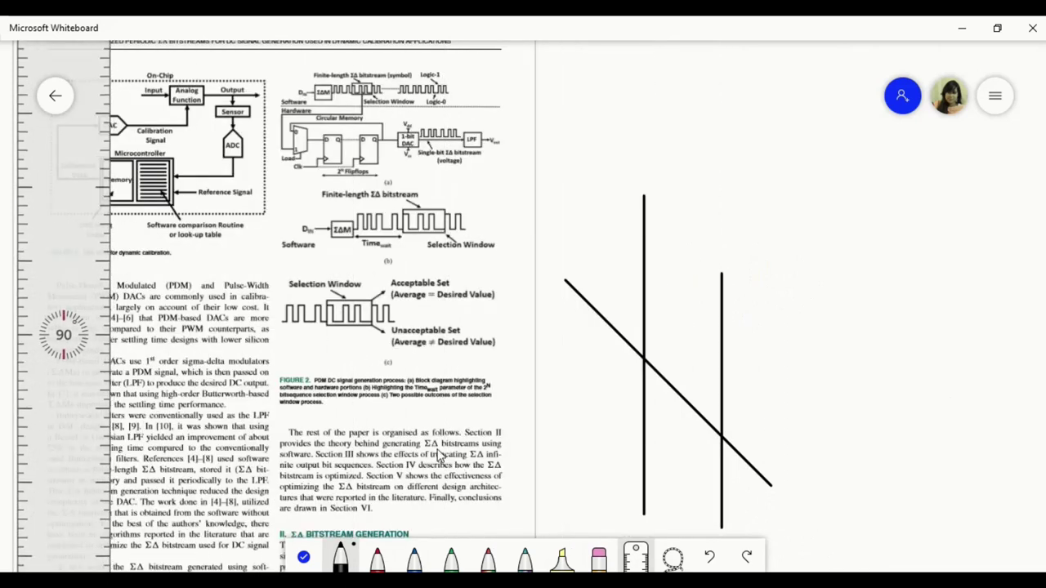
left_click(636, 557)
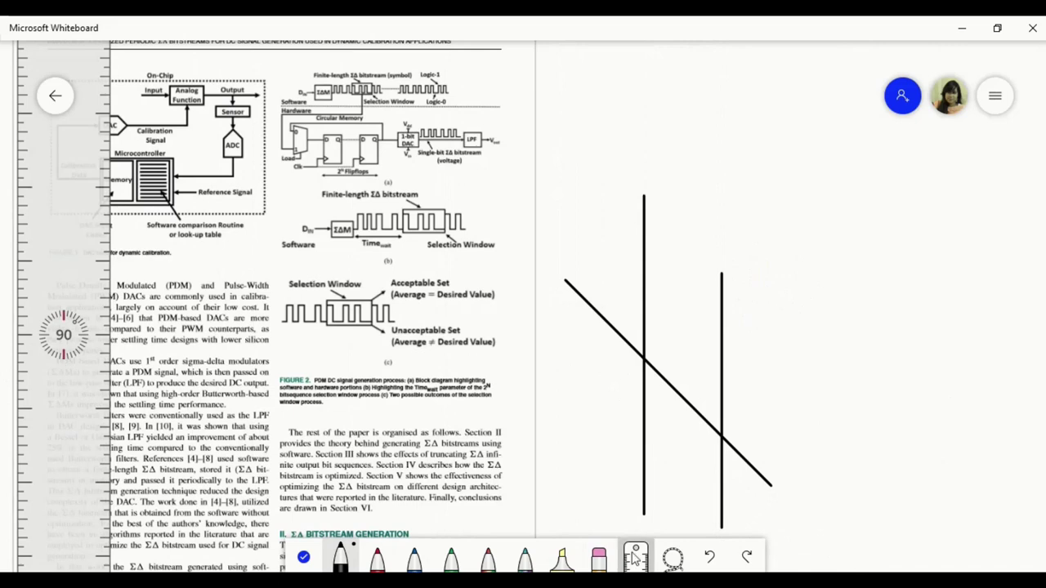
With the lasso, move the shorter vertical line closer to the longer one.
left_click(672, 563)
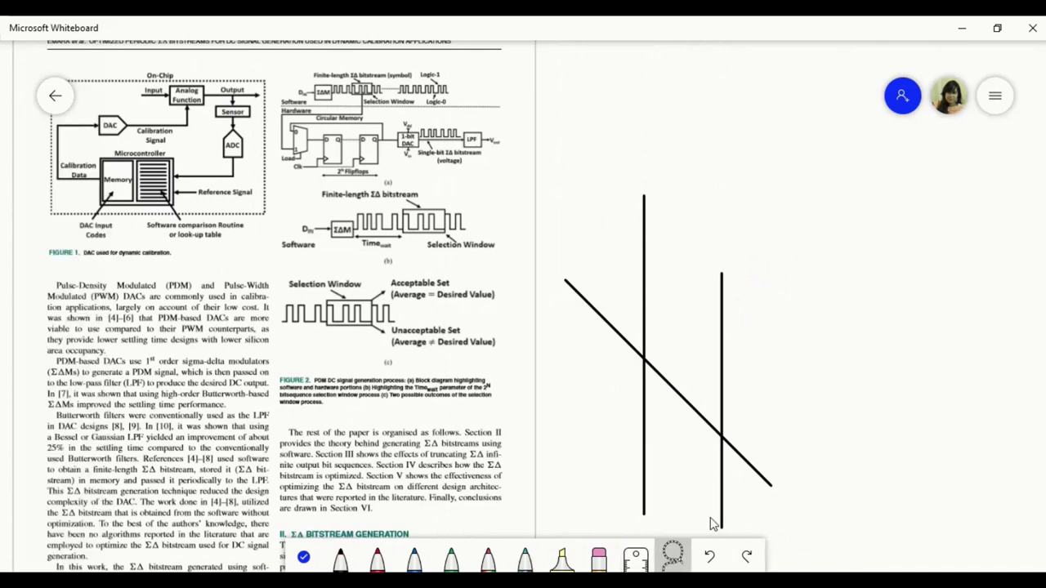
scroll(528, 250, "down", 5)
scroll(583, 242, "down", 3)
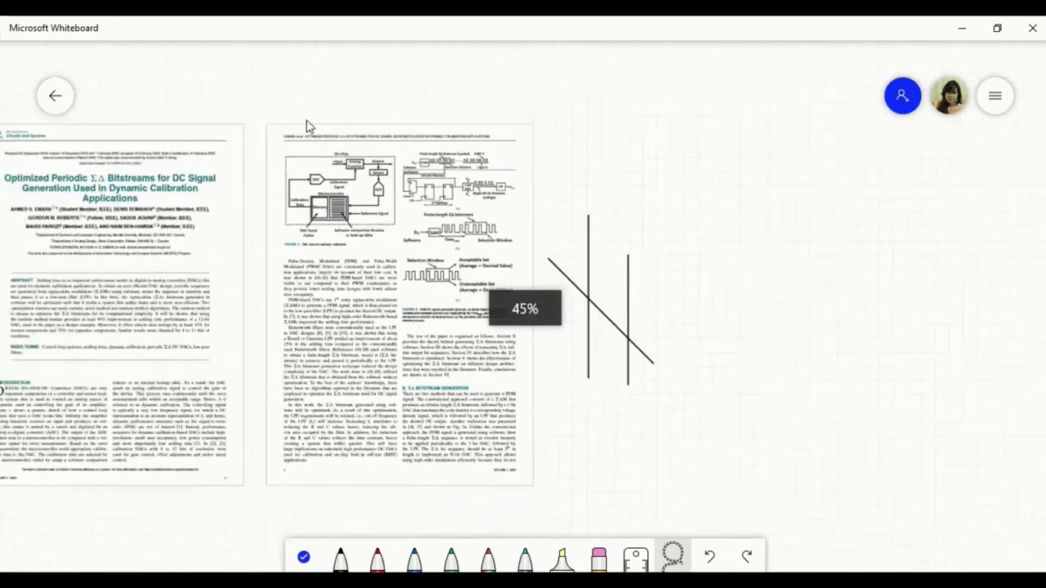
mouse_move(273, 88)
left_mouse_down()
mouse_move(523, 470)
mouse_move(744, 509)
mouse_move(626, 368)
left_mouse_up()
left_click(539, 296)
scroll(677, 332, "up", 8)
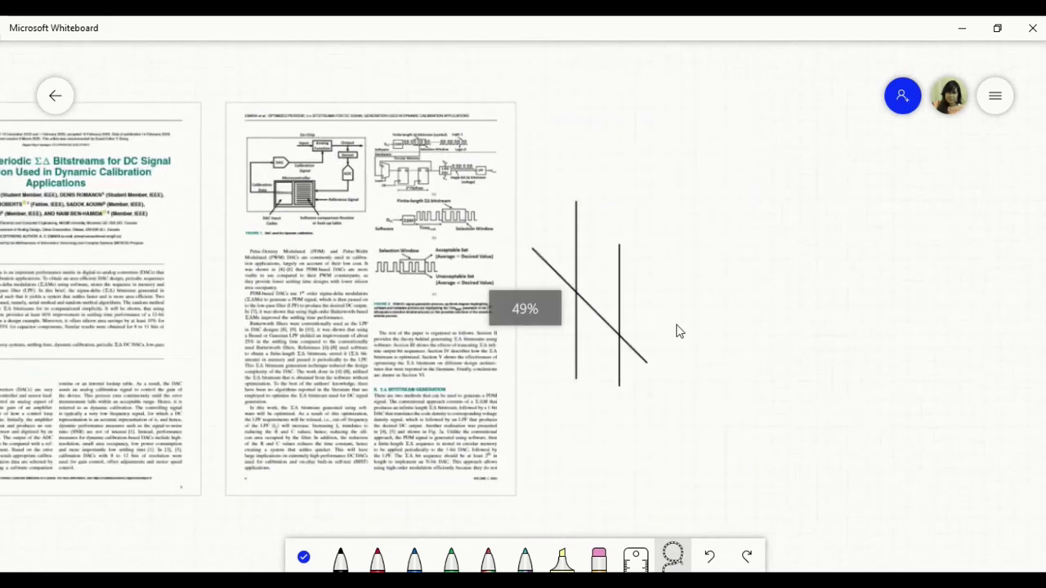
left_click(564, 348)
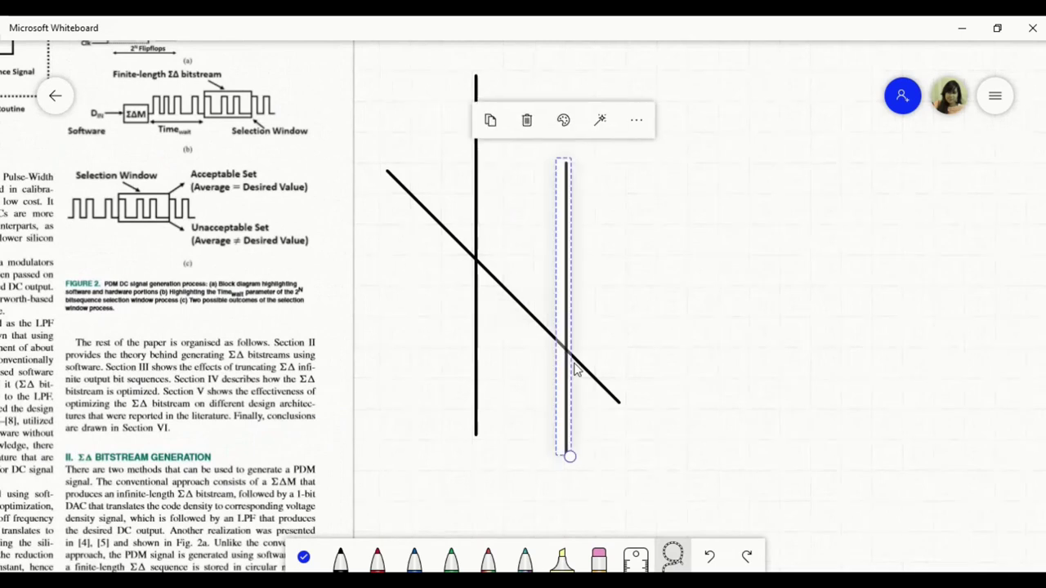
mouse_move(567, 362)
left_mouse_down()
mouse_move(831, 346)
mouse_move(574, 359)
mouse_move(832, 315)
mouse_move(493, 374)
mouse_move(526, 340)
left_mouse_up()
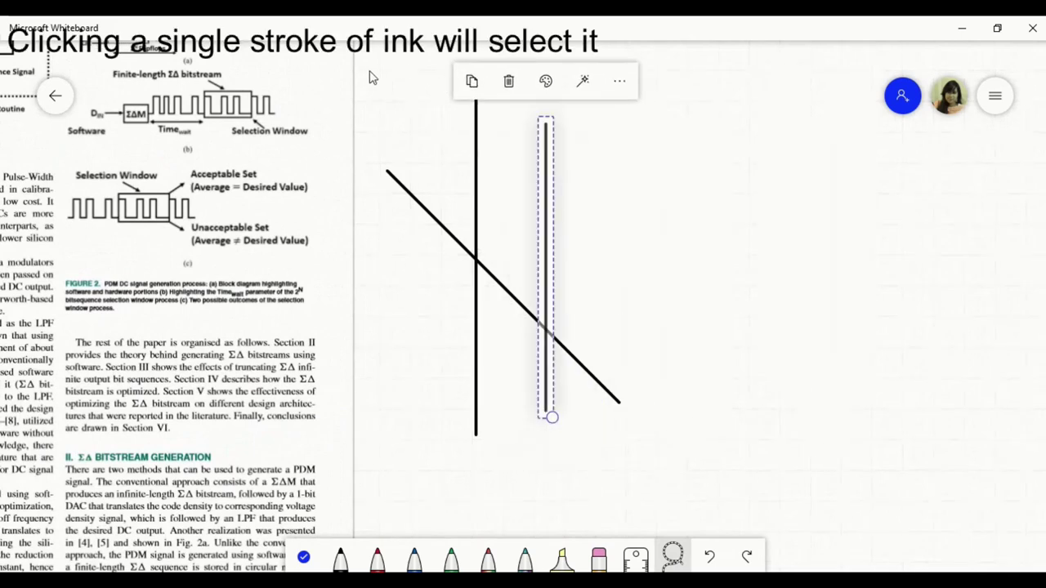
mouse_move(369, 77)
left_mouse_down()
mouse_move(409, 201)
mouse_move(712, 496)
mouse_move(545, 322)
mouse_move(696, 330)
mouse_move(592, 350)
mouse_move(678, 346)
mouse_move(667, 340)
left_mouse_up()
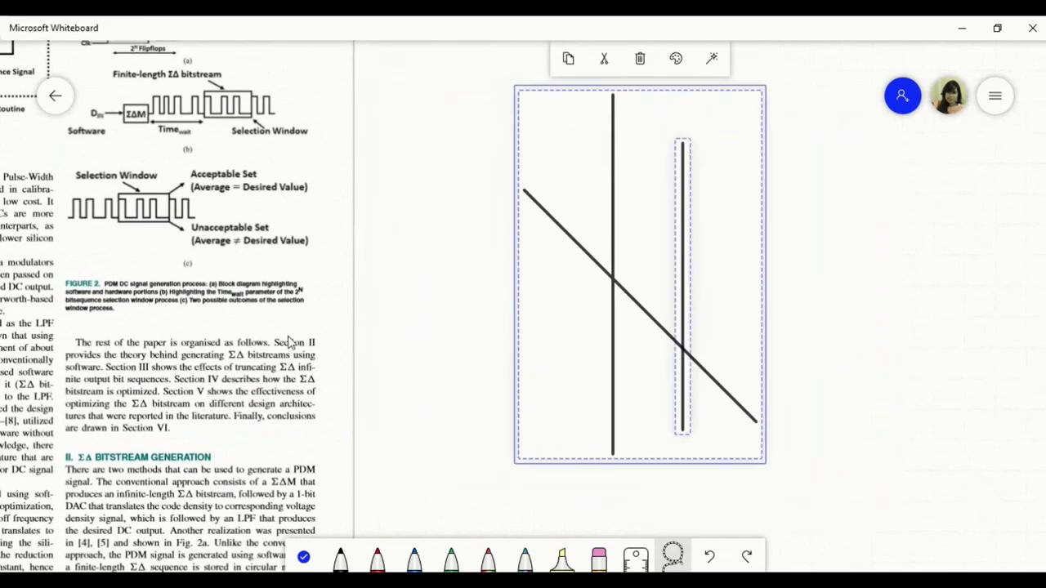
left_click(308, 341)
Nudge the paper page slightly to the right.
scroll(327, 330, "down", 5)
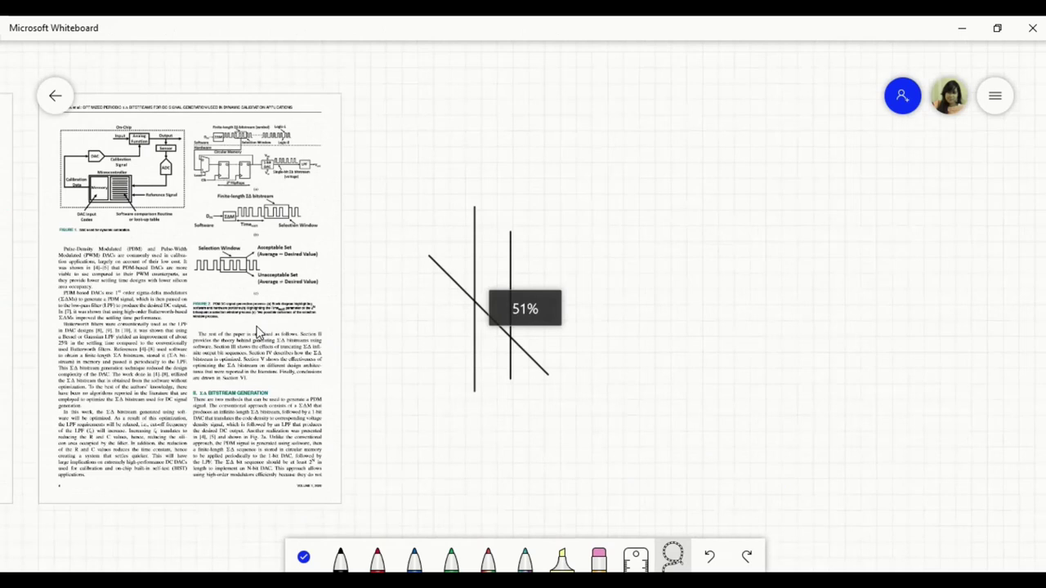
scroll(257, 331, "down", 2)
scroll(245, 335, "up", 1)
left_click(213, 345)
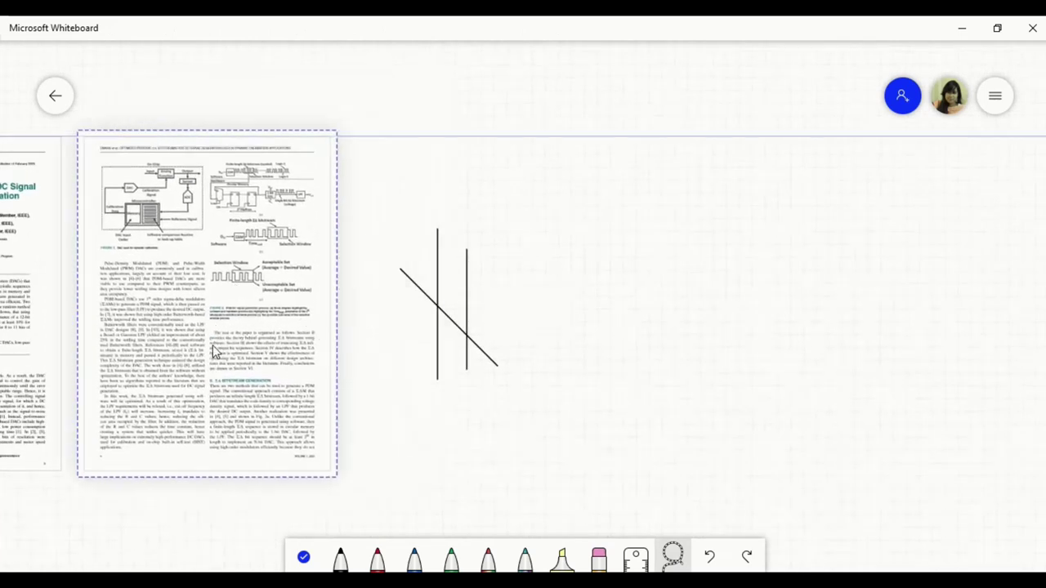
left_click_drag(213, 345, 237, 327)
left_click(404, 258)
scroll(404, 259, "up", 5)
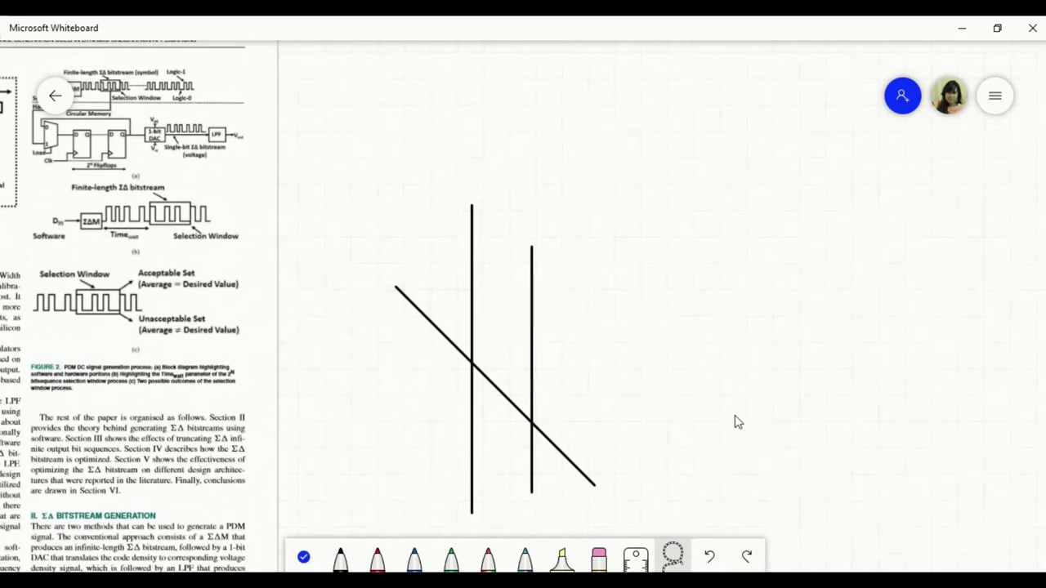
scroll(581, 361, "down", 4)
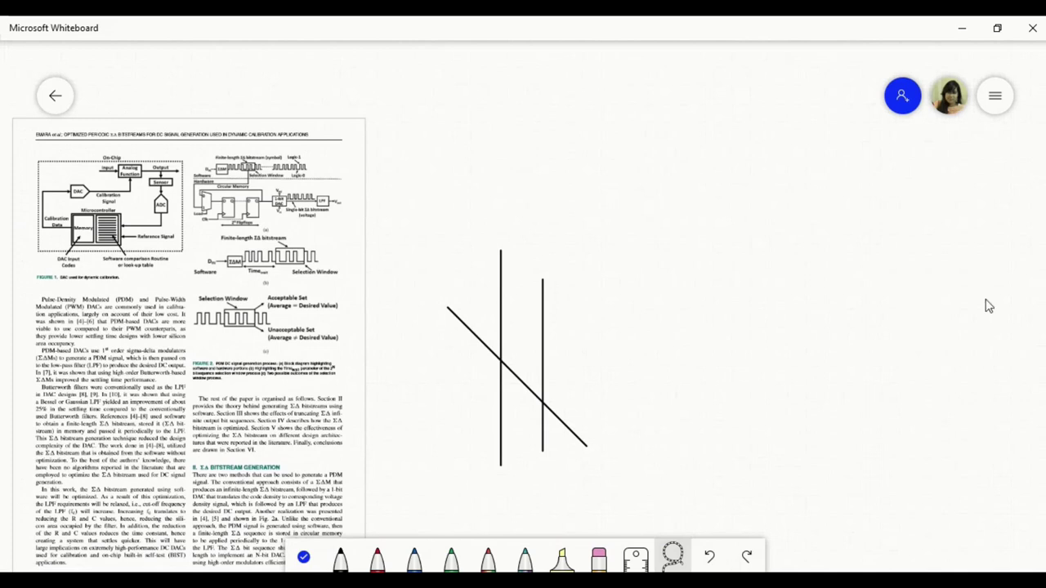
Switch off Ink to table in the Whiteboard settings.
left_click(995, 94)
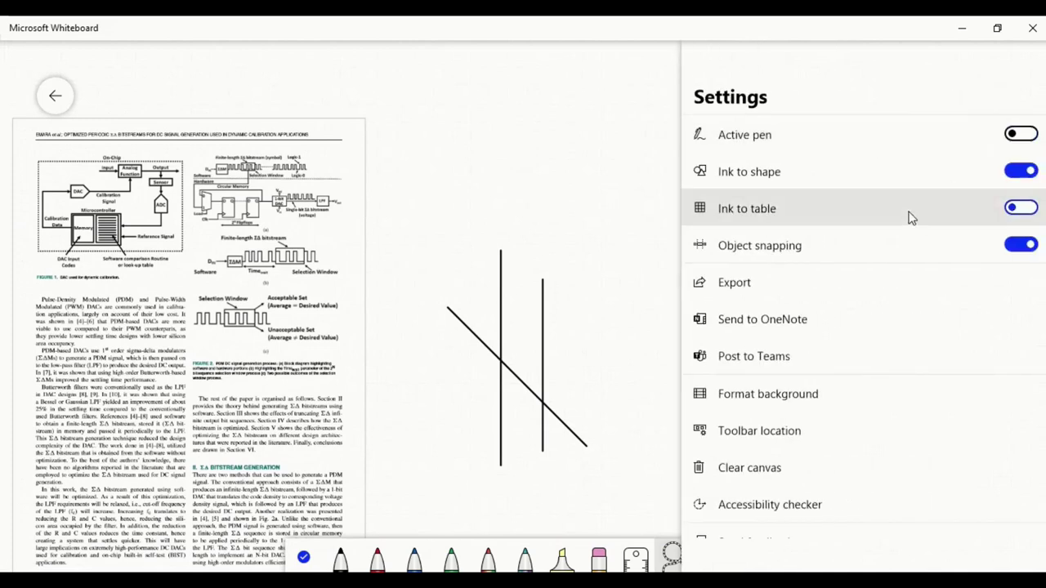
left_click(786, 209)
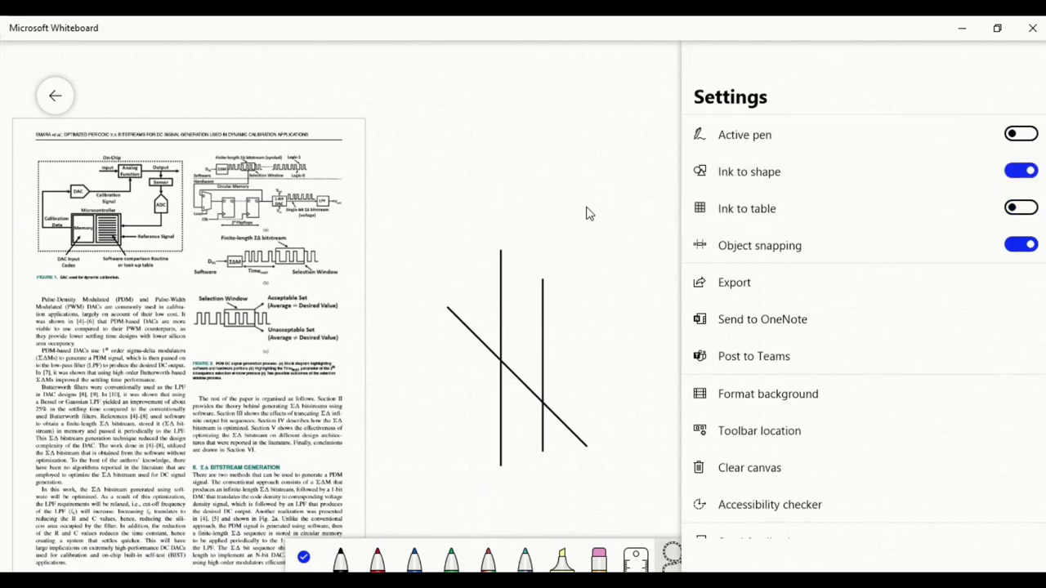
left_click(601, 235)
Draw a square right of the crossing lines, a circle below it, and a rough triangle.
left_click_drag(600, 234, 592, 329)
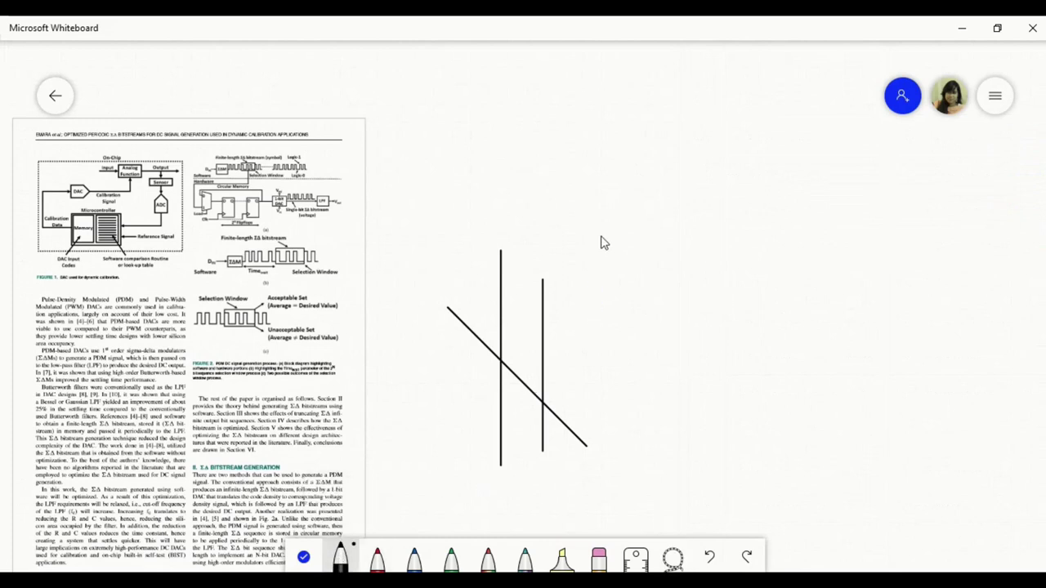
mouse_move(601, 237)
left_mouse_down()
mouse_move(591, 355)
mouse_move(713, 357)
mouse_move(722, 233)
mouse_move(635, 243)
left_mouse_up()
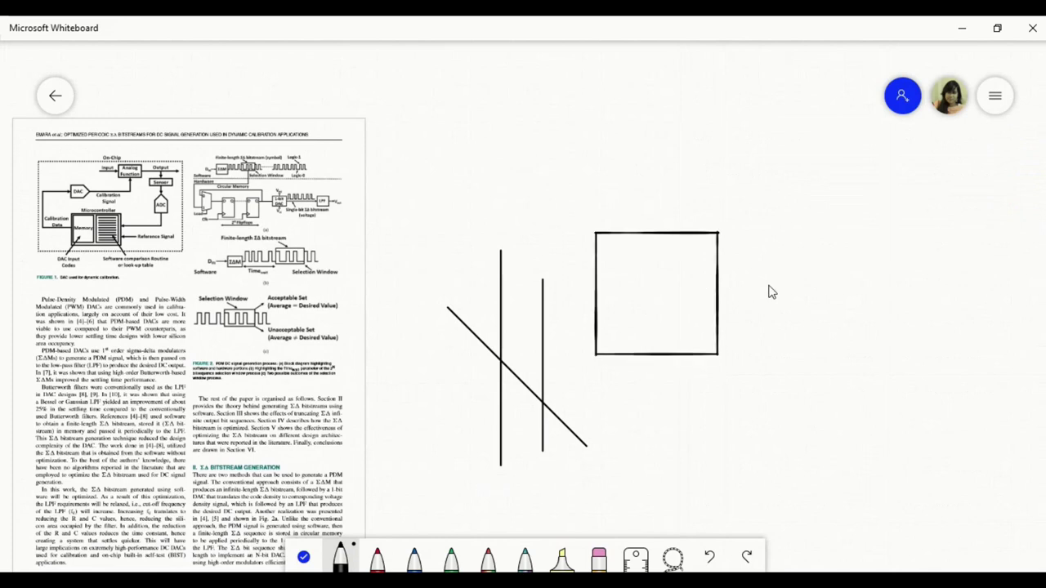
scroll(768, 292, "down", 2)
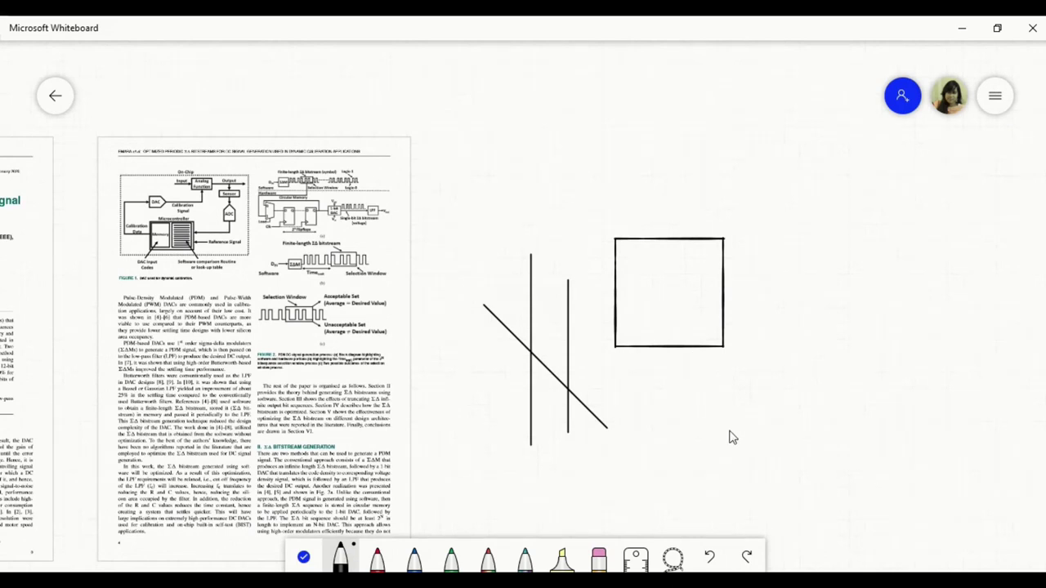
mouse_move(755, 401)
left_mouse_down()
mouse_move(700, 400)
mouse_move(671, 460)
mouse_move(757, 491)
left_mouse_up()
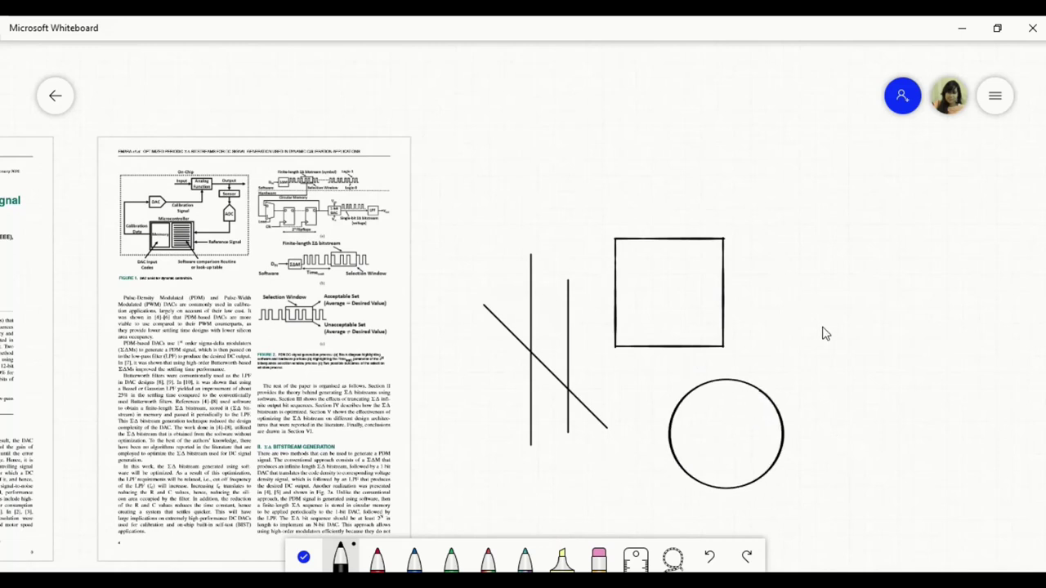
mouse_move(801, 259)
left_mouse_down()
mouse_move(813, 309)
mouse_move(846, 278)
left_mouse_up()
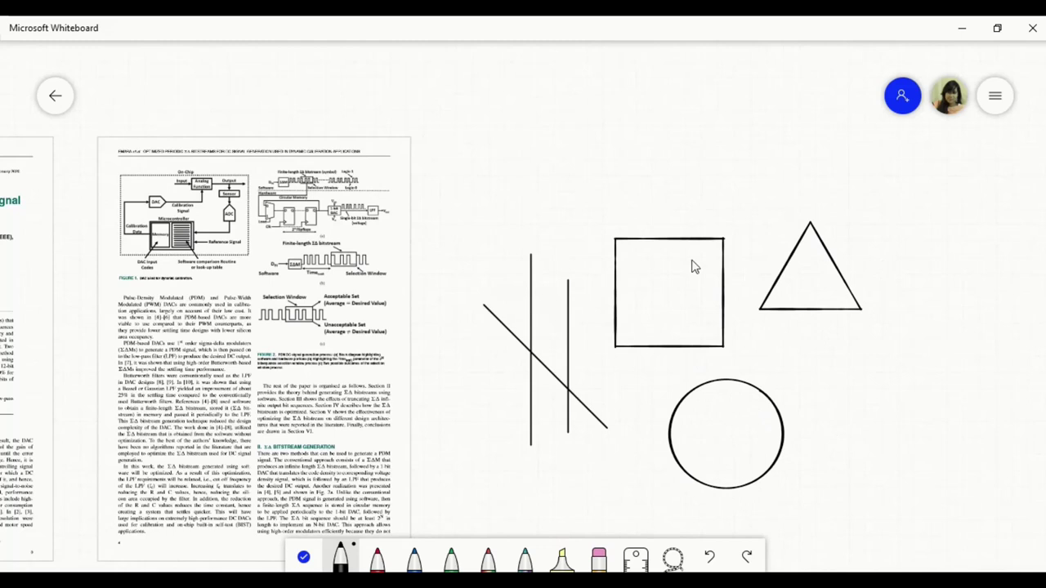
Zoom and pan the canvas to frame the paper's first page and the neat square, triangle and circle.
scroll(692, 267, "down", 1)
scroll(782, 351, "down", 2)
scroll(747, 381, "up", 1)
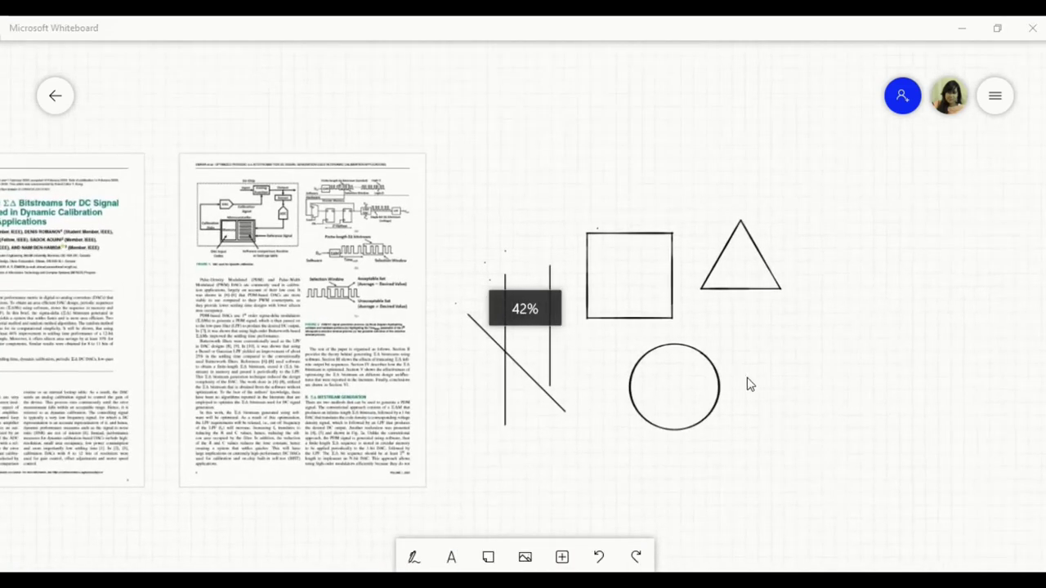
left_click_drag(558, 447, 362, 416)
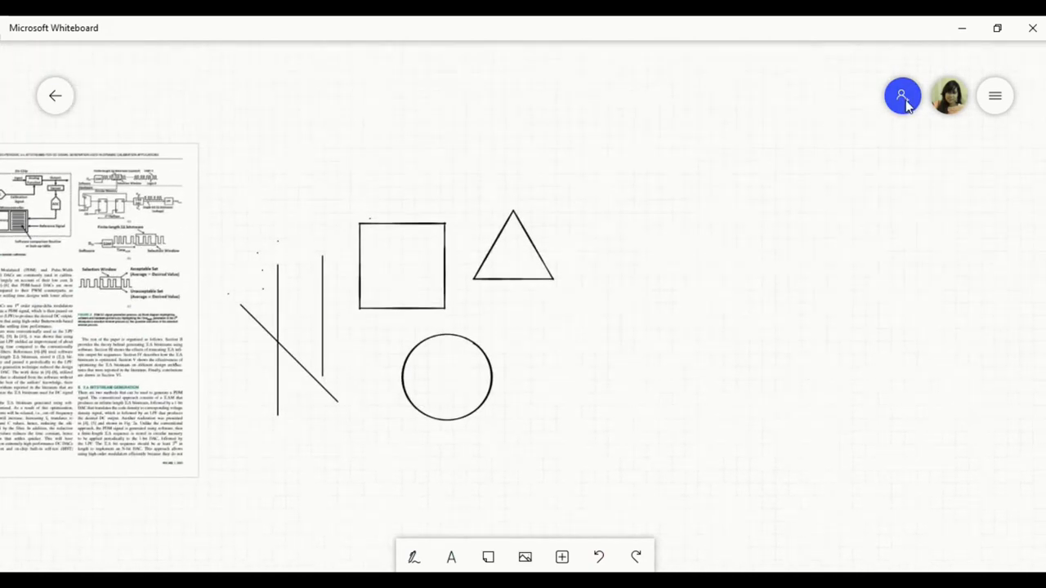
left_click_drag(708, 185, 642, 205)
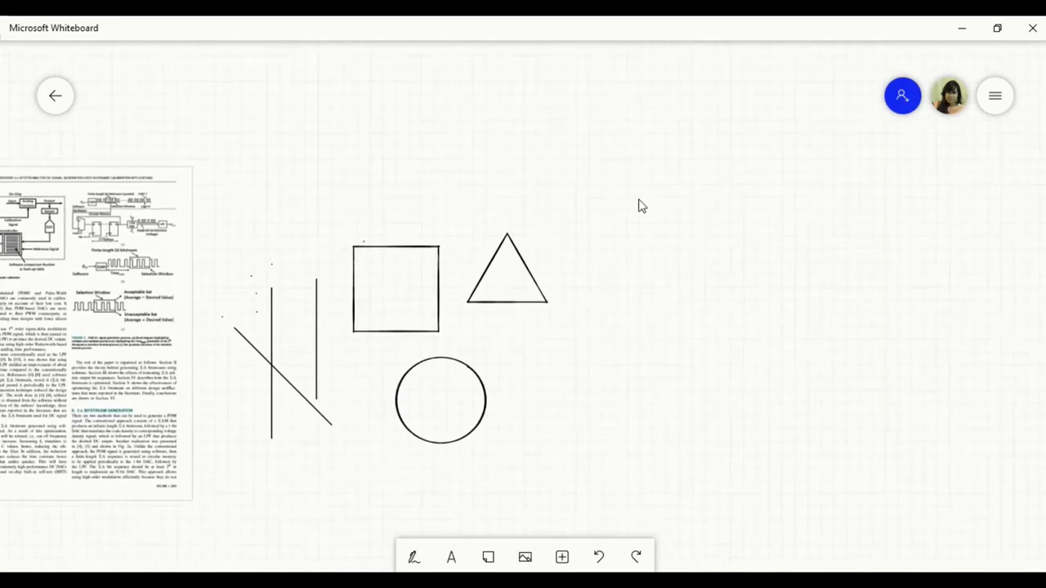
View the PNG/SVG export options in Whiteboard settings, then pan the board back to the shapes.
left_click(996, 101)
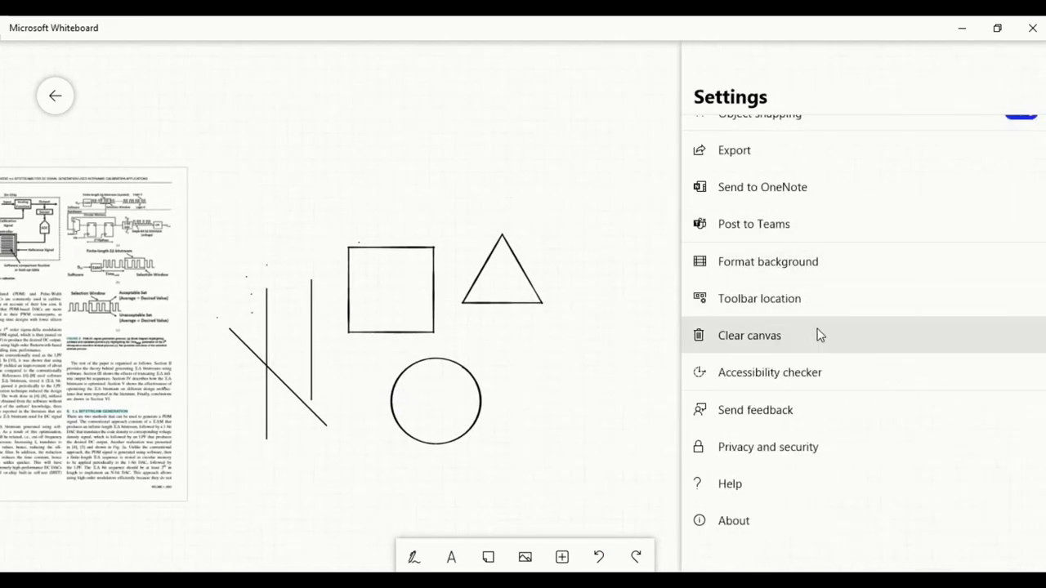
scroll(809, 225, "up", 1)
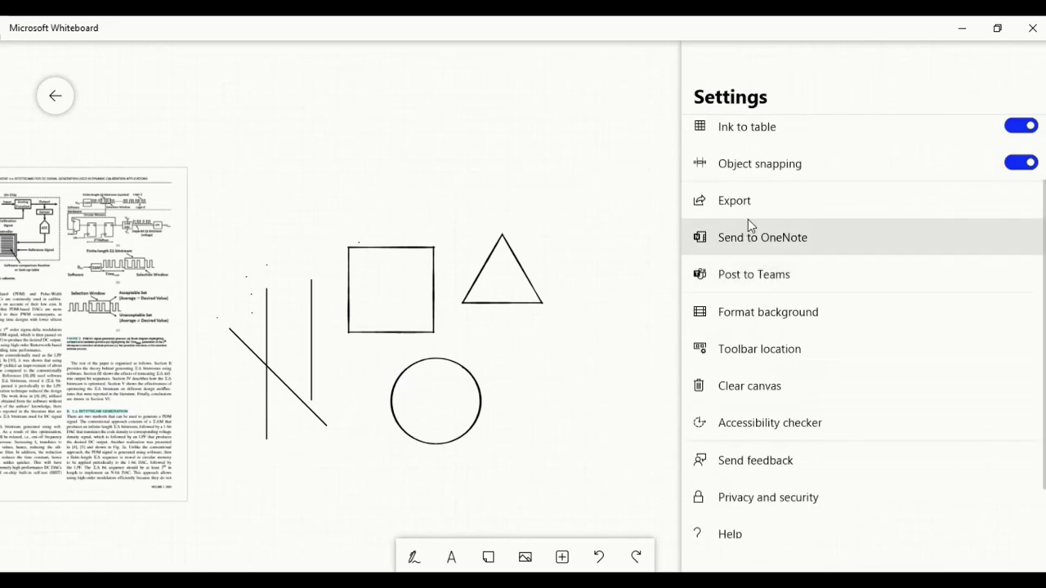
left_click(769, 201)
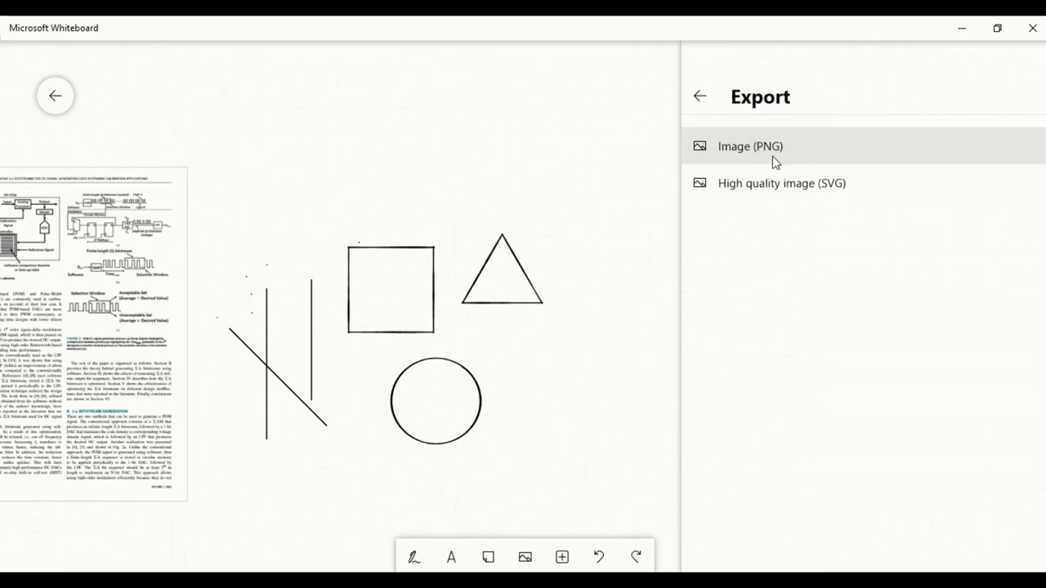
left_click(701, 97)
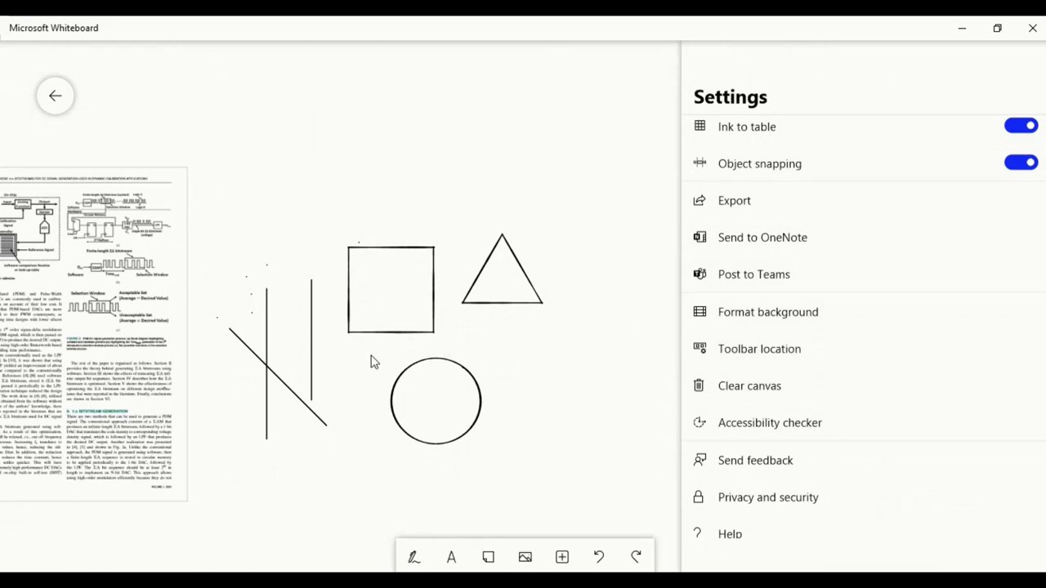
left_click_drag(371, 362, 573, 385)
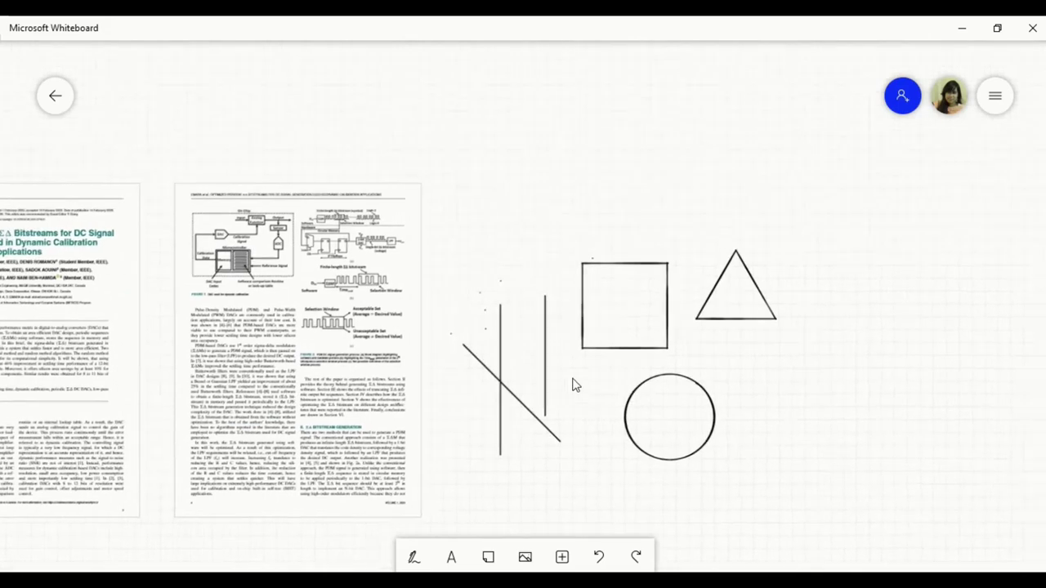
scroll(572, 384, "up", 5)
left_click(994, 98)
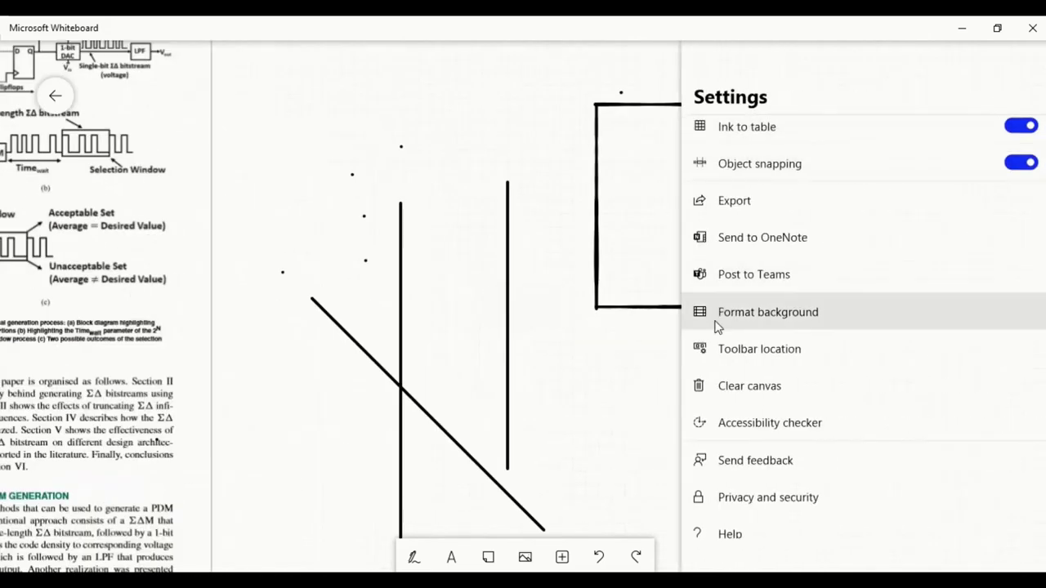
left_click(750, 386)
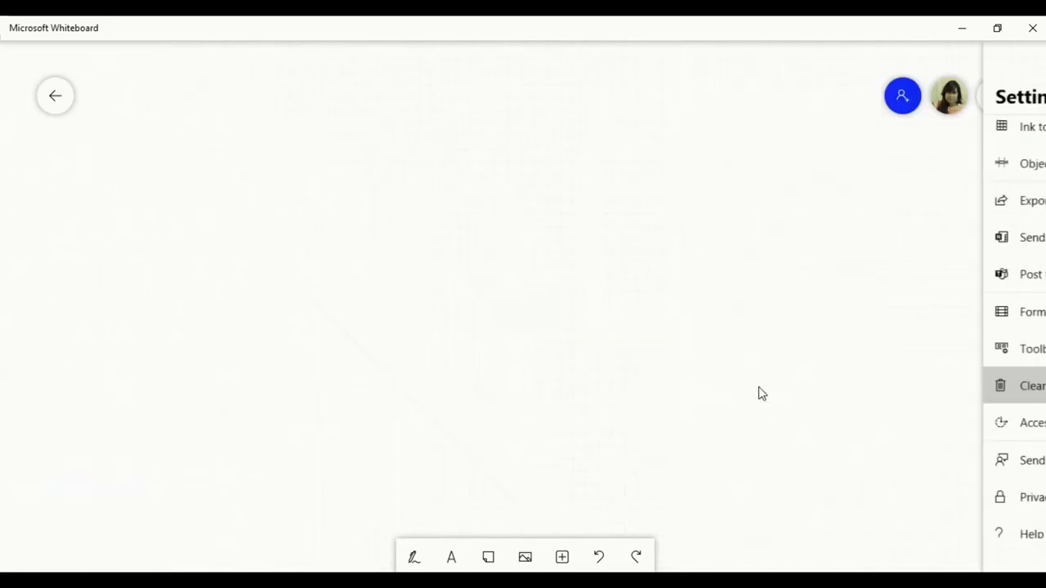
left_click(599, 559)
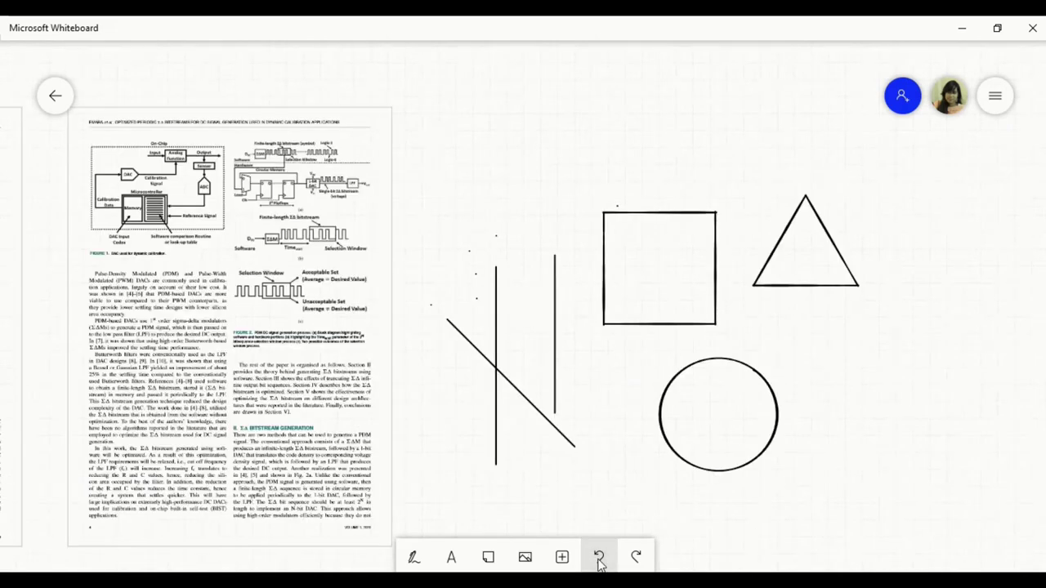
left_click(1002, 101)
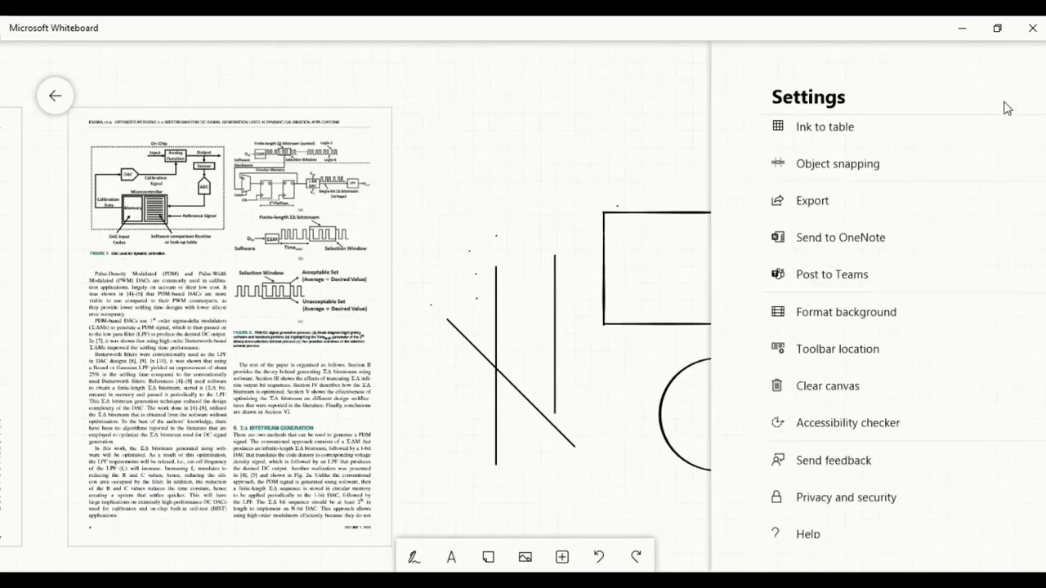
scroll(809, 384, "down", 1)
scroll(812, 406, "down", 1)
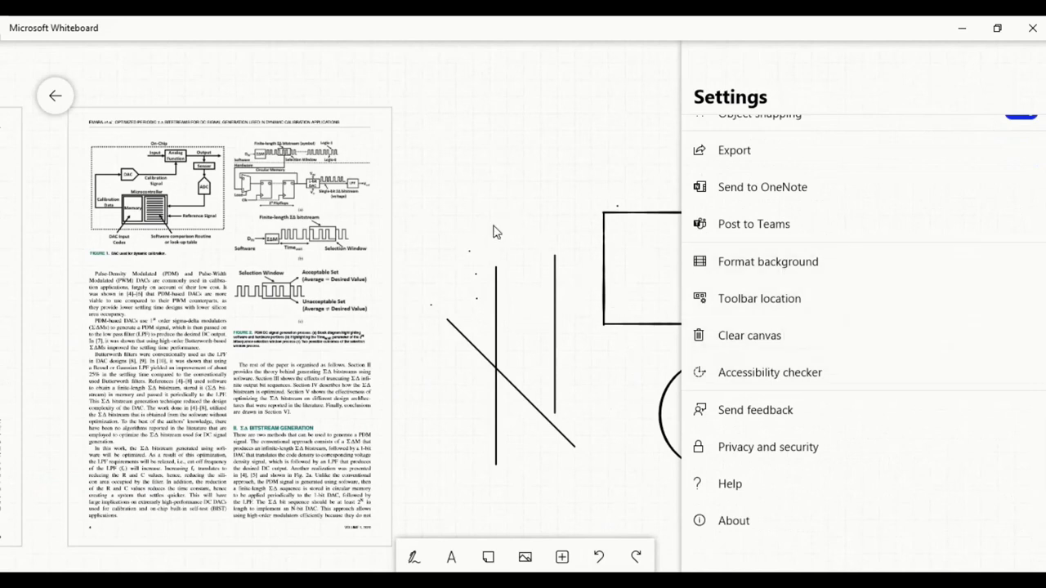
left_click(444, 249)
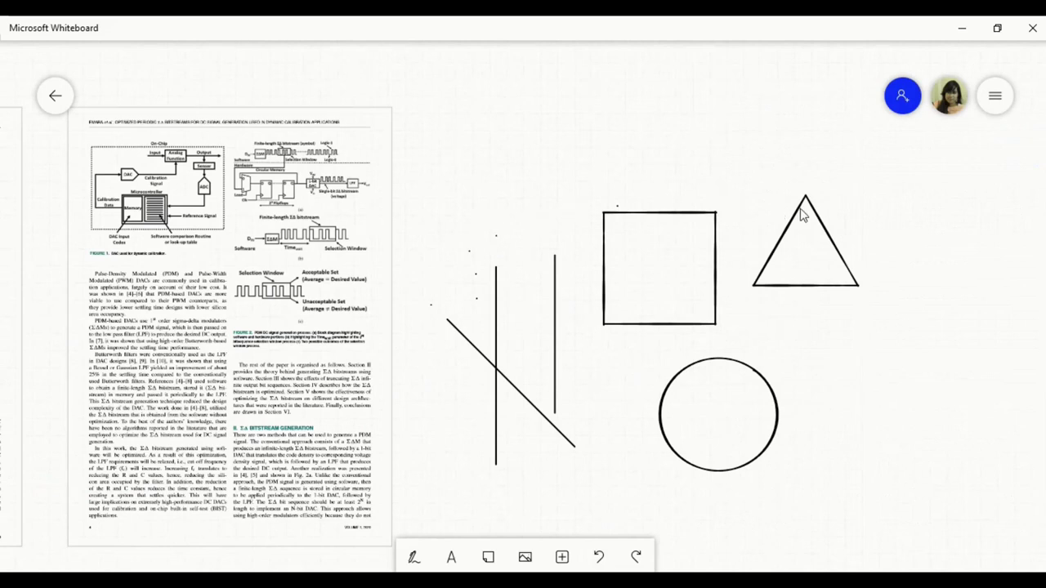
left_click(995, 96)
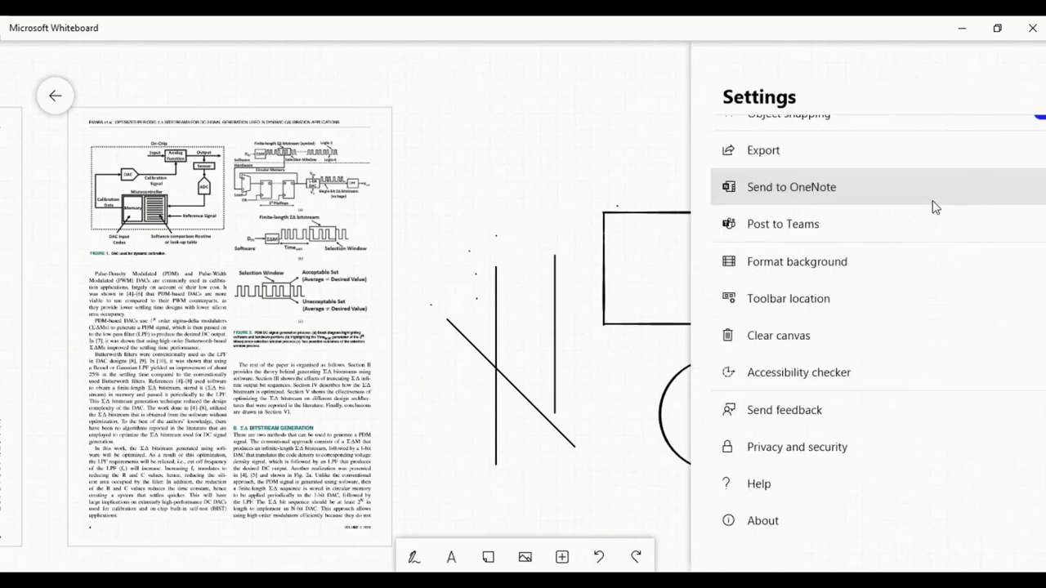
left_click(781, 160)
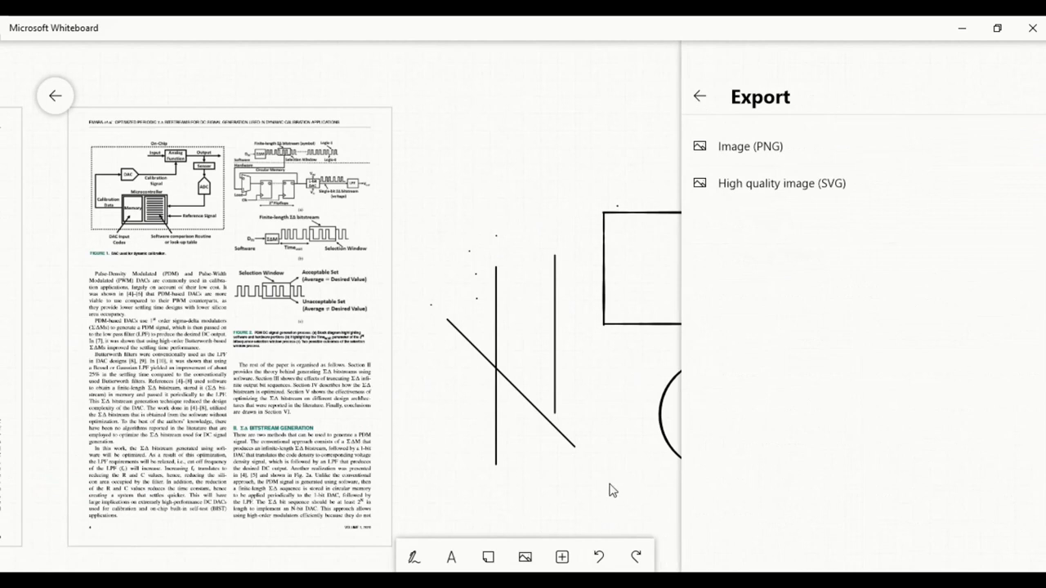
left_click(581, 373)
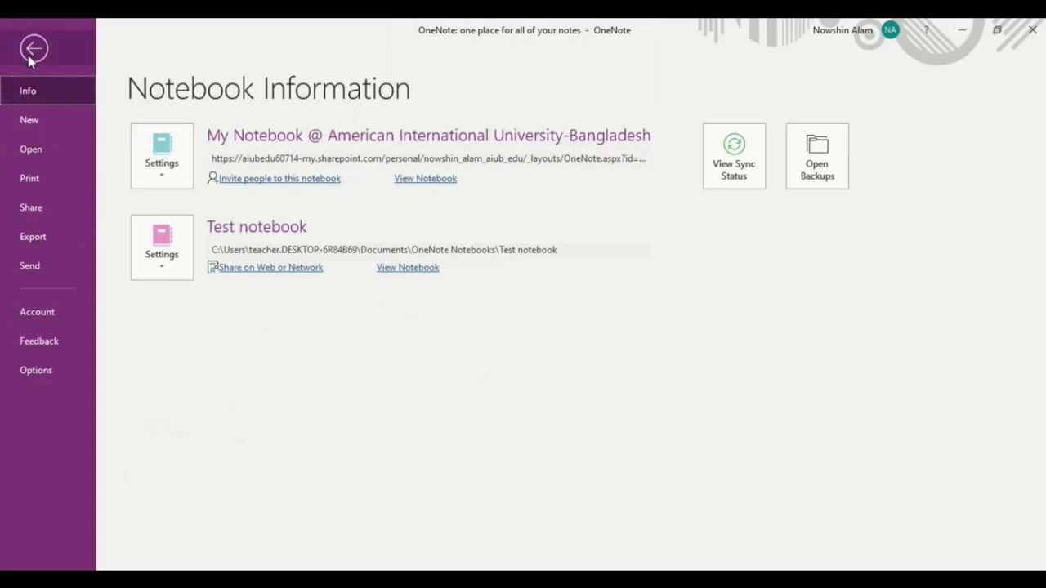
Leave notebook Info and return to the 'OneNote: one place for all of your notes' page.
left_click(421, 184)
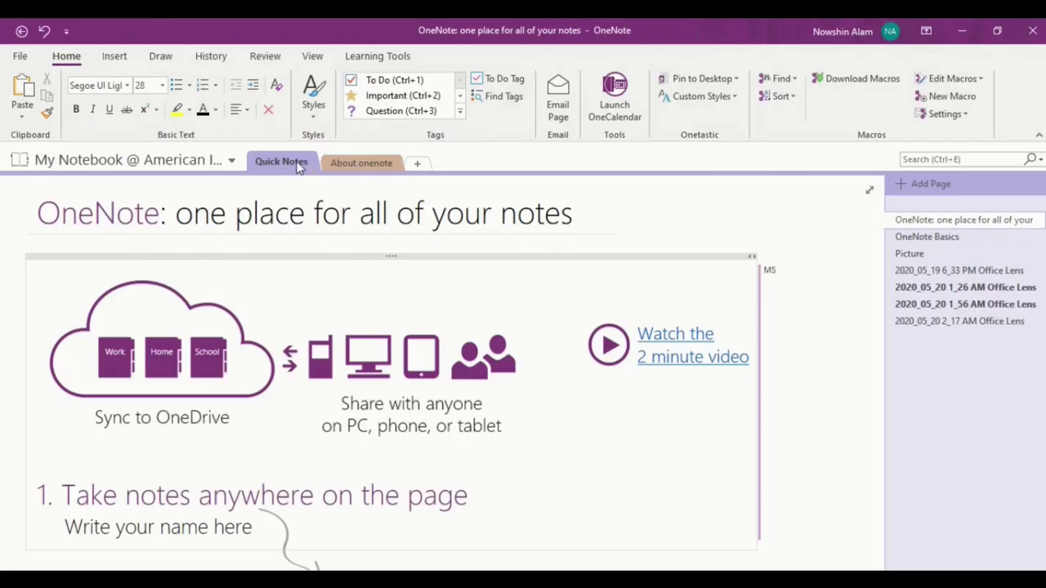
Create New Section 1 and fill it with four blank Untitled pages.
left_click(418, 165)
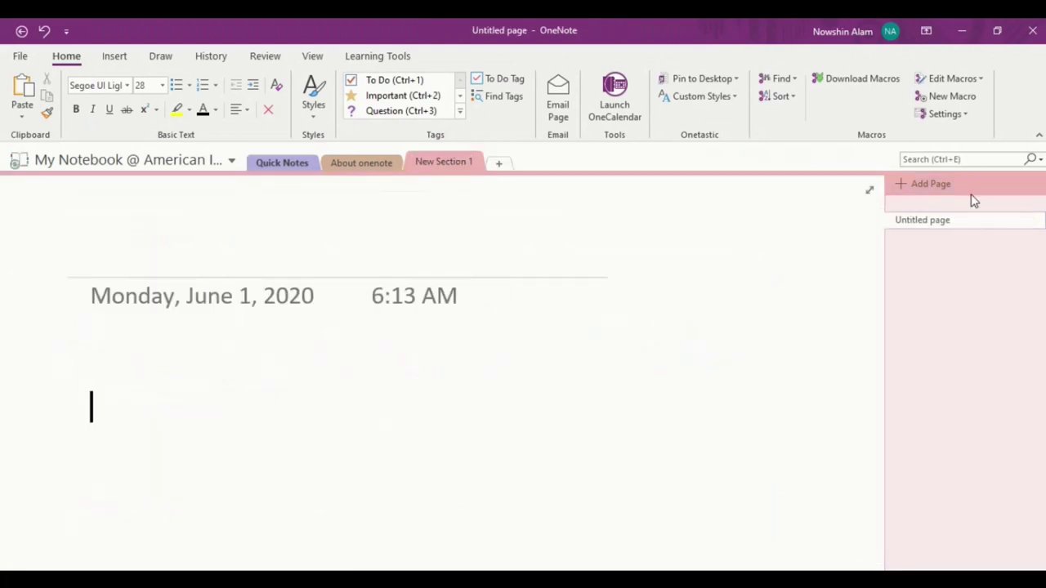
left_click(903, 190)
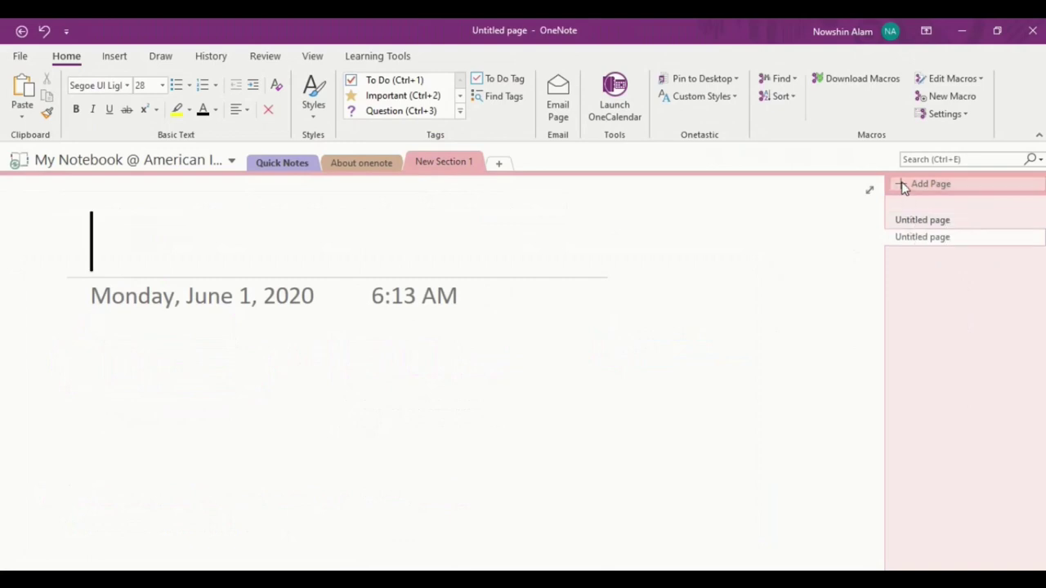
left_click(904, 191)
left_click(903, 190)
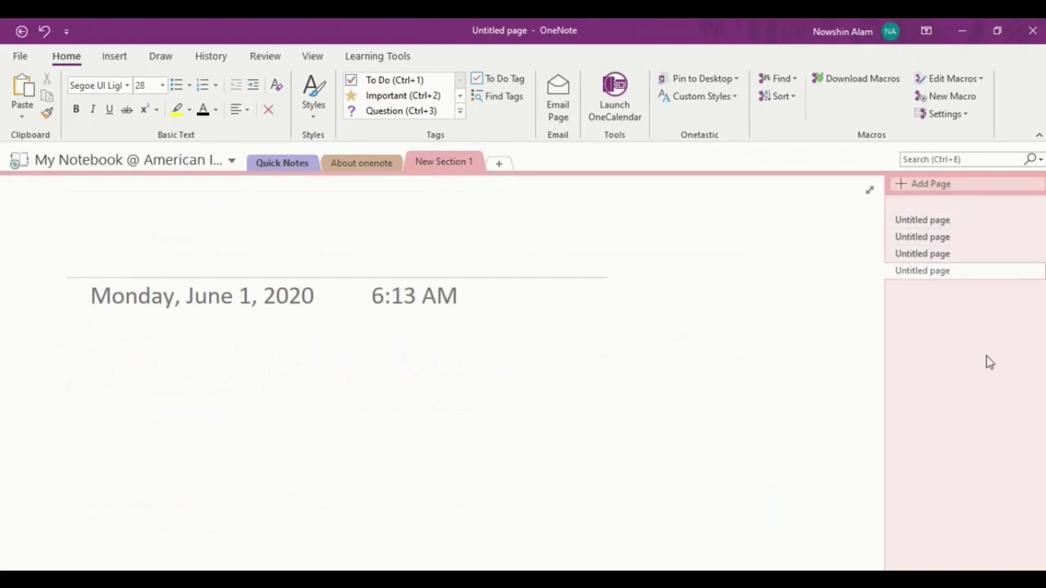
Make two subpages in New Section 1 and nest the sixth page one level deeper.
right_click(948, 278)
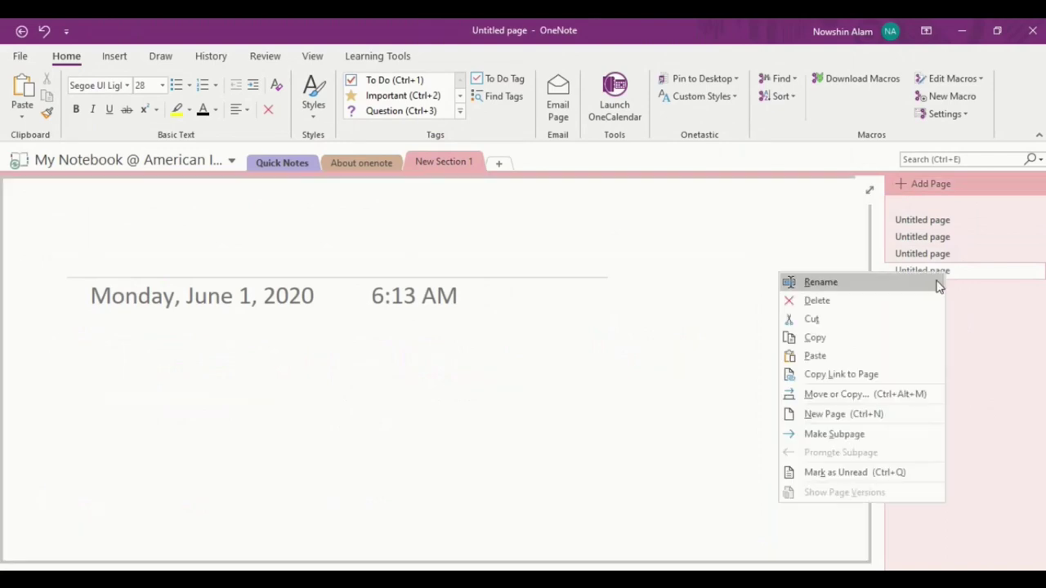
left_click(855, 440)
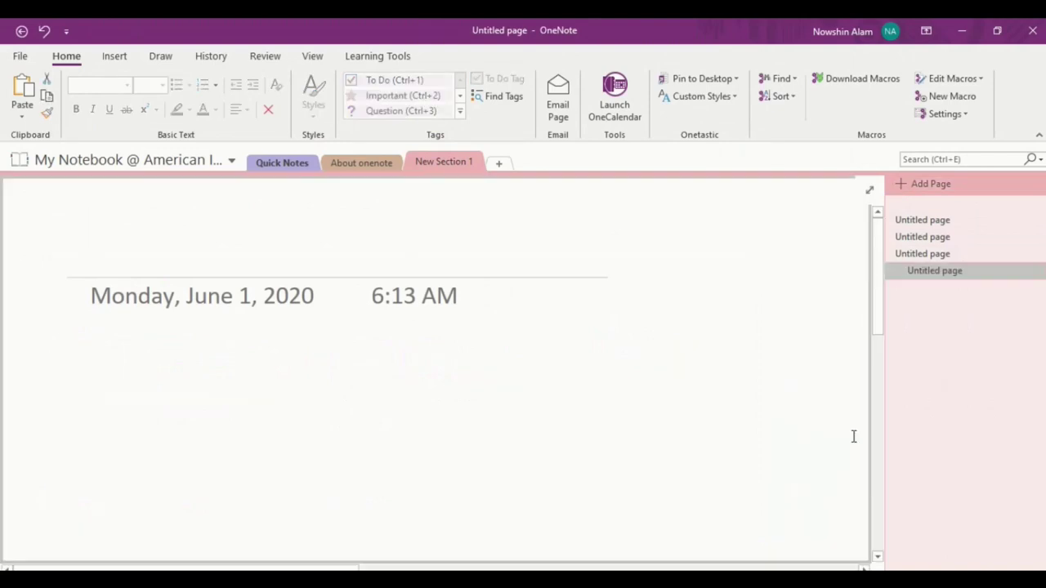
right_click(959, 276)
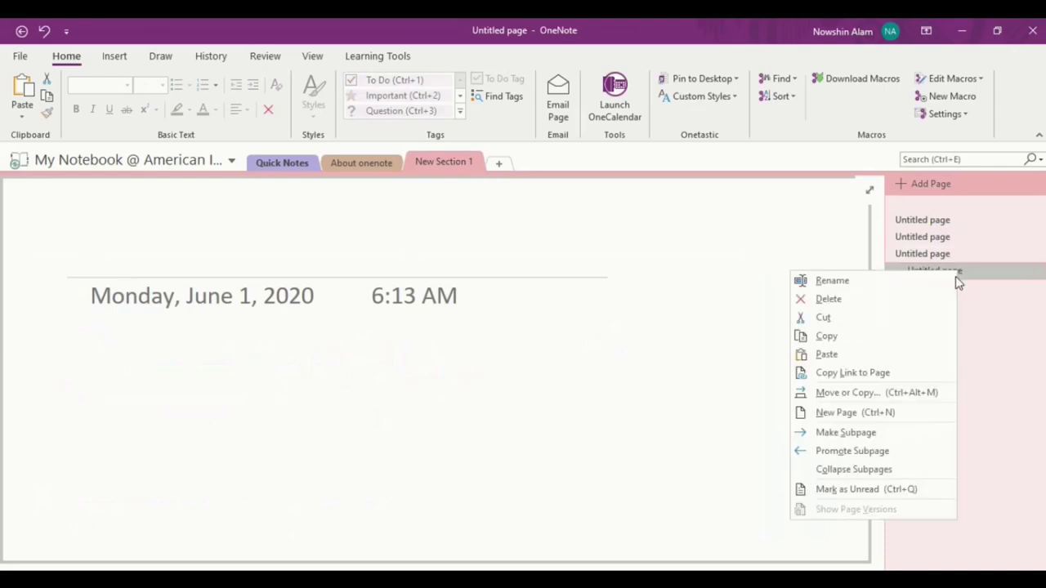
left_click(887, 413)
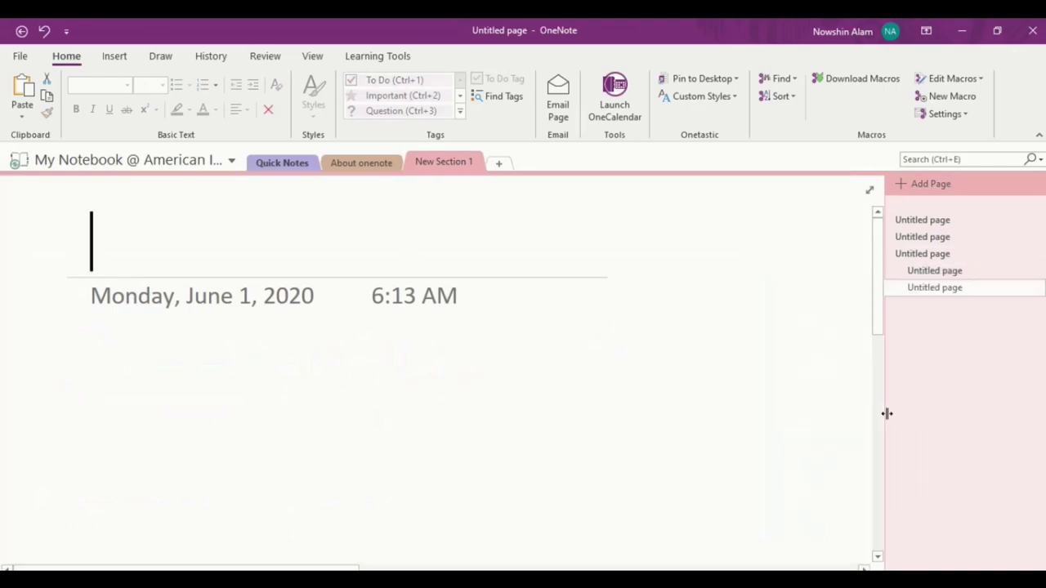
right_click(962, 288)
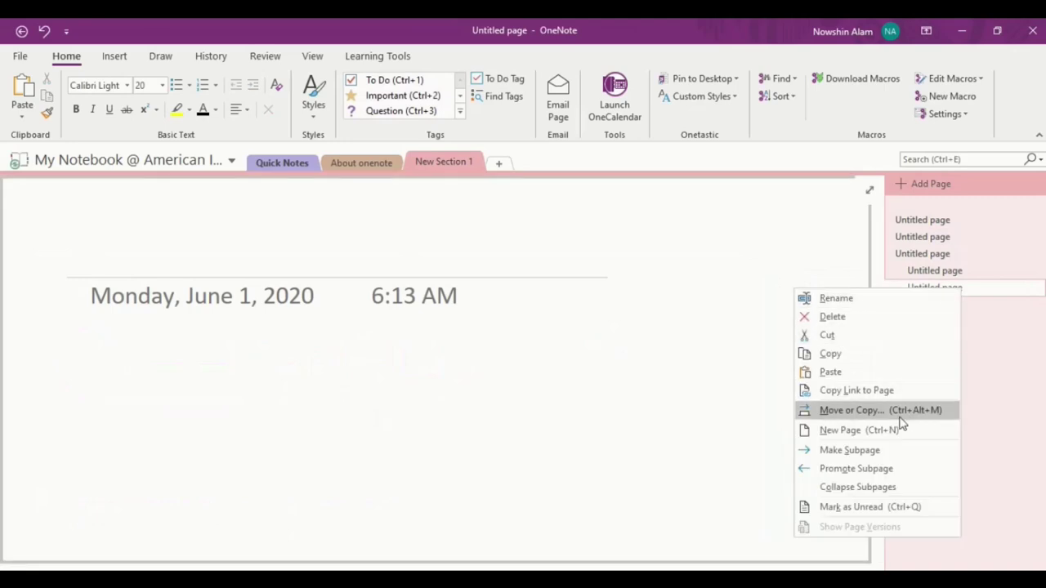
left_click(878, 451)
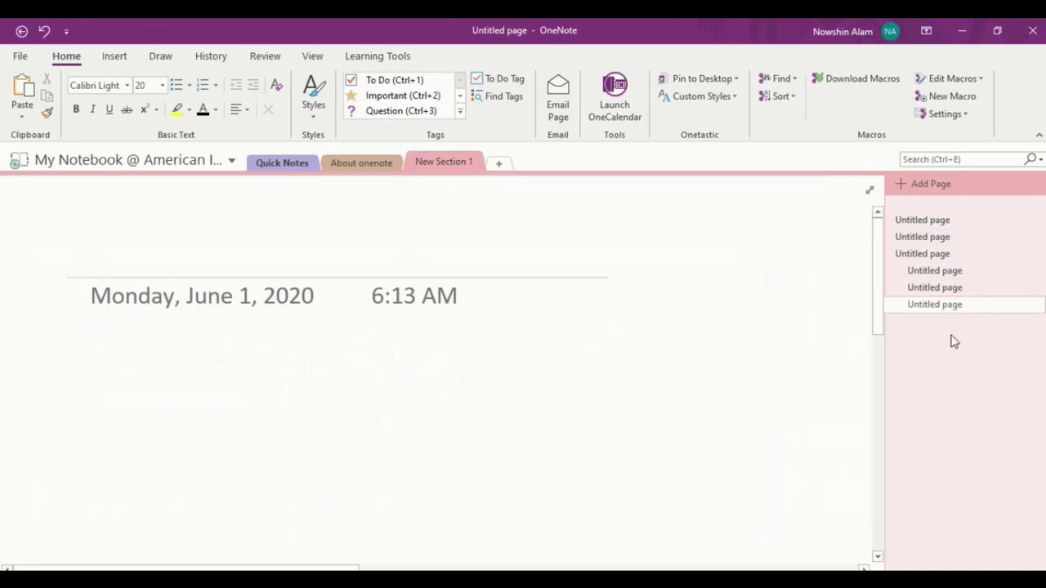
right_click(959, 305)
left_click(863, 464)
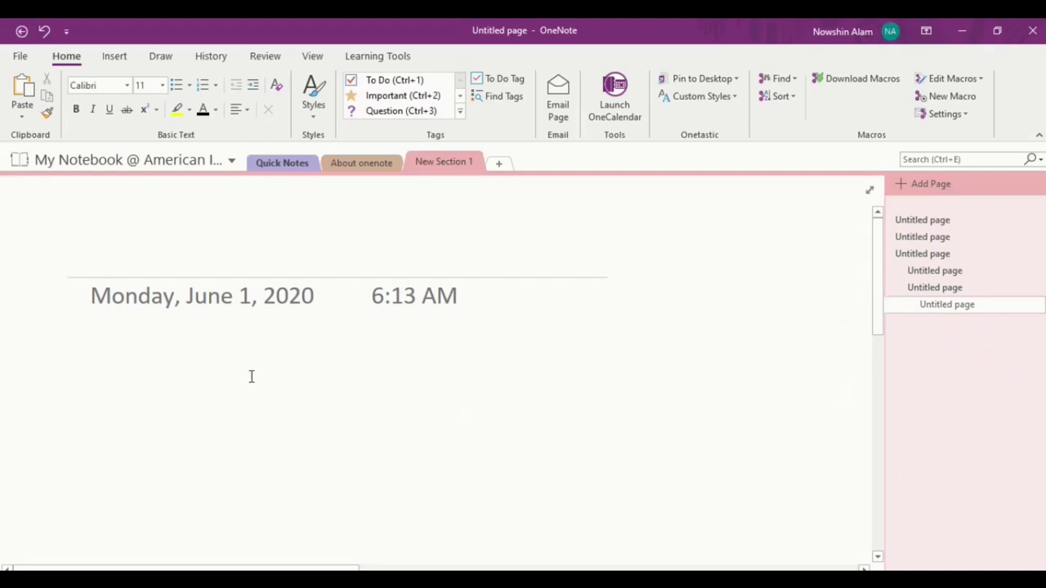
scroll(322, 390, "down", 3)
scroll(221, 319, "up", 1)
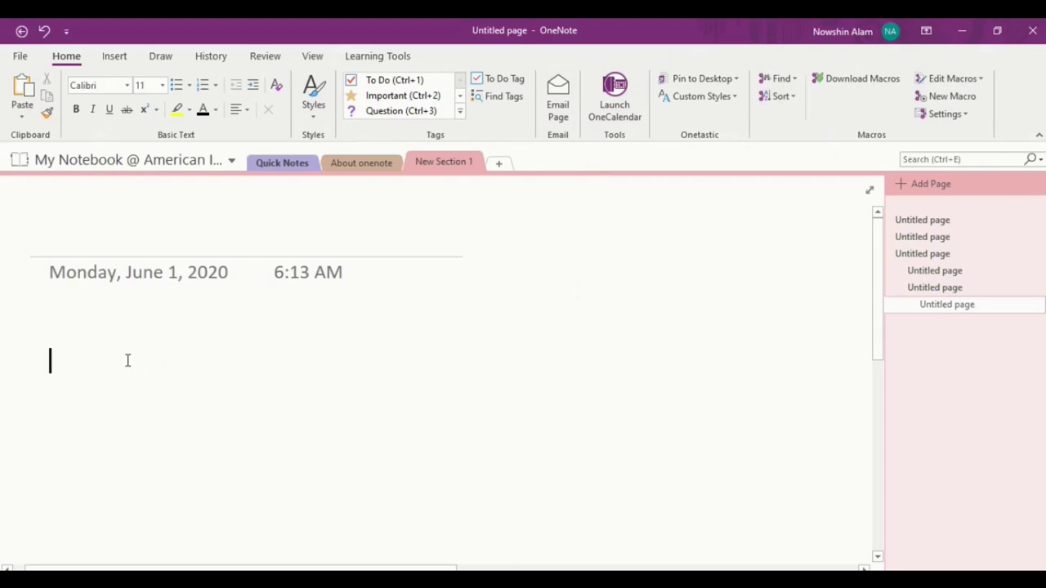
Write a 'To do list' note and title the page 'To do list 2', then start a new note line.
type("To do li")
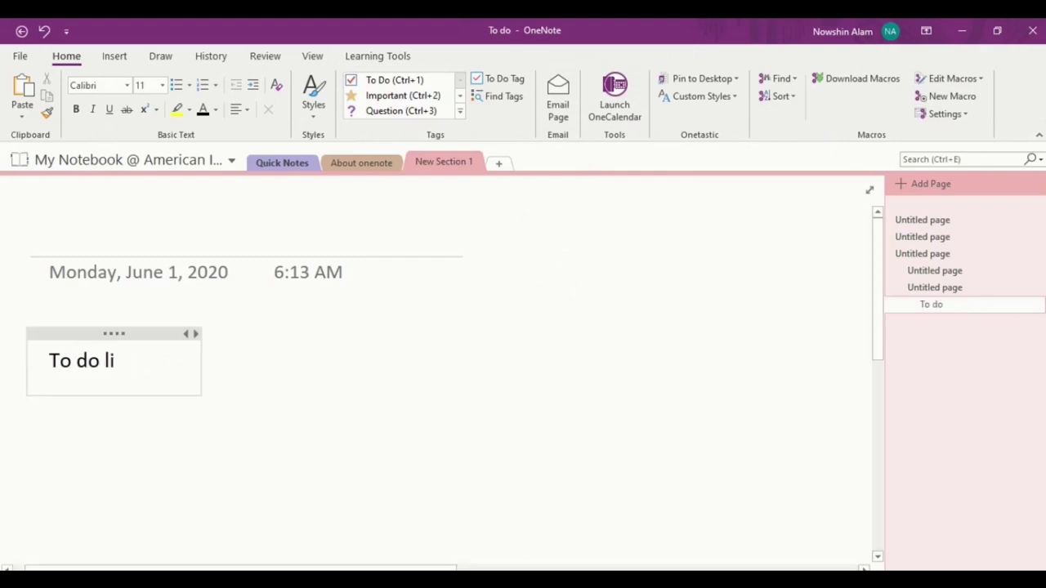
type("st")
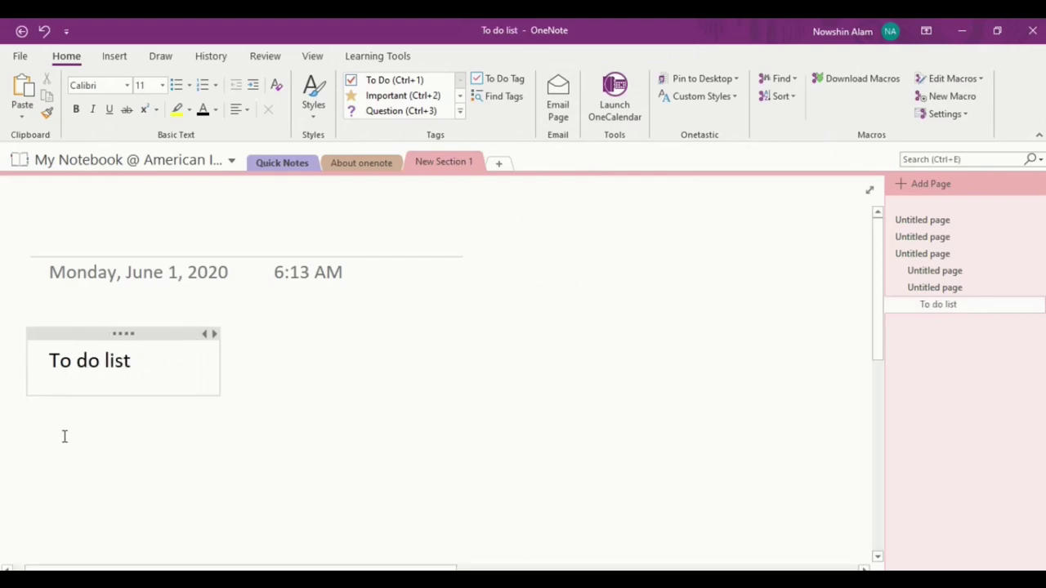
left_click(560, 367)
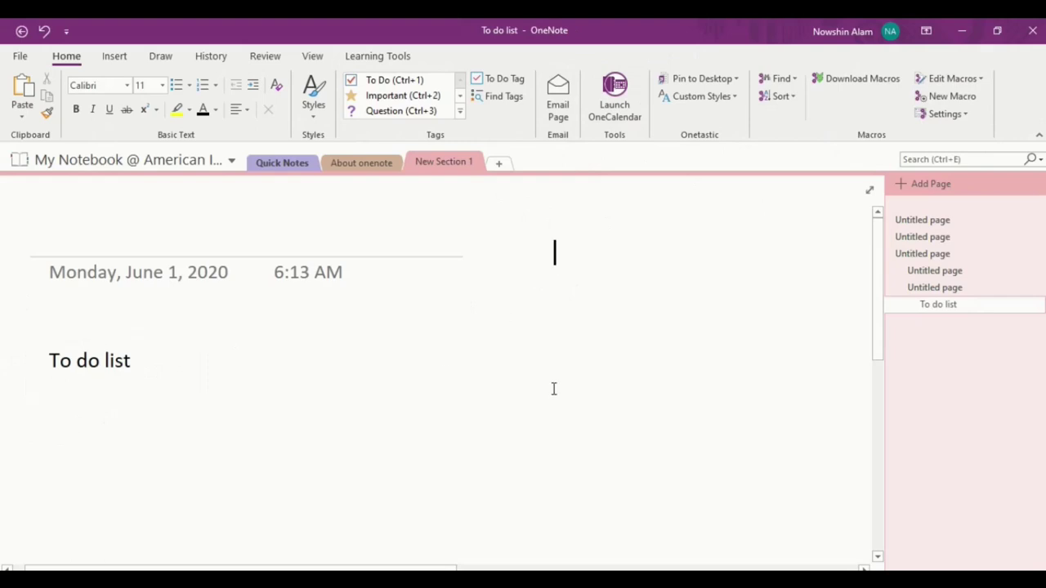
type("To do ")
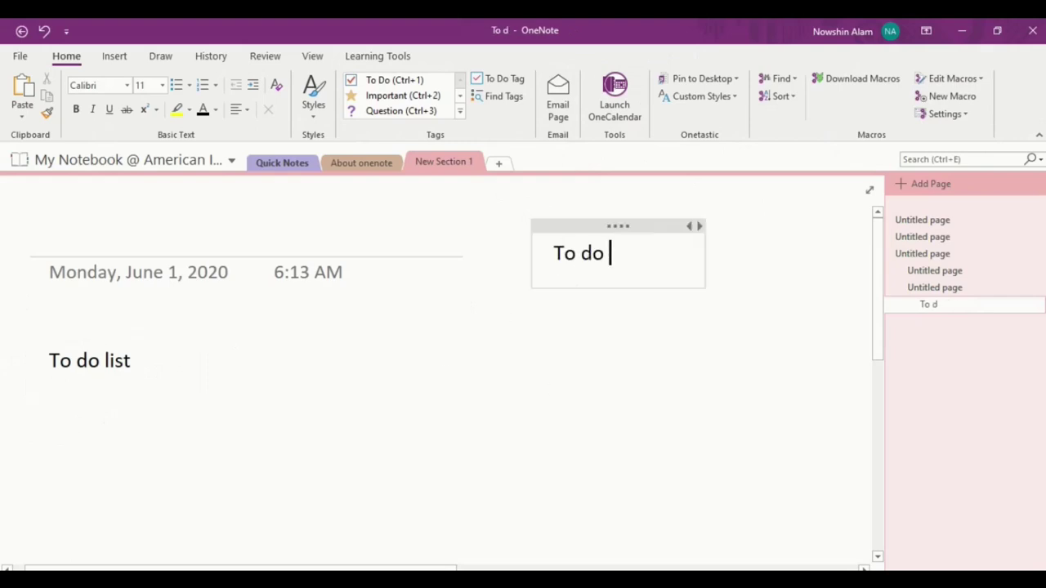
type("list 2")
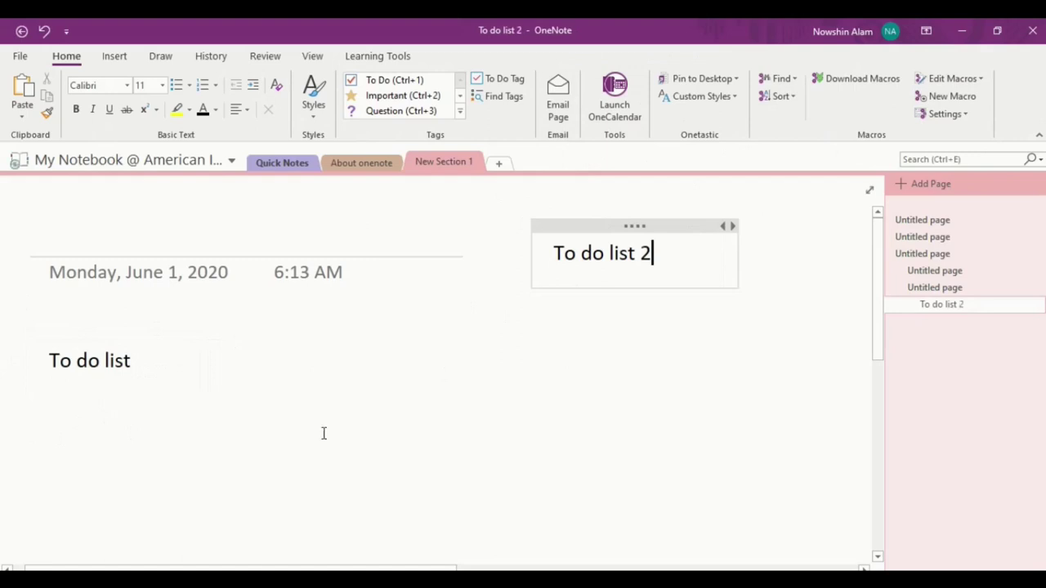
left_click(154, 360)
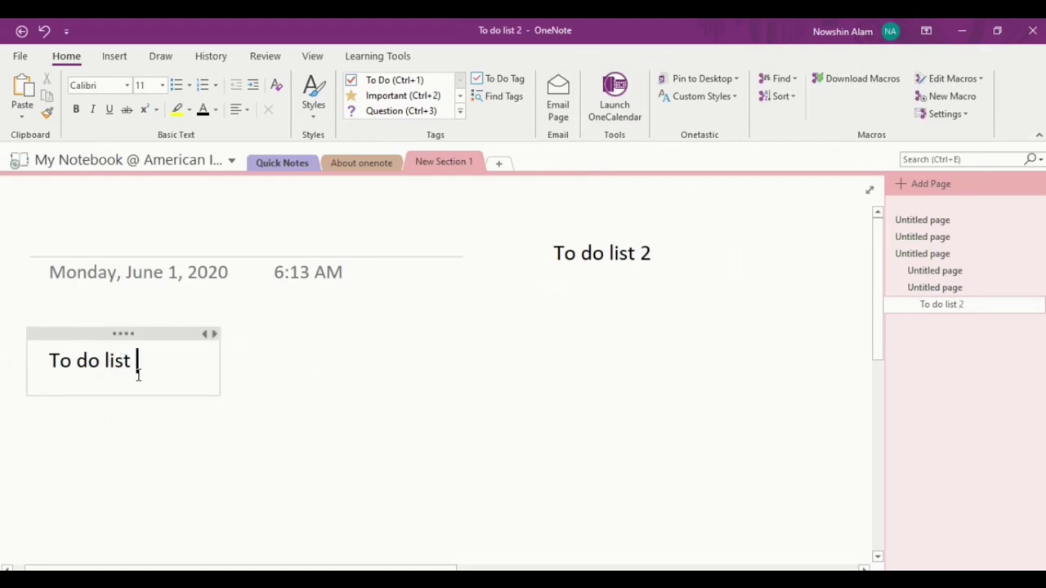
key("Return")
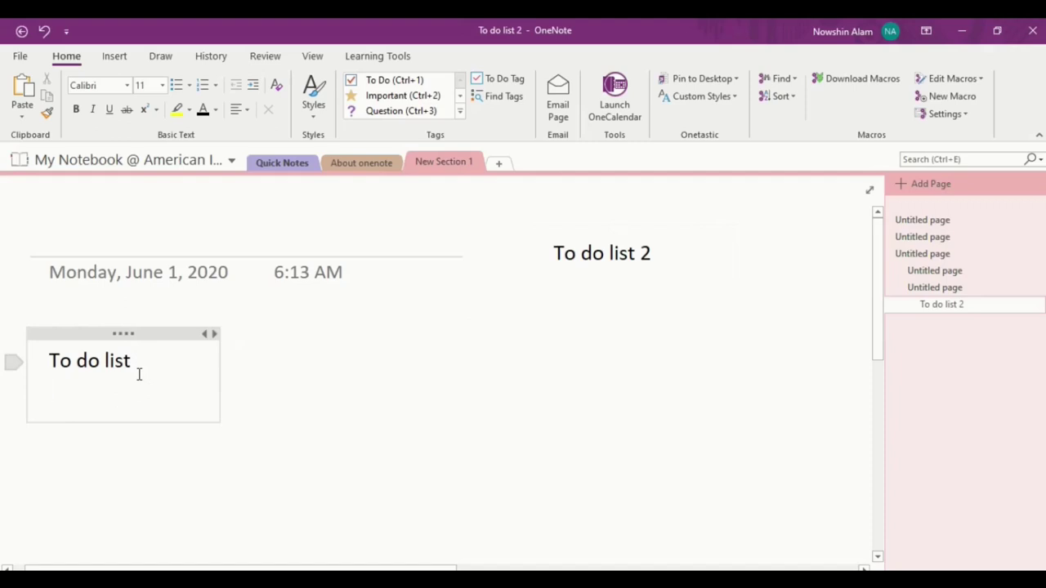
Type the list items -Meet X, -Call Y and -Email Z on separate lines.
type("-")
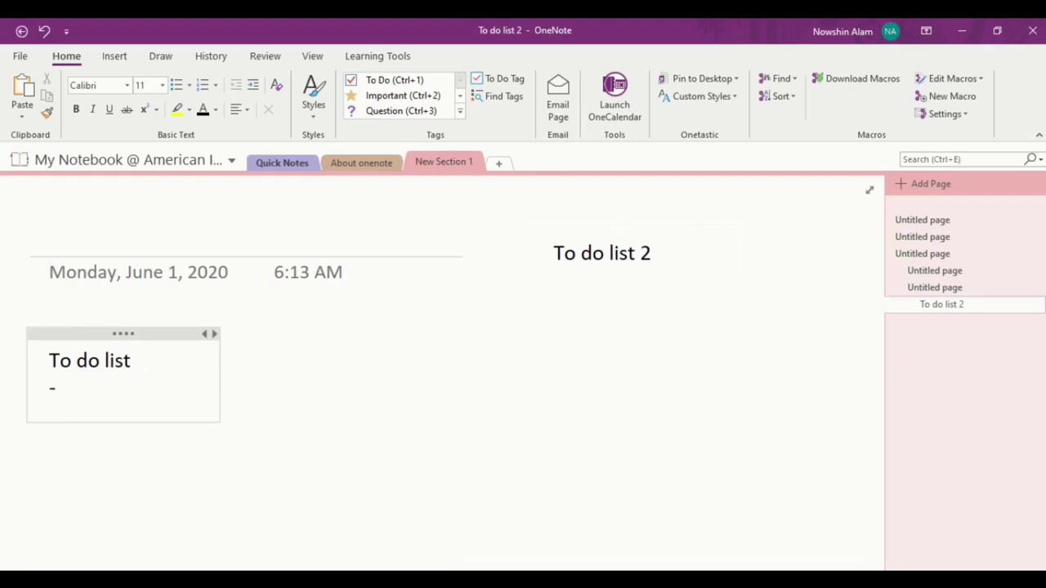
type("Meet X")
key("Return")
type("-")
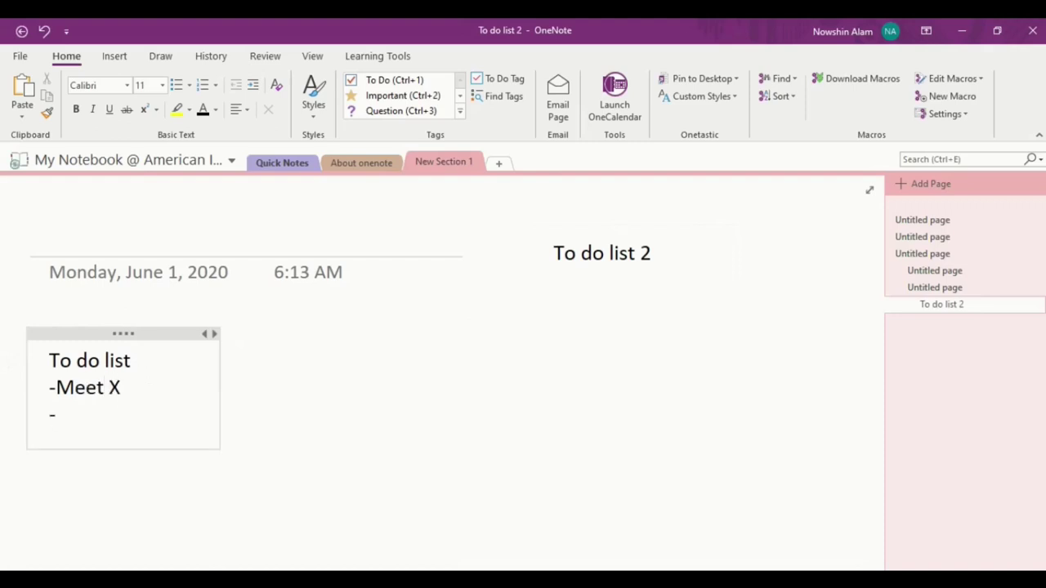
type("Call Y")
key("Return")
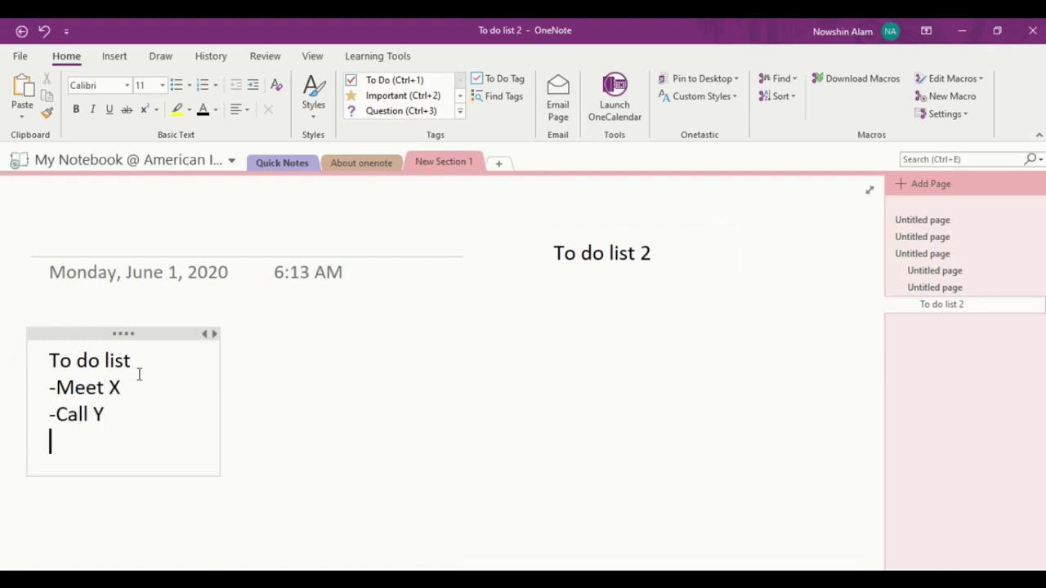
type("-Email Z")
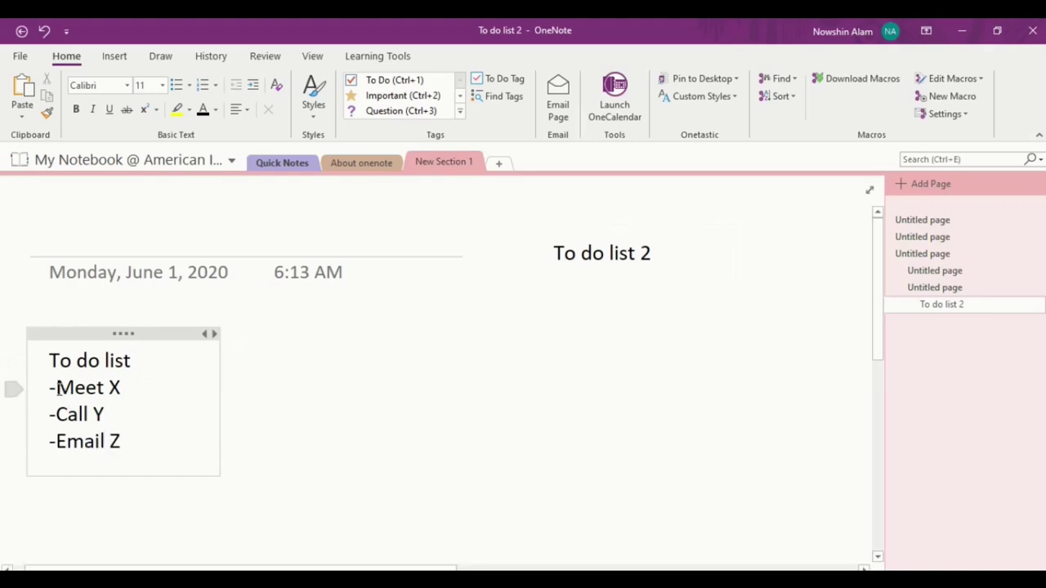
Delete the leading dashes from Meet X, Call Y and Email Z.
left_click_drag(56, 387, 49, 387)
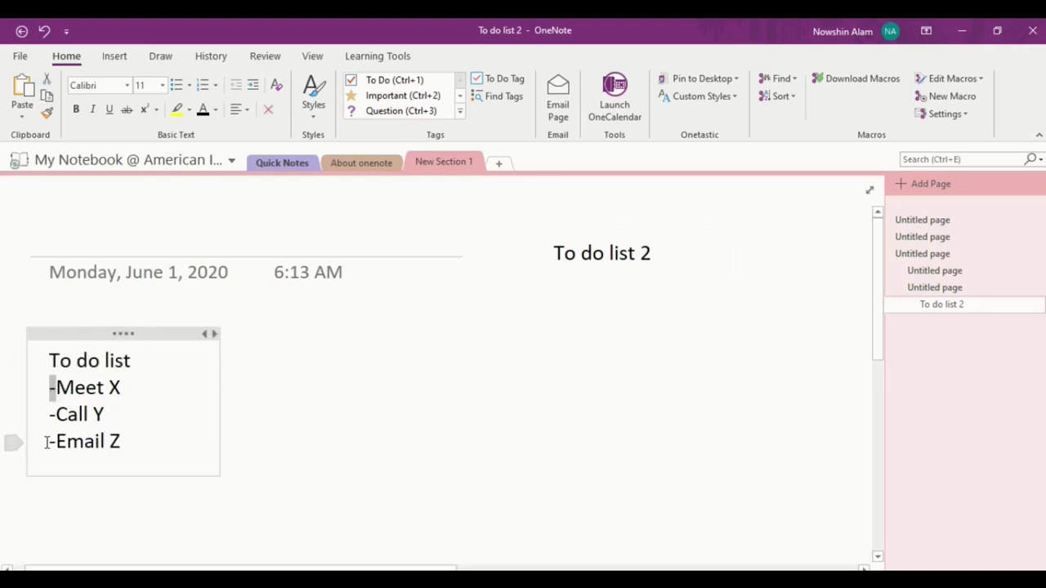
key("BackSpace")
left_click(55, 415)
key("BackSpace")
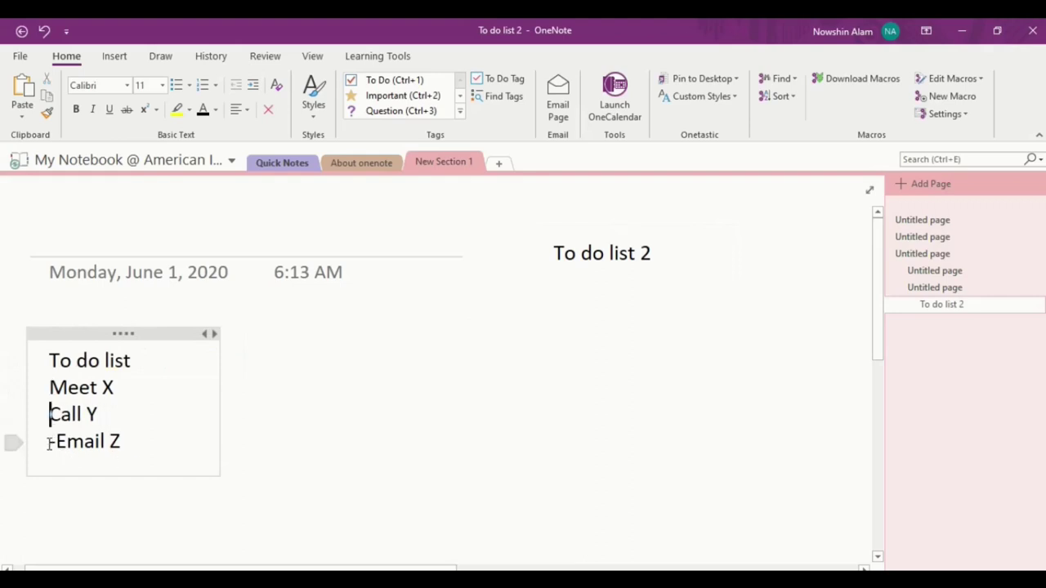
left_click(56, 441)
key("BackSpace")
Apply the To Do tag to Meet X, Call Y and Email Z.
left_click_drag(49, 387, 110, 428)
triple_click(114, 442)
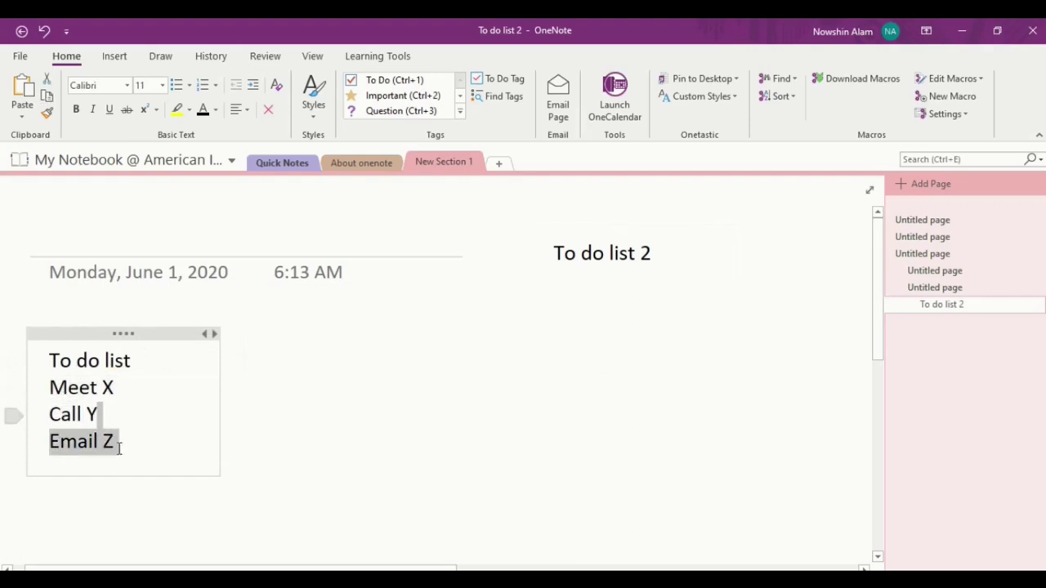
left_click(160, 448)
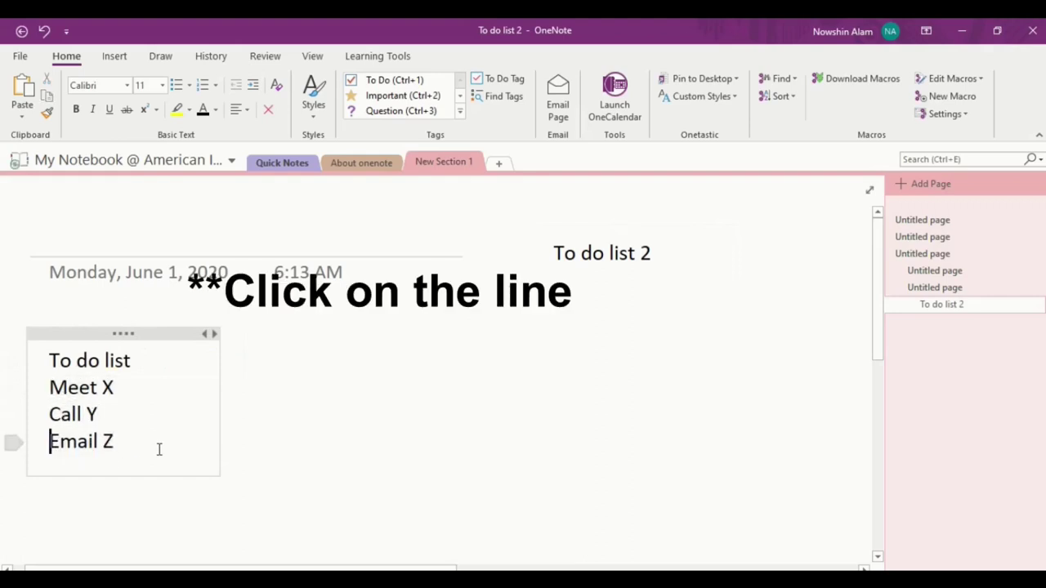
left_click(364, 87)
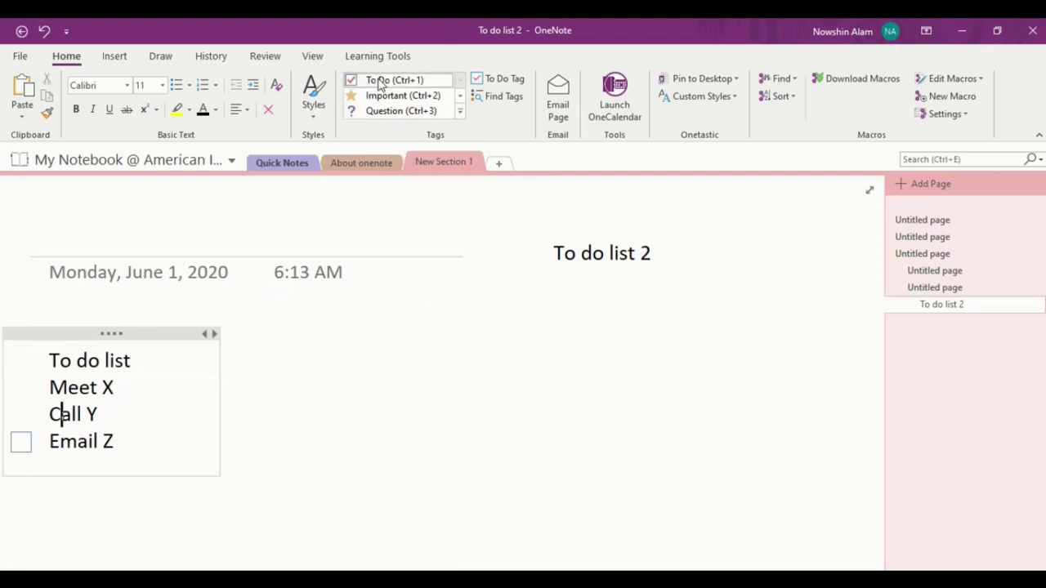
left_click(69, 387)
left_click(384, 80)
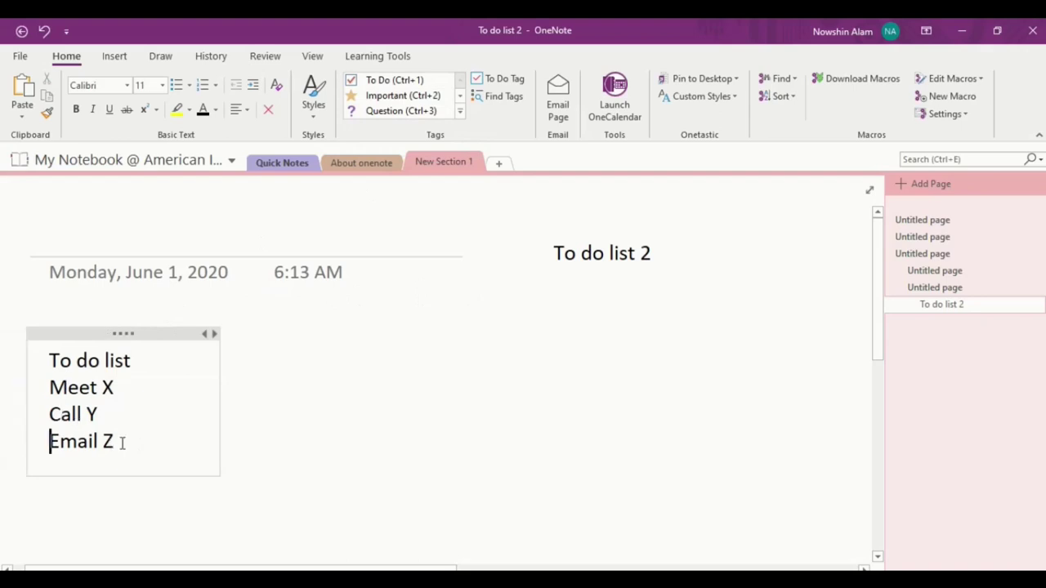
left_click_drag(119, 443, 42, 378)
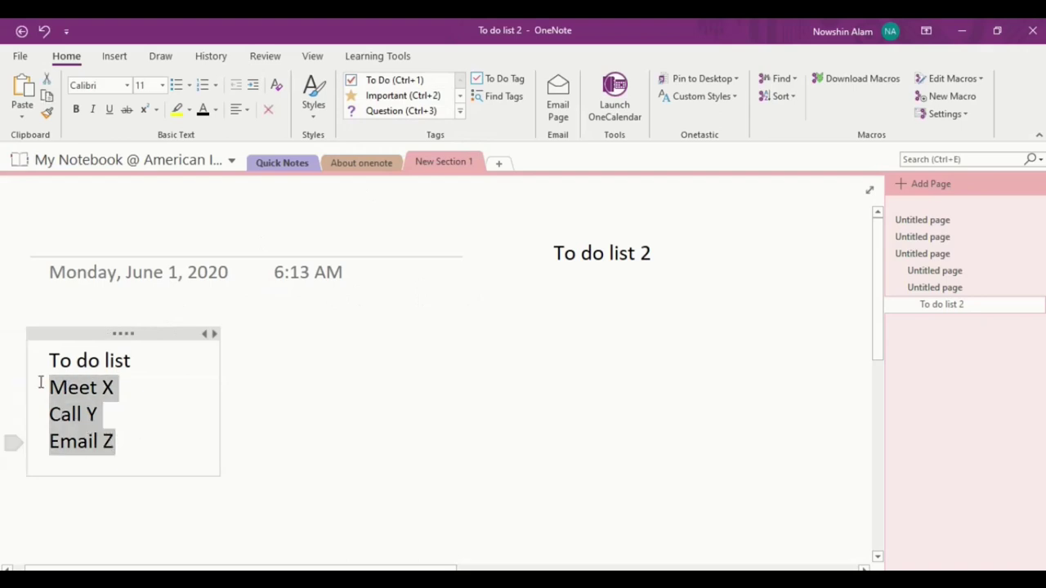
left_click(386, 80)
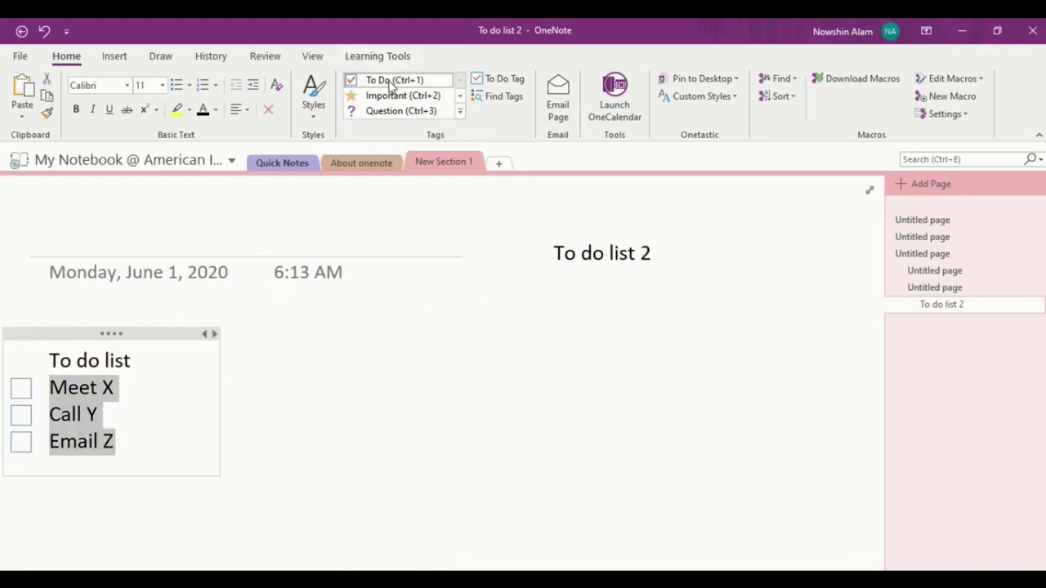
Tick Call Y and Email Z, mark Meet X Important and tag Email Z with Question.
left_click(21, 444)
left_click(21, 415)
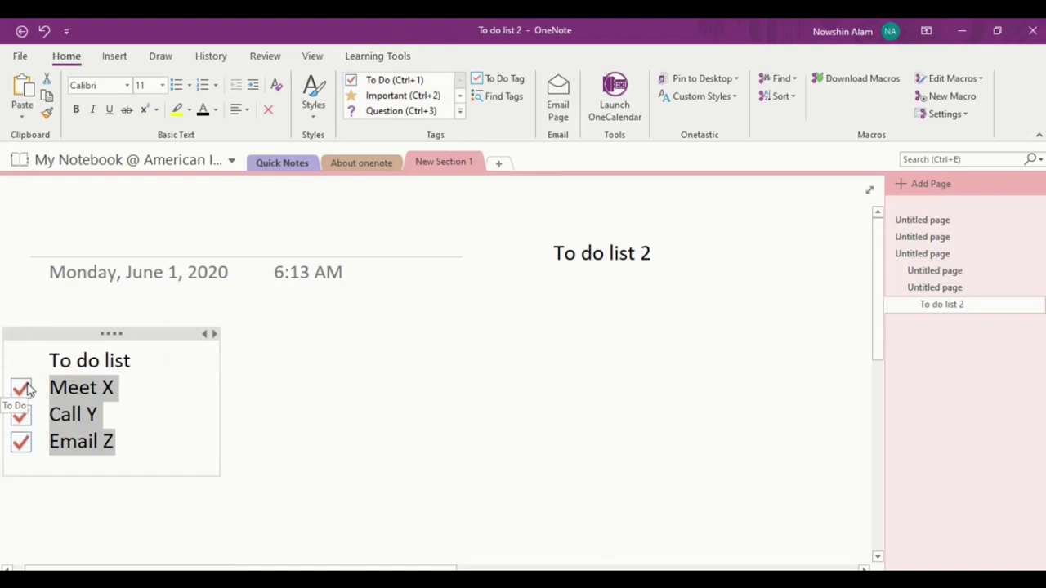
left_click(92, 394)
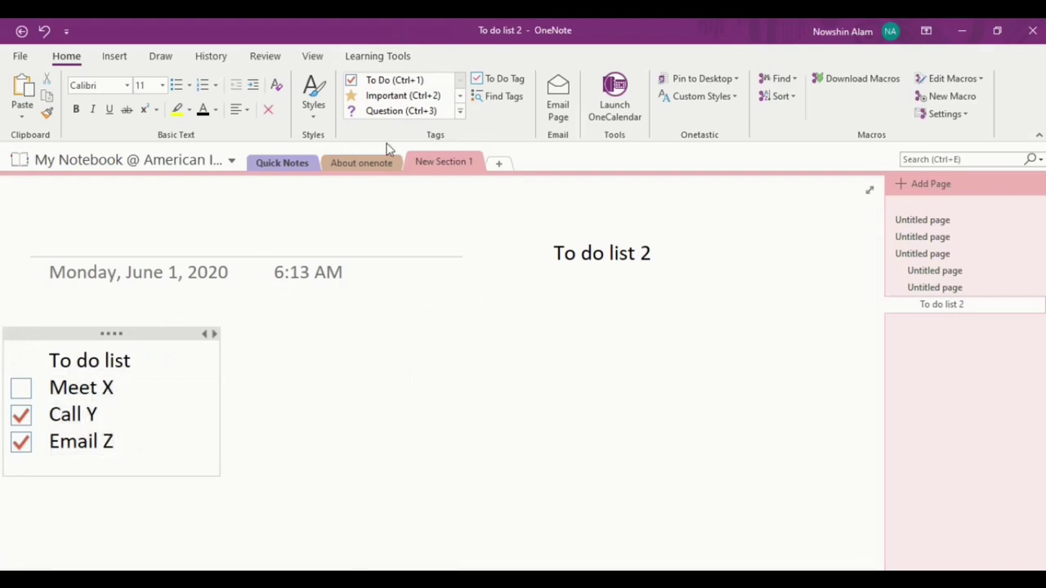
left_click(398, 98)
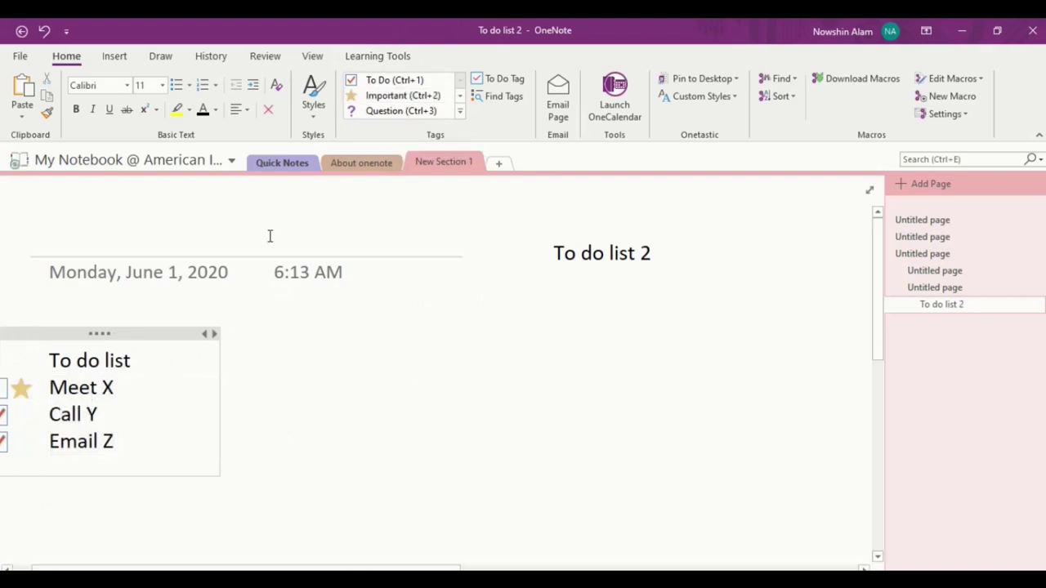
left_click(96, 447)
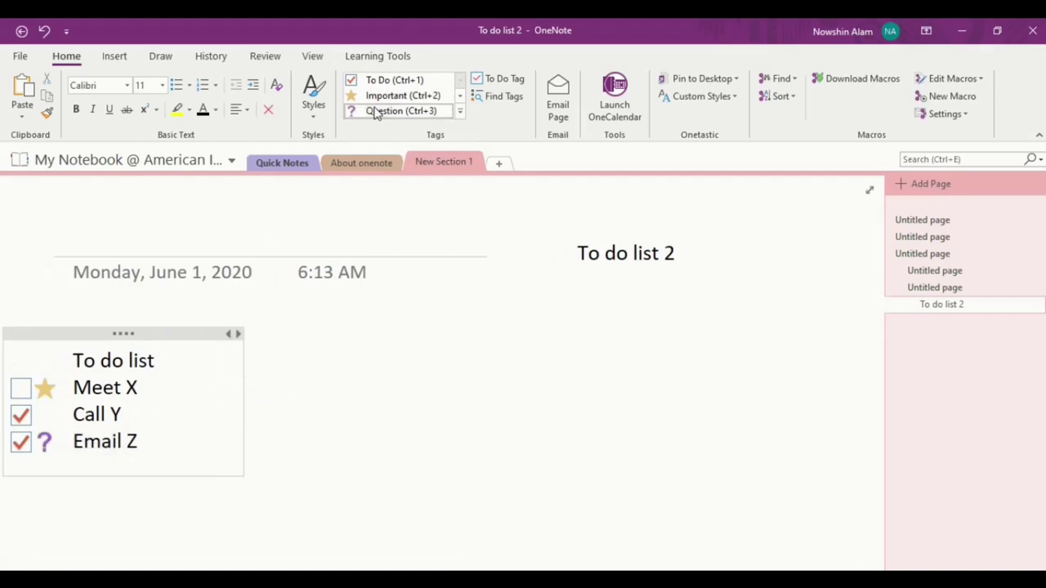
left_click(461, 96)
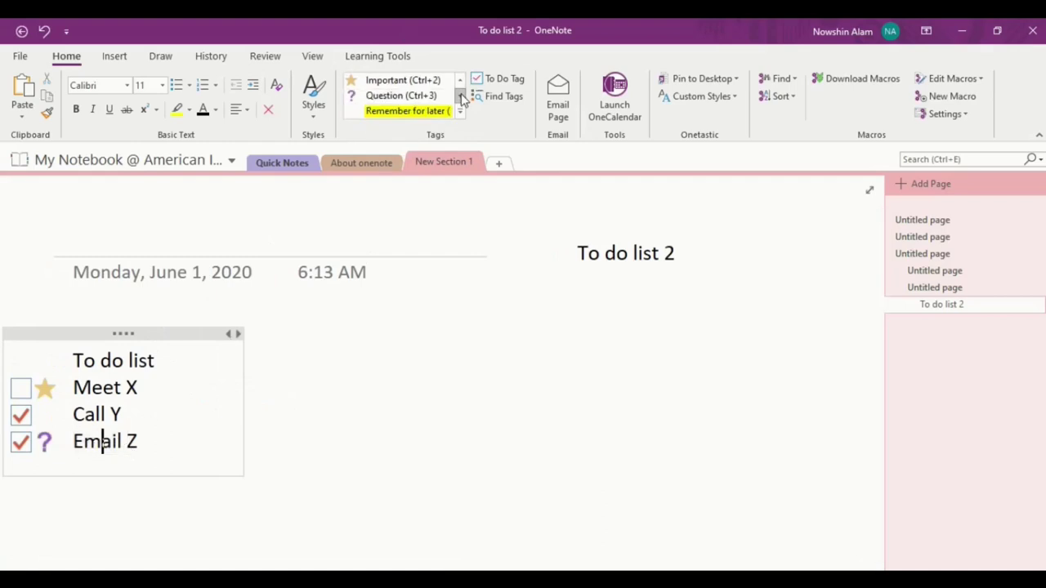
left_click(460, 97)
left_click(461, 96)
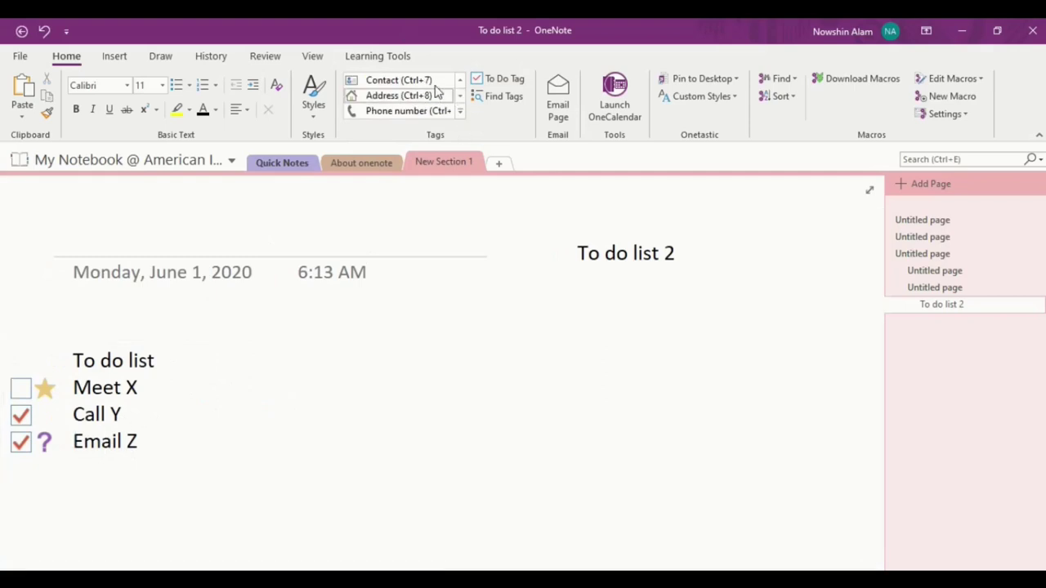
left_click(461, 82)
left_click(460, 81)
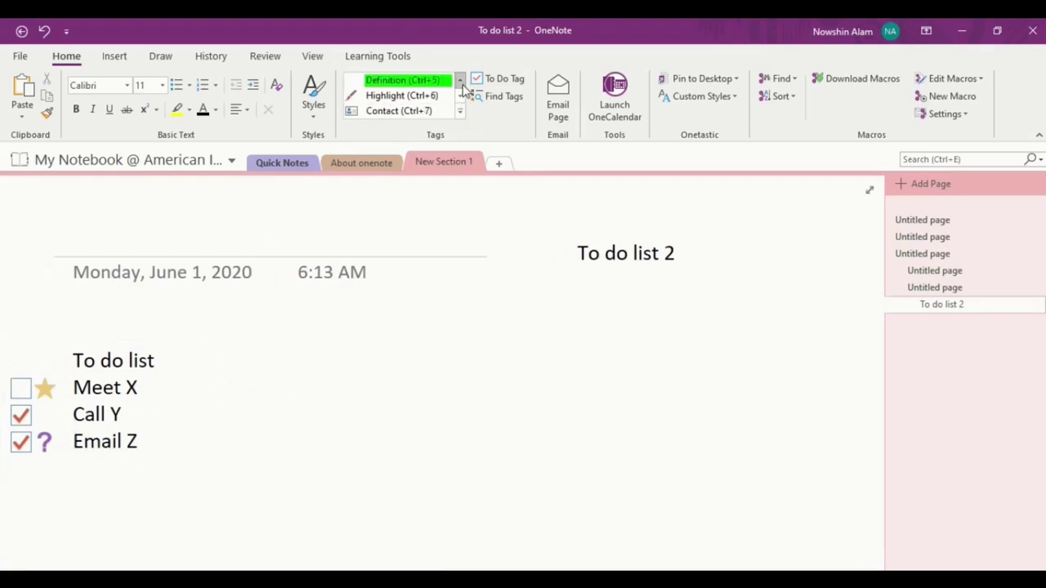
Add to-dos Persuade Z, Apologize to L and Support C, starring Apologize to L as important.
type("Persuade Z")
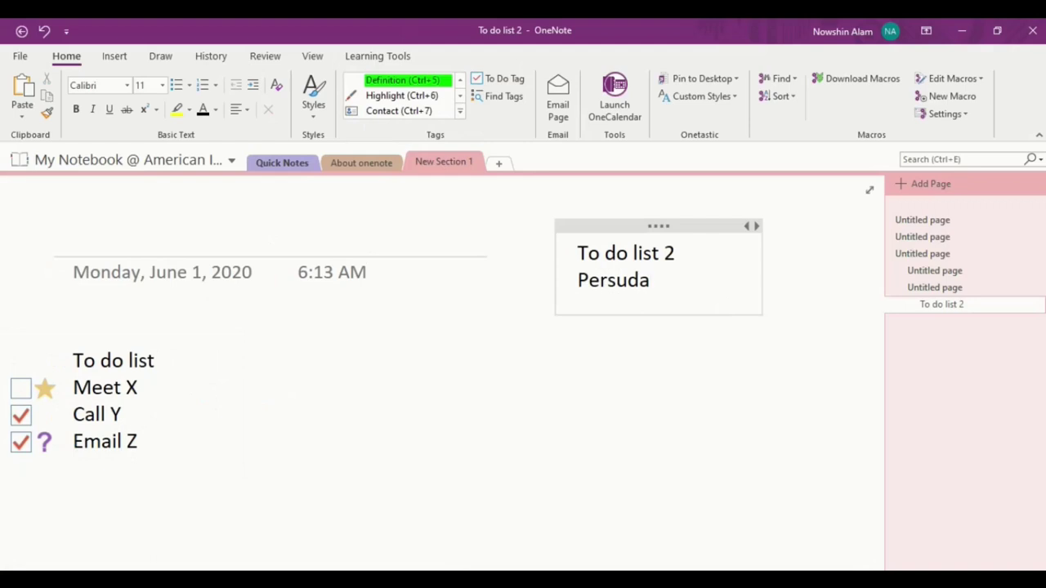
key("Return")
type("Apologize to L")
key("Return")
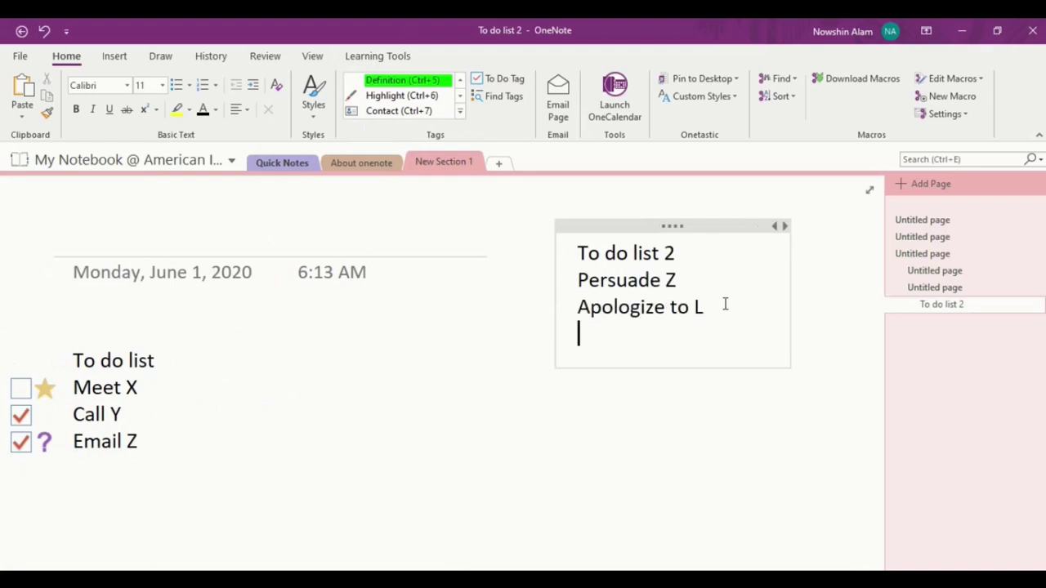
type("Support C")
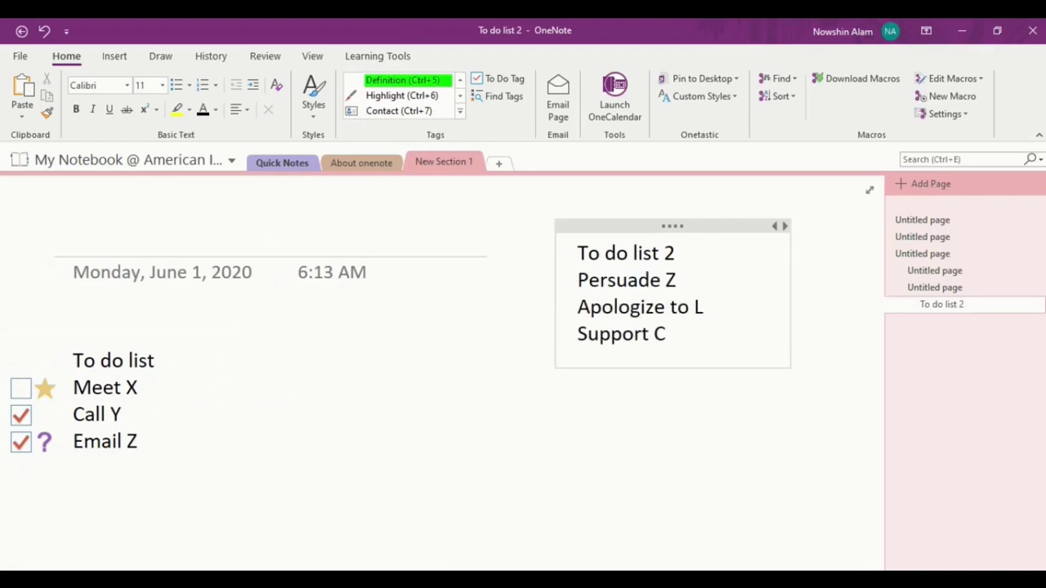
key("shift+Up")
key("shift+Up")
key("shift+Home")
key("ctrl+1")
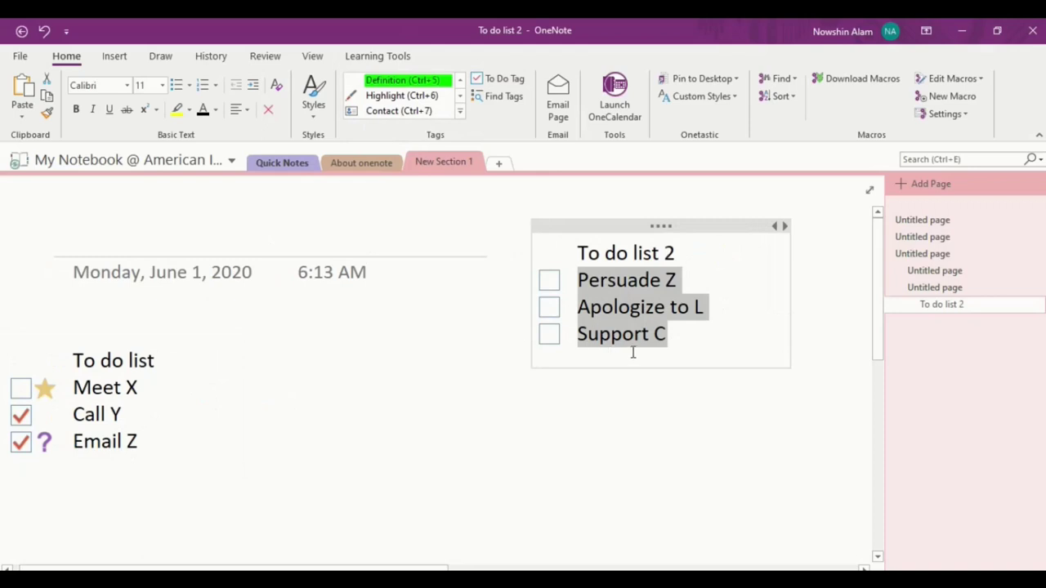
left_click(601, 309)
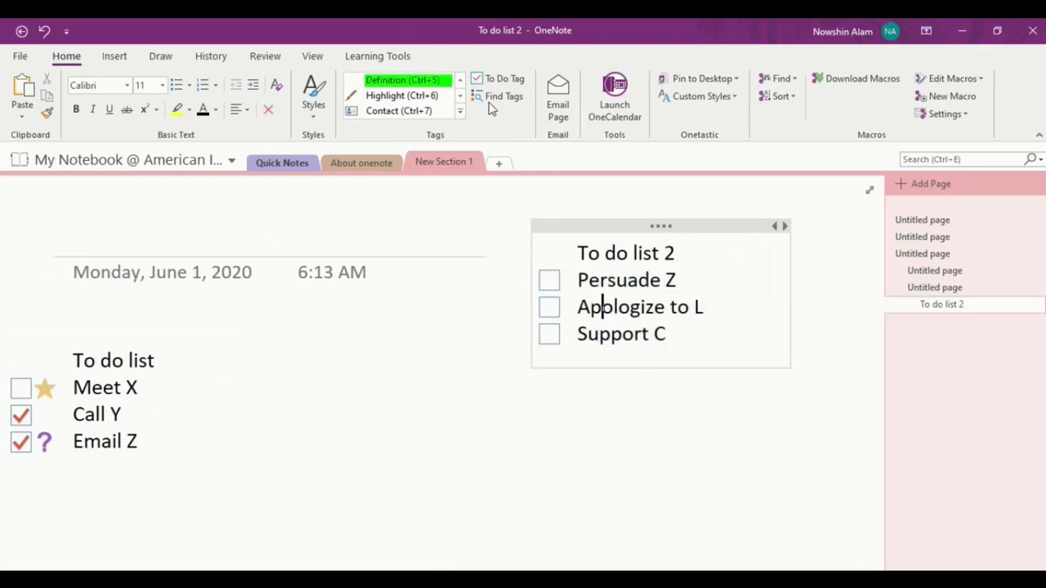
key("ctrl+2")
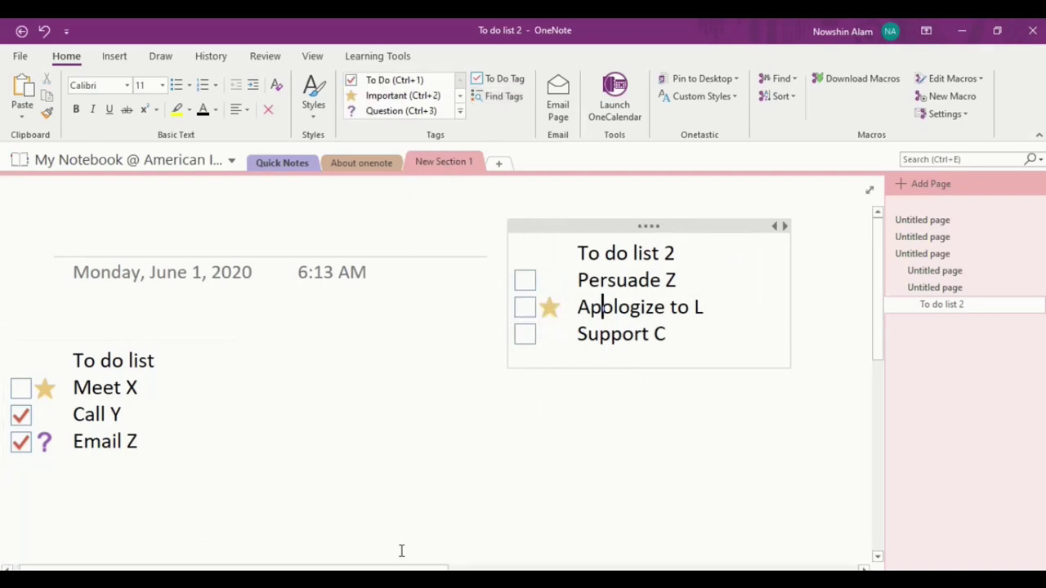
left_click(493, 96)
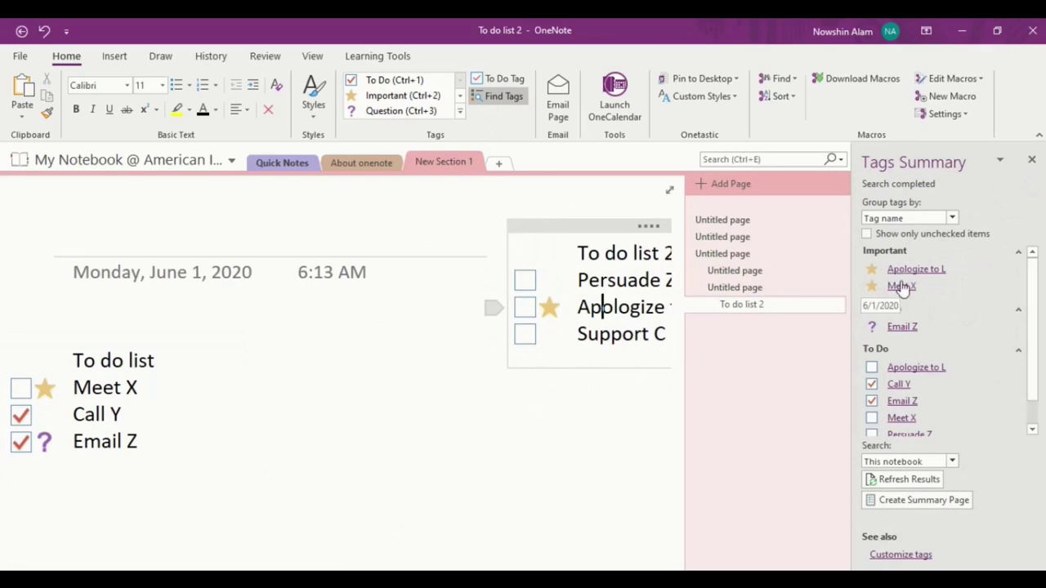
Close the tags summary and move Apologize to L into the first list below Meet X.
left_click(1032, 159)
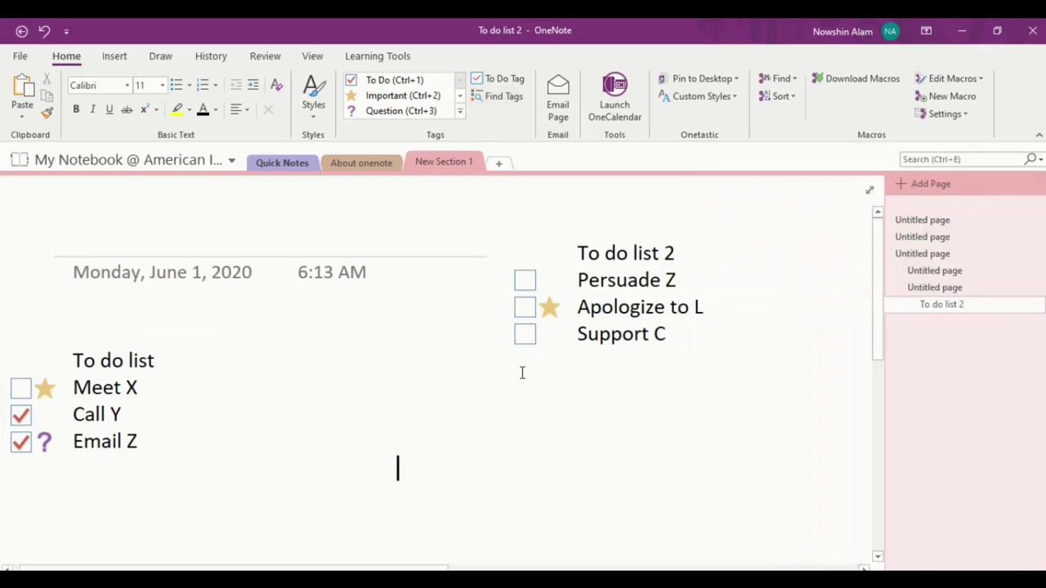
left_click_drag(490, 306, 74, 414)
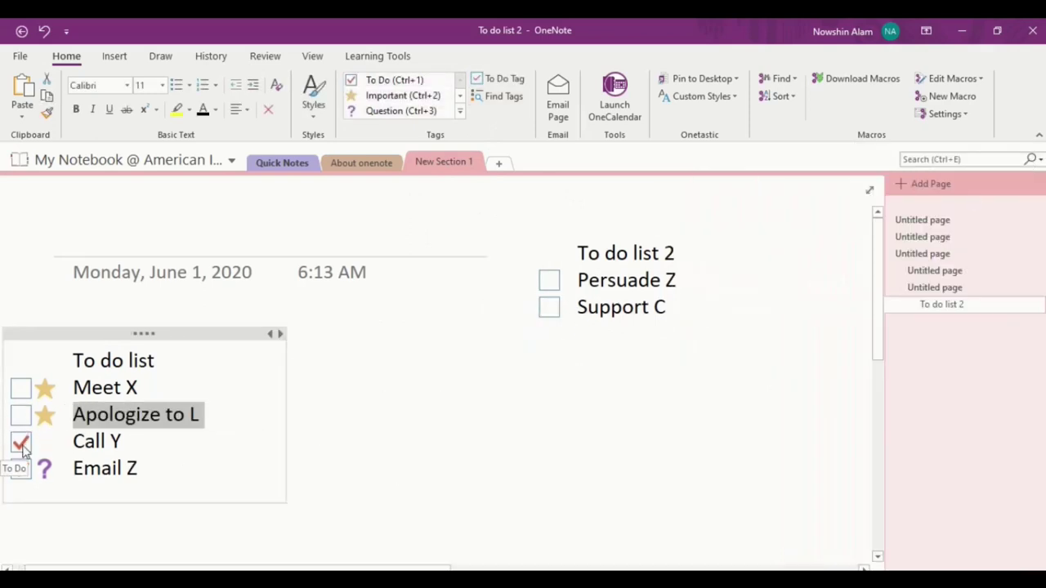
left_click_drag(144, 334, 215, 332)
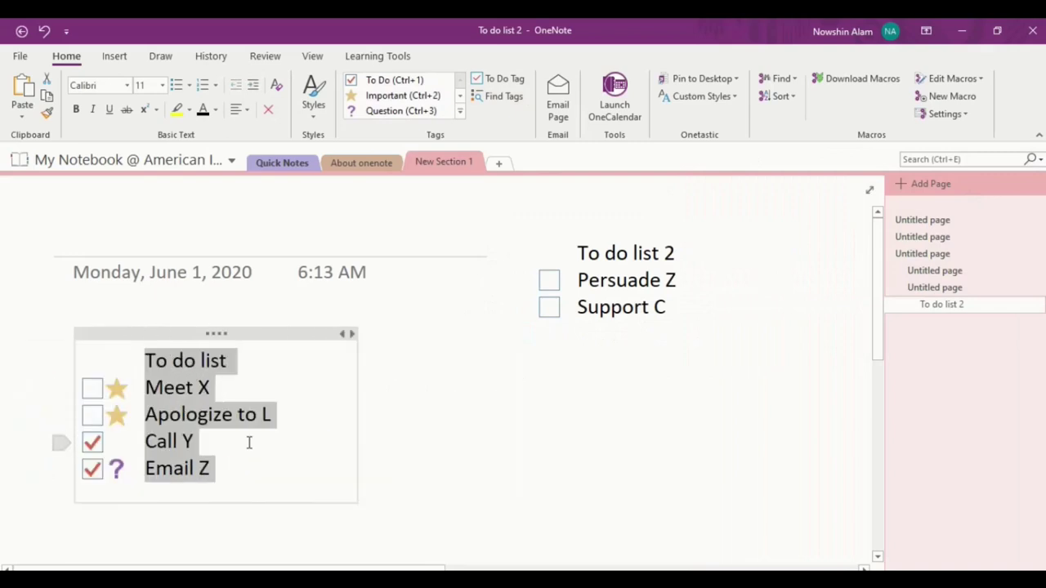
left_click(237, 470)
Move Call Y below Support C in the second list and place the lists side by side.
left_click_drag(57, 437, 545, 343)
left_click_drag(684, 226, 473, 344)
left_click(647, 390)
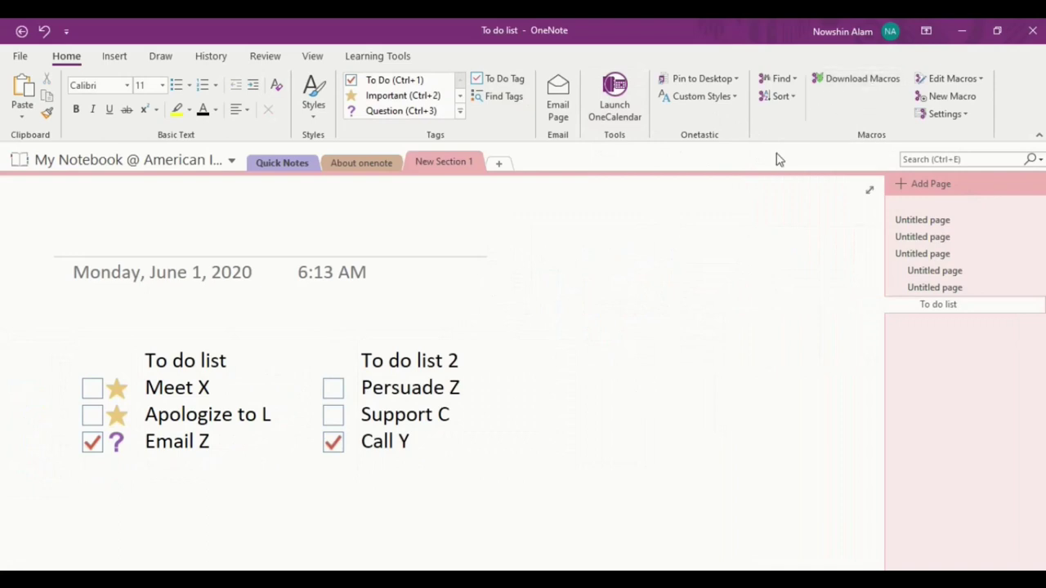
Preview the Onetastic Find and Sort dropdowns, then bring up the Insert tab commands.
left_click(793, 80)
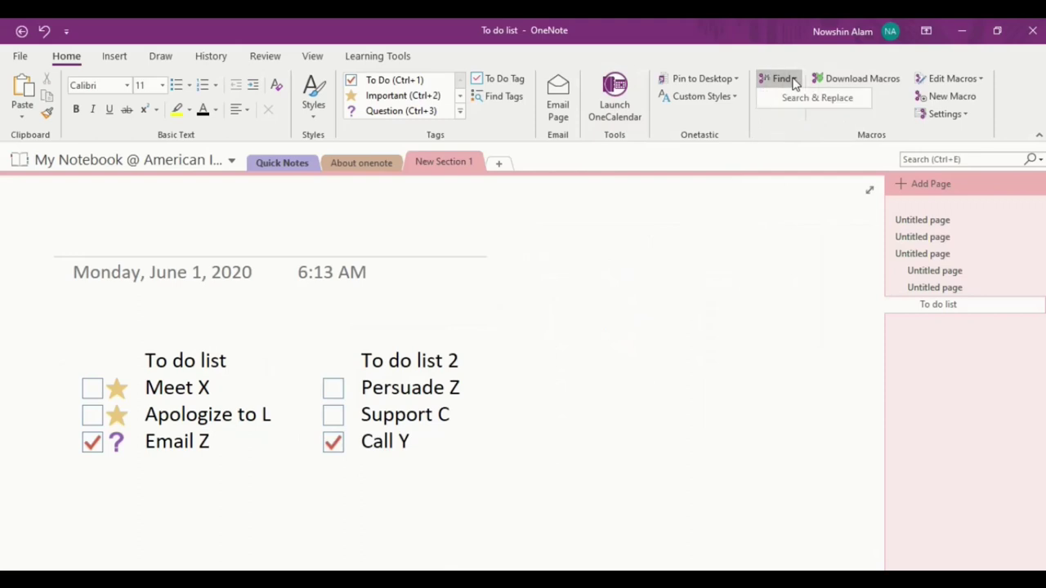
left_click(792, 80)
left_click(791, 97)
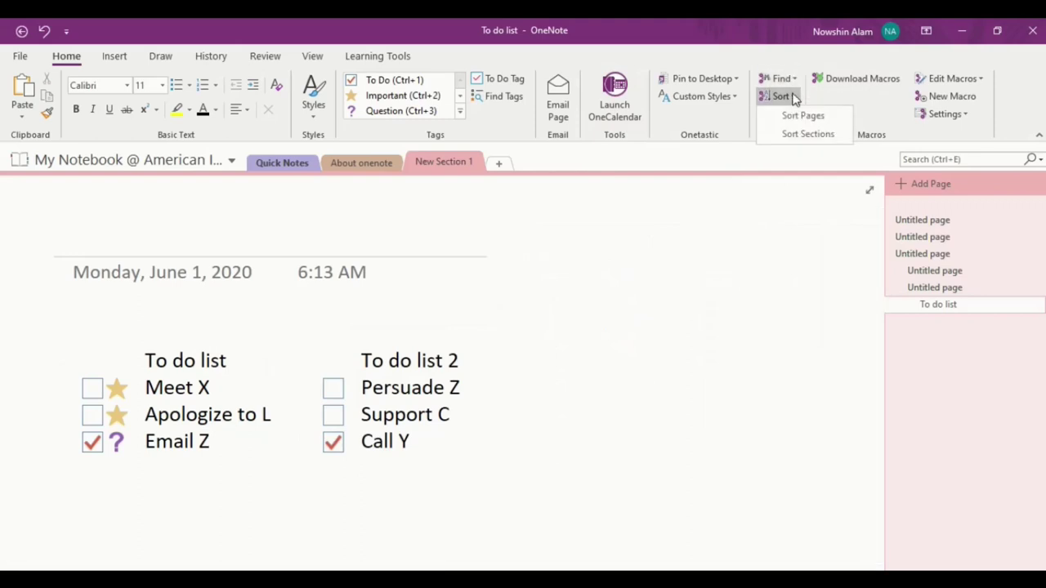
left_click(118, 61)
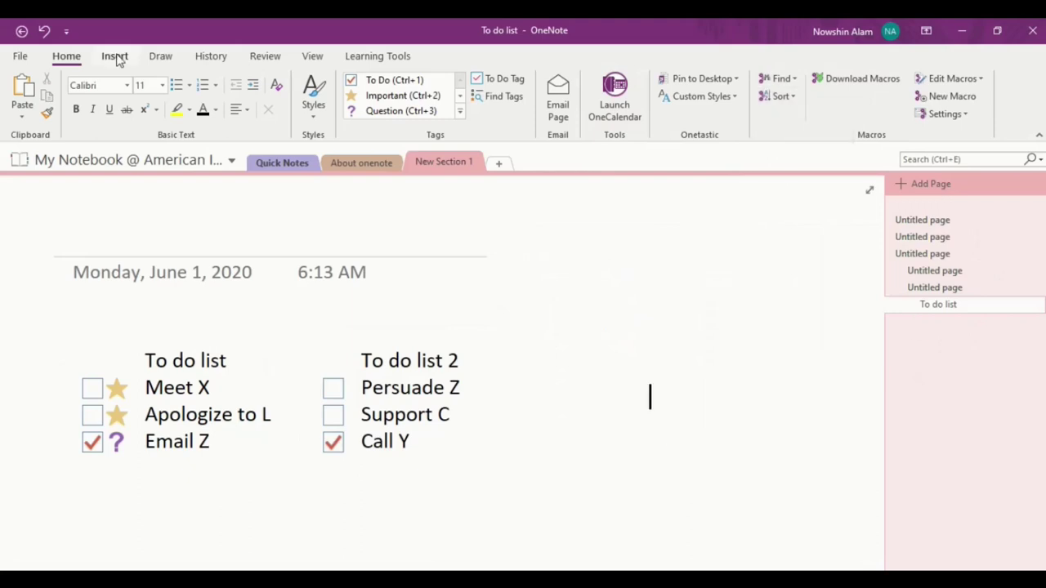
left_click(117, 58)
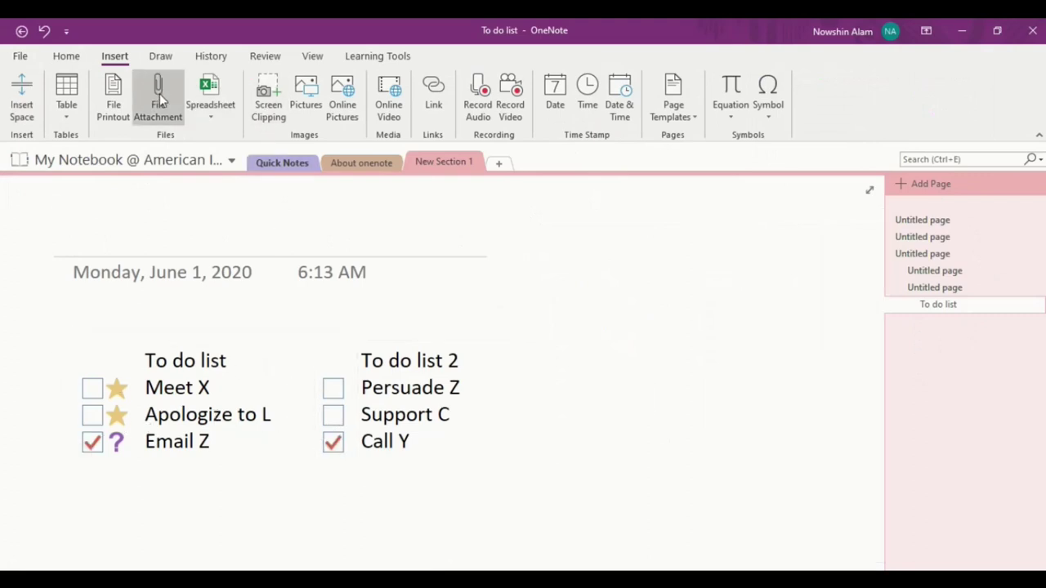
Move To do list 2 level beside the first list and adjust spacing around Apologize to L.
left_click(22, 98)
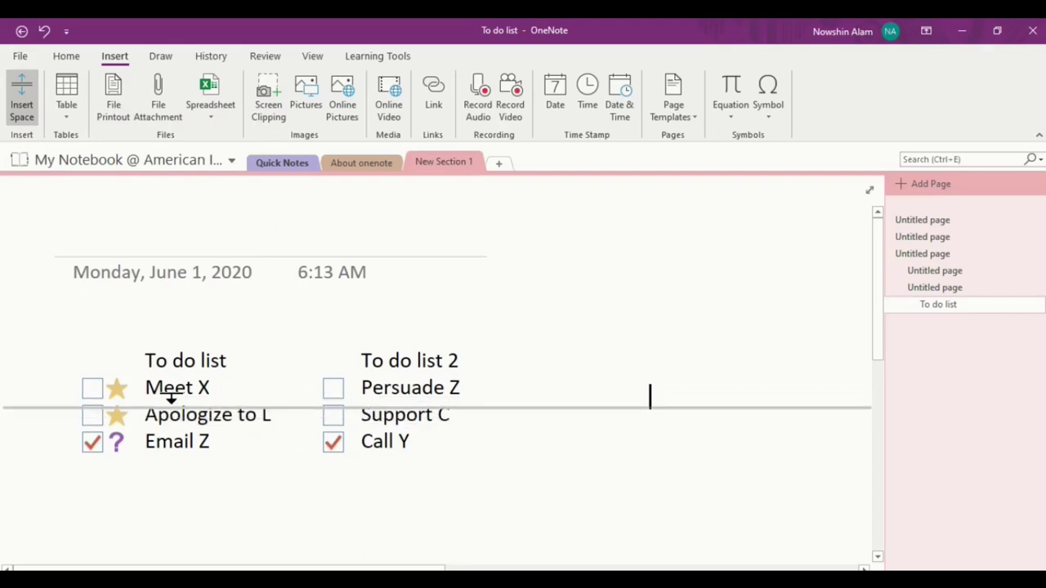
left_click_drag(171, 398, 179, 489)
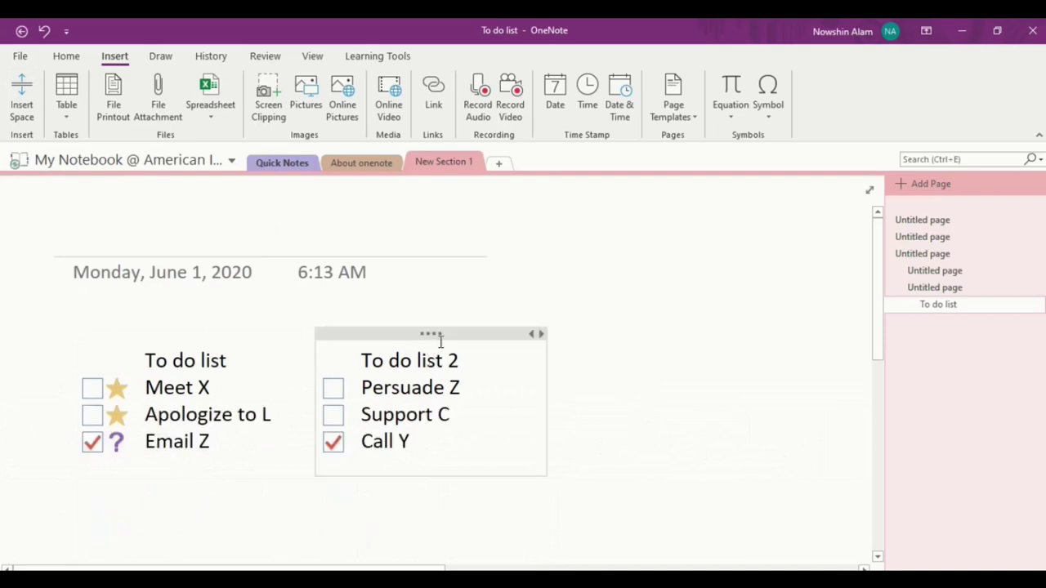
left_click_drag(430, 333, 665, 219)
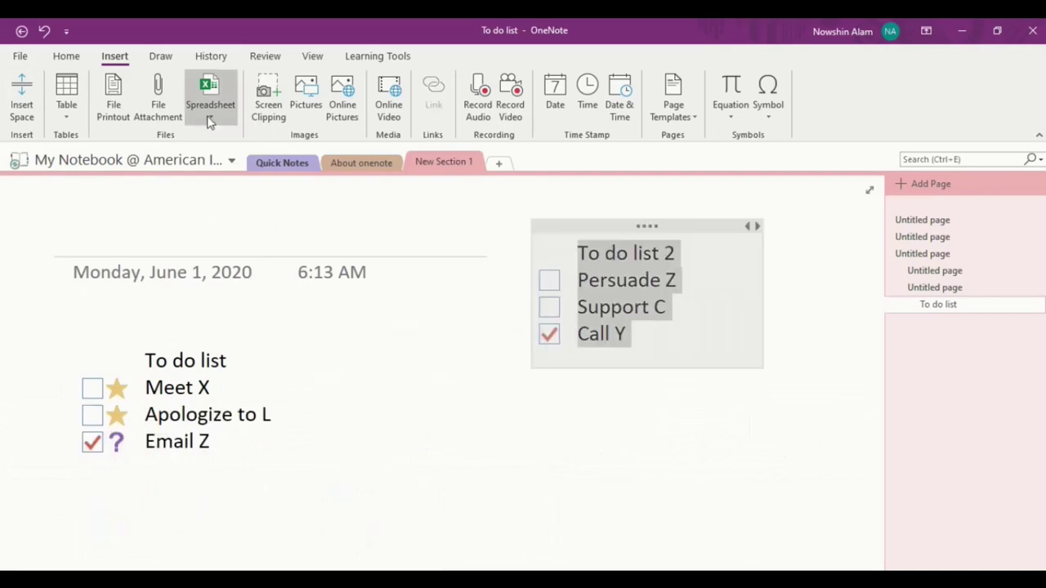
left_click(20, 92)
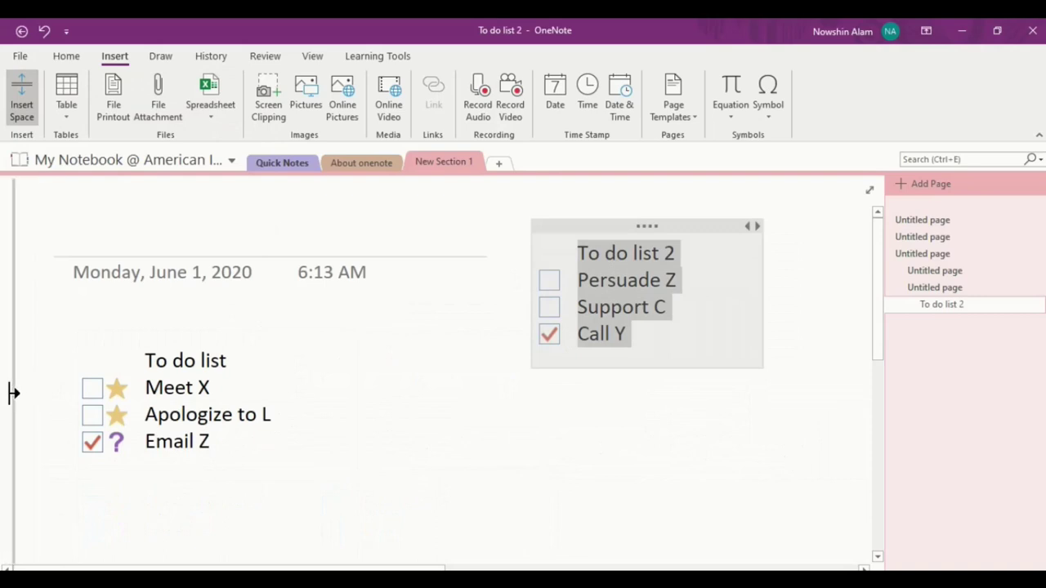
left_click_drag(77, 403, 83, 468)
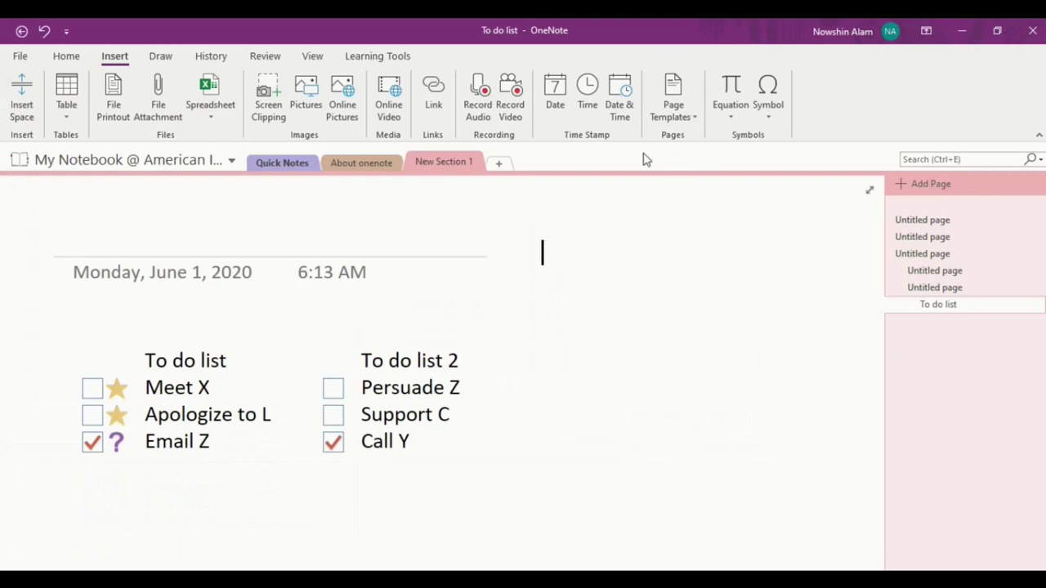
Add a Formal Meeting Notes template page and expand the Academic and Blank template categories.
left_click(693, 119)
left_click(711, 234)
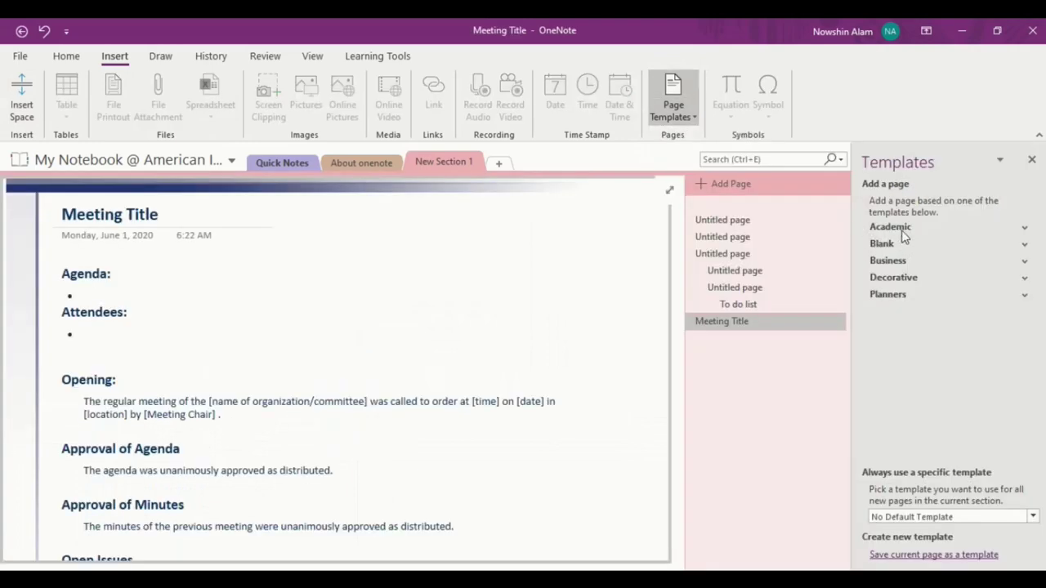
left_click(891, 227)
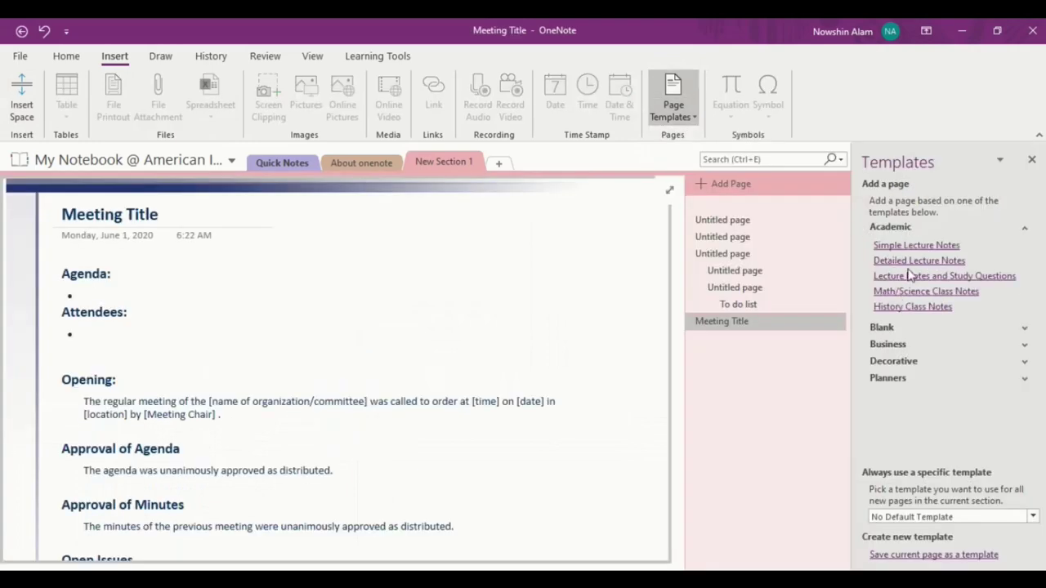
left_click(883, 328)
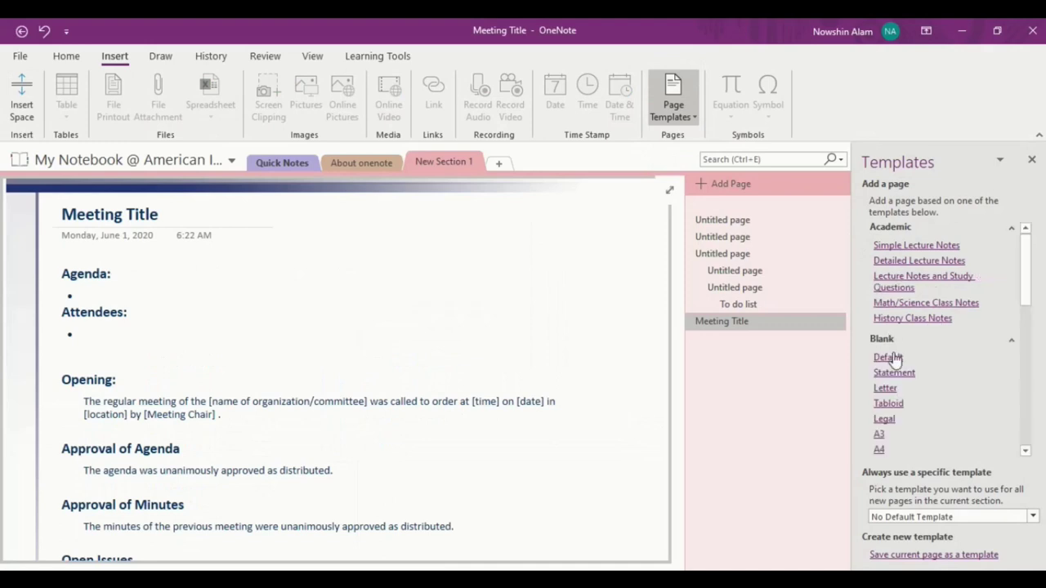
Browse the Business and Decorative templates and add a Rainbow Mini Border page.
scroll(957, 363, "down", 3)
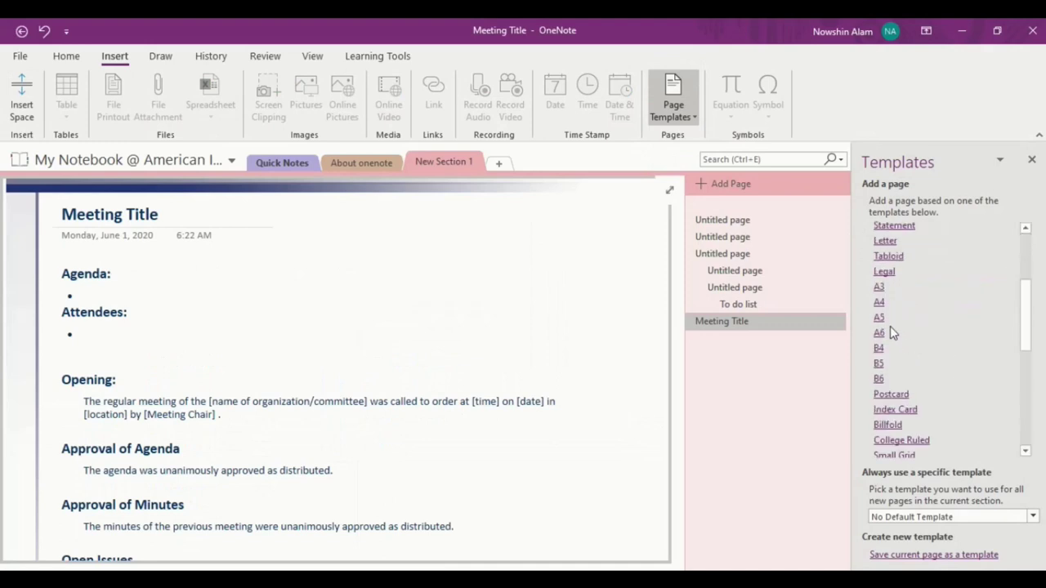
scroll(893, 351, "down", 5)
scroll(915, 286, "down", 3)
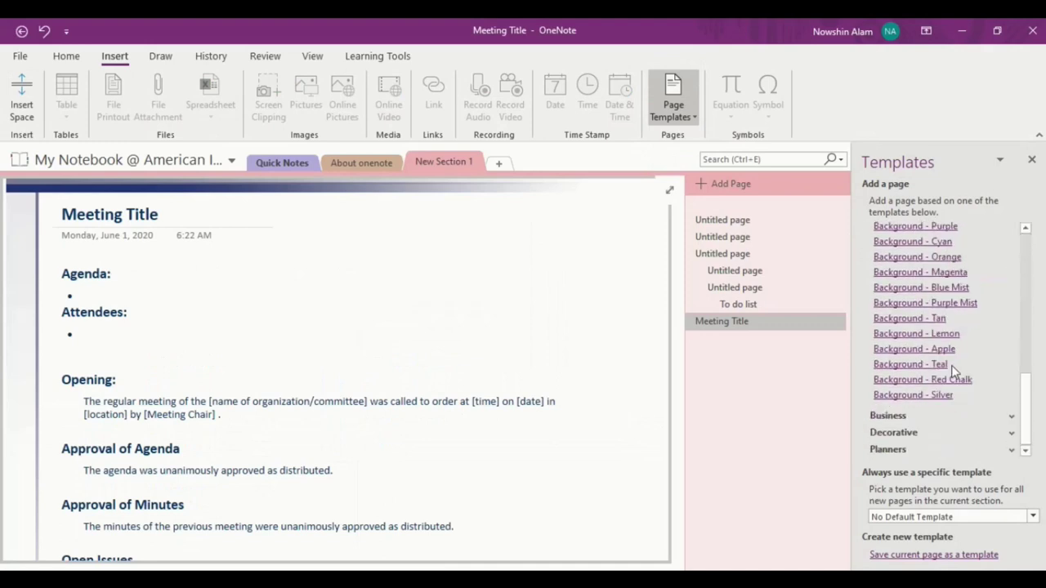
left_click(897, 419)
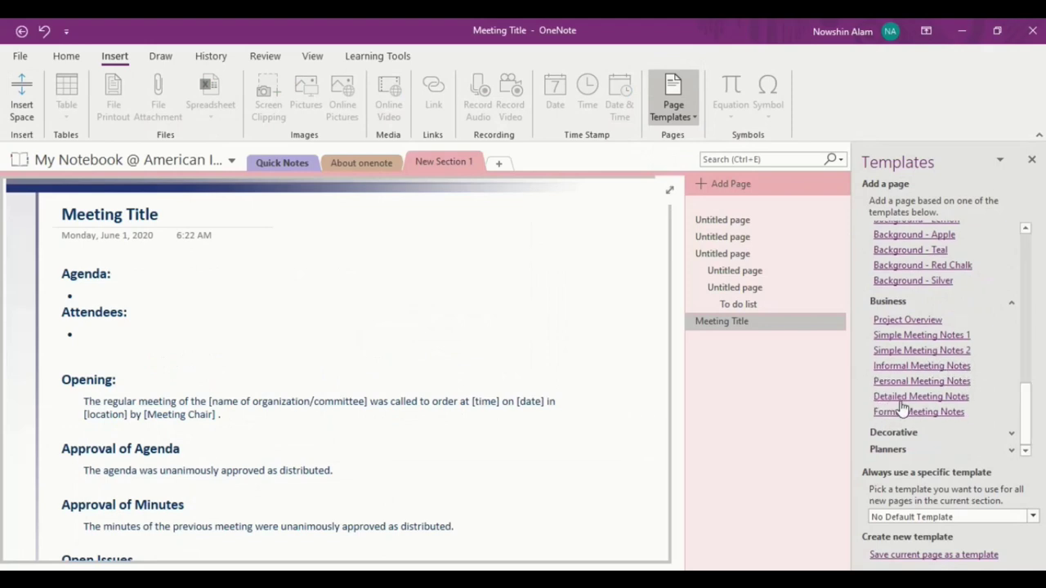
left_click(894, 436)
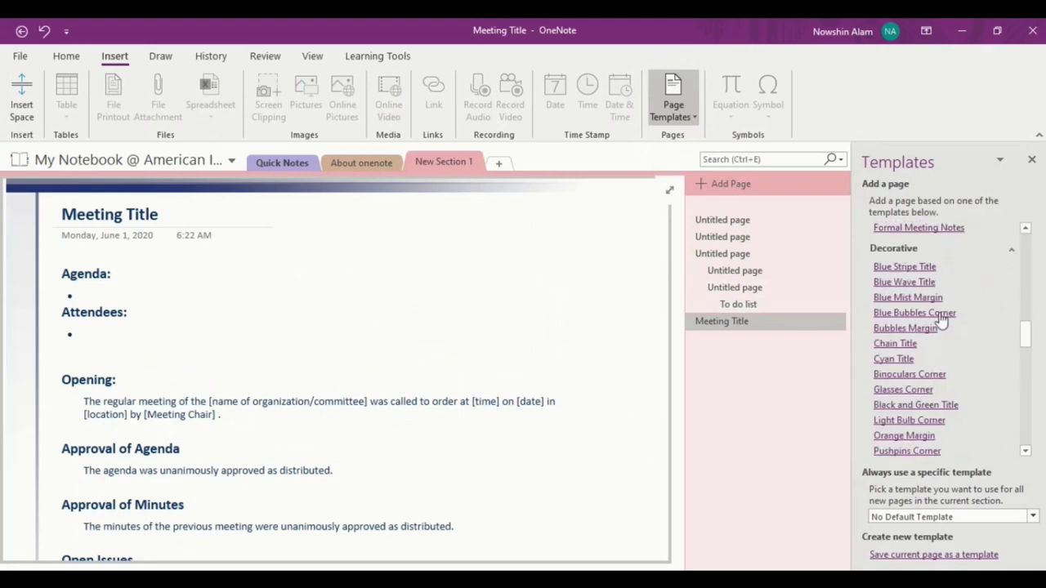
scroll(939, 326, "down", 8)
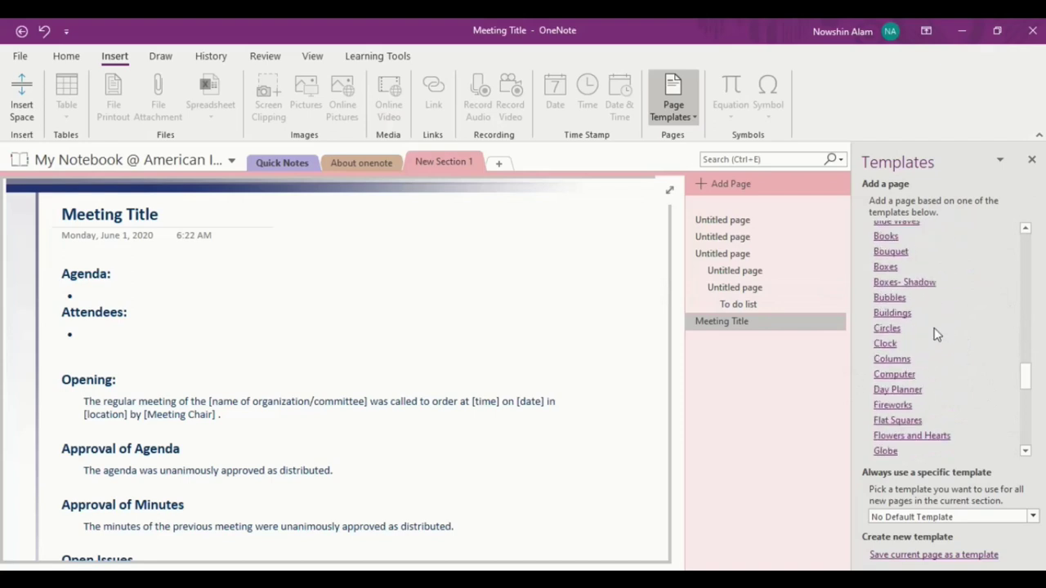
scroll(940, 351, "down", 6)
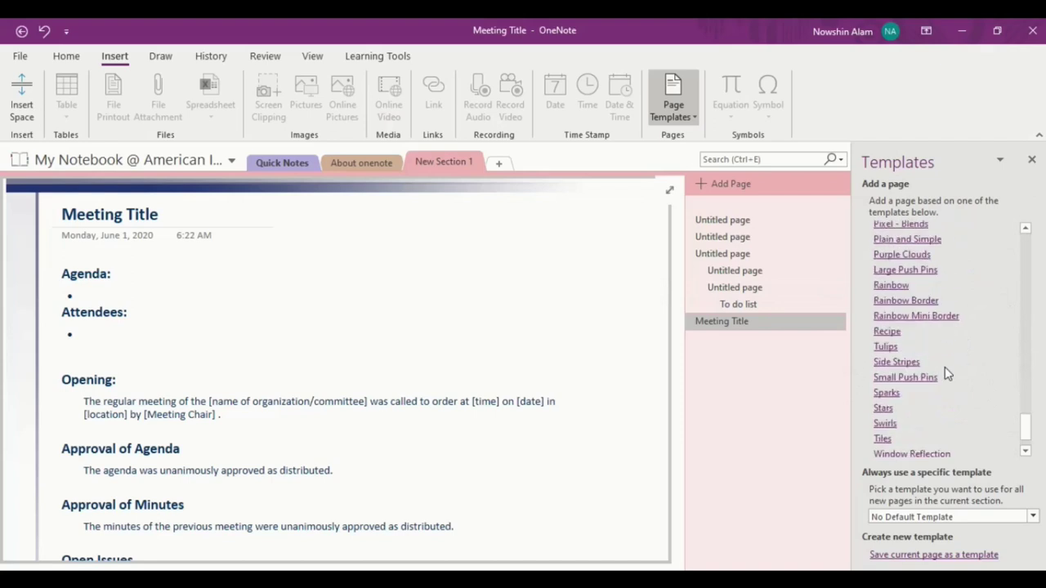
left_click(945, 319)
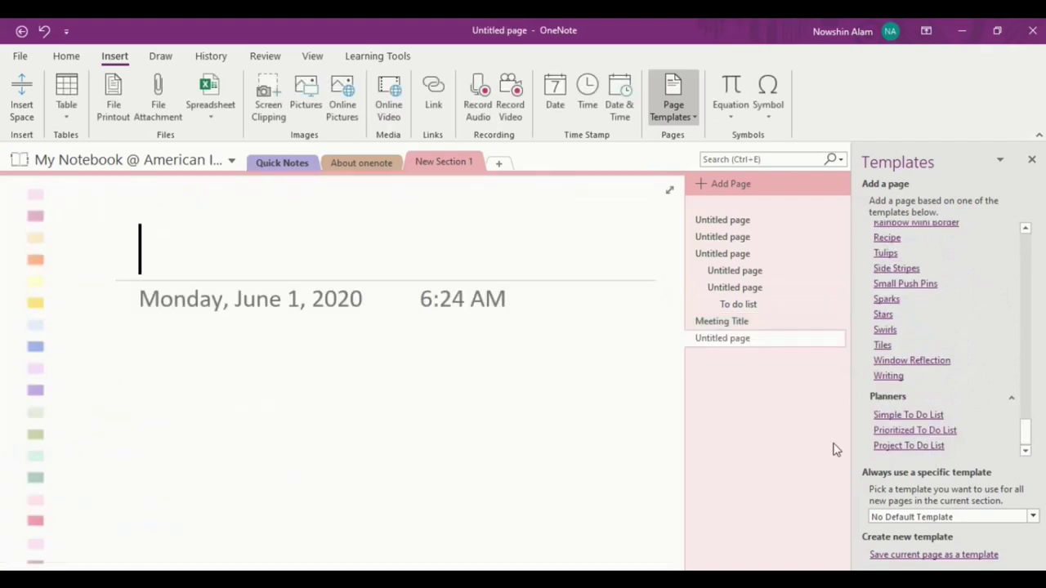
Add a Project To Do List planner page with Project 1 and Project 2 checklists.
left_click(909, 446)
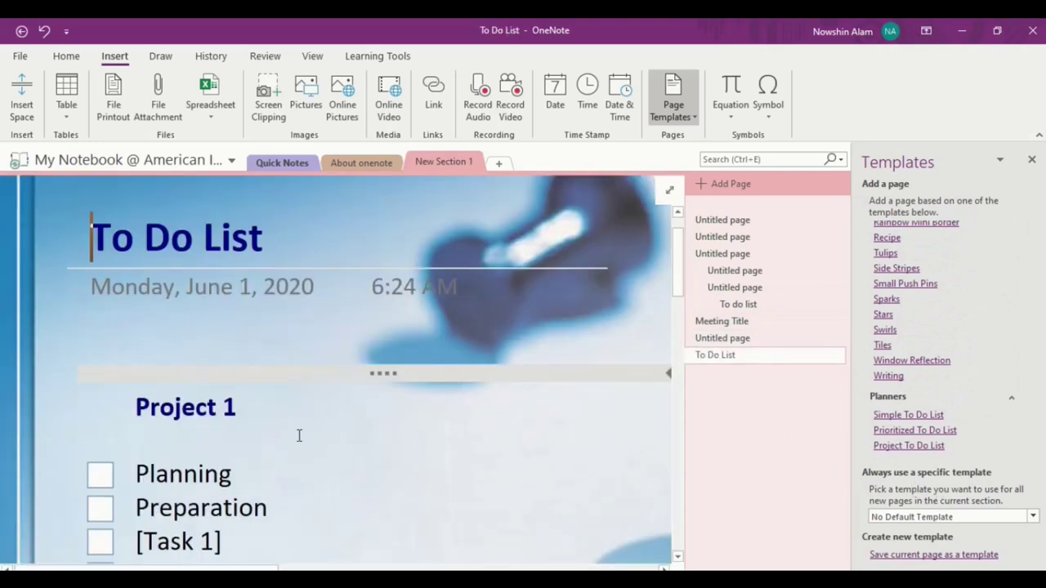
scroll(221, 337, "down", 3)
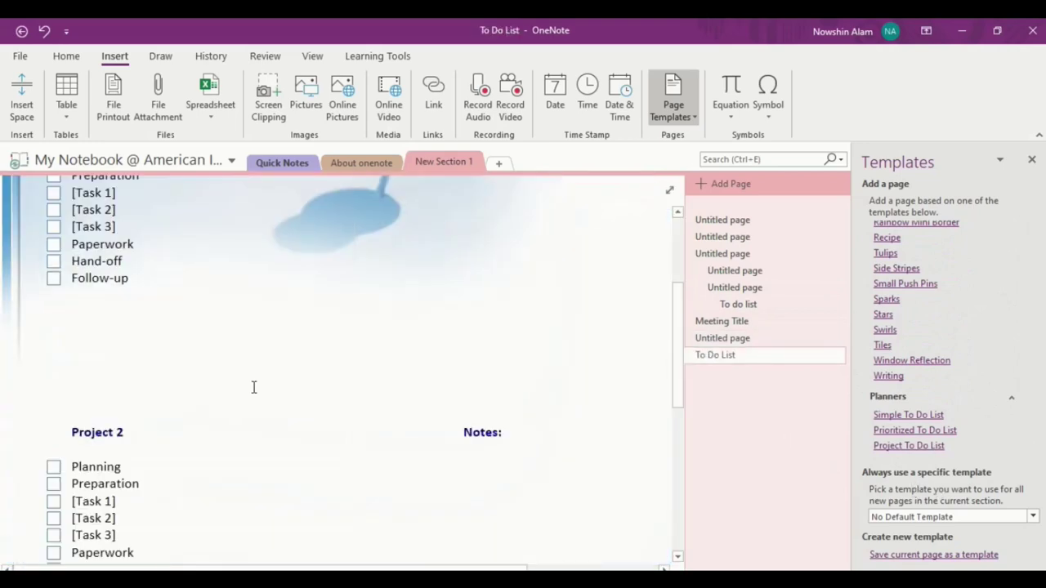
scroll(252, 387, "up", 3)
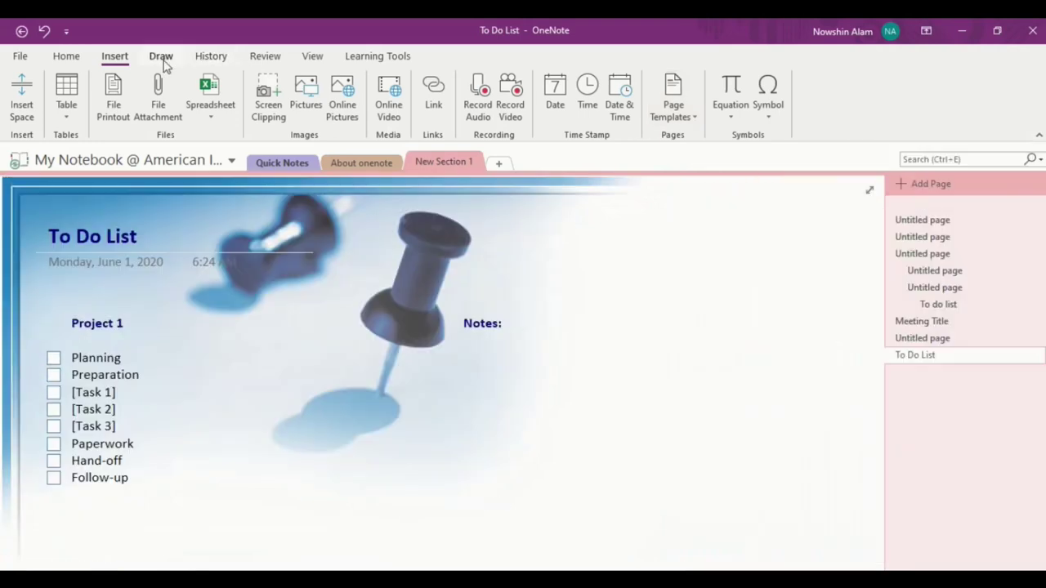
left_click(163, 58)
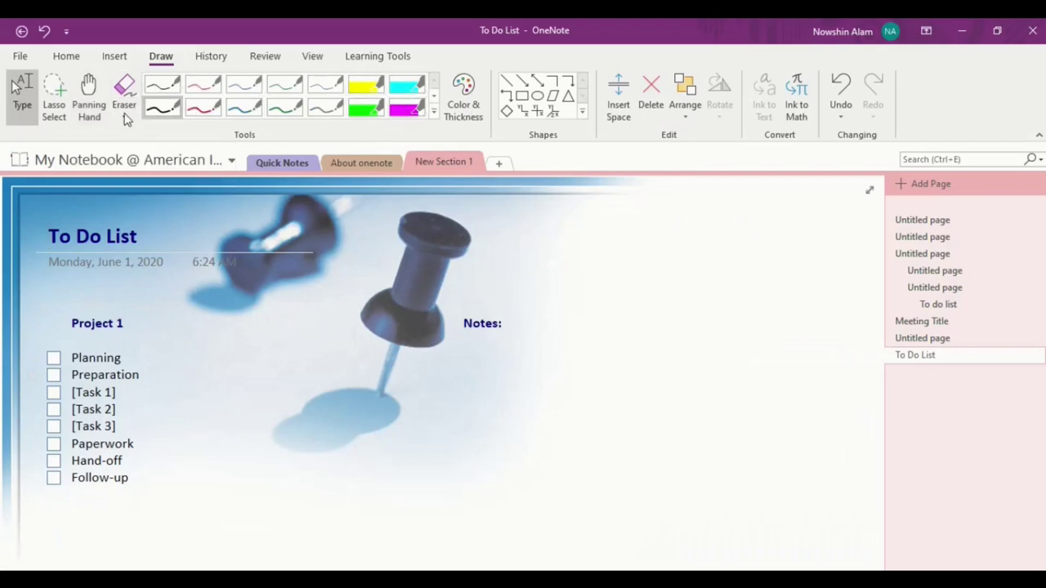
Draw a black freehand curve rising to the right below the Notes heading.
left_click(161, 107)
mouse_move(462, 449)
left_mouse_down()
mouse_move(523, 429)
mouse_move(629, 337)
left_mouse_up()
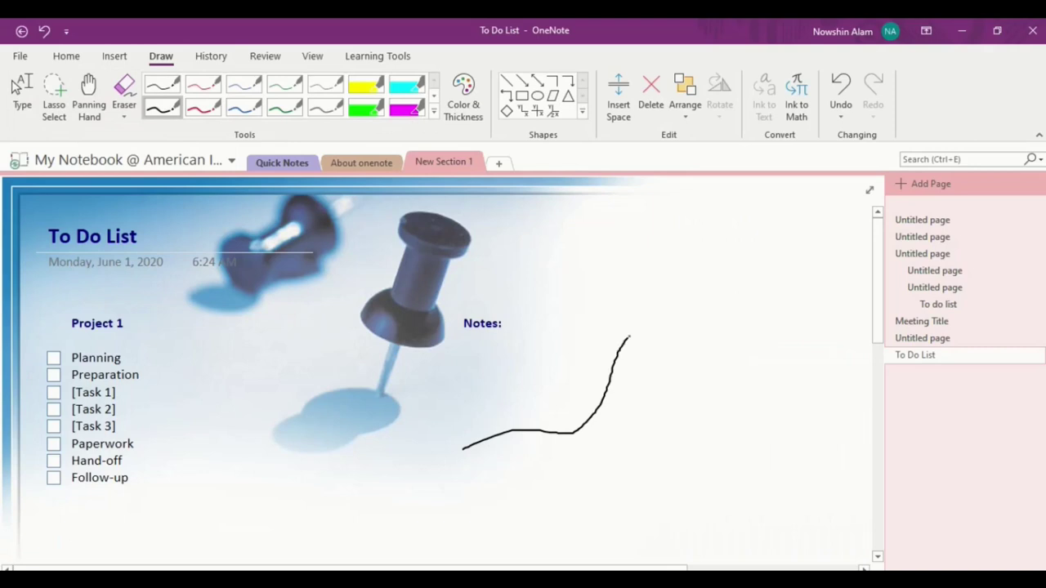
left_click_drag(697, 318, 764, 275)
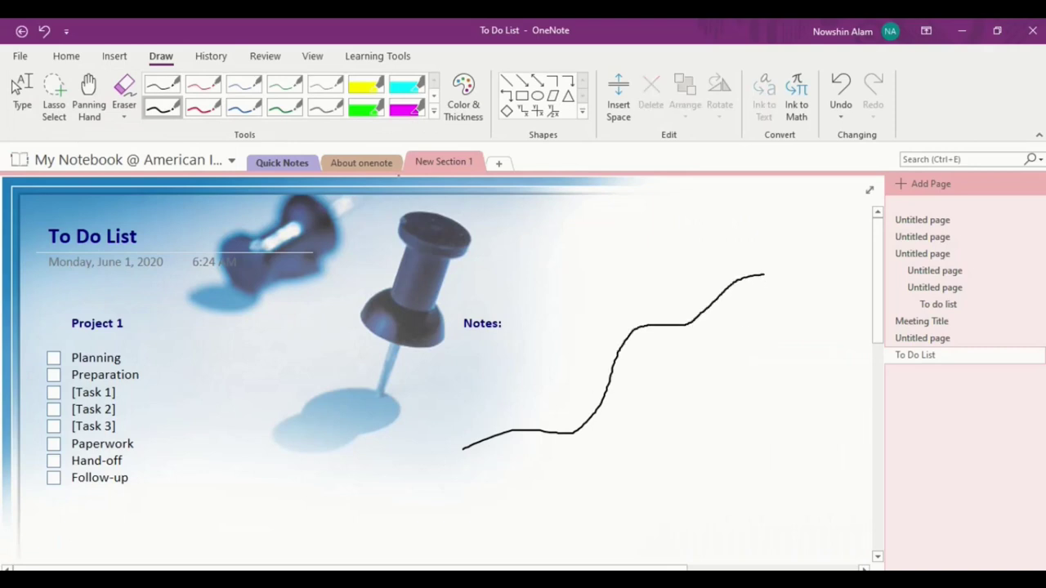
left_click(477, 104)
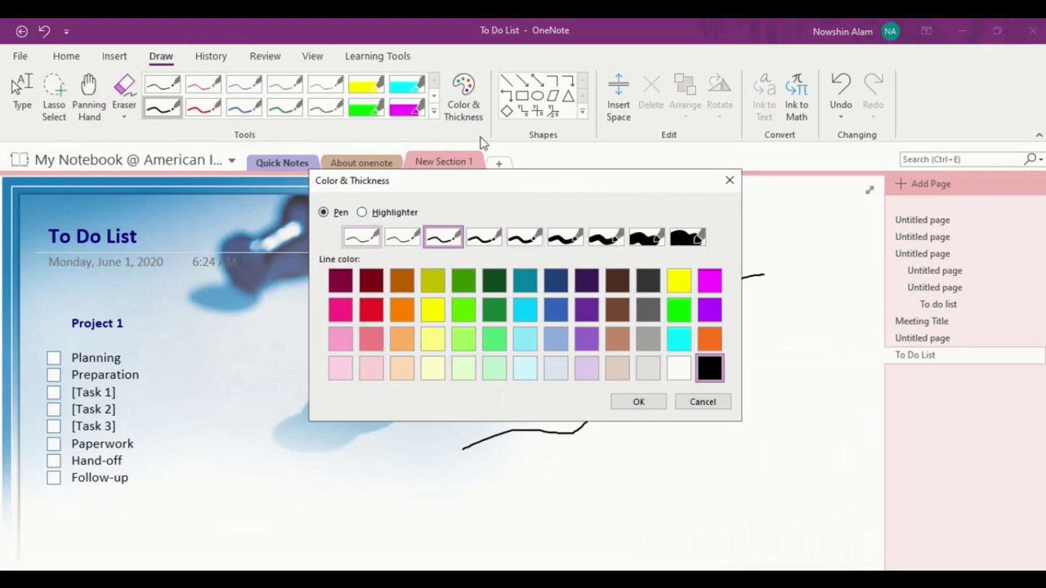
left_click(730, 180)
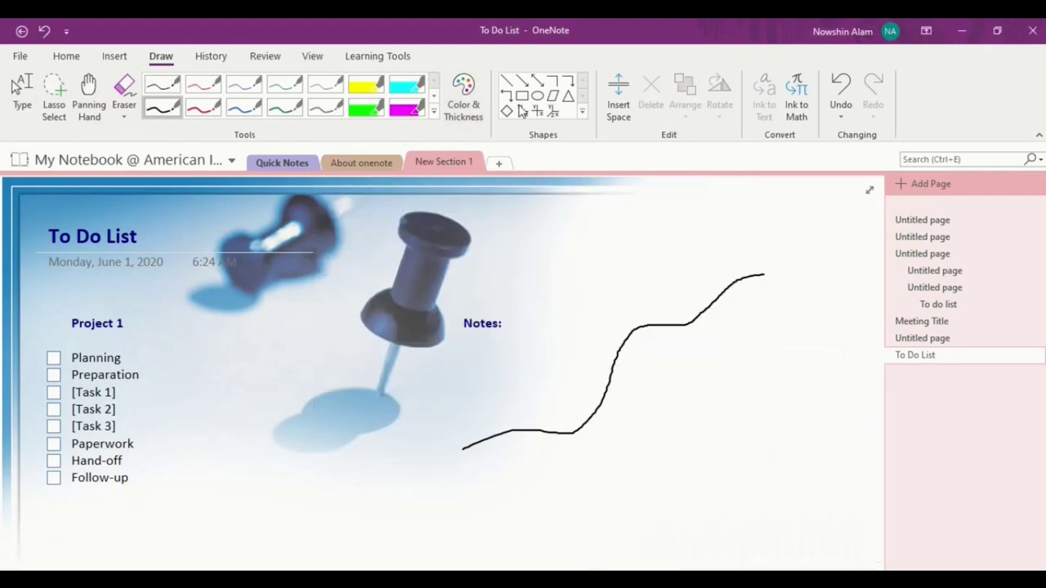
Draw the crossed-axes shape with a dashed diagonal below the curve.
left_click(554, 116)
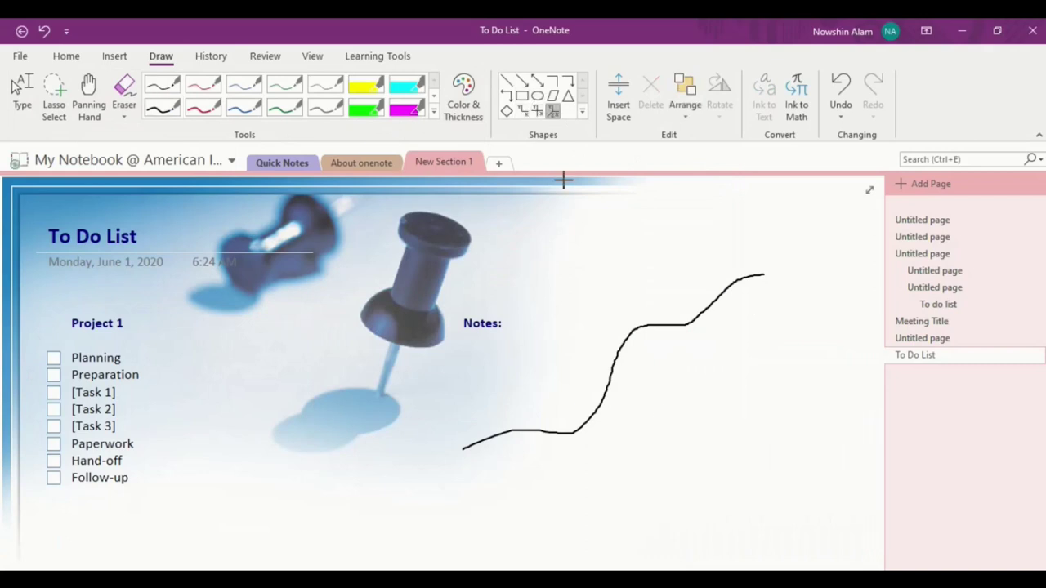
mouse_move(667, 411)
left_mouse_down()
mouse_move(683, 468)
mouse_move(754, 502)
mouse_move(794, 544)
left_mouse_up()
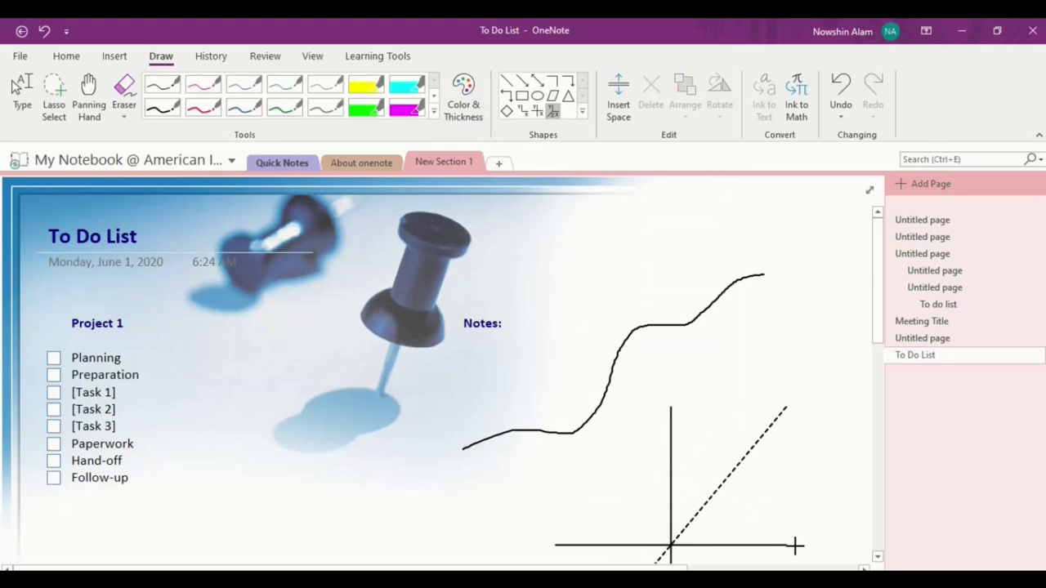
key("Escape")
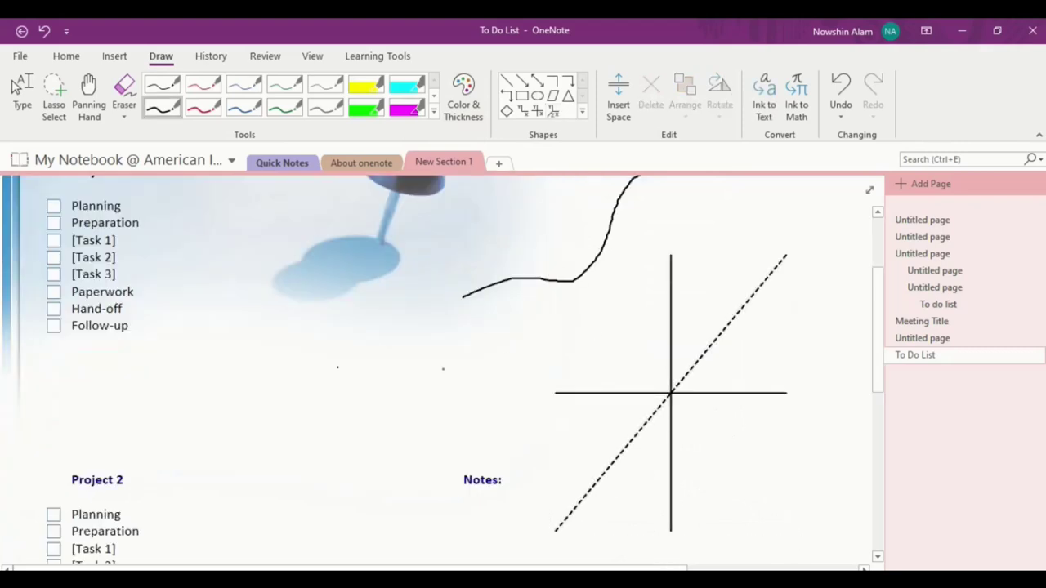
Insert extra space in Project 1's checklist between Preparation and [Task 1].
left_click(618, 98)
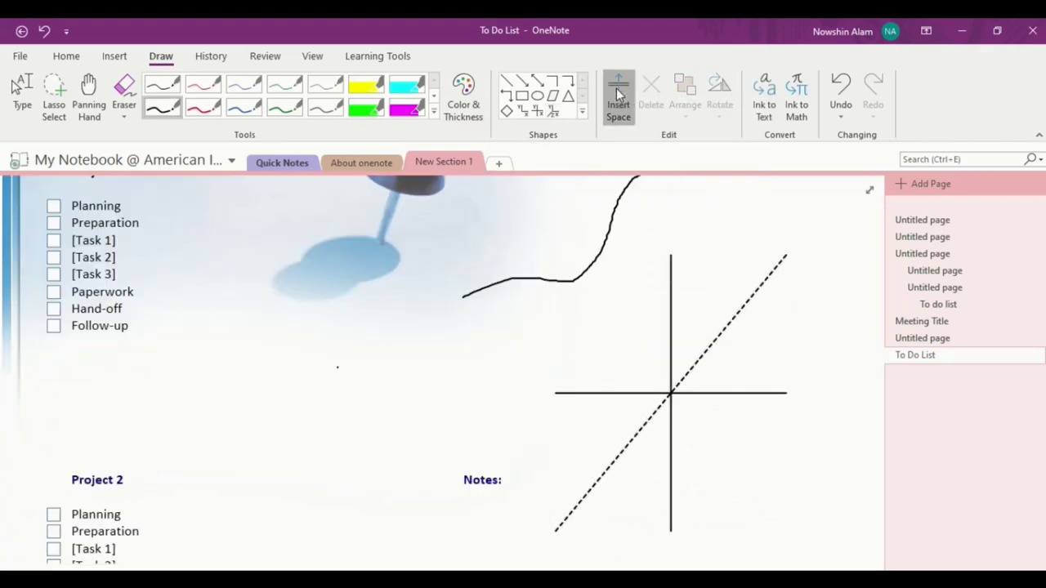
left_click_drag(683, 249, 692, 344)
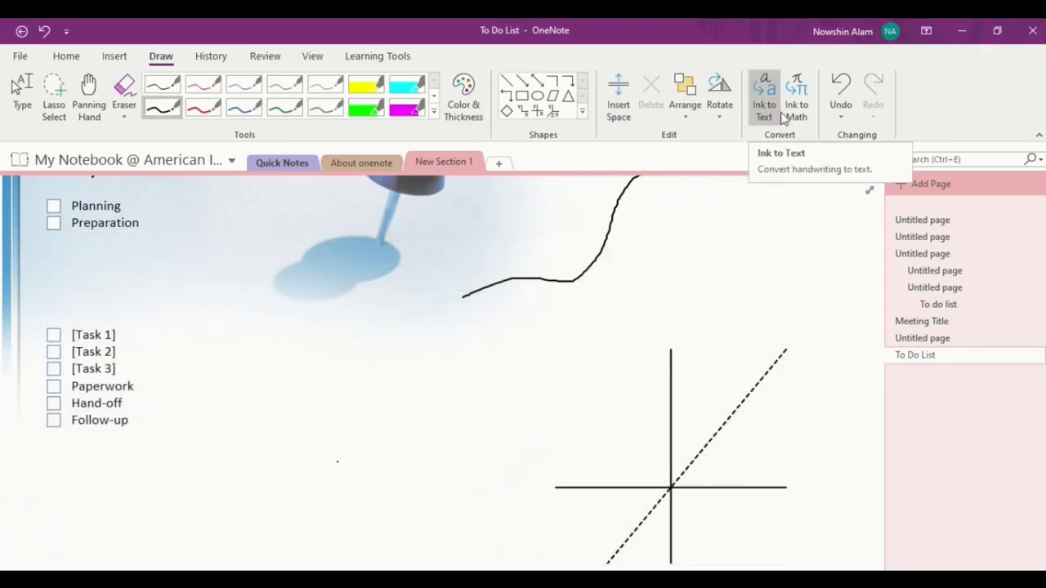
scroll(781, 247, "up", 1)
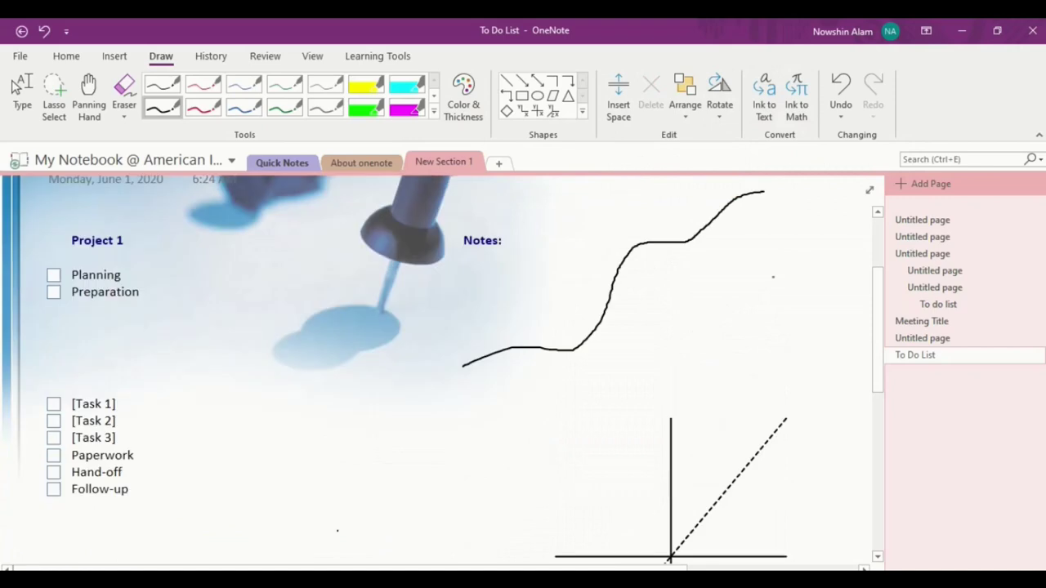
scroll(242, 309, "down", 2)
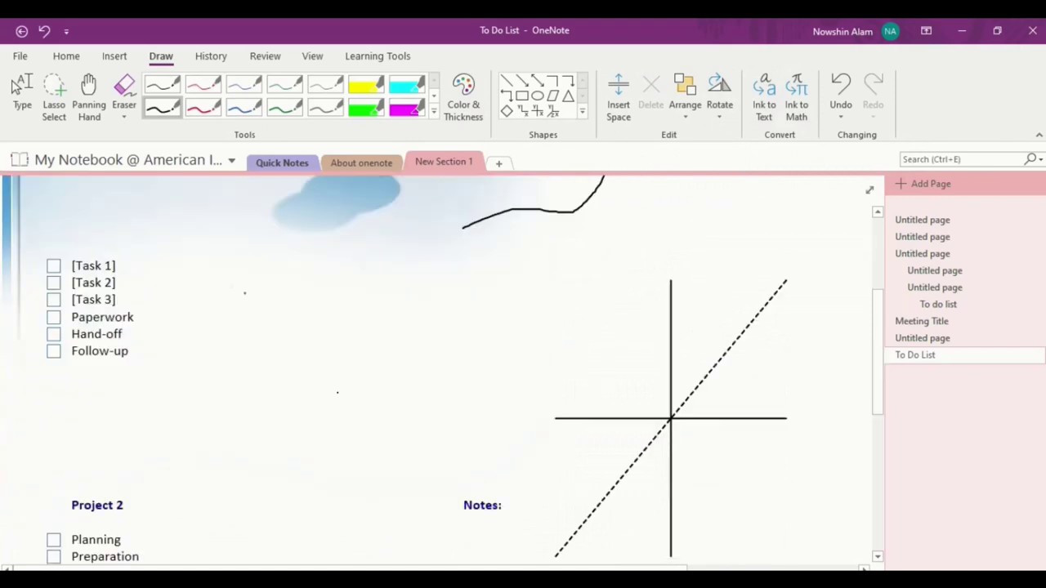
key("ctrl+z")
Launch VirtualTablet Server from the Start menu via 'virtualtab' and refresh its connection.
key("super")
type("virtualtab")
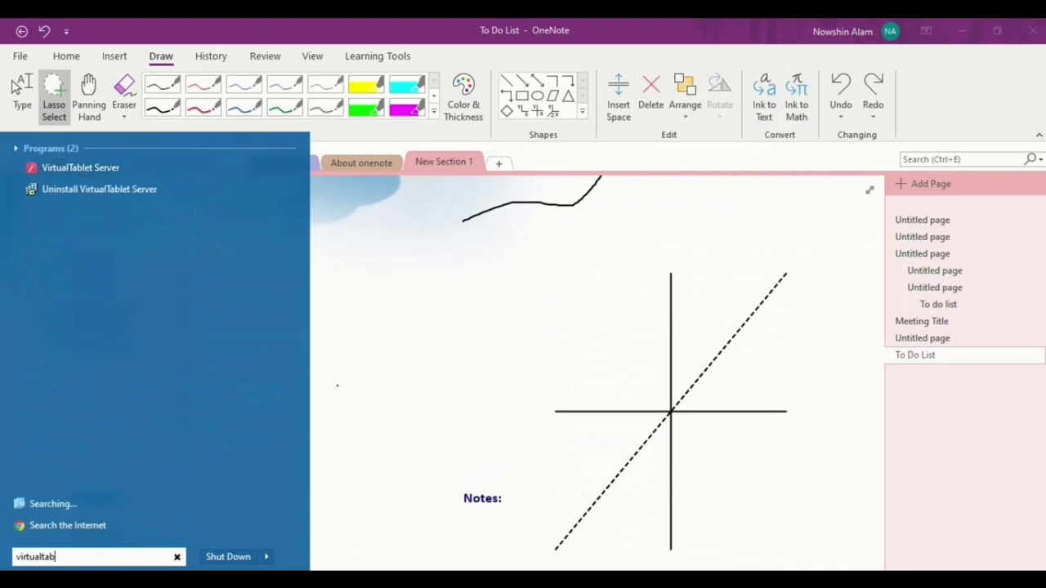
key("Return")
key("Return")
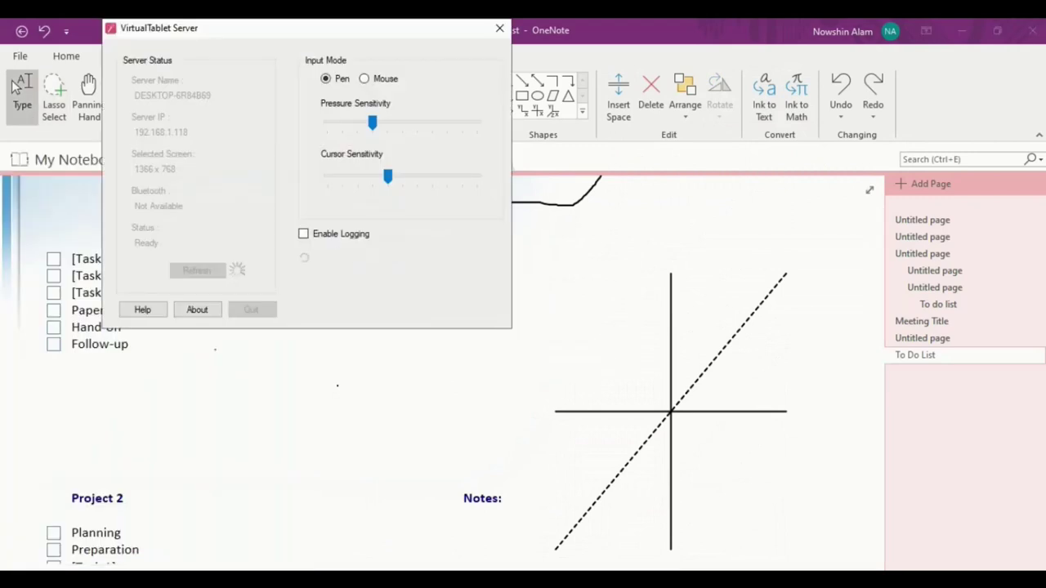
left_click(205, 273)
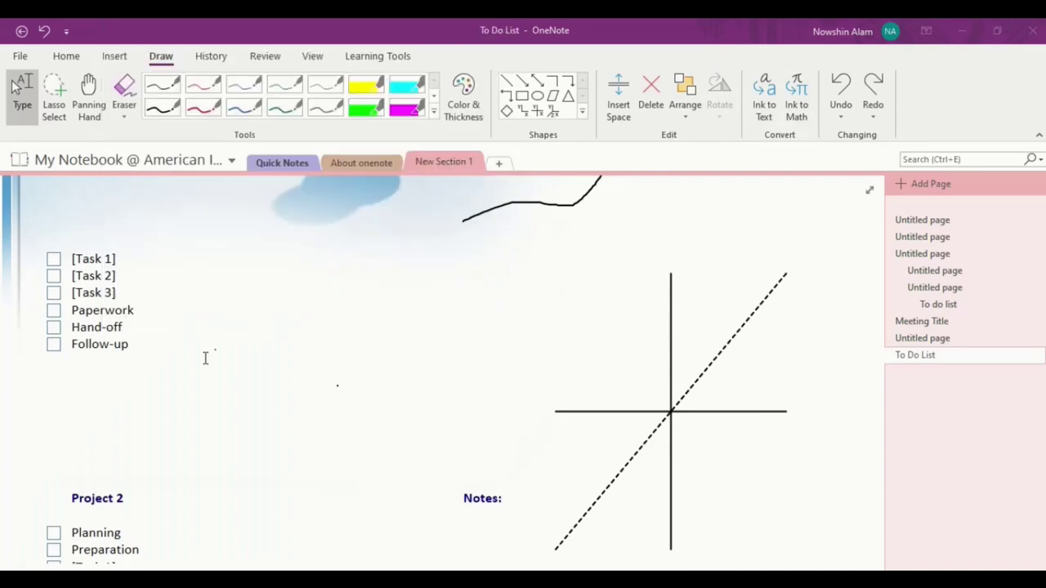
Handwrite the word 'Test' in blue ink beside the task list.
left_click(194, 421)
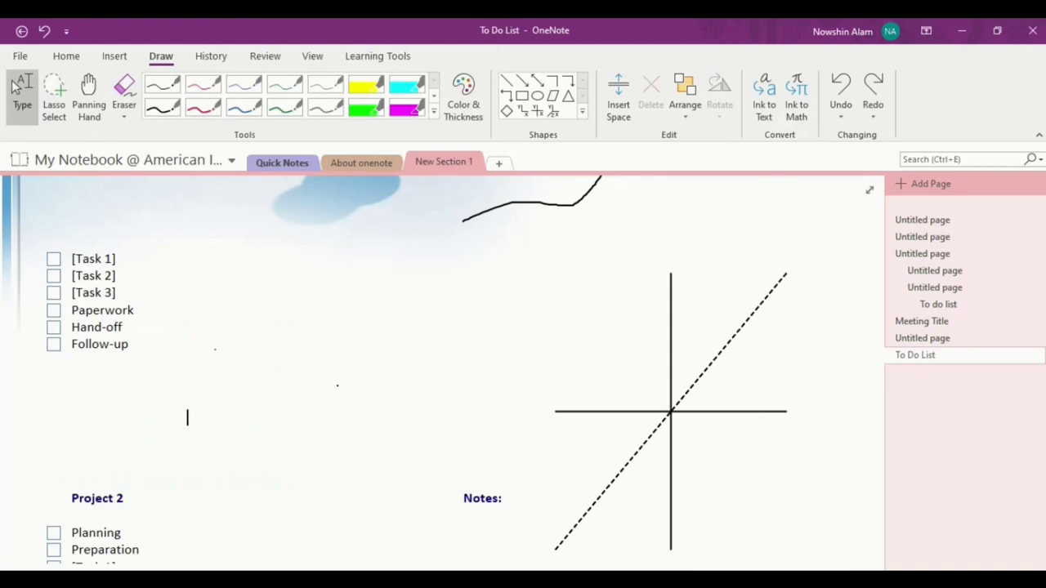
left_click(54, 94)
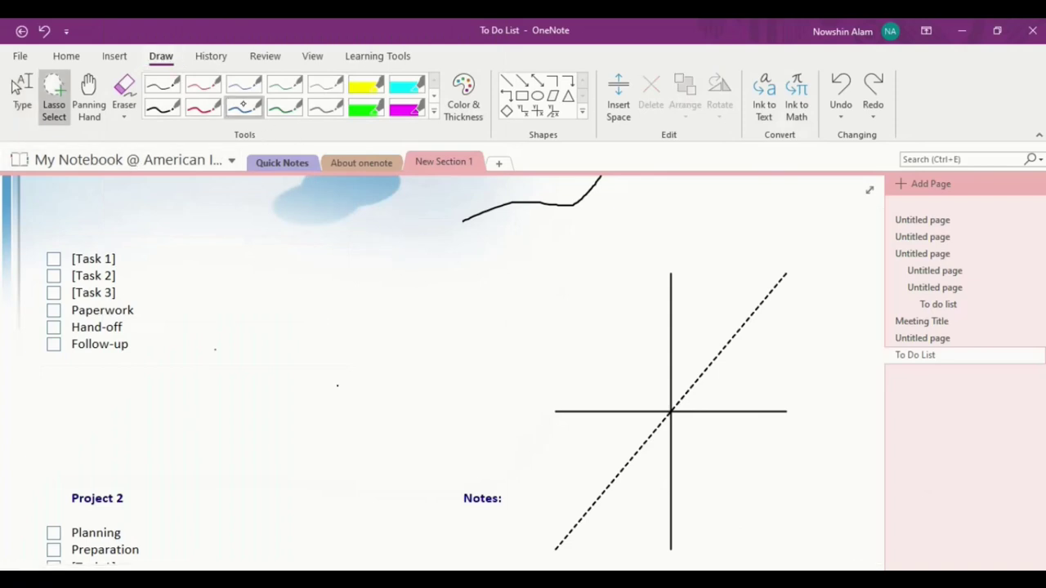
left_click(243, 107)
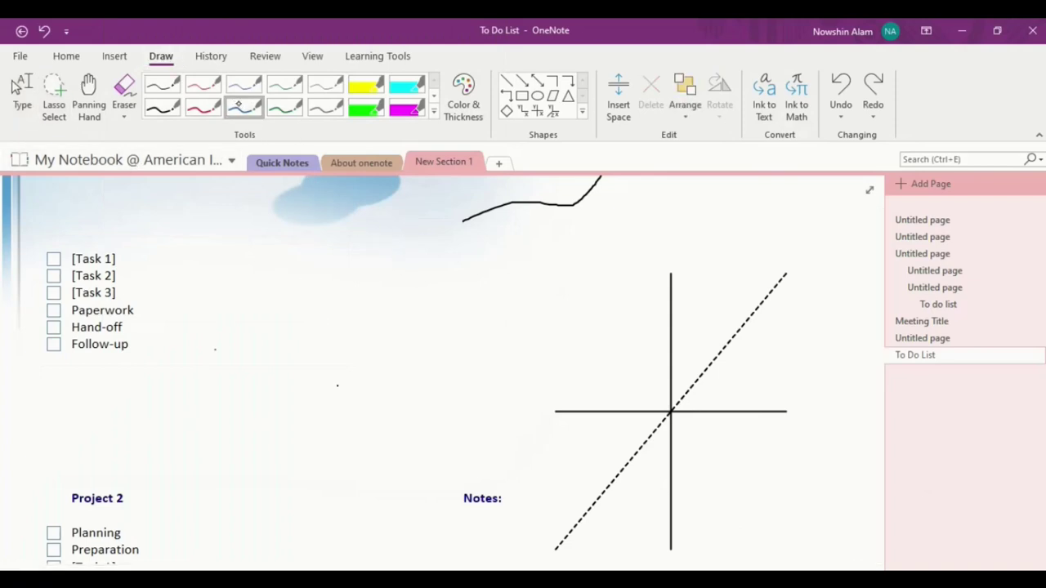
mouse_move(230, 233)
left_mouse_down()
mouse_move(230, 294)
mouse_move(264, 226)
left_mouse_up()
left_click_drag(255, 266, 282, 283)
left_click_drag(312, 245, 299, 281)
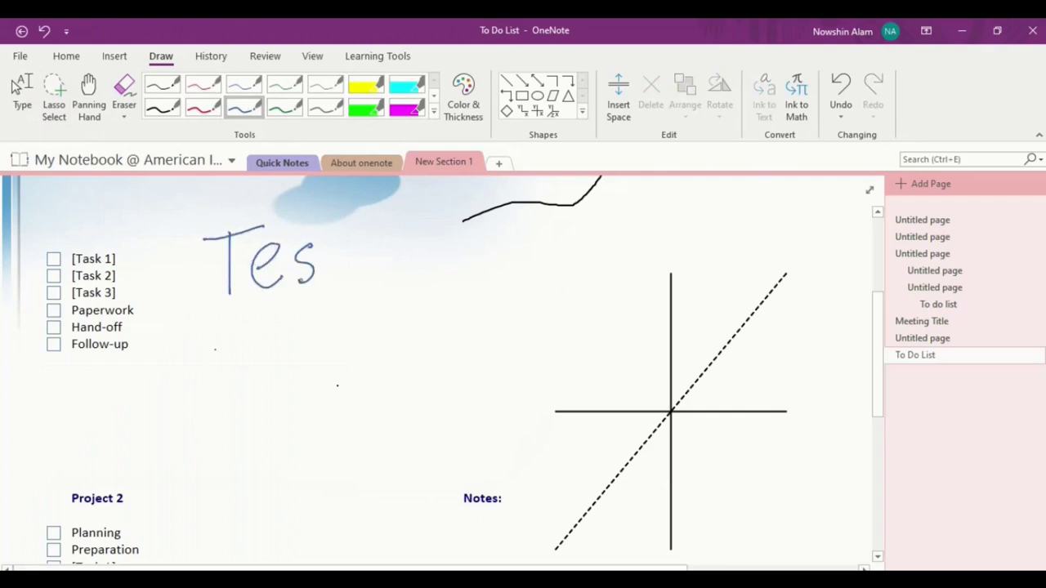
left_click_drag(343, 254, 356, 279)
left_click_drag(326, 257, 335, 257)
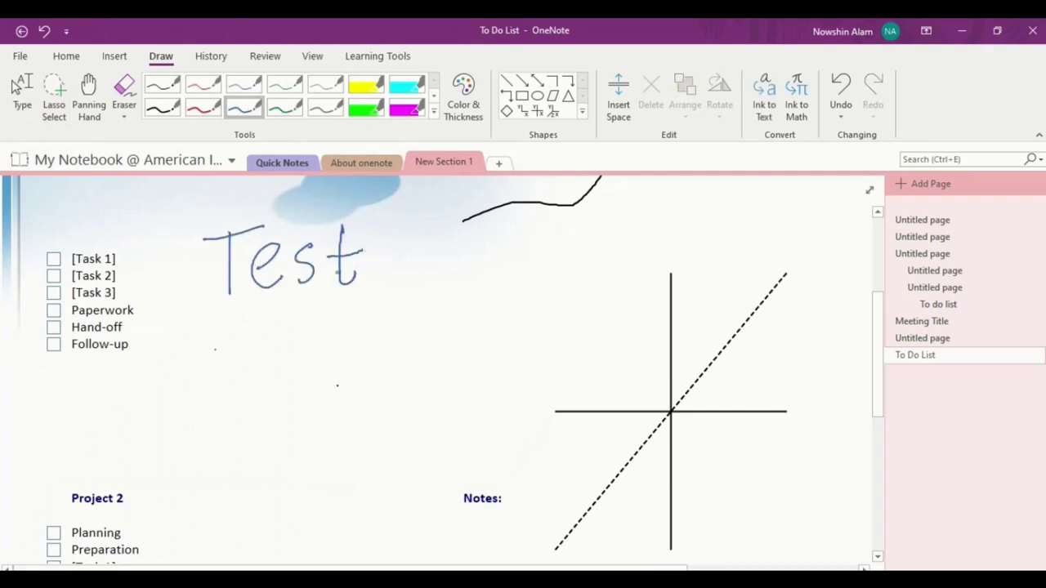
Lasso the handwritten 'Test' and convert it to typed text with Ink to Text.
key("Escape")
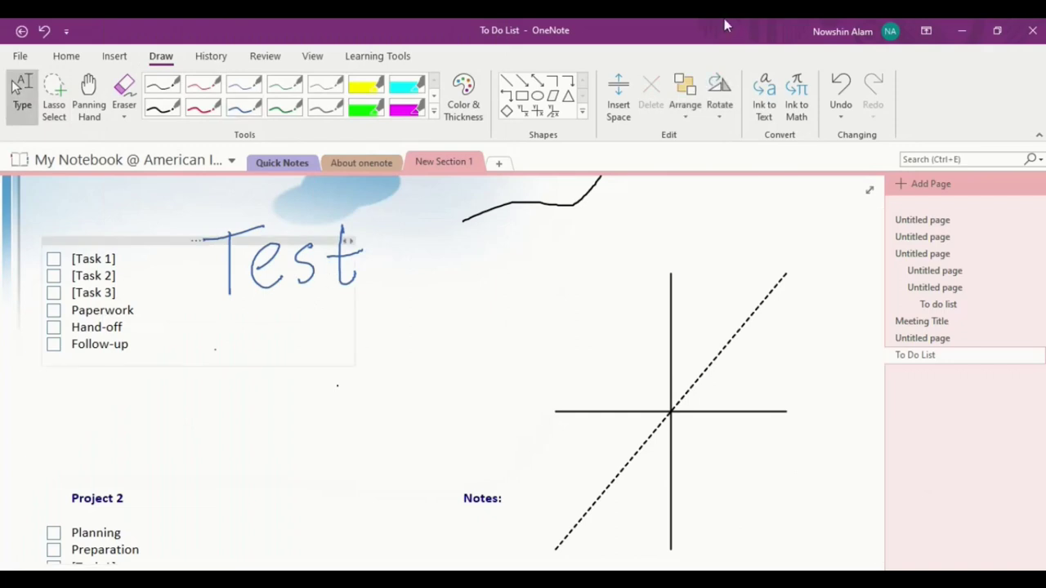
left_click(57, 96)
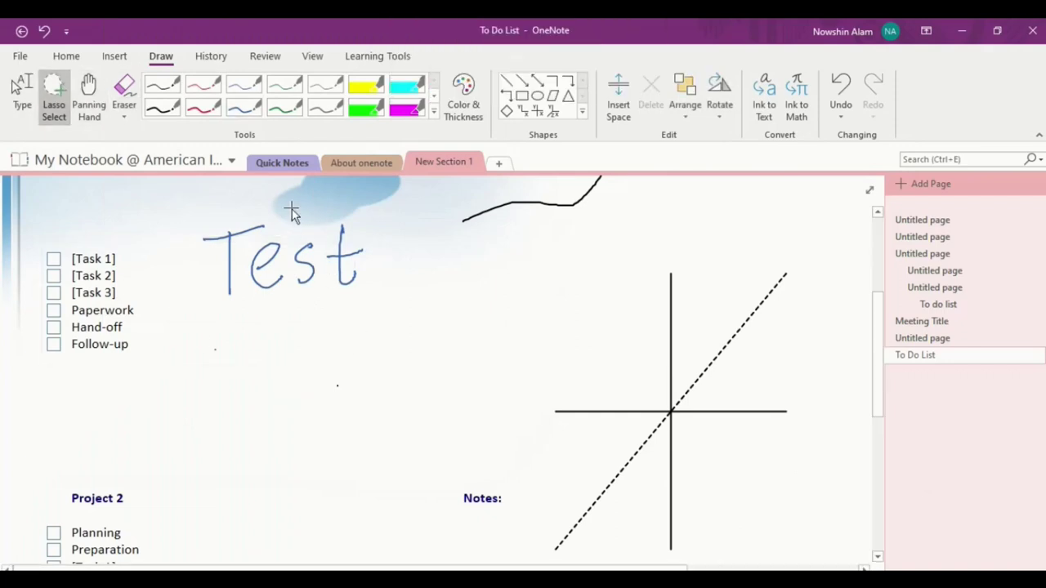
mouse_move(292, 210)
left_mouse_down()
mouse_move(205, 227)
mouse_move(416, 261)
mouse_move(446, 232)
left_mouse_up()
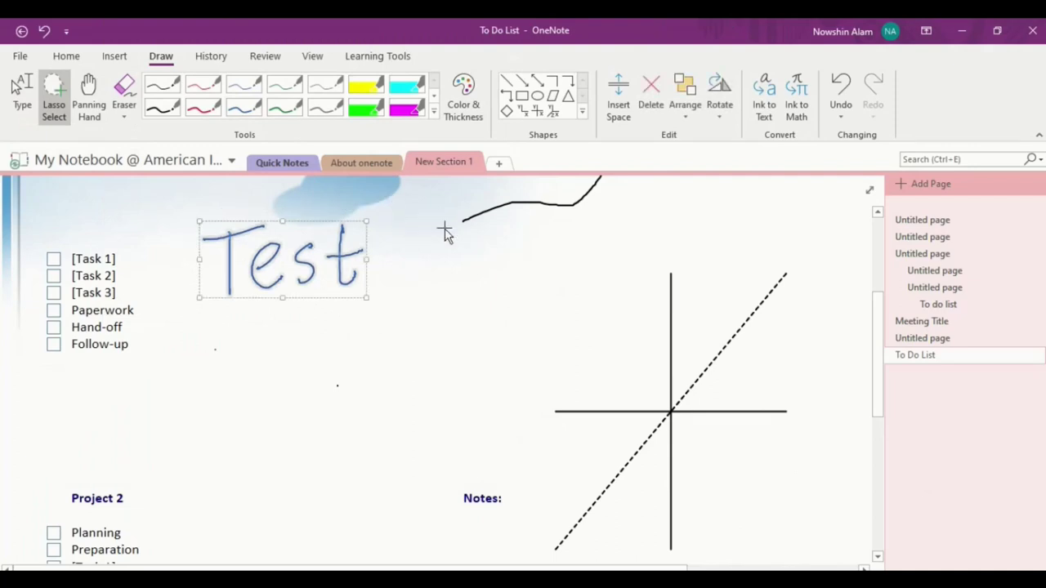
left_click(764, 96)
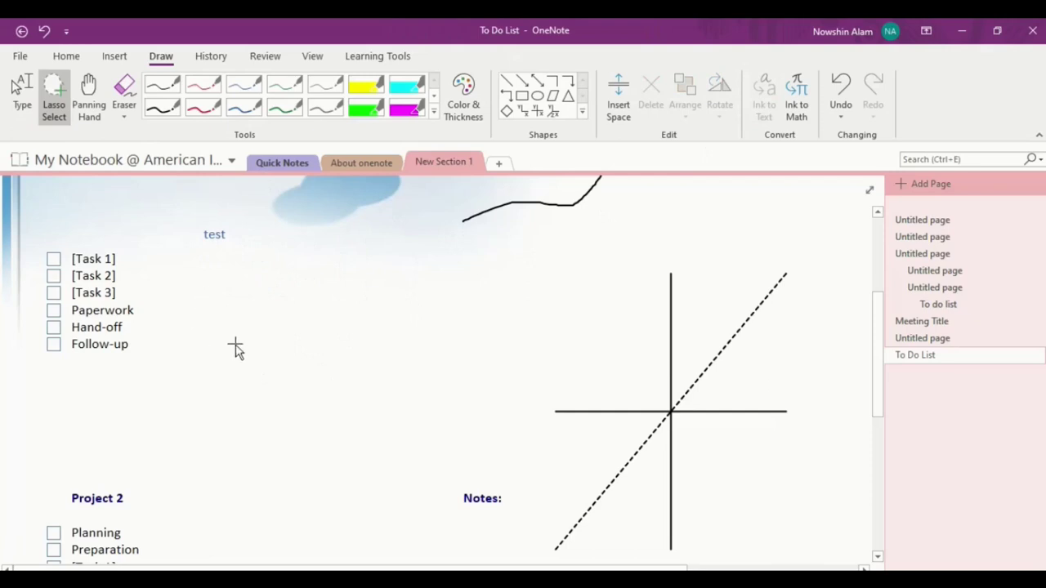
Handwrite x + 3y = 6 in black ink below the Project 1 checklist.
key("Escape")
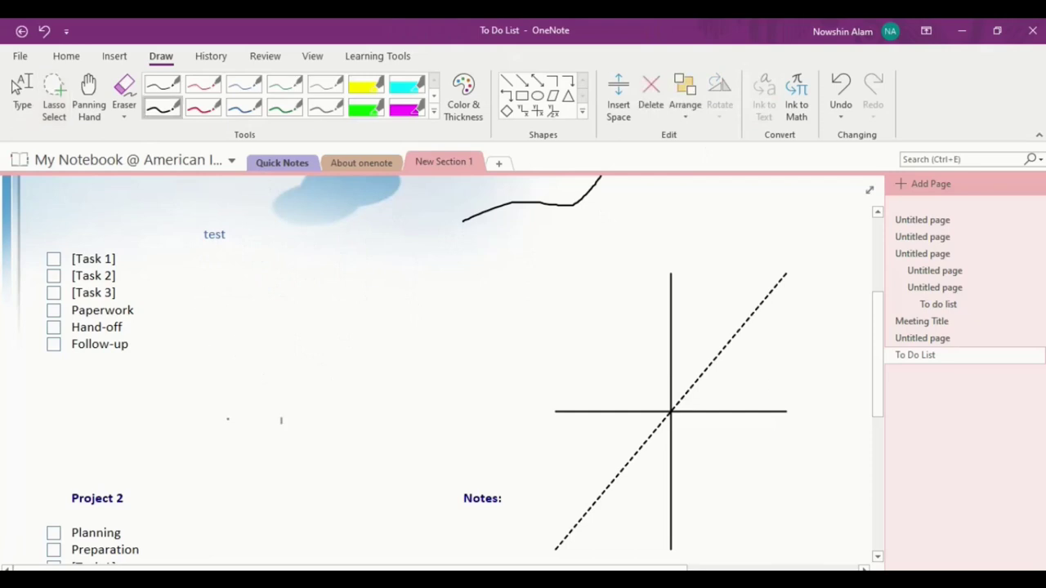
left_click_drag(233, 423, 242, 449)
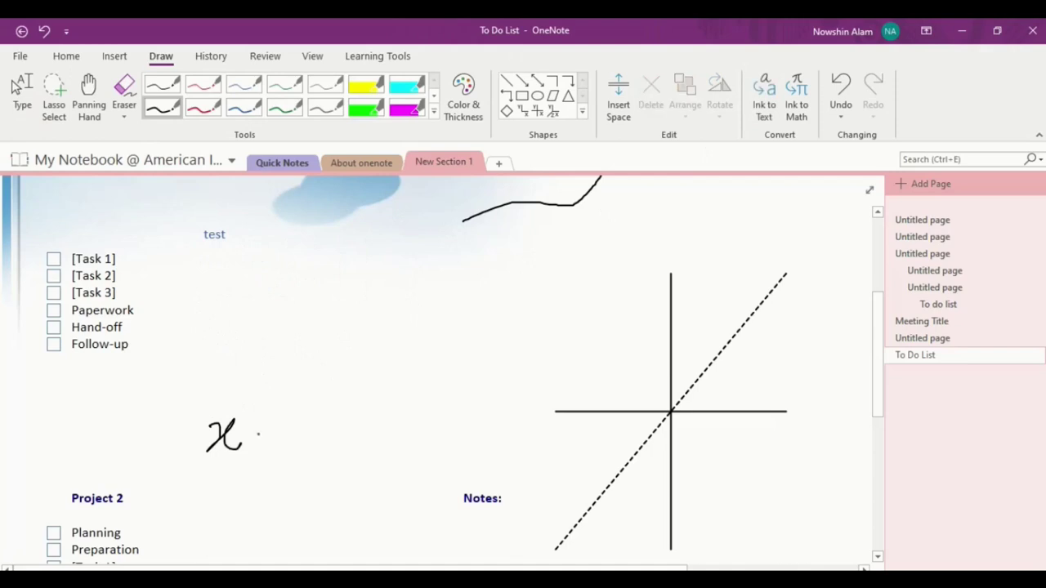
mouse_move(341, 411)
left_mouse_down()
mouse_move(305, 458)
mouse_move(384, 425)
mouse_move(358, 475)
left_mouse_up()
left_click_drag(495, 414, 464, 442)
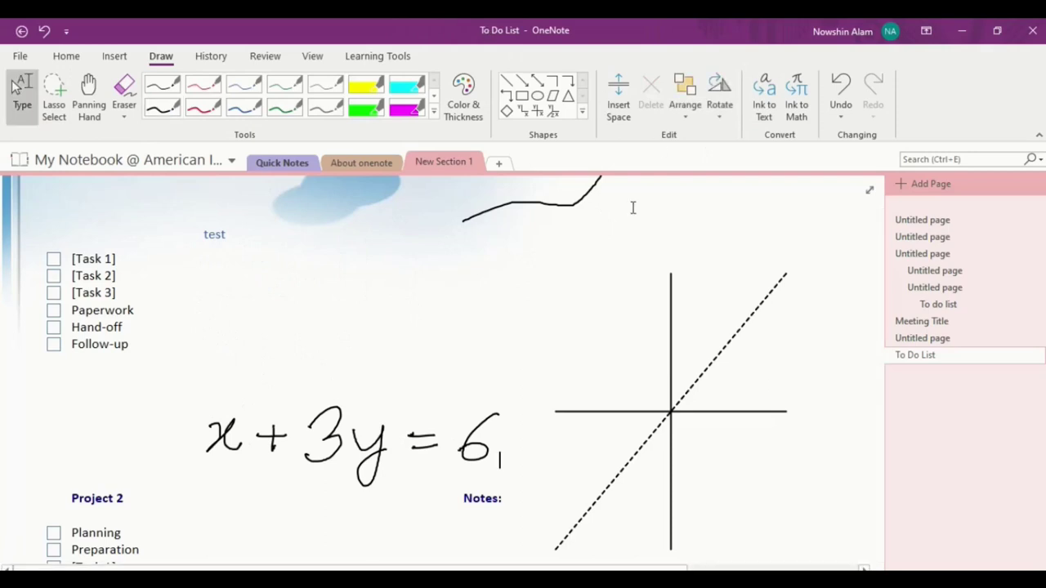
Lasso the handwritten equation and open it in Ink to Math, touching up the ink.
left_click(54, 98)
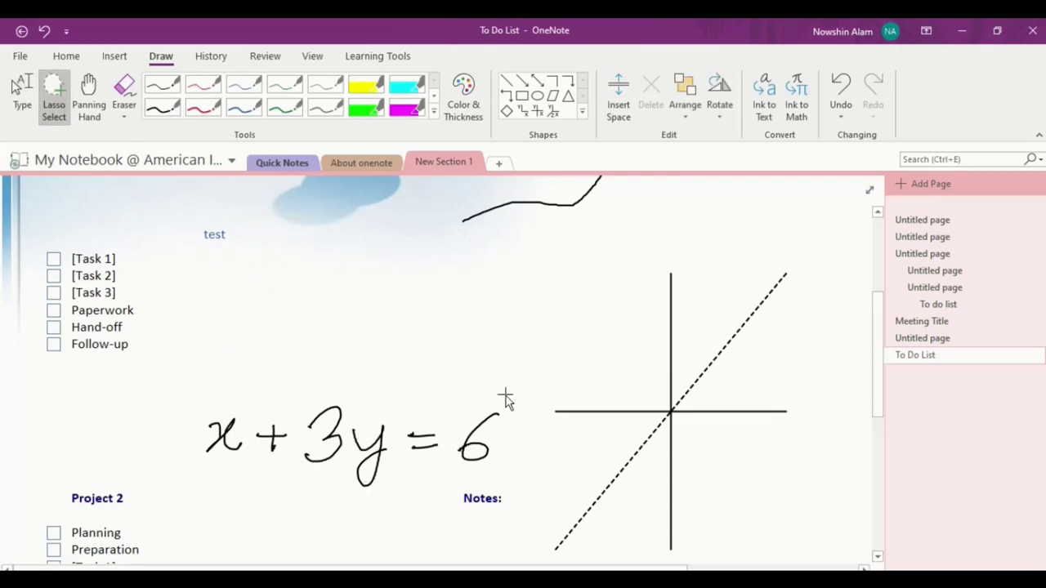
mouse_move(267, 365)
left_mouse_down()
mouse_move(159, 409)
mouse_move(325, 514)
mouse_move(539, 423)
mouse_move(538, 433)
left_mouse_up()
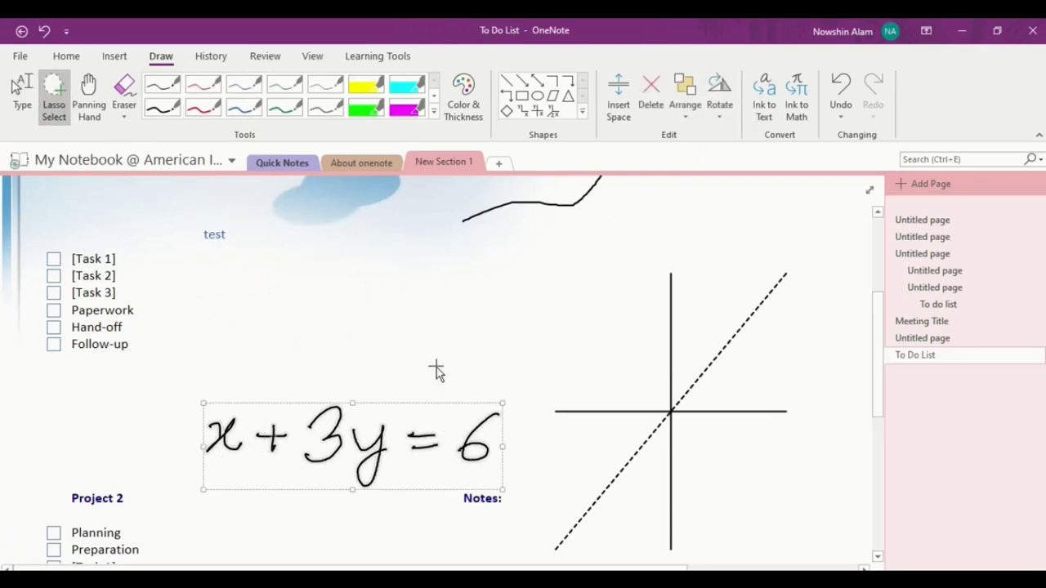
left_click(793, 91)
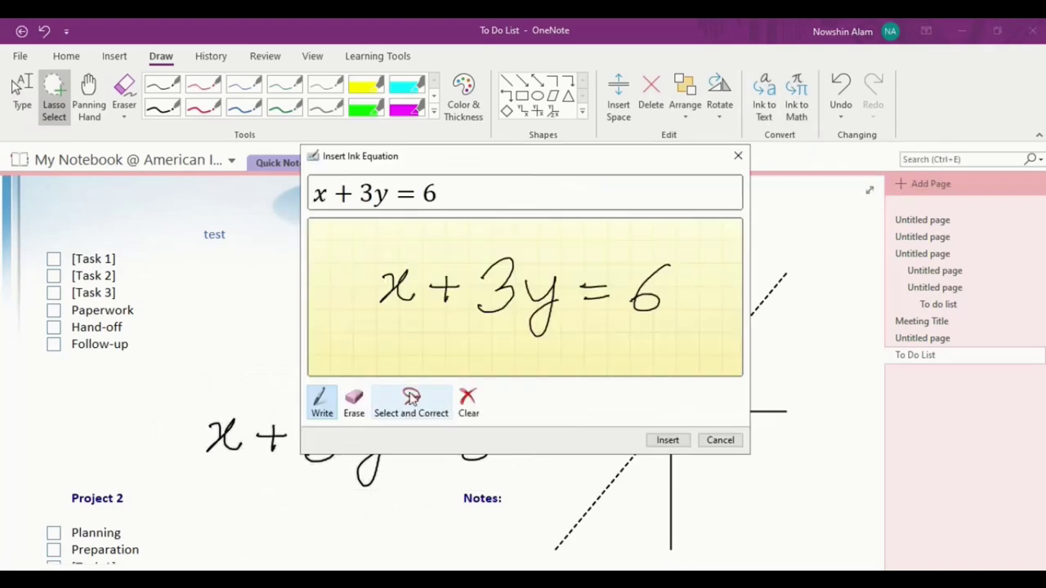
left_click(411, 398)
left_click(322, 401)
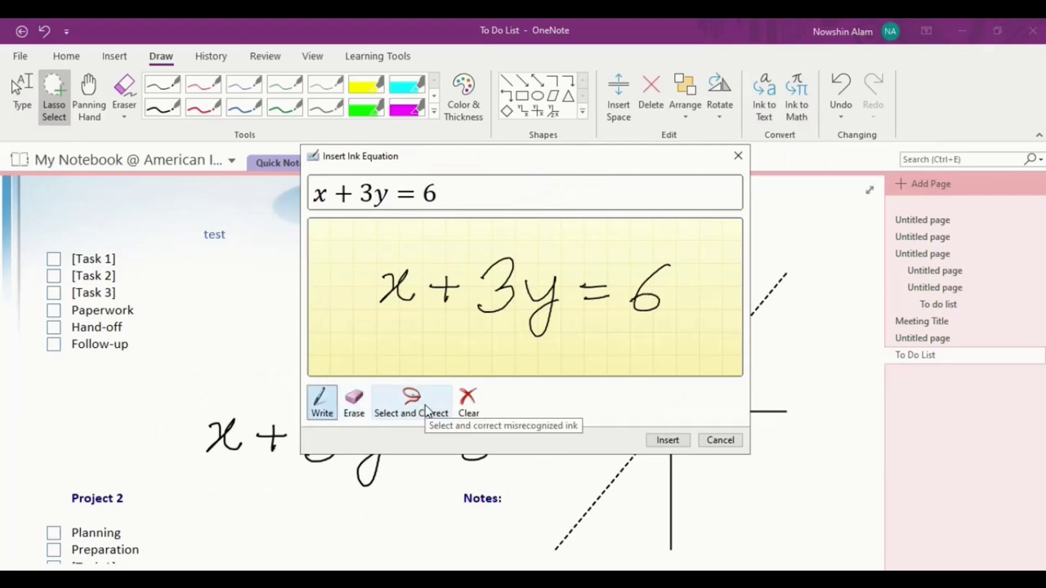
mouse_move(576, 240)
left_mouse_down()
mouse_move(563, 276)
mouse_move(572, 251)
left_mouse_up()
left_click(354, 402)
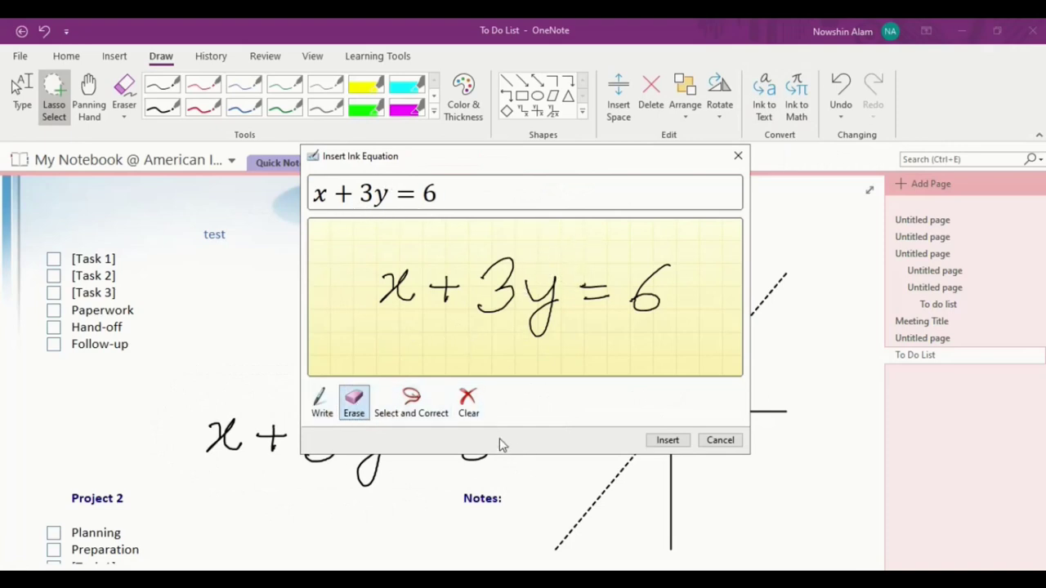
left_click(410, 405)
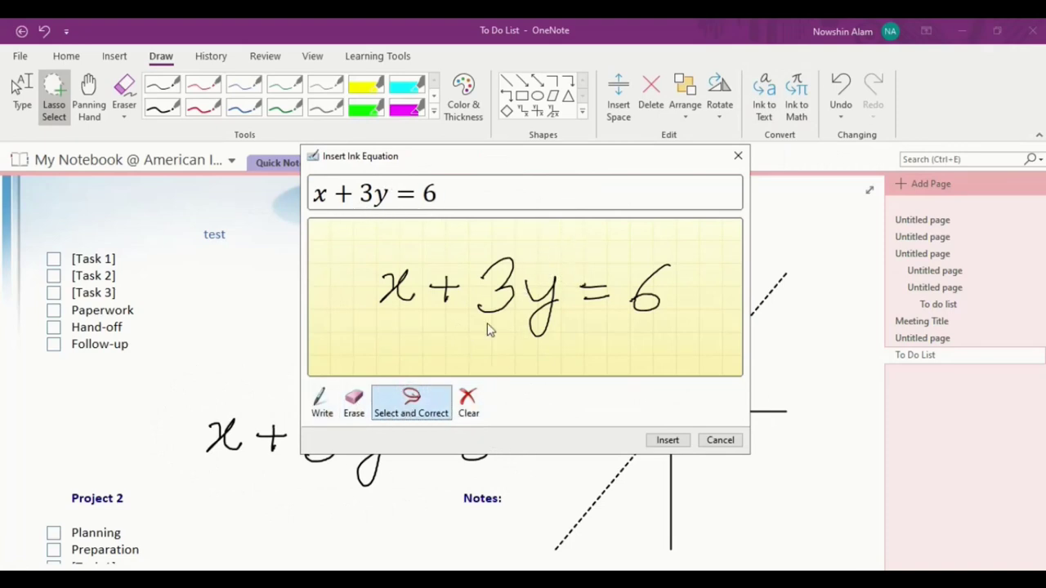
Check the plus and equals recognition alternatives and insert the equation x + 3y = 6.
left_click(445, 294)
left_click(564, 315)
left_click(605, 294)
left_click(698, 341)
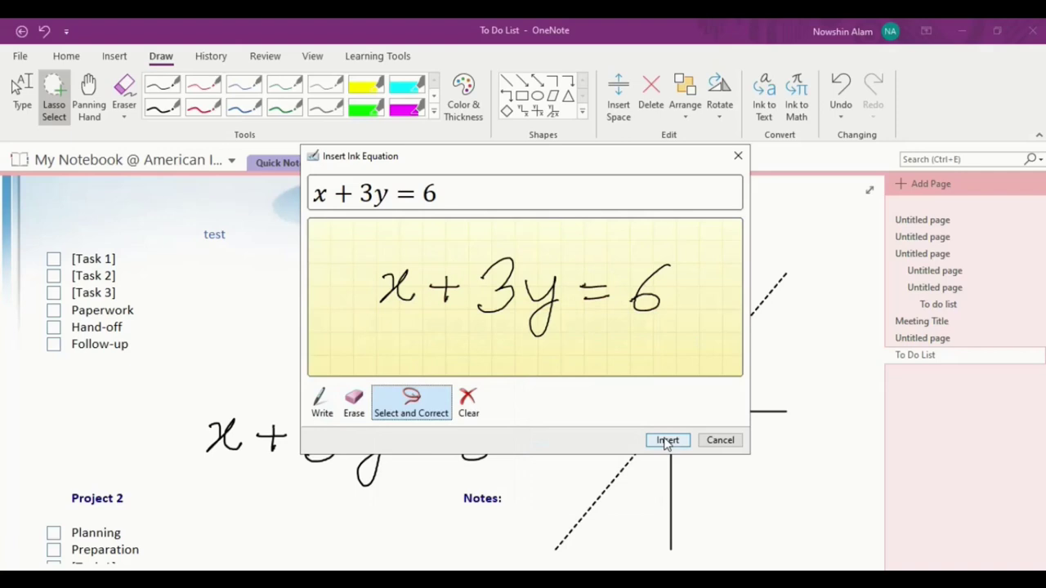
left_click(667, 440)
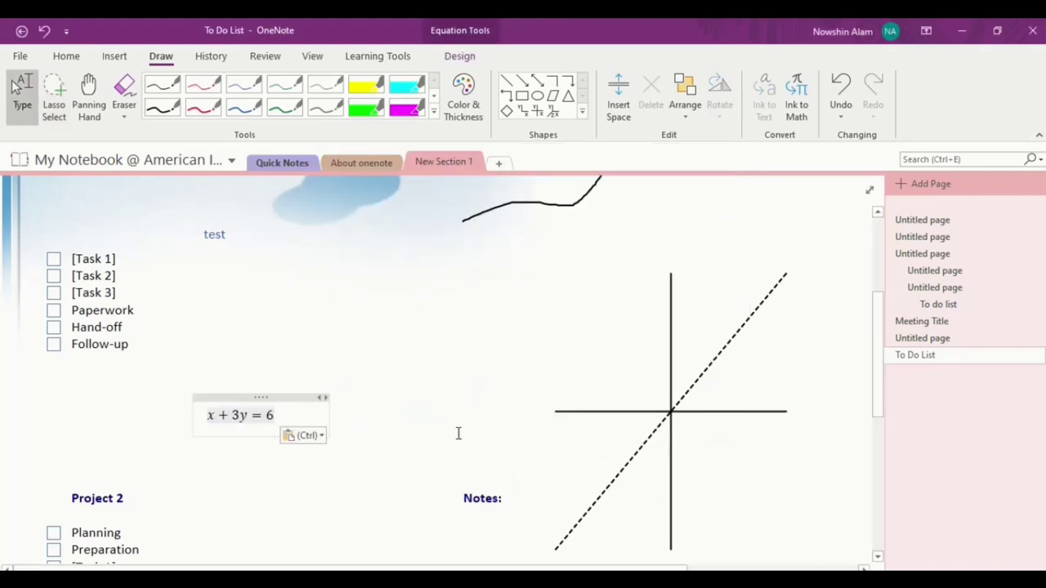
left_click(269, 398)
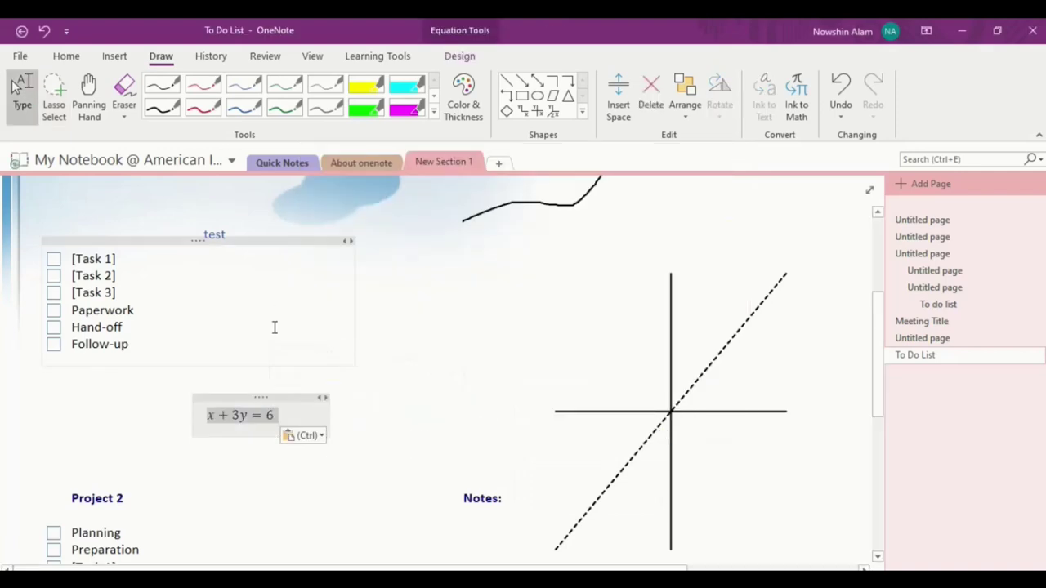
left_click(124, 115)
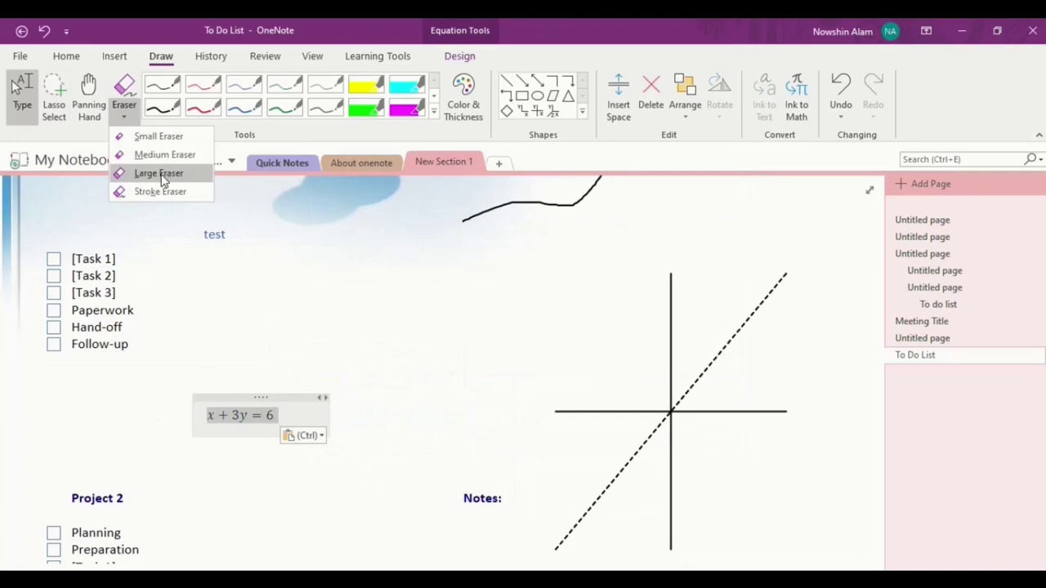
Erase the top curve with the Large Eraser, then remove the rest with the Stroke Eraser.
left_click(161, 174)
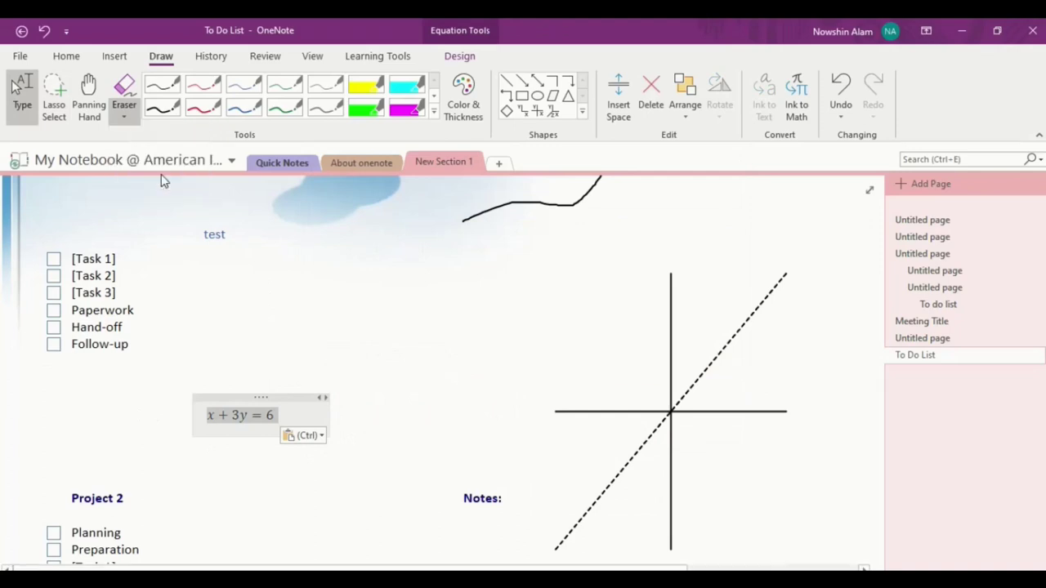
mouse_move(462, 210)
left_mouse_down()
mouse_move(500, 224)
mouse_move(515, 212)
left_mouse_up()
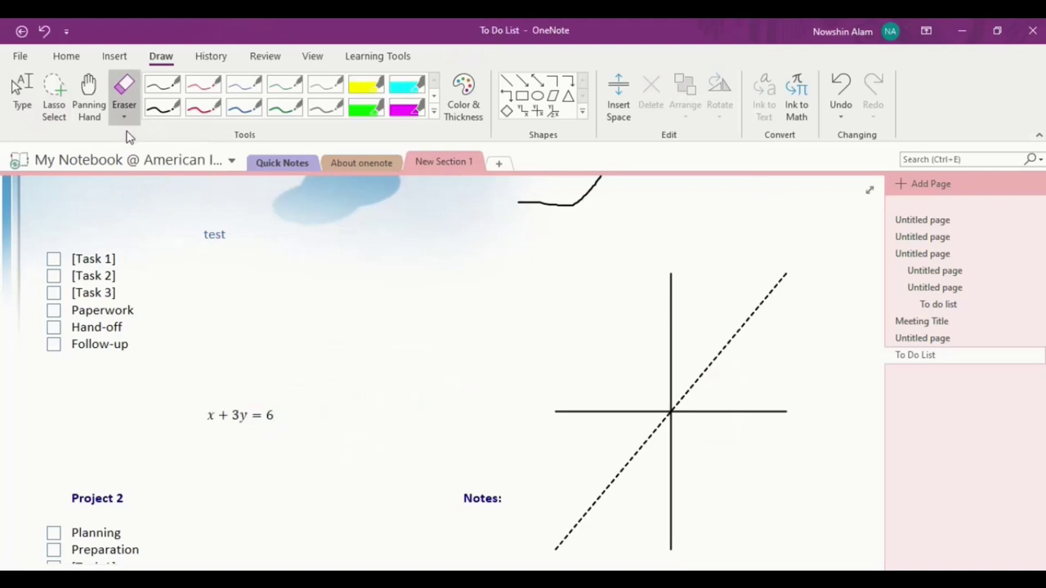
left_click(124, 117)
left_click(161, 191)
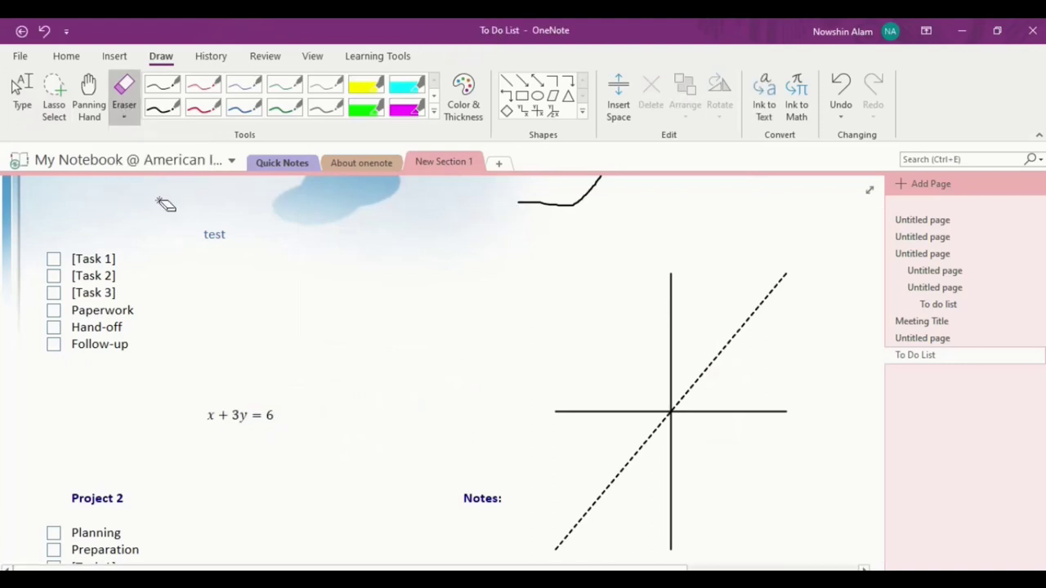
left_click(554, 203)
Insert References.docx as a file printout on the To do list page.
scroll(455, 299, "up", 4)
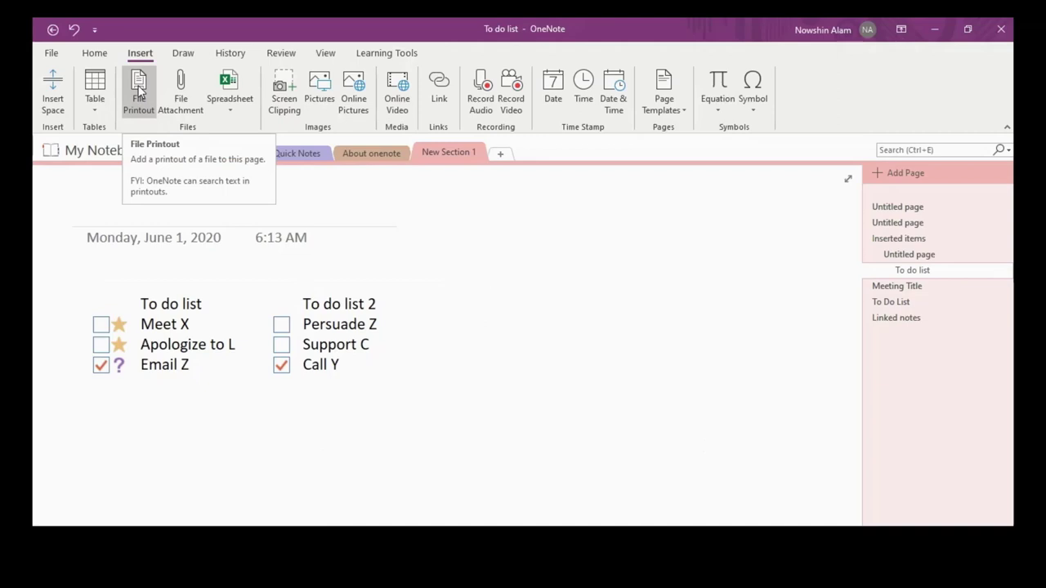
left_click(139, 92)
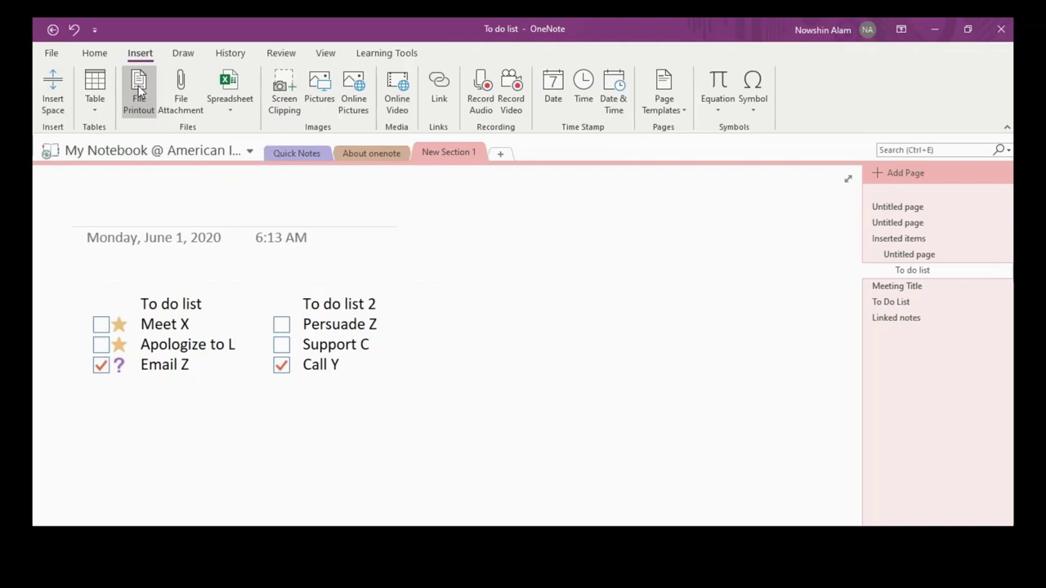
left_click(139, 91)
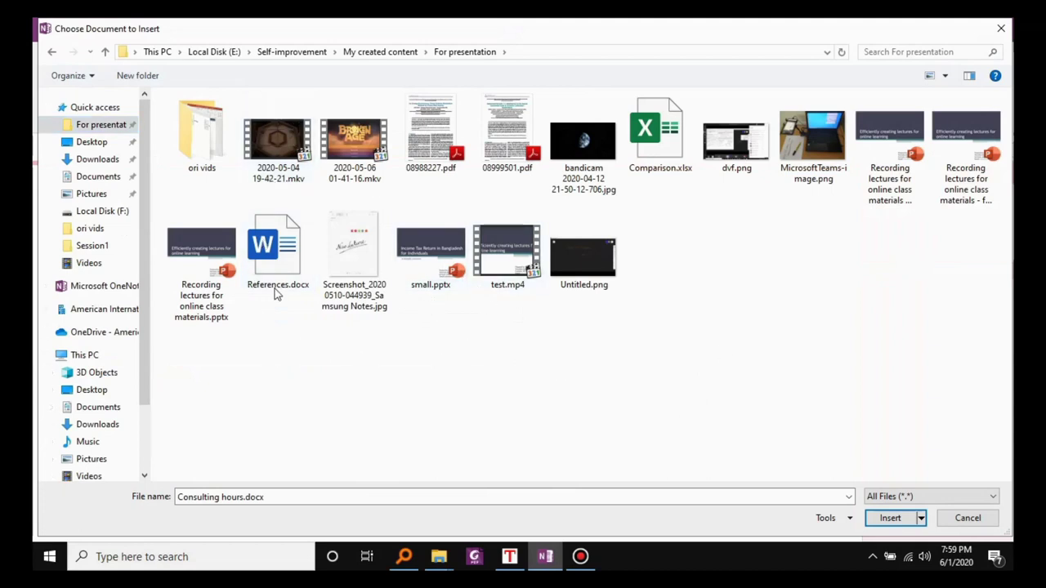
double_click(287, 249)
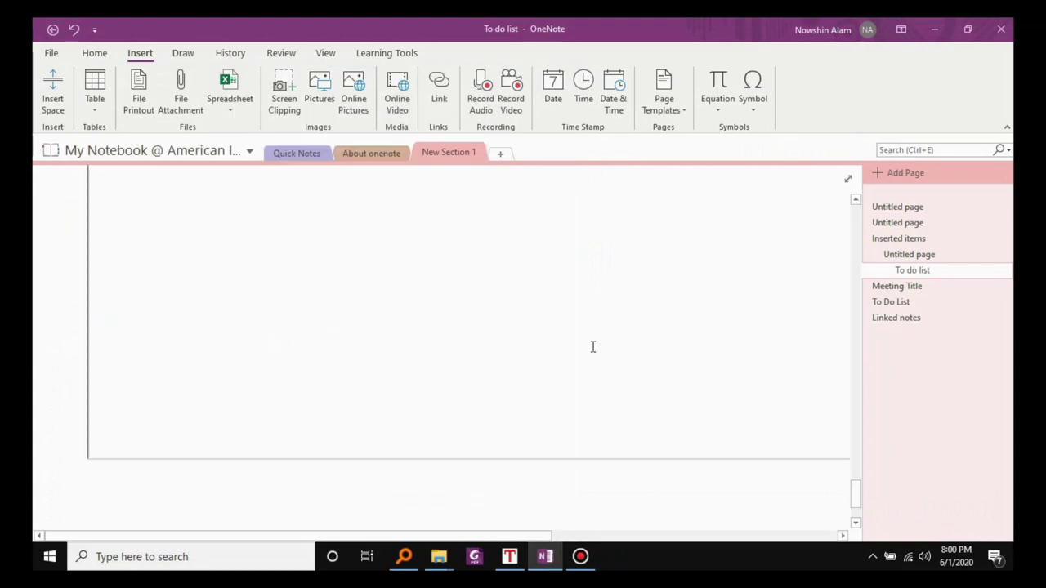
Add a new page under To do list and insert small.pptx as a printout.
scroll(512, 350, "down", 20)
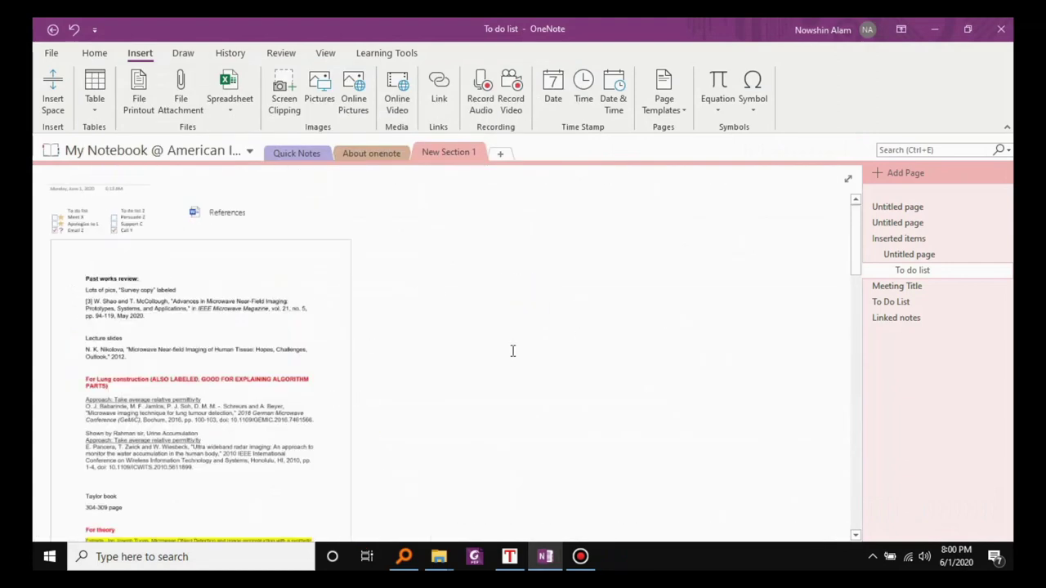
scroll(176, 311, "up", 15)
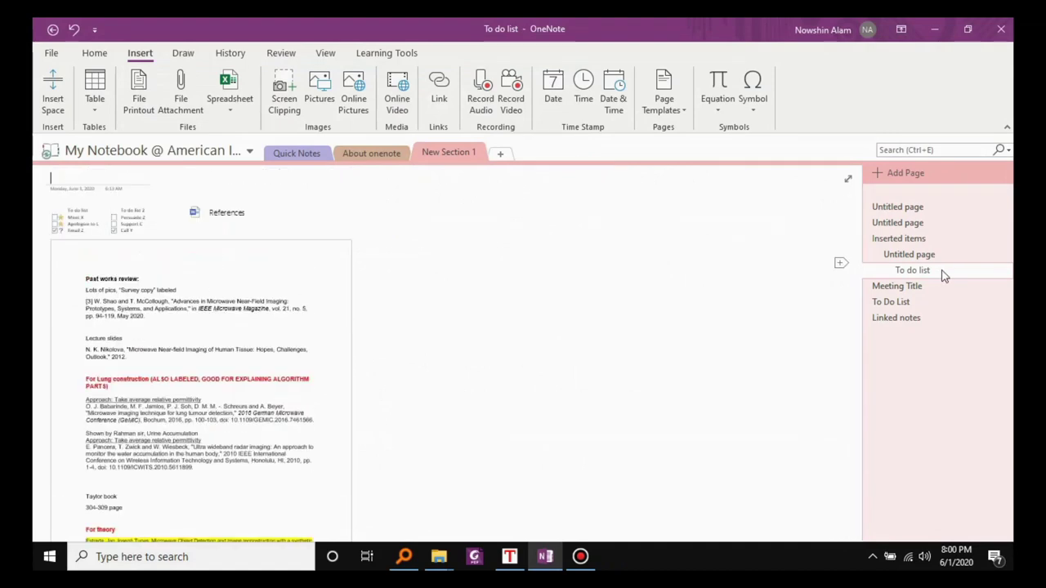
left_click(848, 268)
left_click(139, 90)
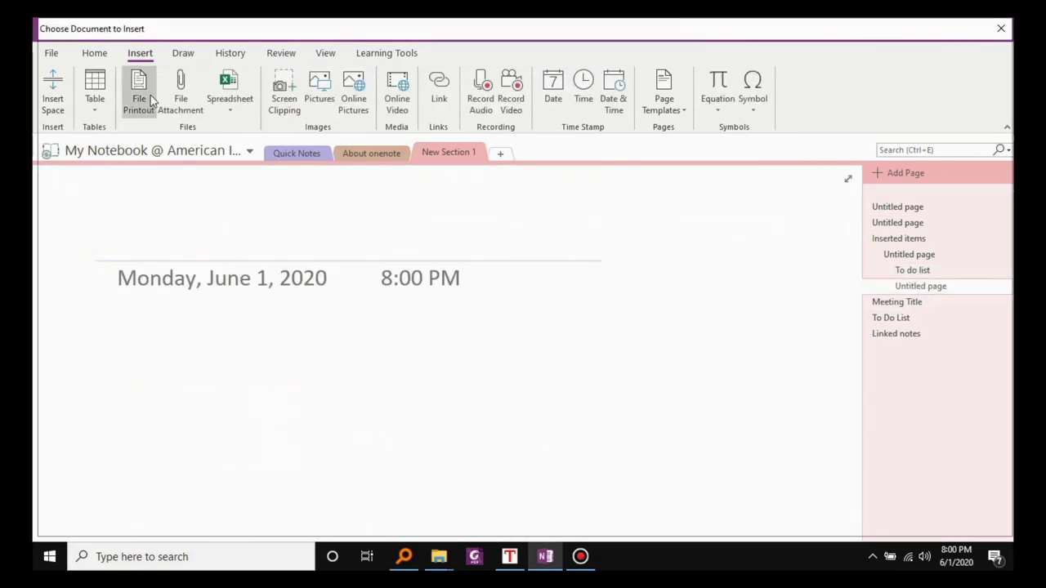
double_click(434, 376)
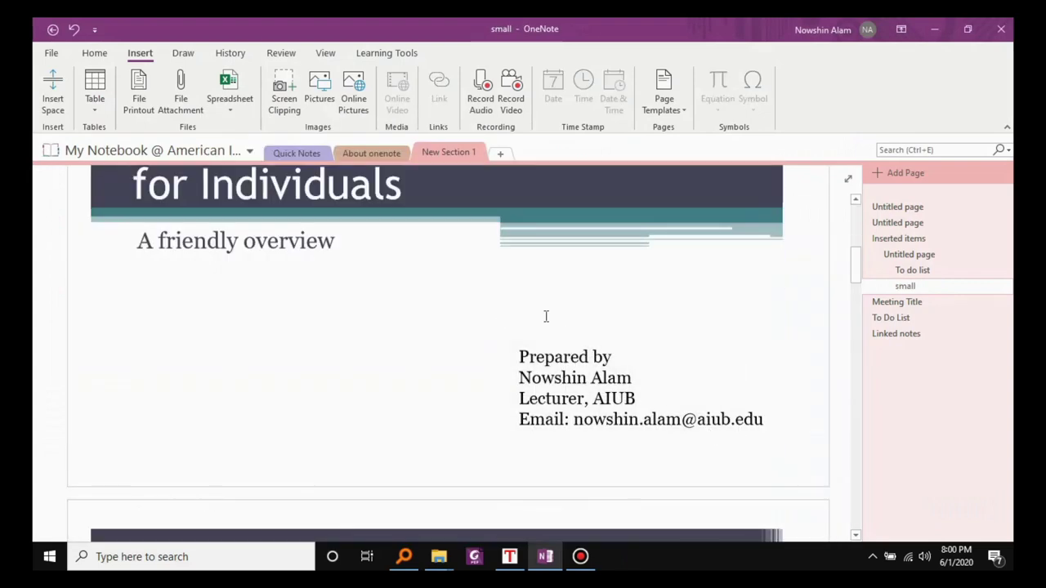
Clear the earlier search term and search the page for 'microwave'.
key("ctrl+f")
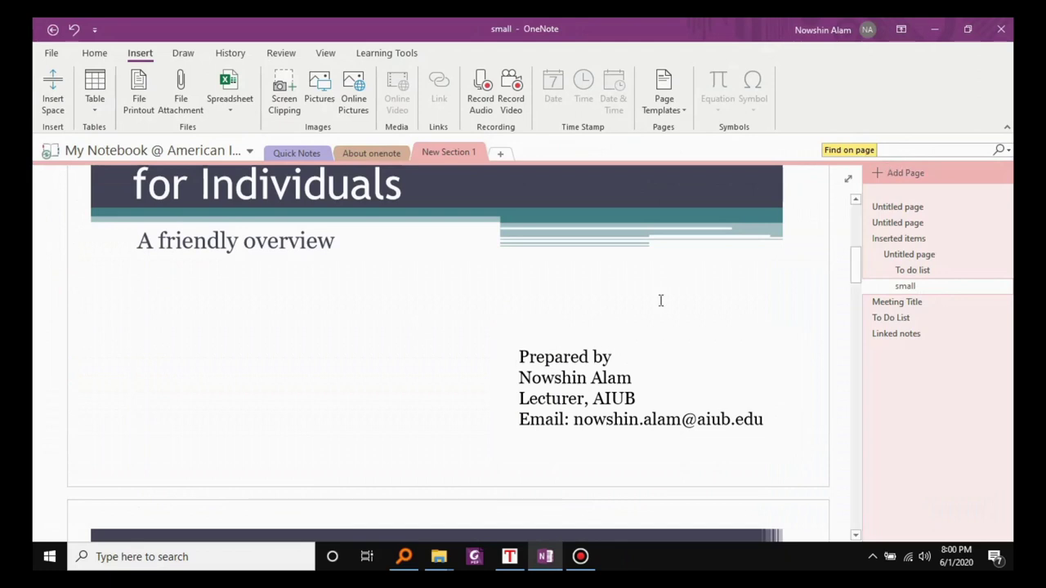
type("Nowshin")
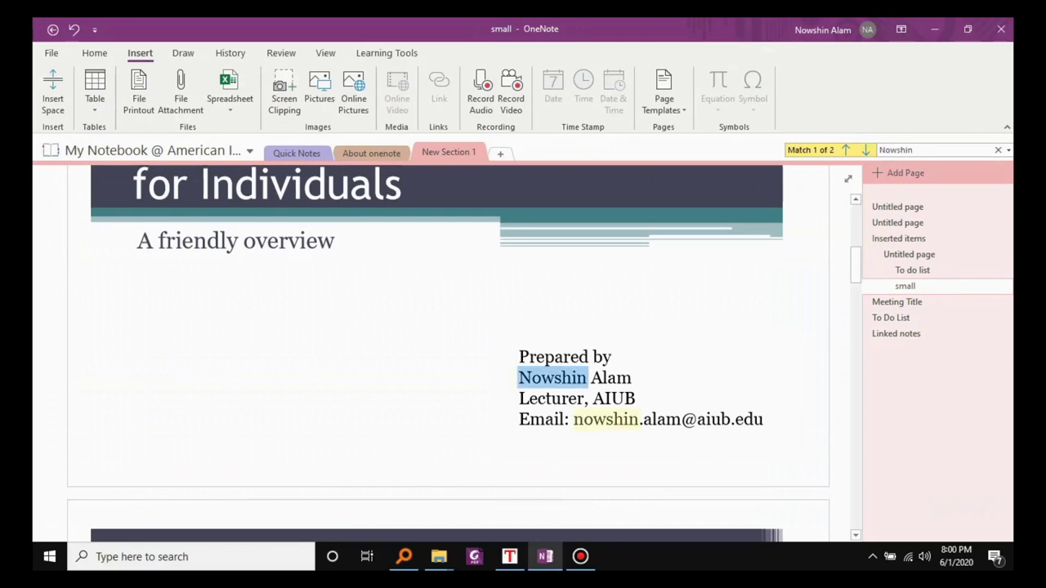
key("BackSpace")
key("BackSpace")
key("BackSpace")
key("BackSpace")
key("BackSpace")
key("BackSpace")
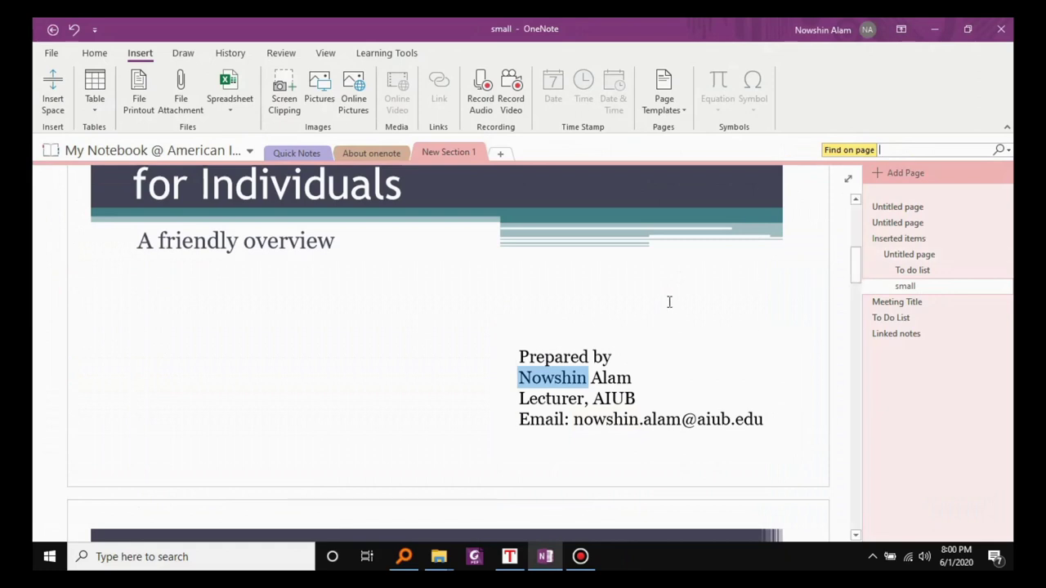
scroll(671, 302, "down", 3, "ctrl")
scroll(759, 294, "down", 2)
scroll(270, 339, "down", 3)
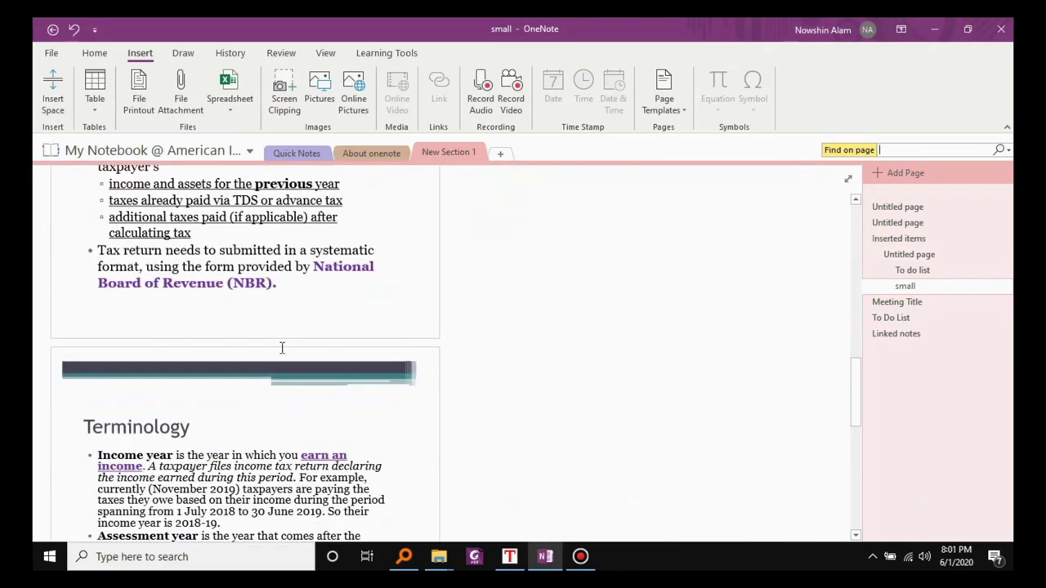
scroll(282, 348, "down", 3)
scroll(141, 245, "up", 5)
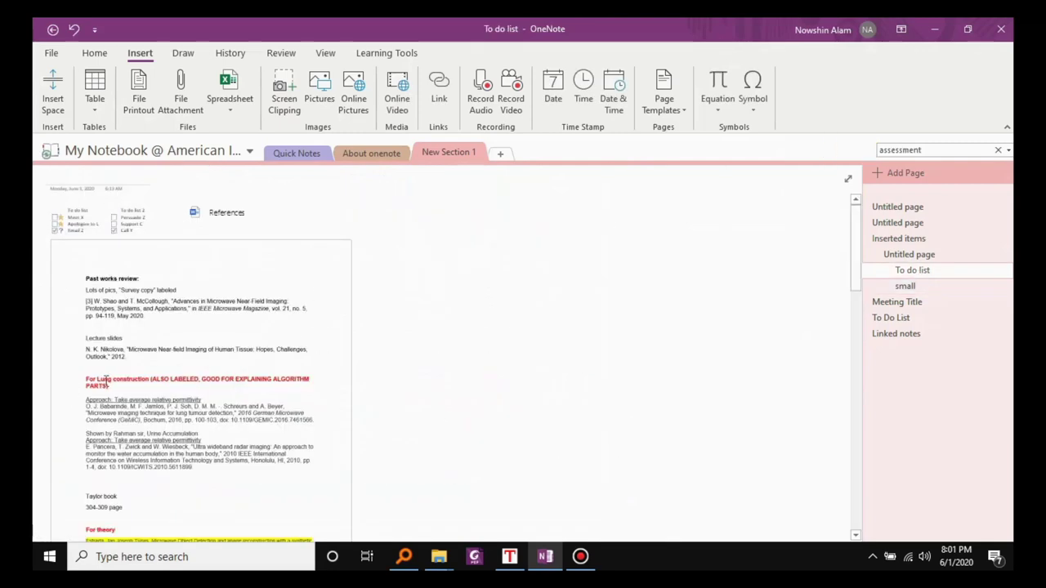
scroll(406, 374, "up", 5)
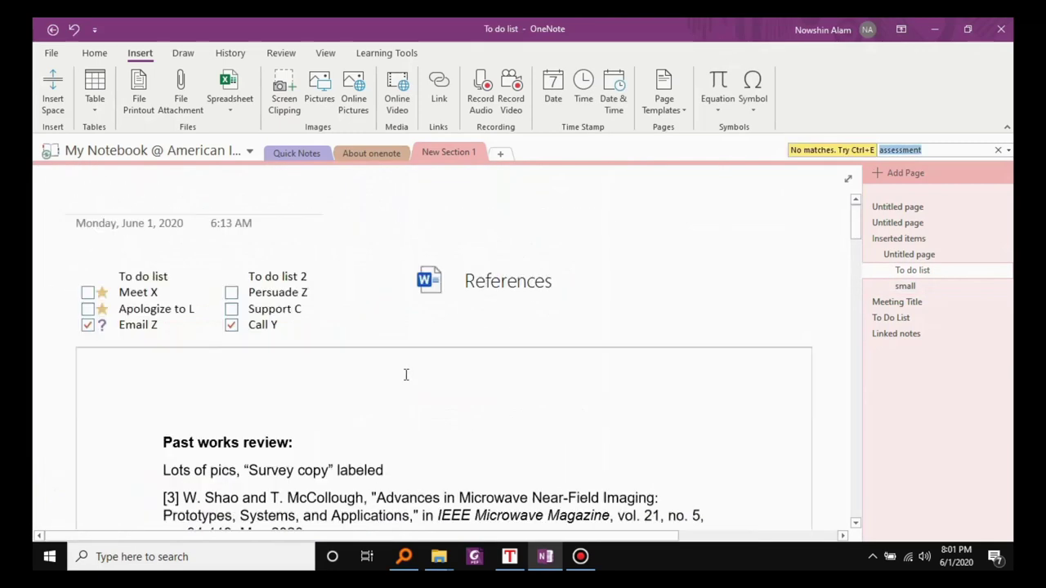
type("microwave")
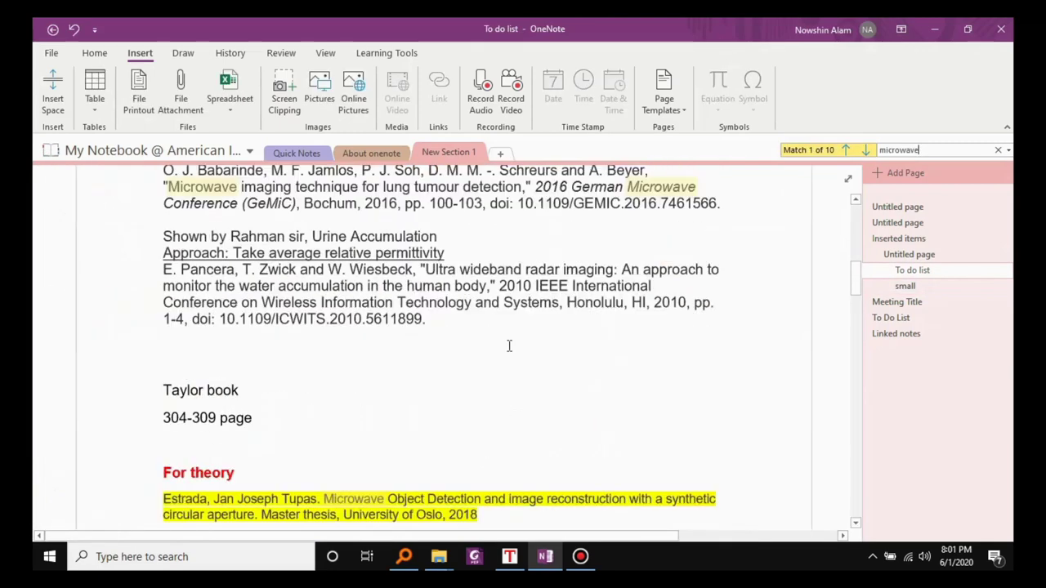
scroll(509, 346, "up", 5)
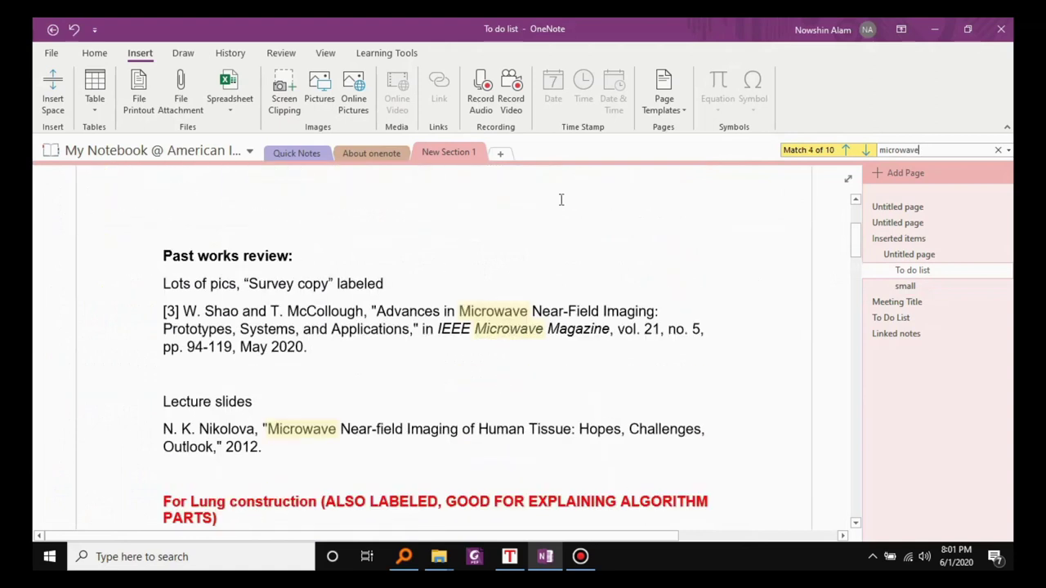
scroll(412, 209, "down", 5)
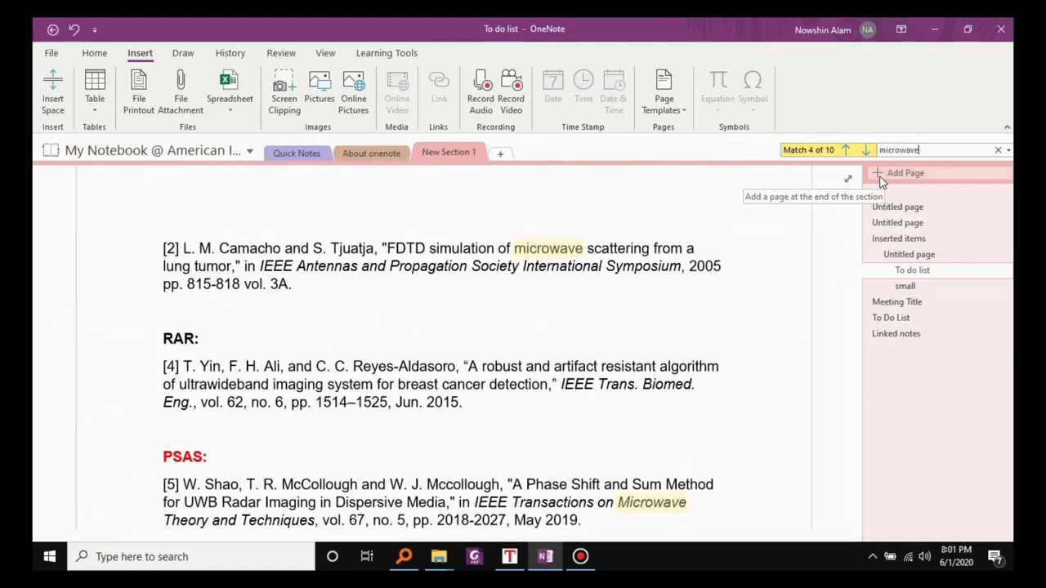
Add a page titled 'Picture' and insert thumbnail2.jpeg from the office lens folder as a printout.
left_click(878, 177)
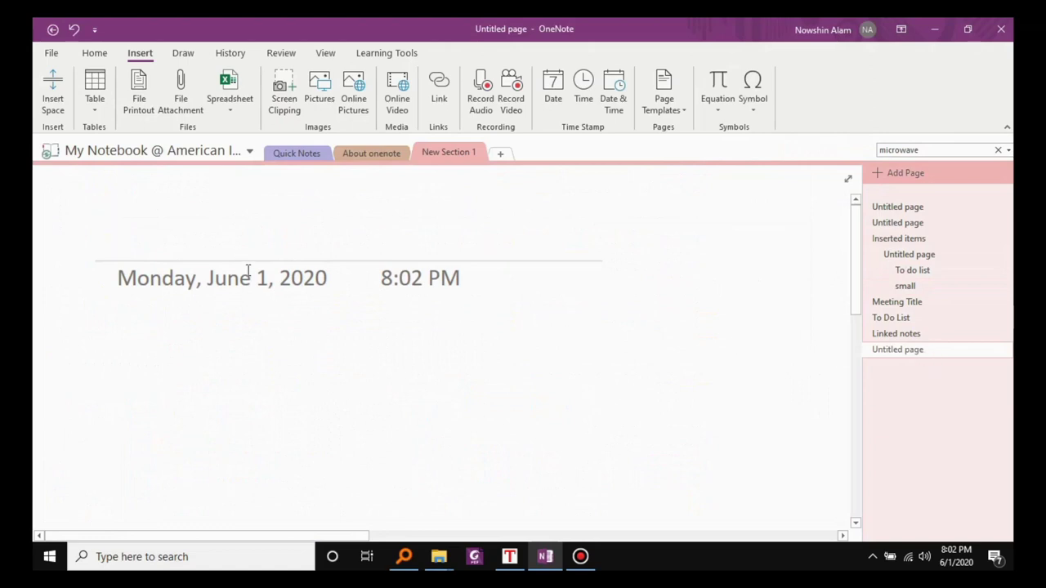
type("Picture")
scroll(222, 273, "down", 2)
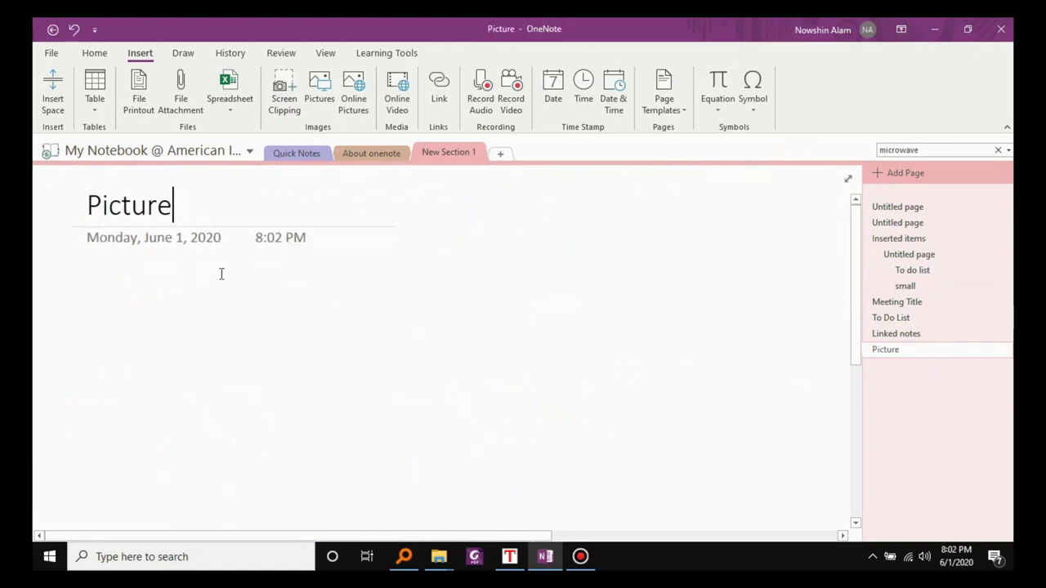
left_click(138, 88)
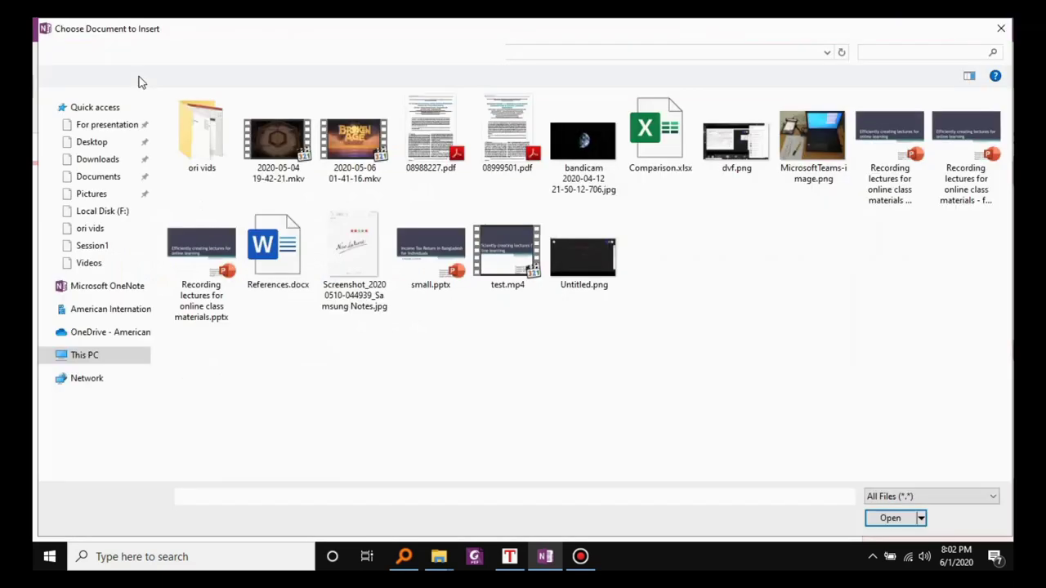
double_click(210, 139)
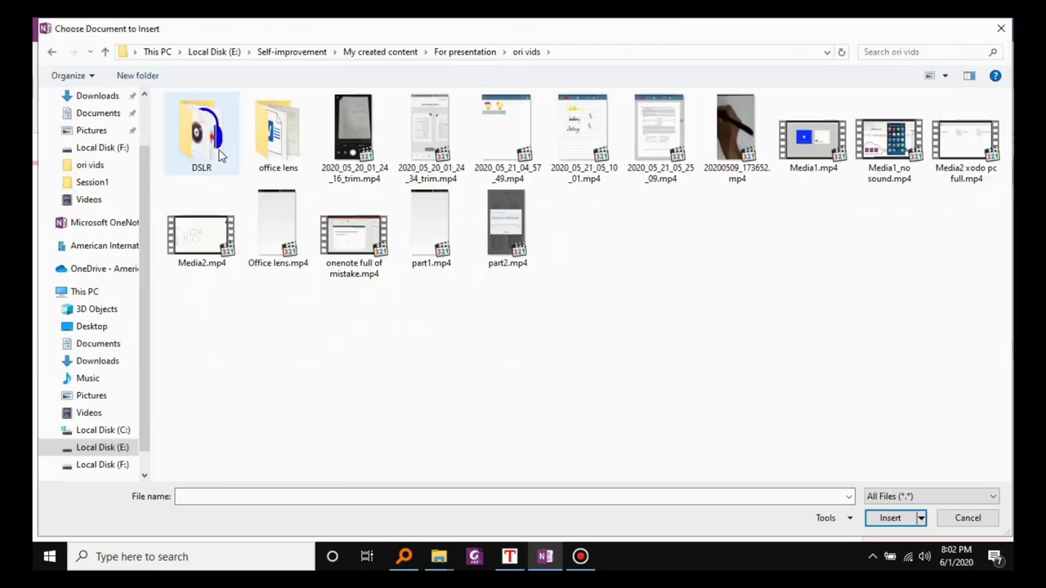
double_click(278, 131)
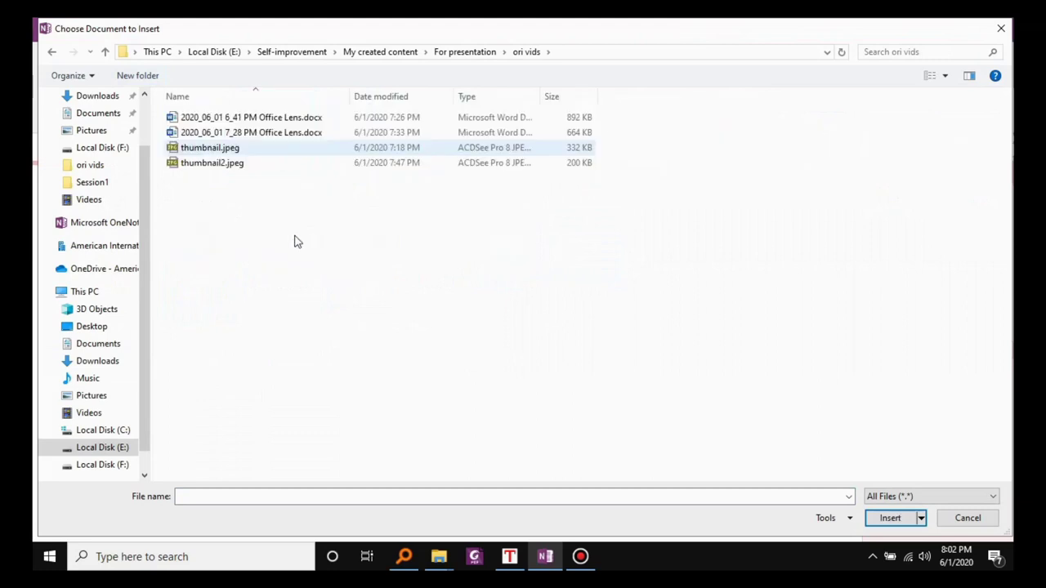
double_click(213, 163)
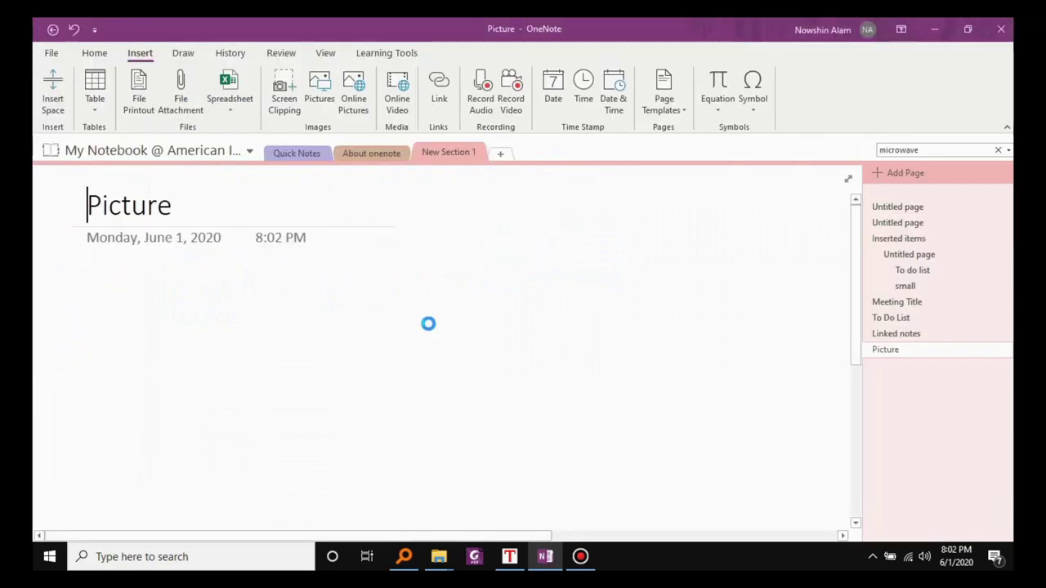
scroll(372, 354, "down", 4)
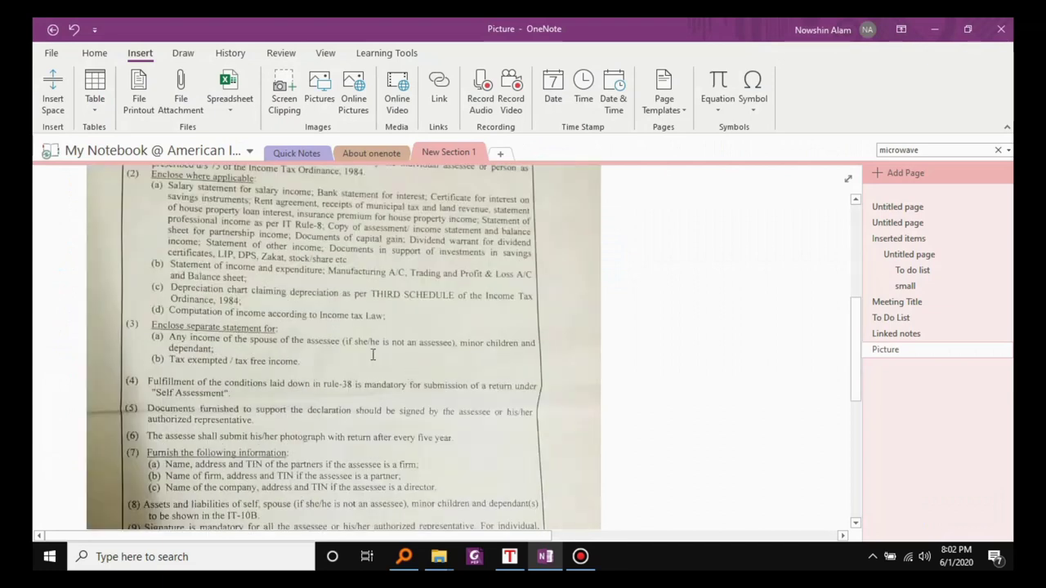
scroll(188, 287, "up", 3)
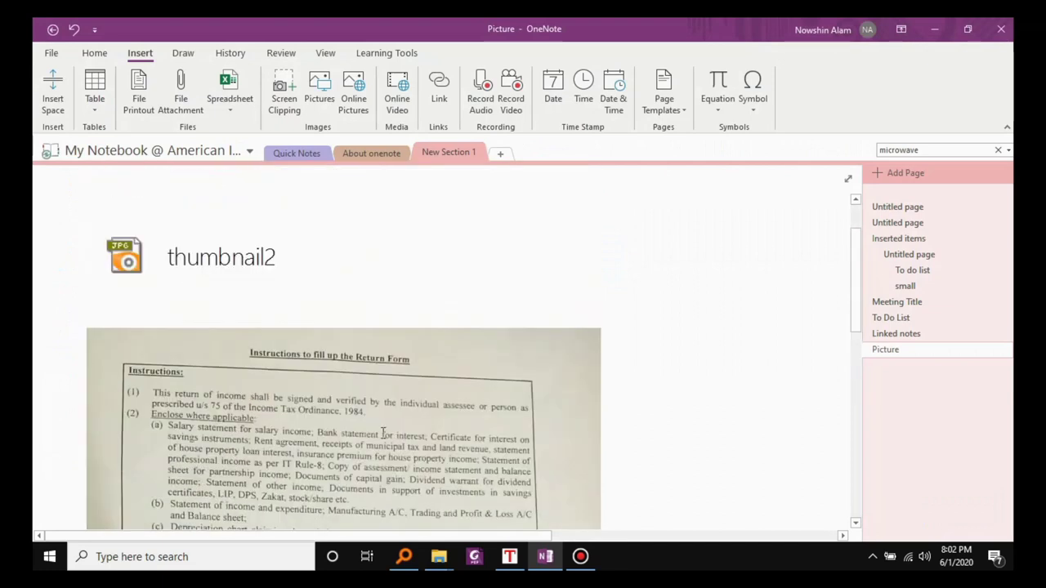
scroll(383, 433, "down", 2)
scroll(194, 285, "up", 1, "ctrl")
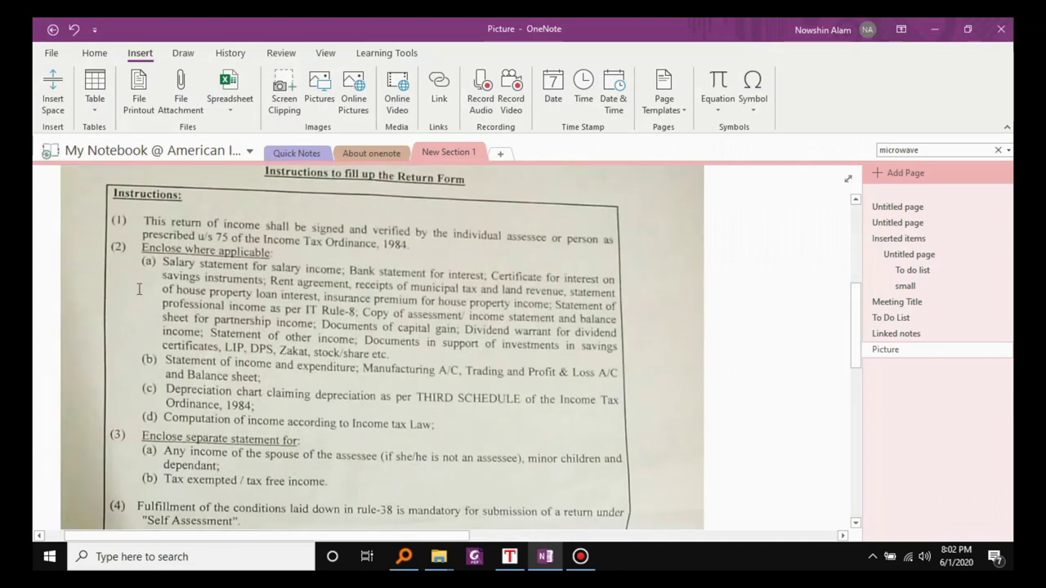
Search the Picture page for 'income', finding 16 matches in the return-form image.
key("ctrl+f")
scroll(662, 332, "down", 2)
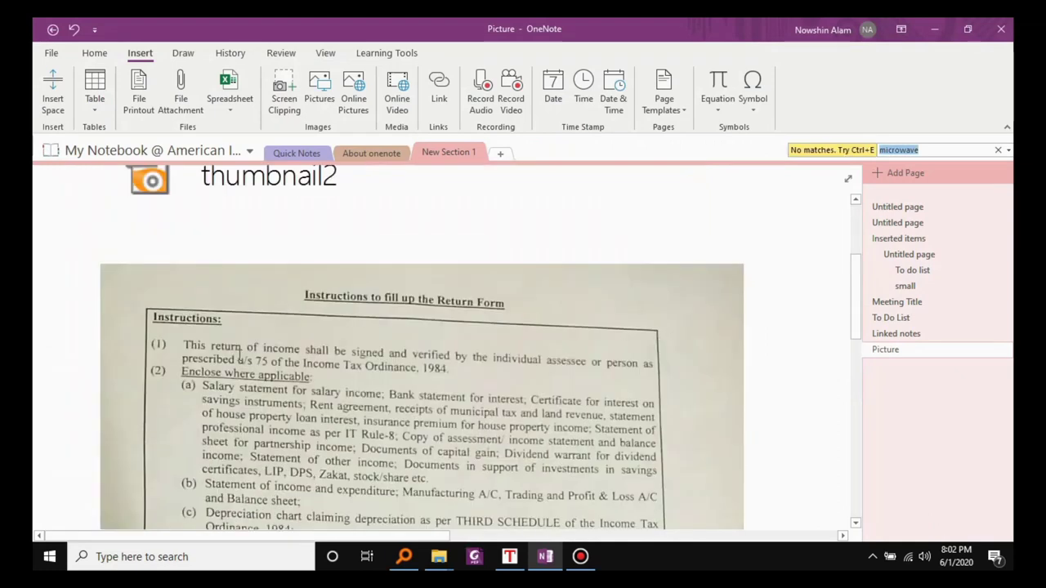
scroll(239, 353, "down", 1)
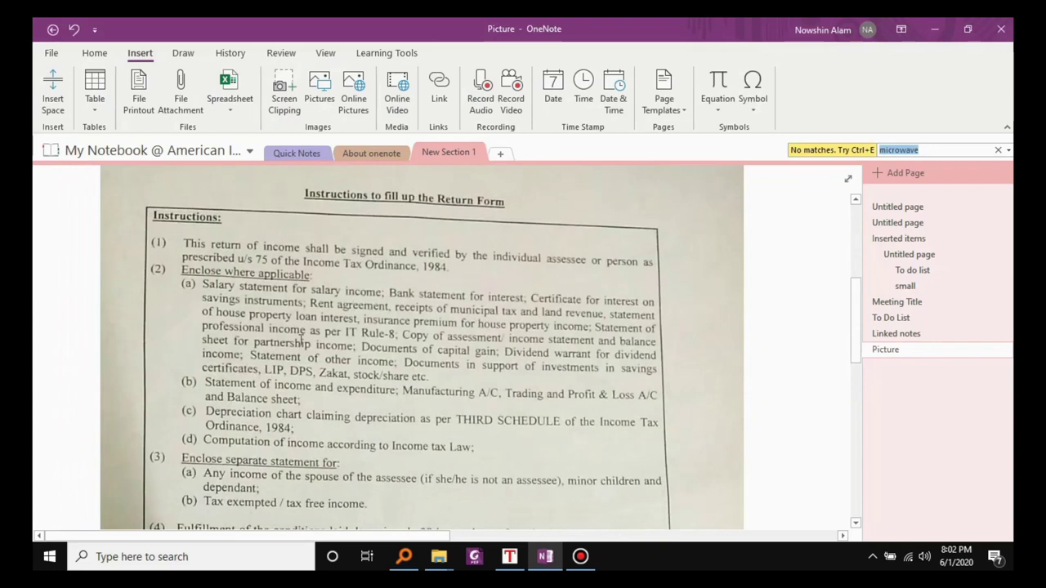
type("income")
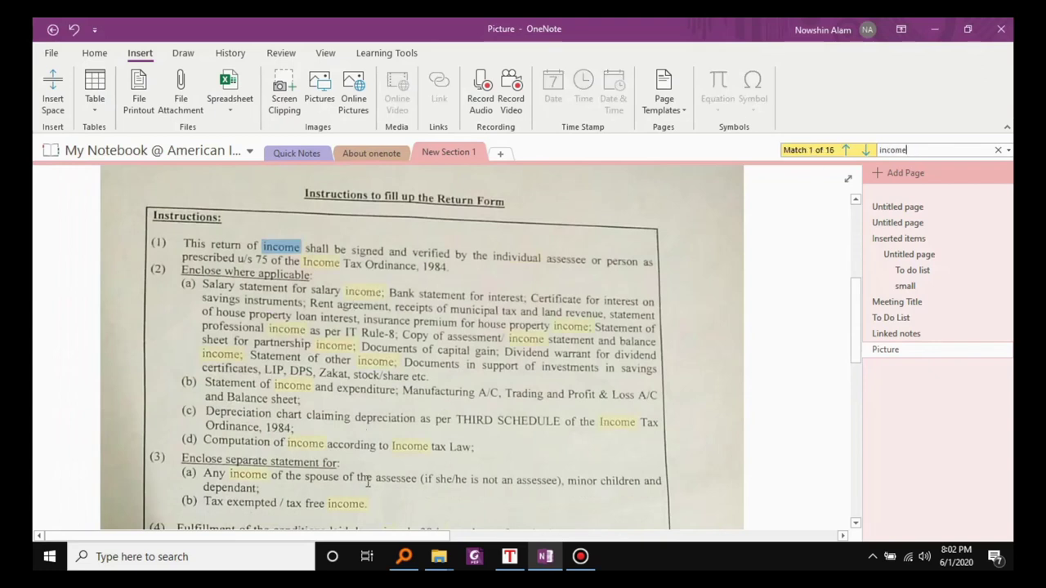
scroll(388, 411, "down", 1)
scroll(485, 357, "down", 3)
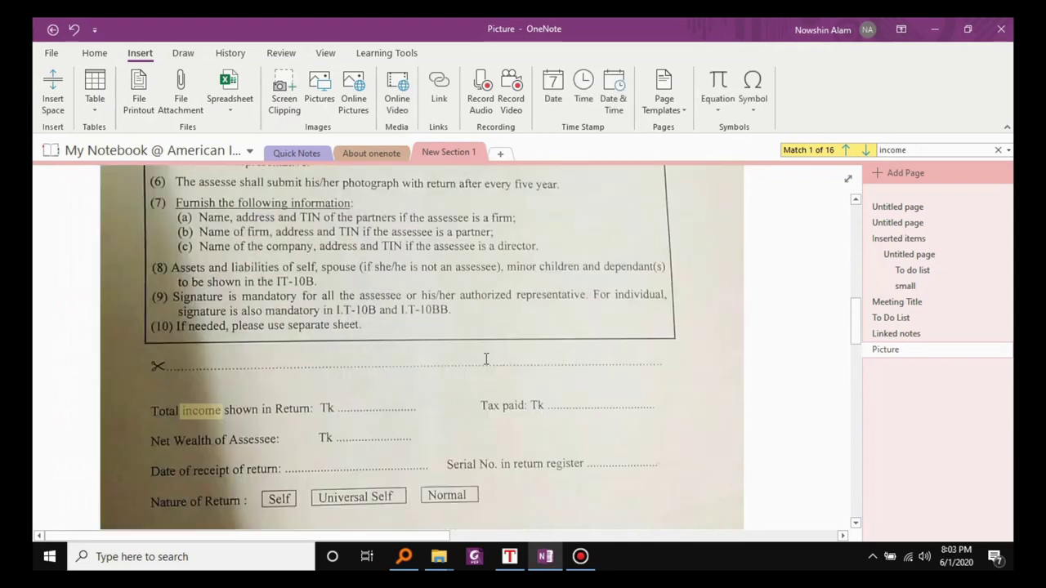
scroll(483, 356, "up", 4)
scroll(482, 342, "down", 3)
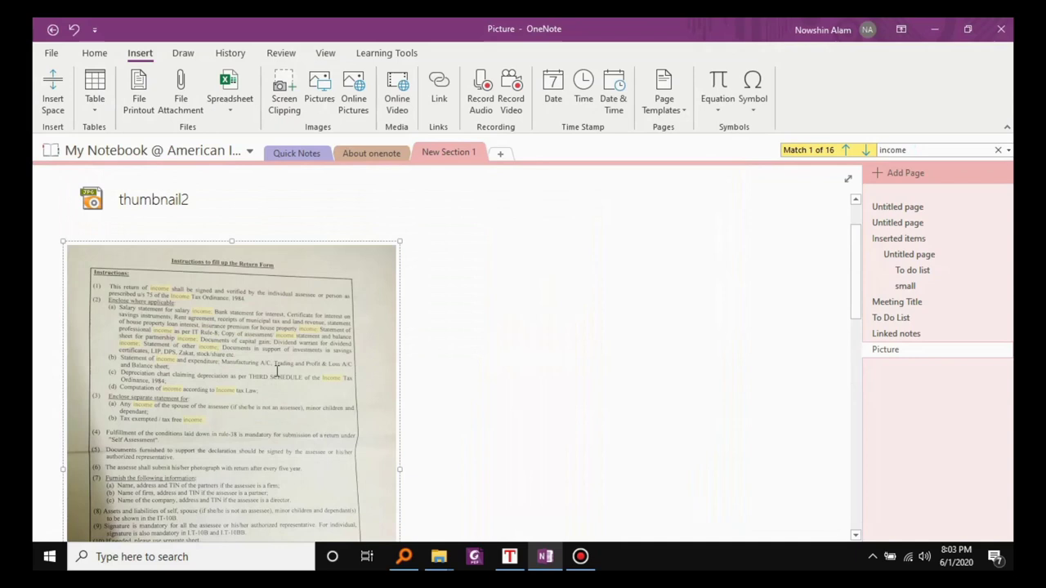
right_click(276, 370)
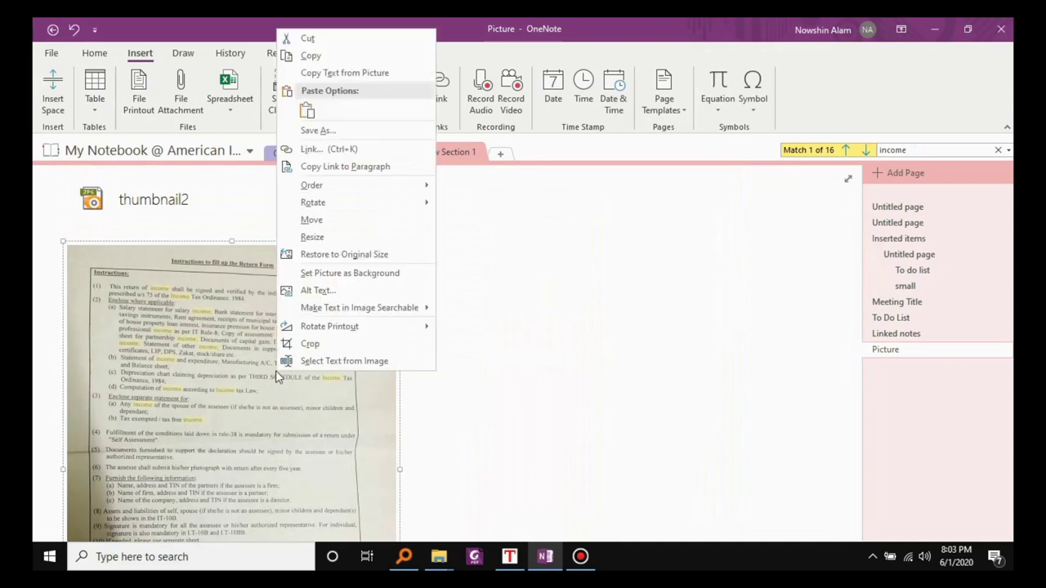
Paste the return-form picture's recognised text below the image and widen its note container.
left_click(371, 75)
left_click(472, 253)
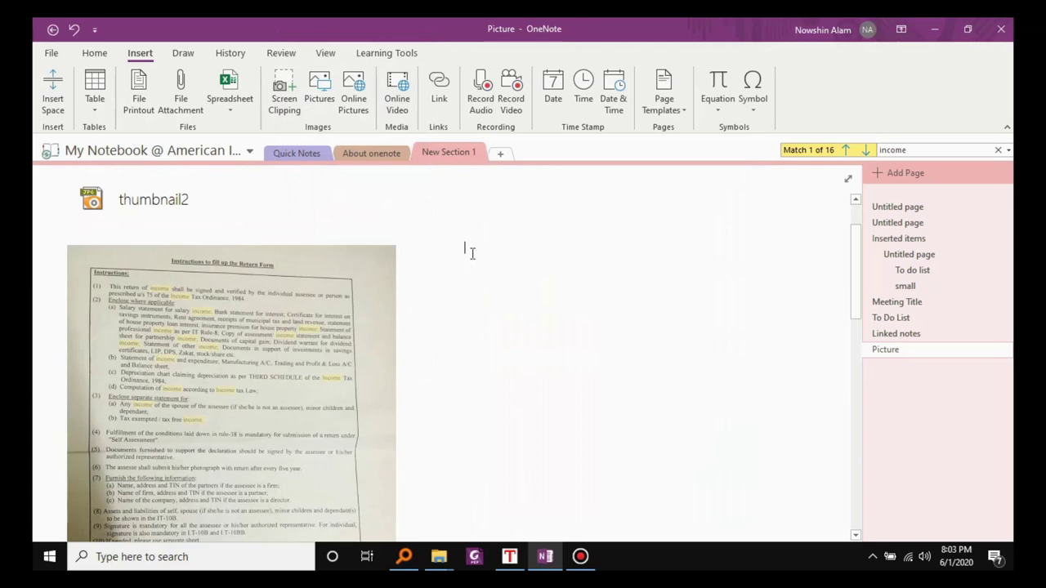
scroll(226, 317, "down", 5)
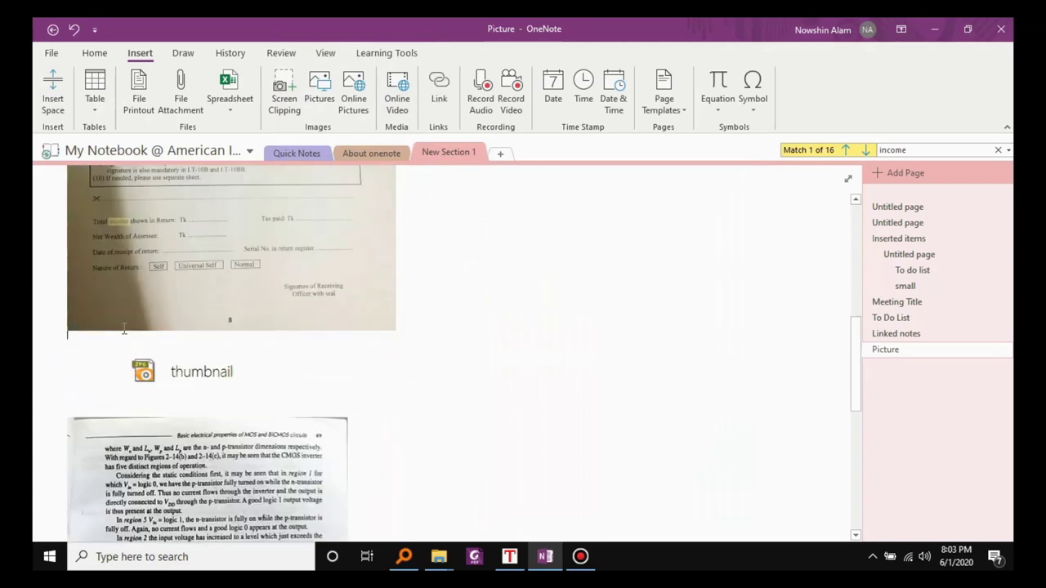
key("ctrl+v")
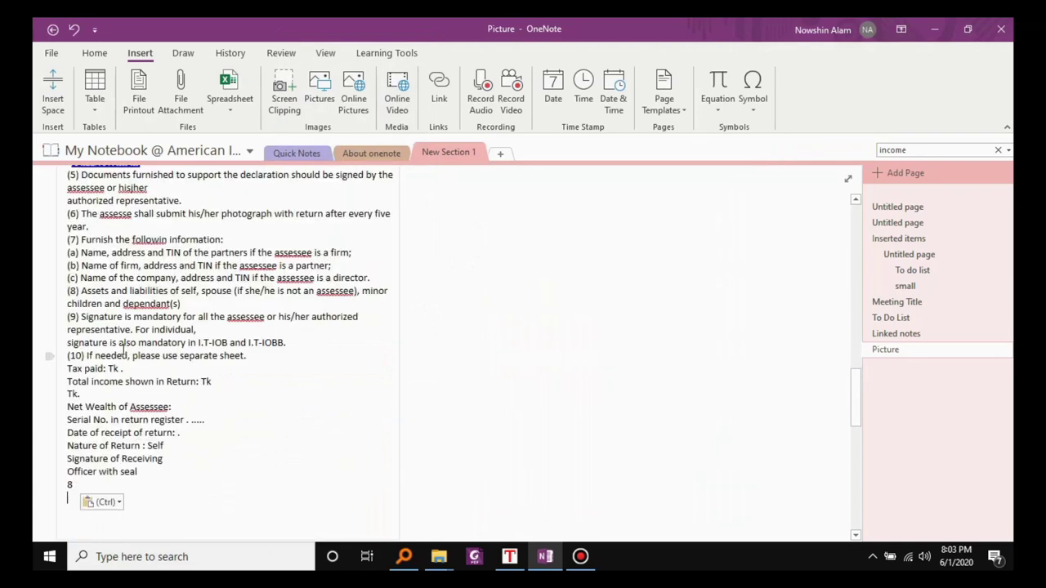
scroll(124, 353, "up", 10)
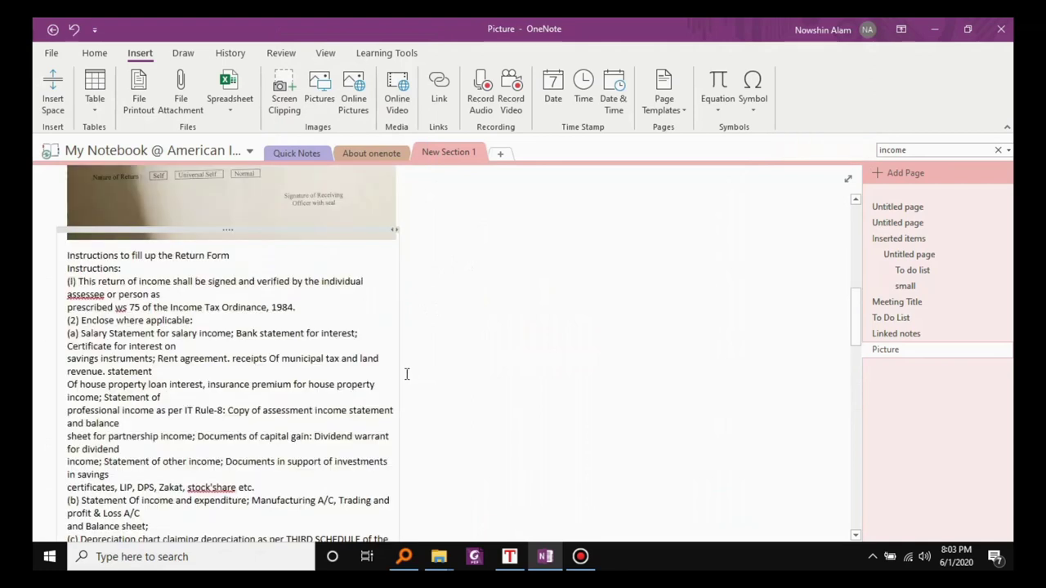
left_click_drag(396, 376, 537, 367)
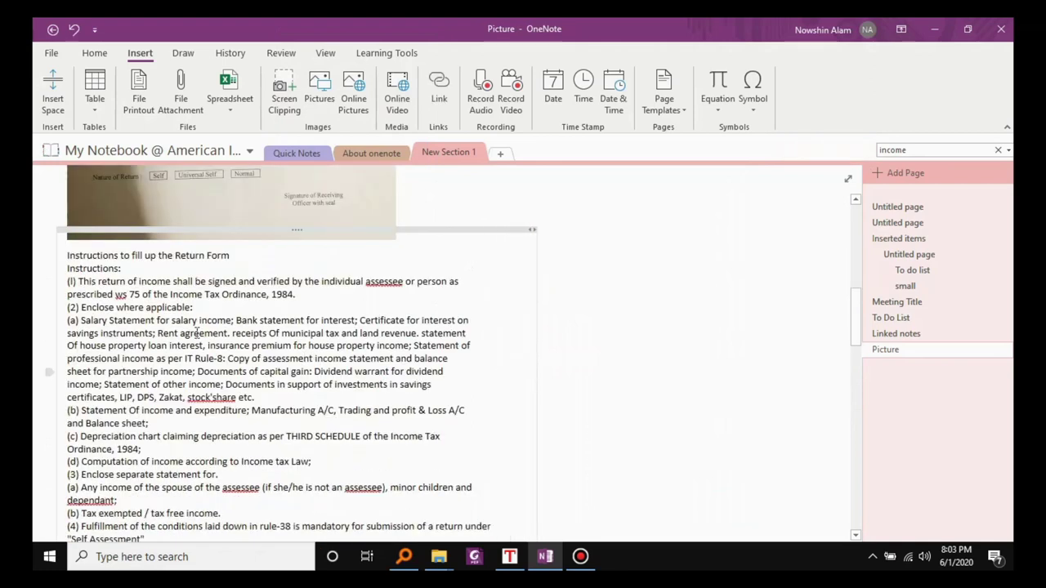
scroll(221, 290, "down", 2)
scroll(360, 419, "up", 3)
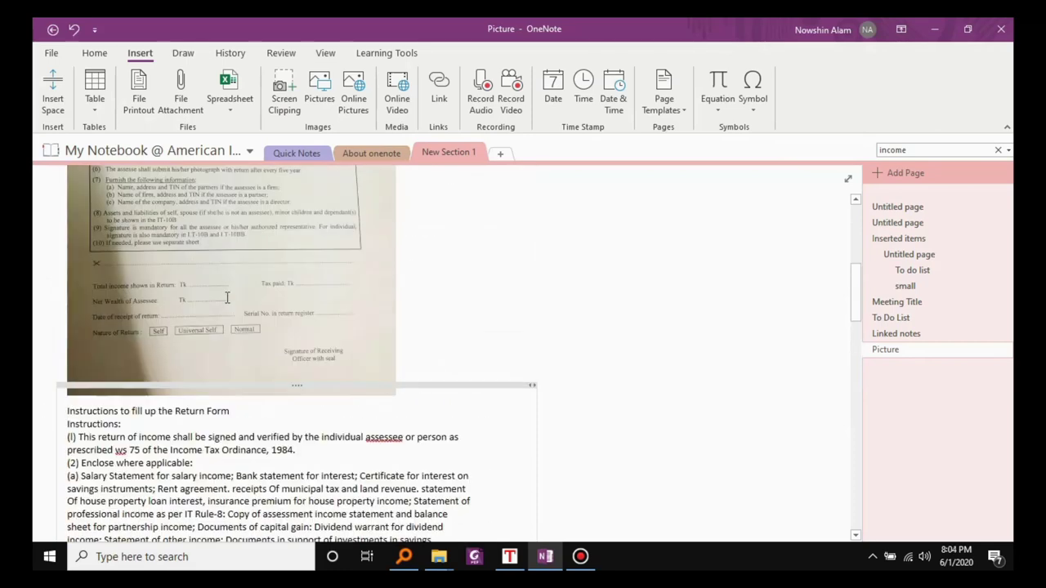
scroll(360, 419, "down", 10)
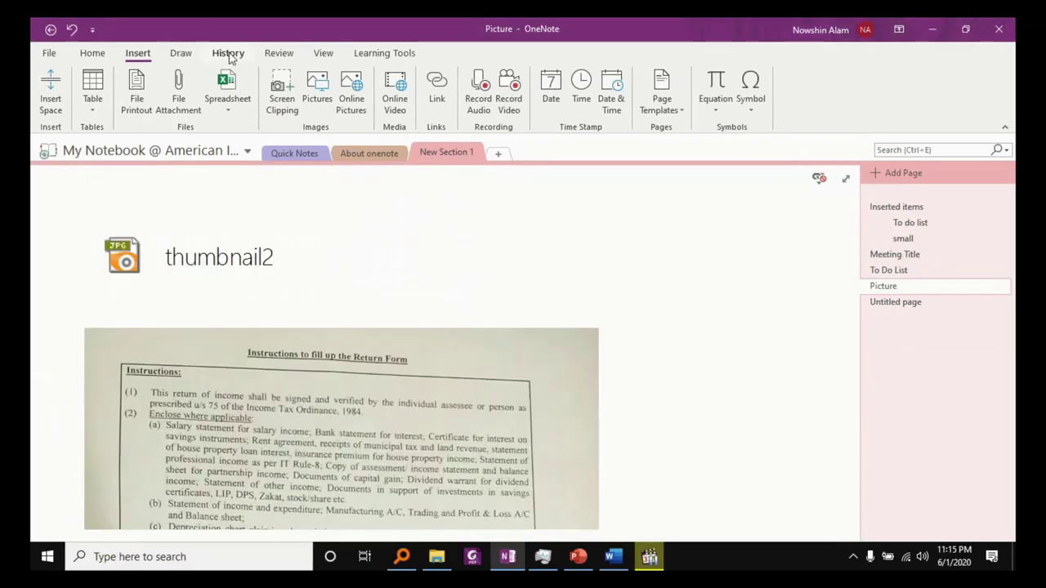
Browse the History and Review tabs and start a docked Linked Notes session.
left_click(230, 54)
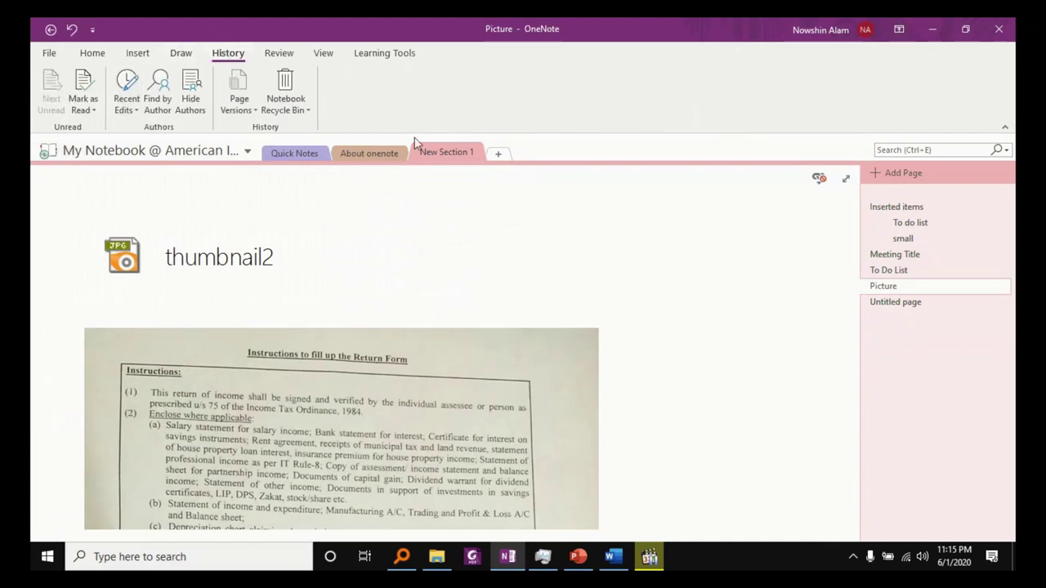
left_click(277, 55)
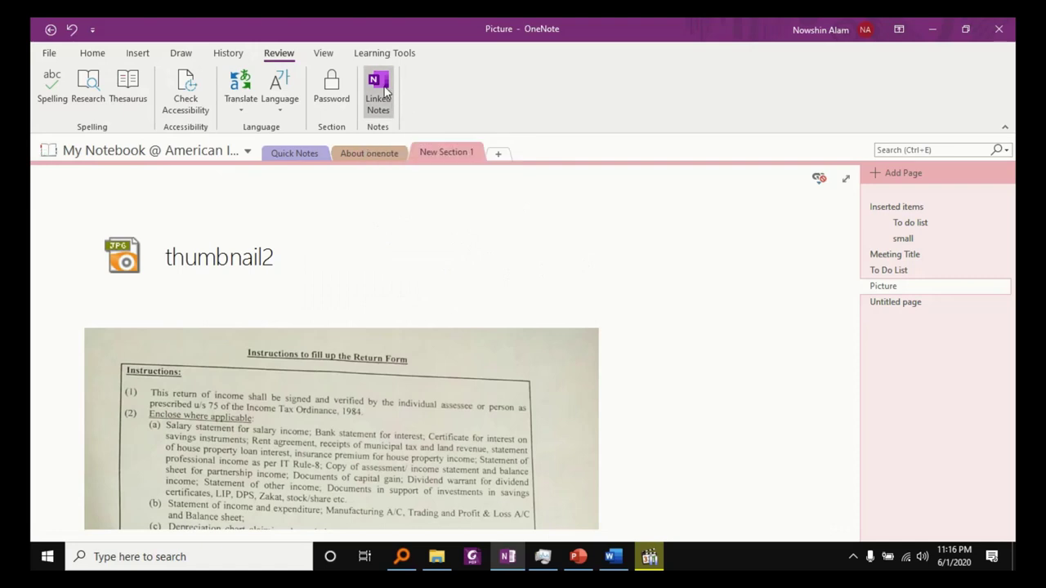
left_click(385, 91)
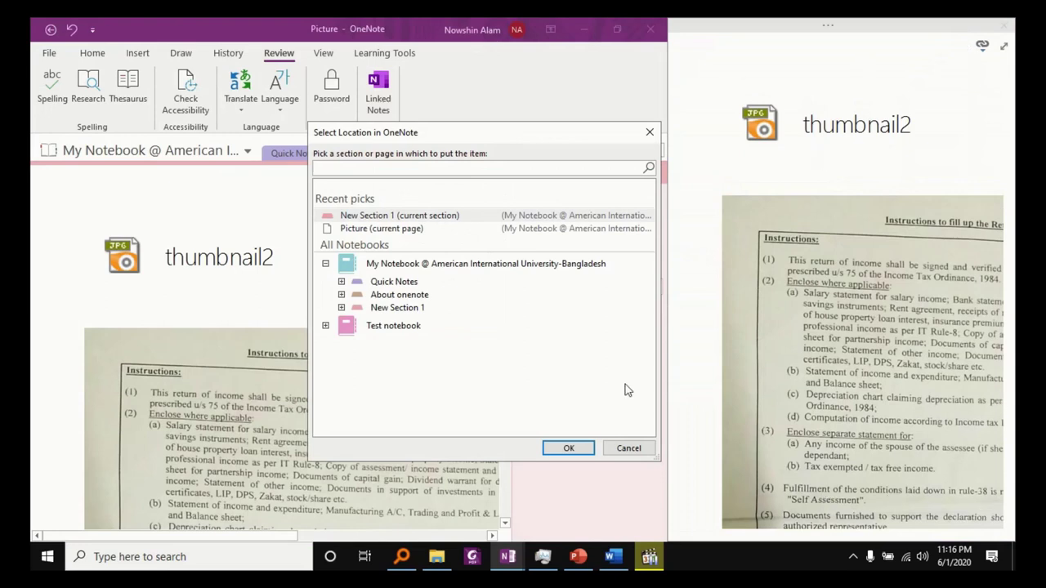
Pick Untitled page in New Section 1 for the linked notes and title it 'Linked notes'.
left_click(341, 309)
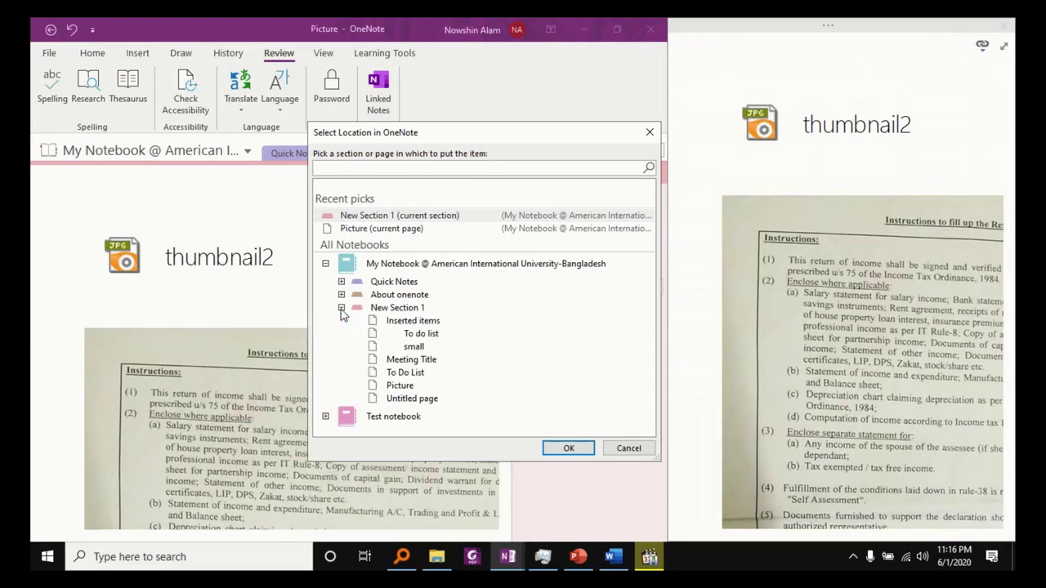
double_click(420, 399)
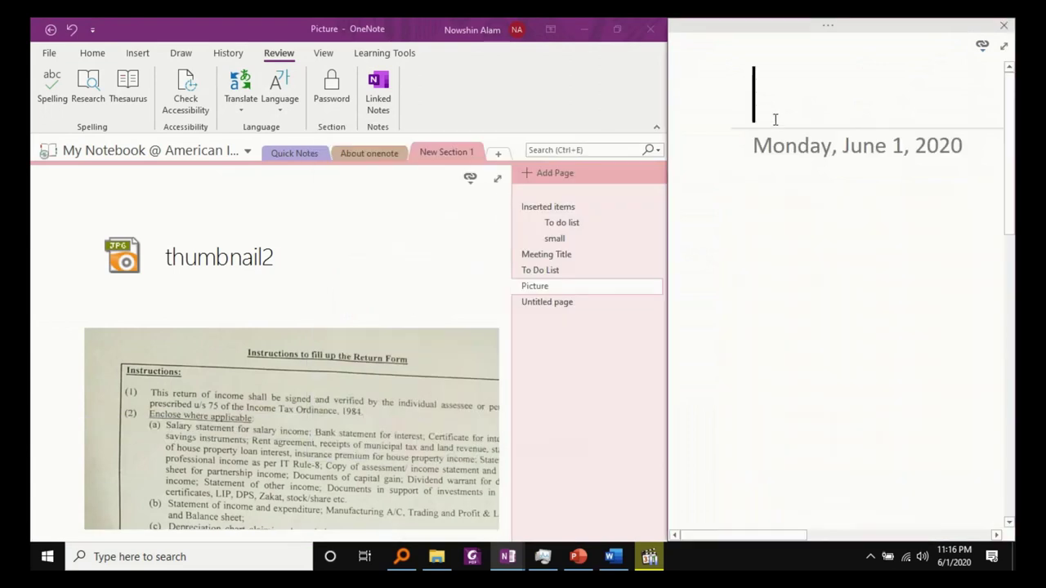
type("Linke")
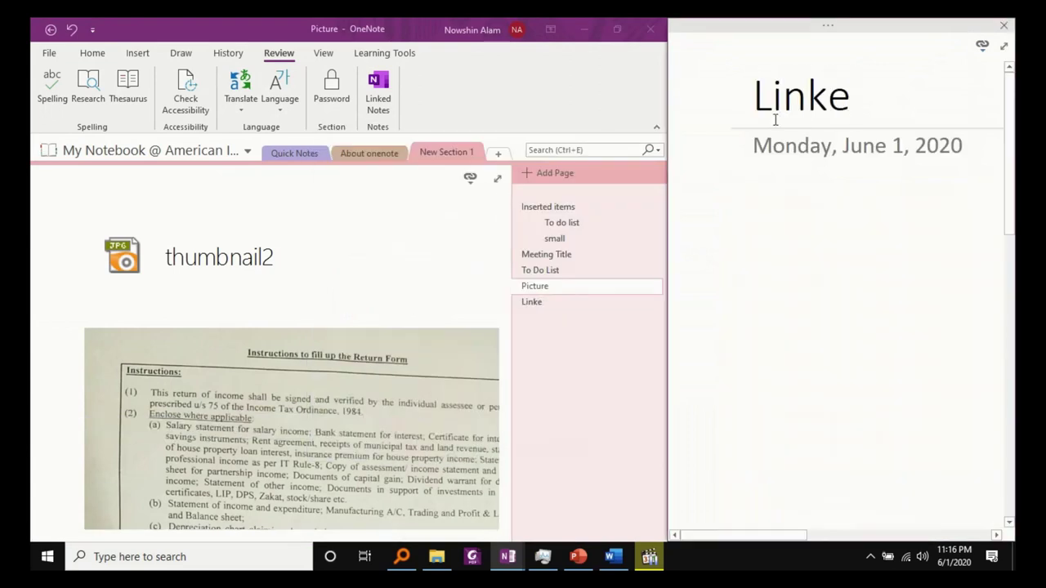
type("d notes")
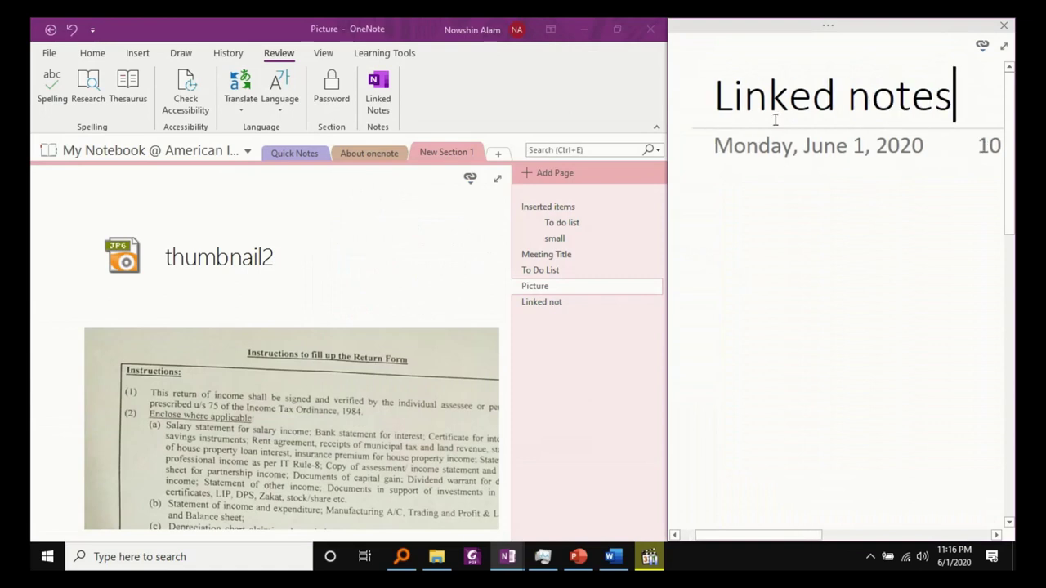
Bring References.docx to the front and start the linked note with 'RAR'.
left_click(617, 560)
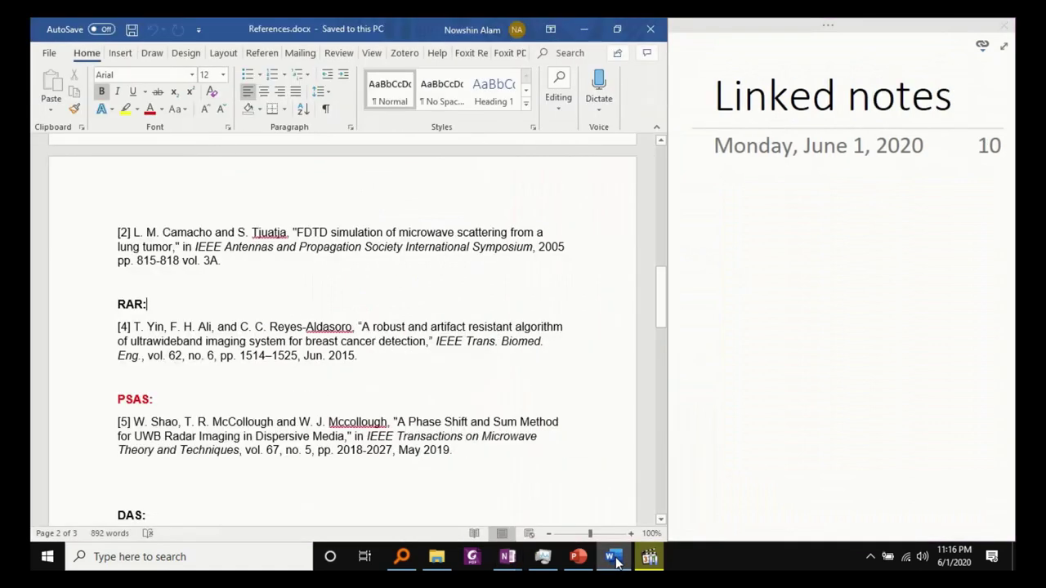
left_click(271, 285)
scroll(155, 310, "down", 1)
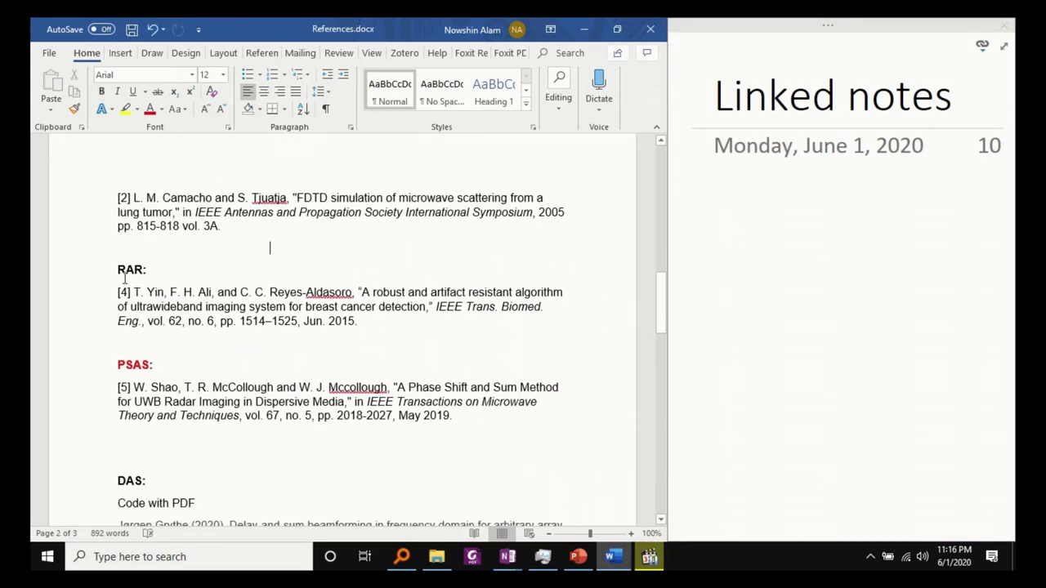
left_click(718, 201)
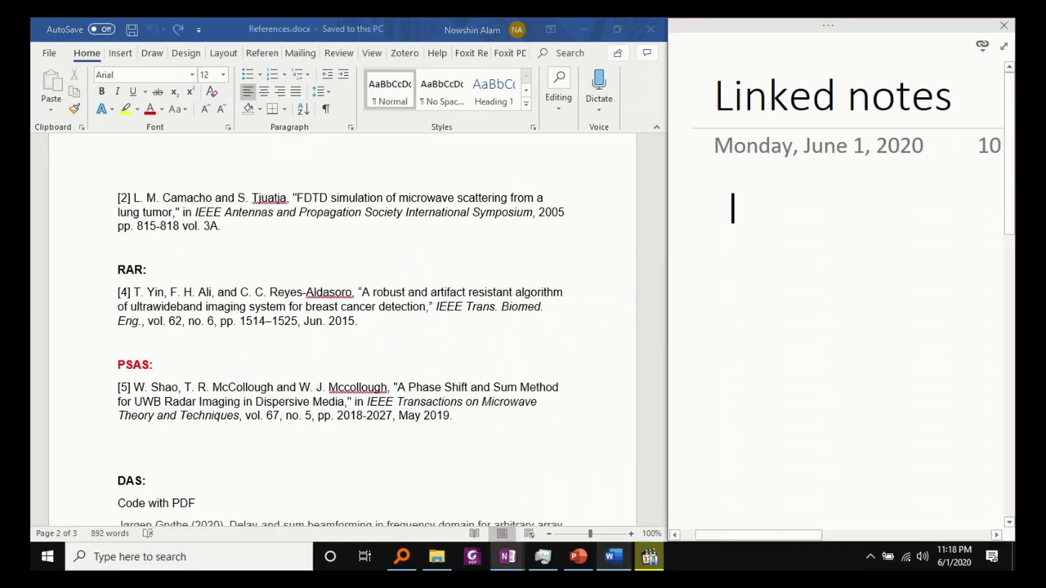
type("RAR")
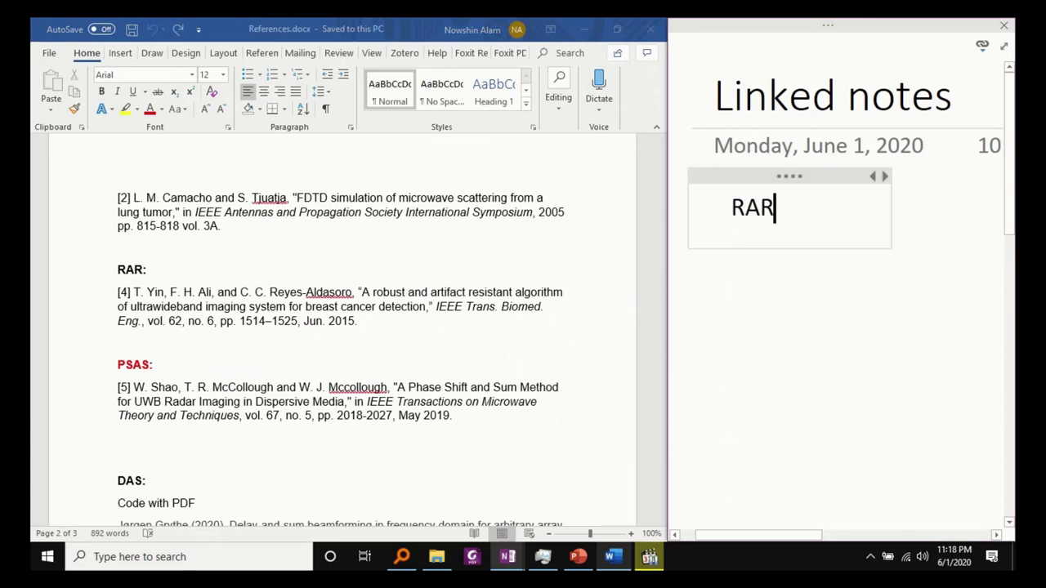
key("Return")
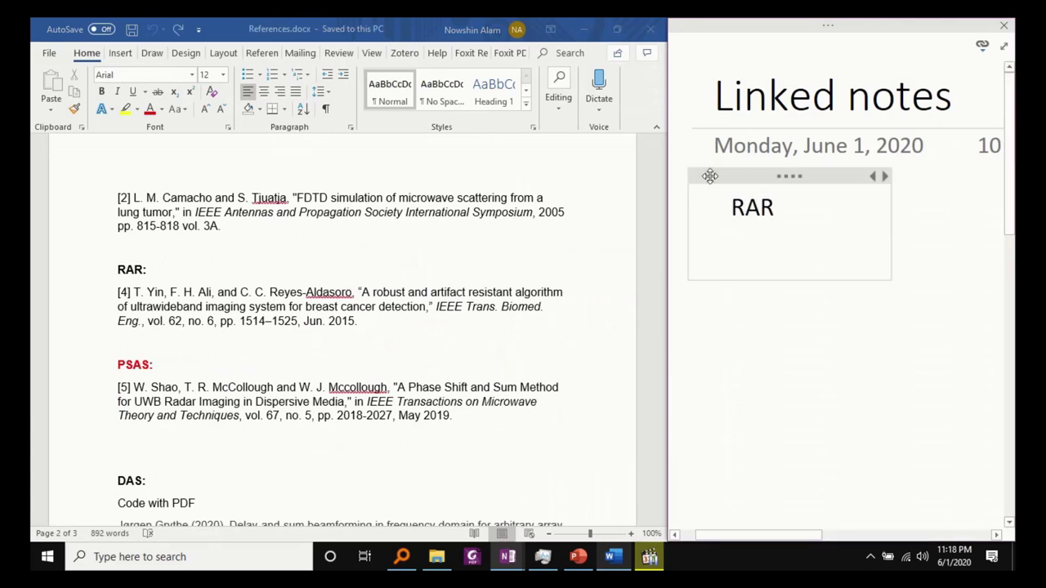
Move the note container and add 'PSAS' and 'DAS' on lines below RAR, fixing a typo.
left_click_drag(784, 176, 837, 245)
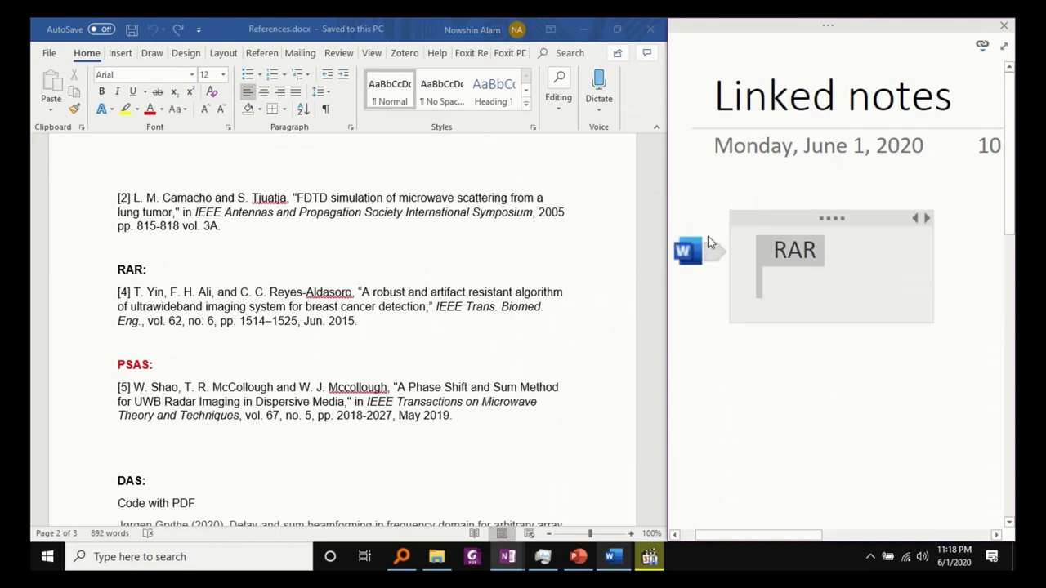
mouse_move(698, 264)
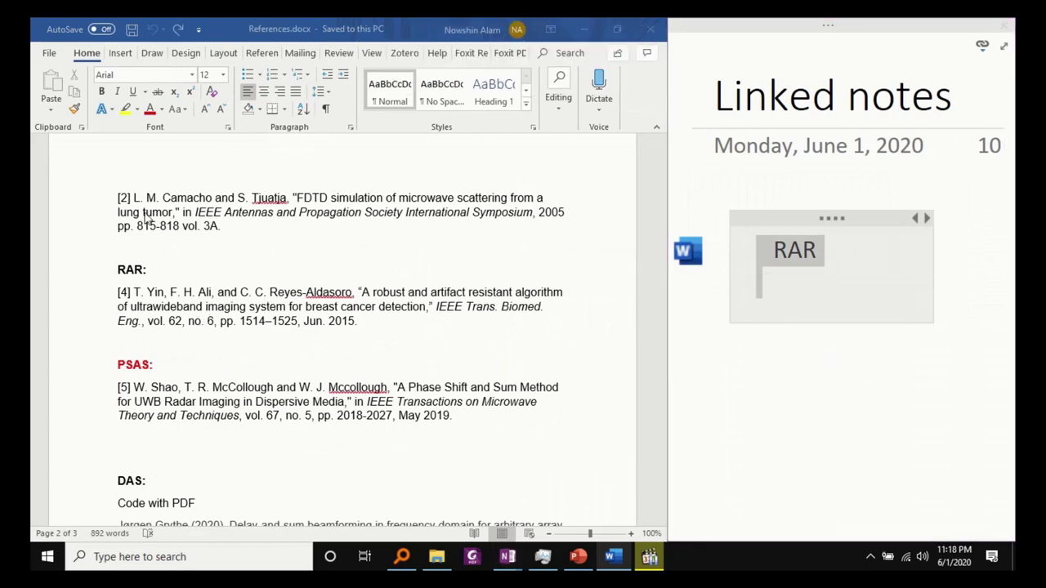
left_click(829, 262)
key("Return")
type("PSD")
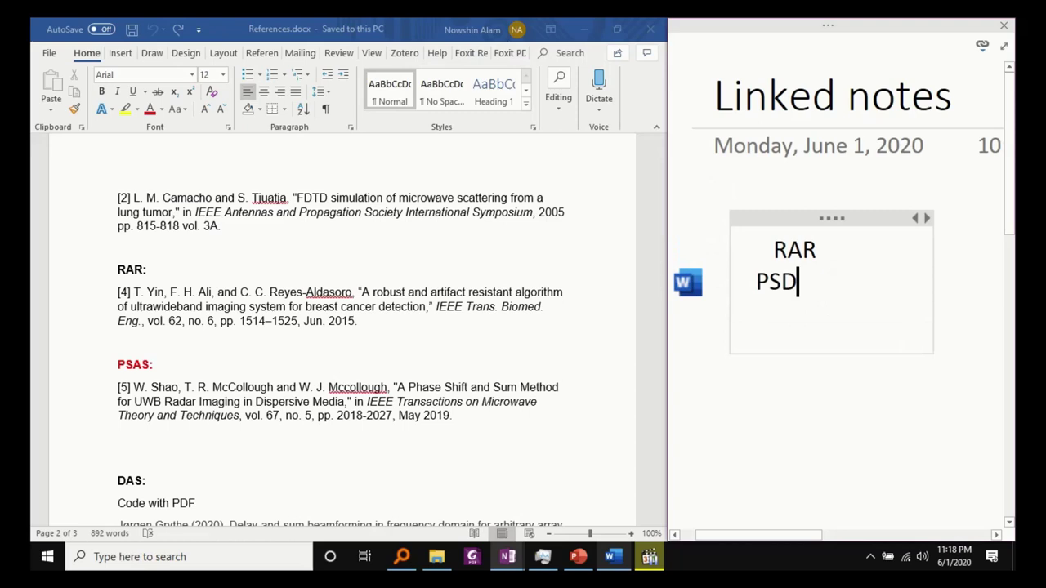
key("BackSpace")
key("BackSpace")
key("BackSpace")
key("BackSpace")
key("Home")
key("shift+Left")
key("BackSpace")
key("End")
key("Return")
type("PSA")
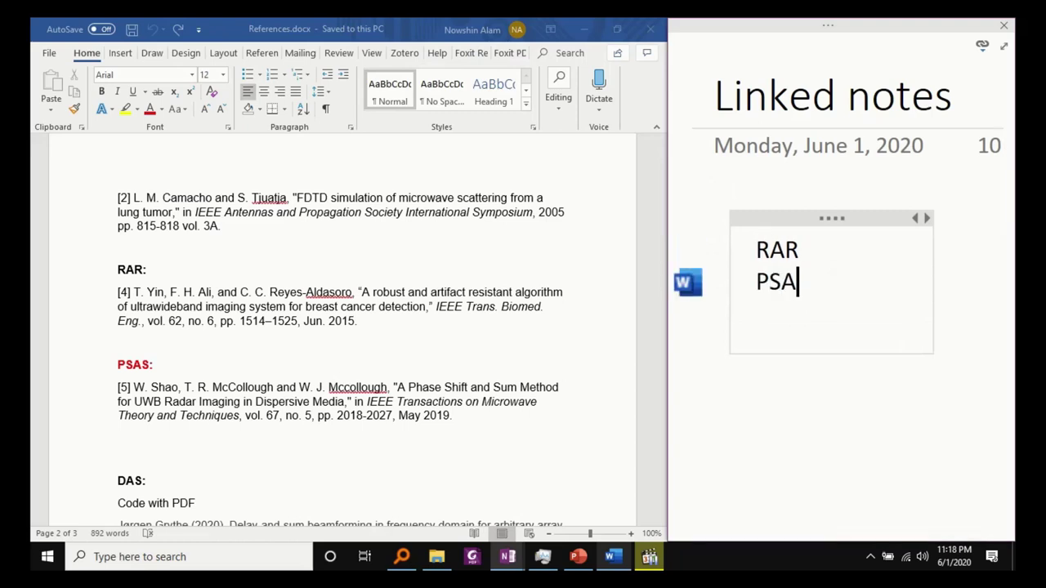
type("S")
key("Return")
type("DAS")
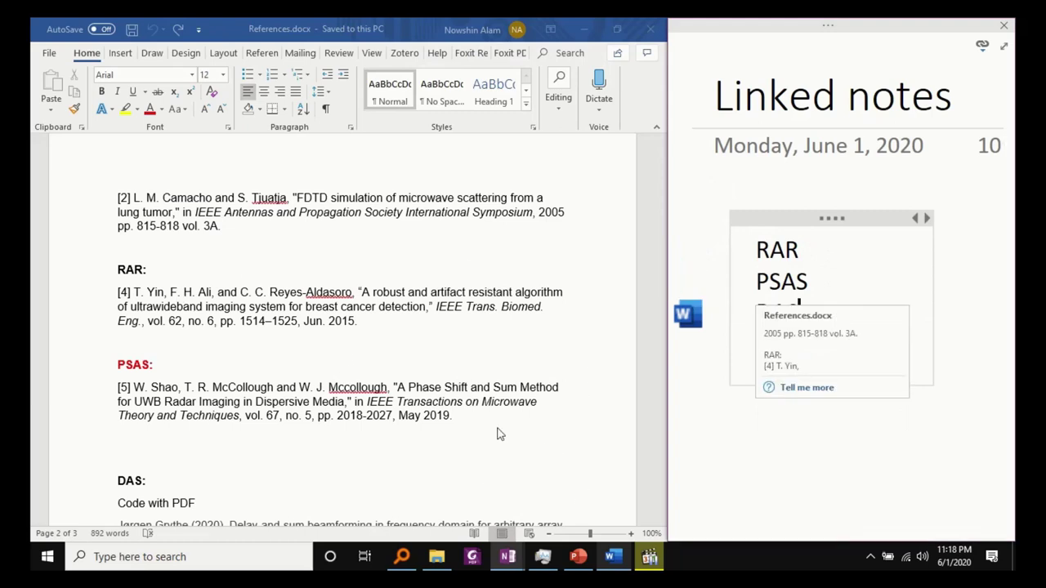
With the small.pptx Terminology slide active, add 'Income year' and 'Assessment year' to the note.
left_click(577, 557)
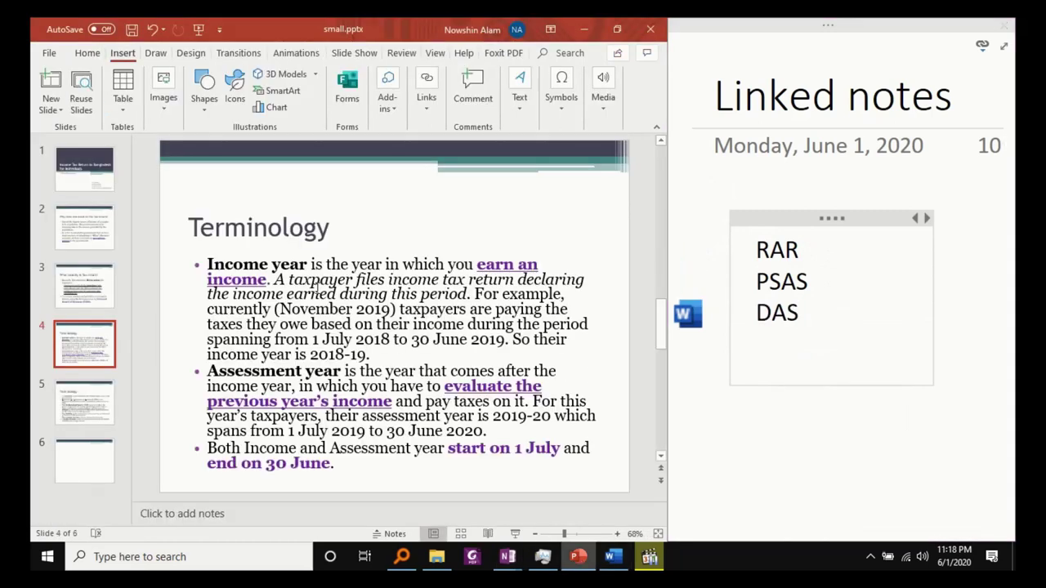
left_click(314, 286)
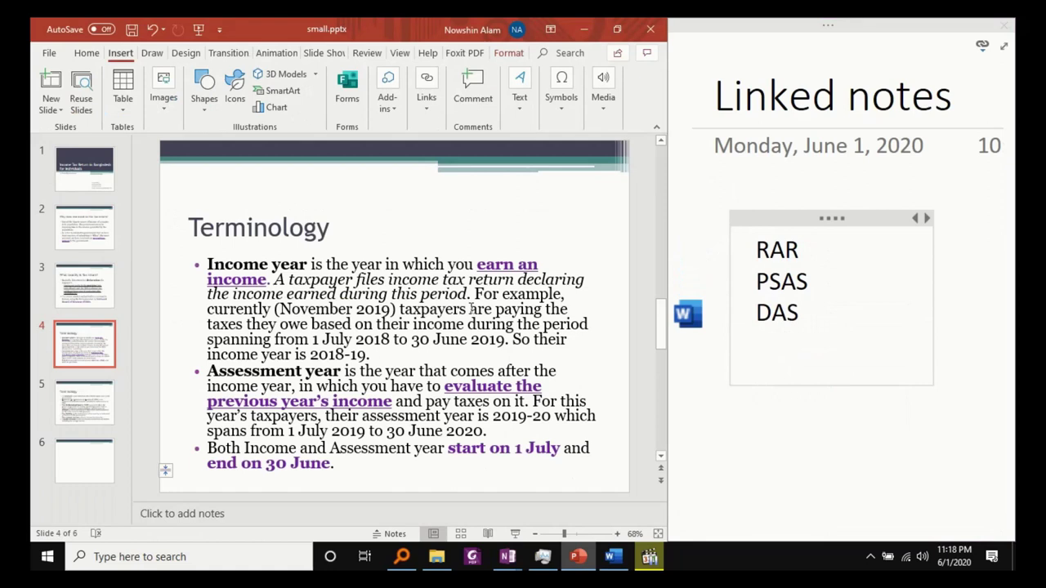
left_click(840, 335)
key("Return")
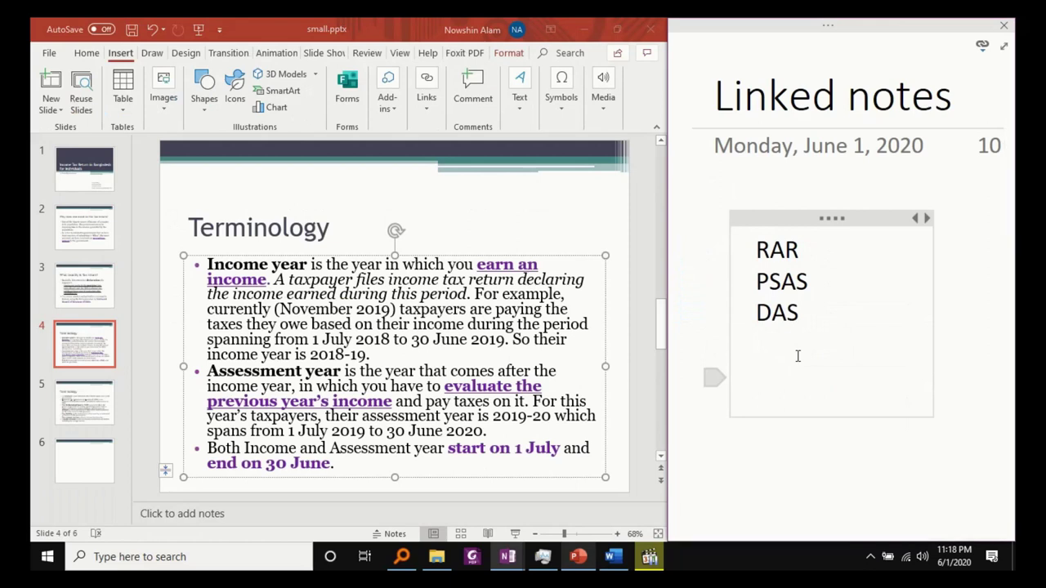
type("Invo")
key("BackSpace")
key("BackSpace")
type("c")
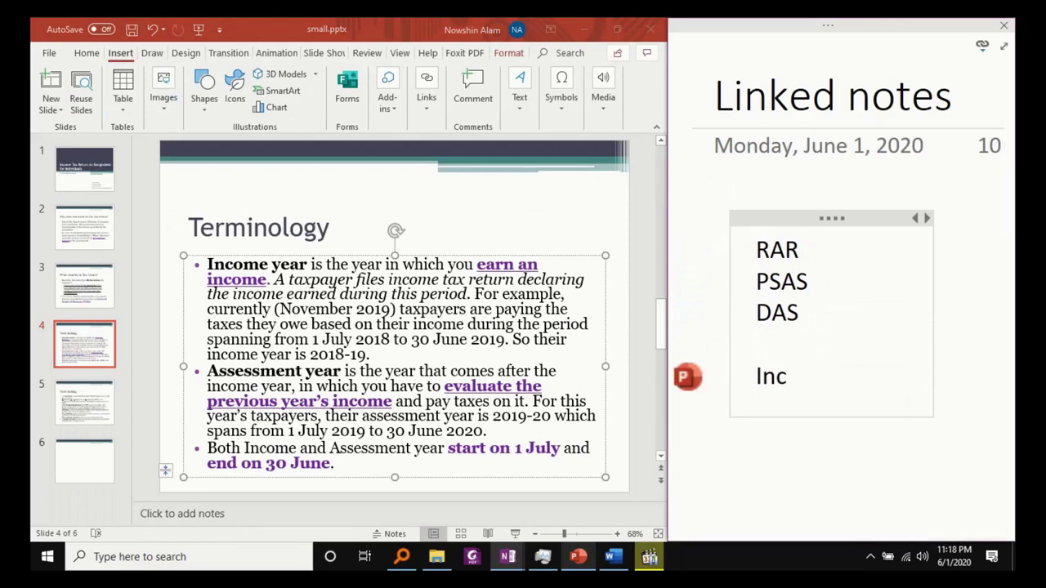
type("ome year")
key("Return")
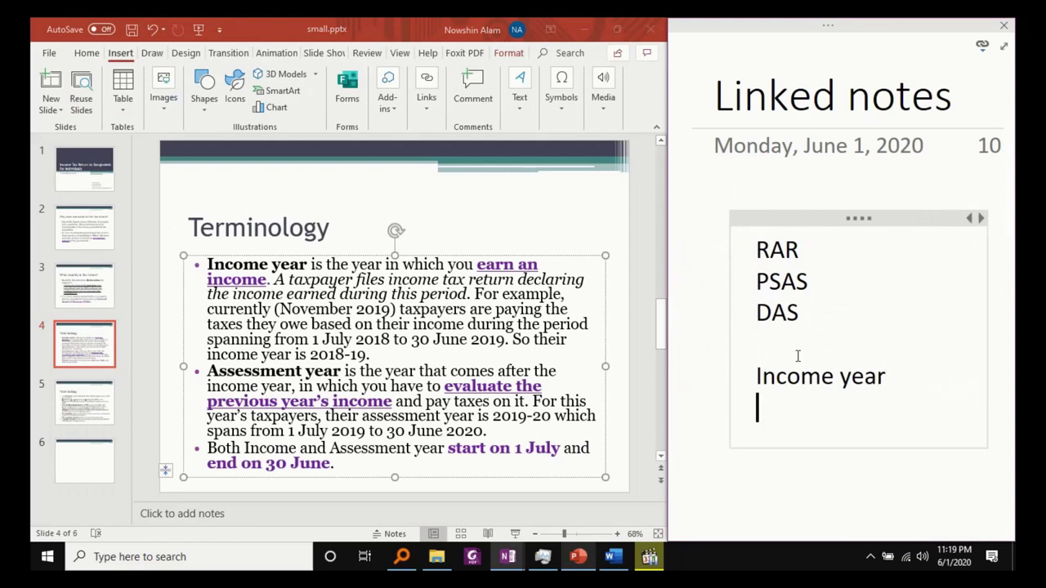
type("Assess")
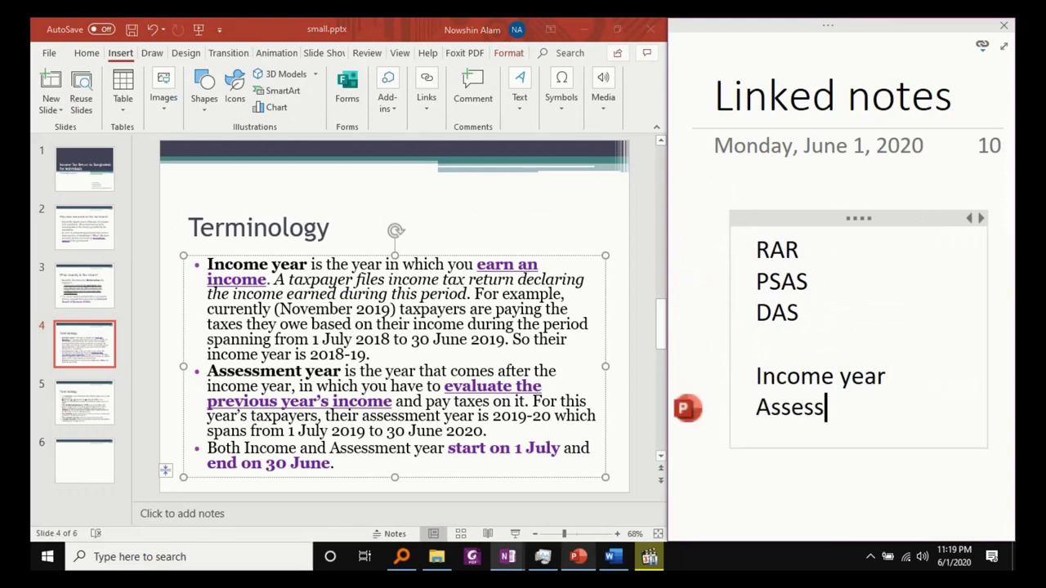
type("ment year")
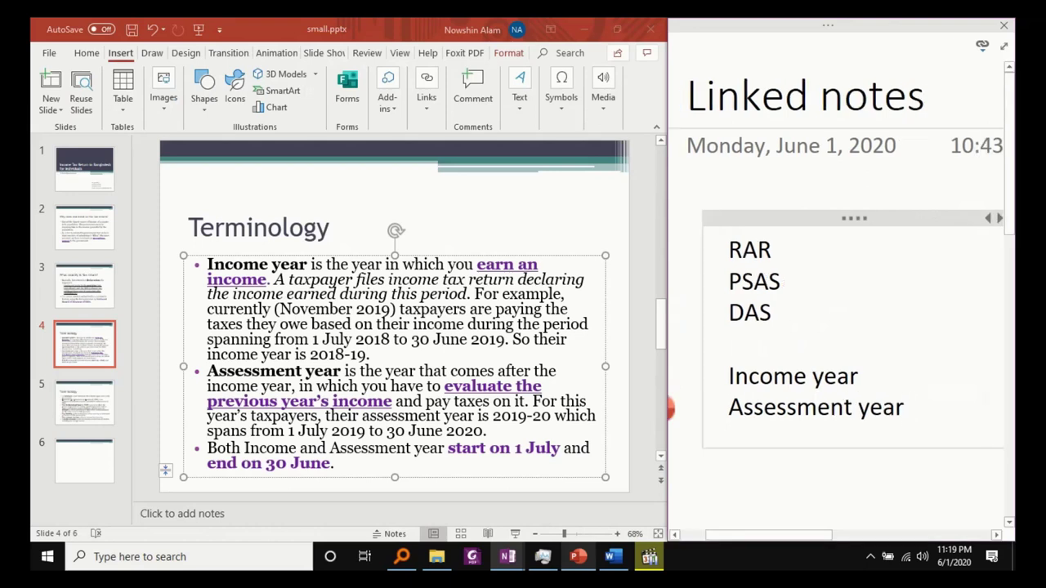
Bring References.docx back to the front beside the linked notes.
left_click_drag(813, 540, 783, 539)
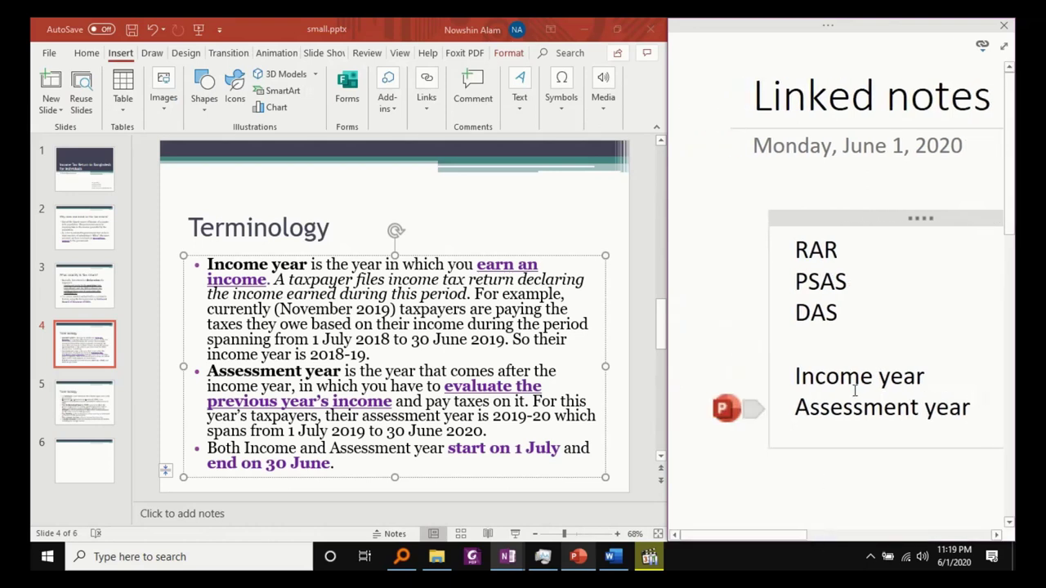
mouse_move(721, 403)
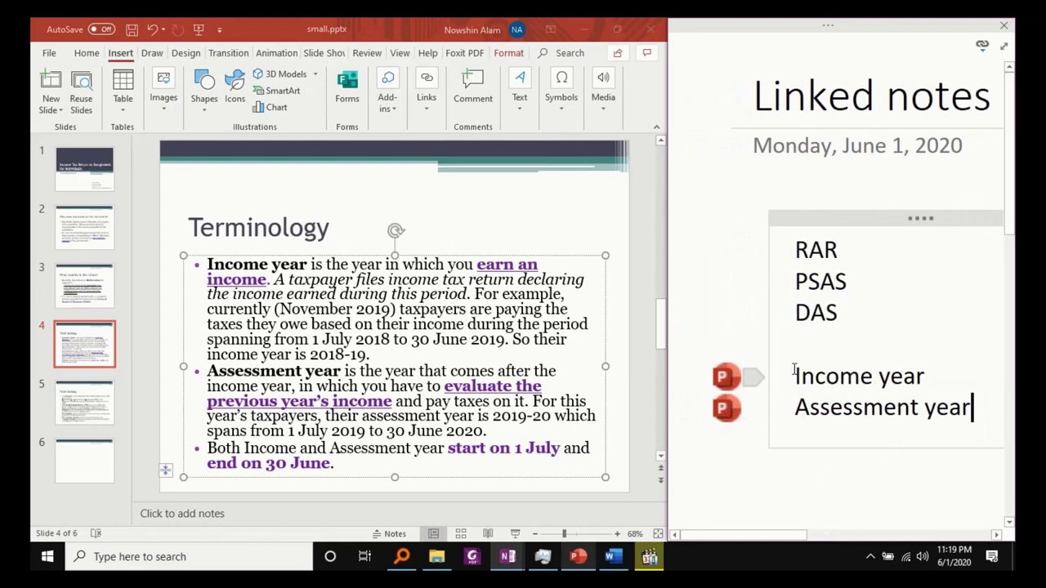
mouse_move(735, 314)
left_click(613, 556)
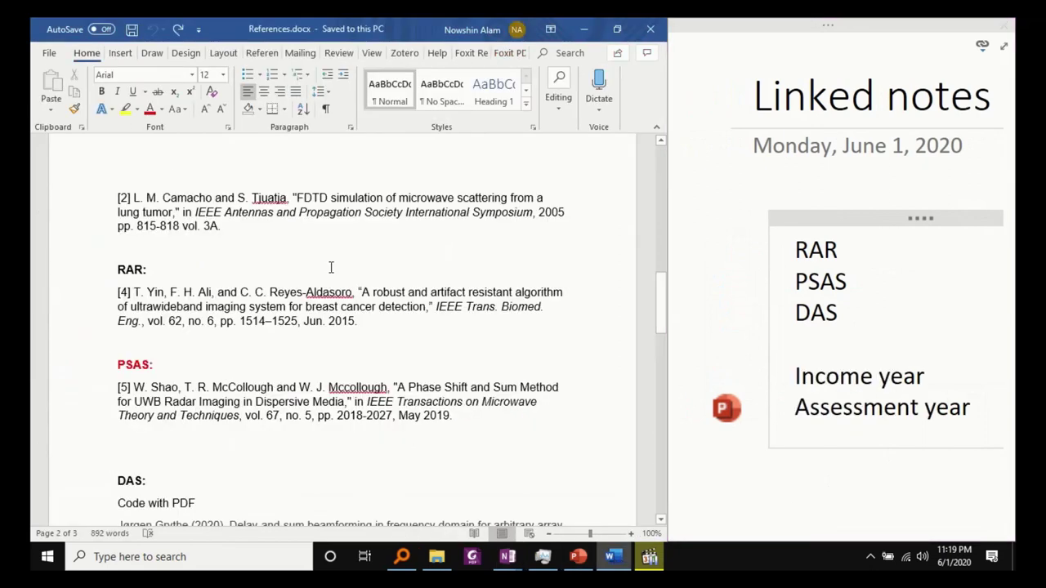
Close Word and reopen References.docx through the note's Word link, accepting the warning.
left_click(649, 33)
mouse_move(740, 320)
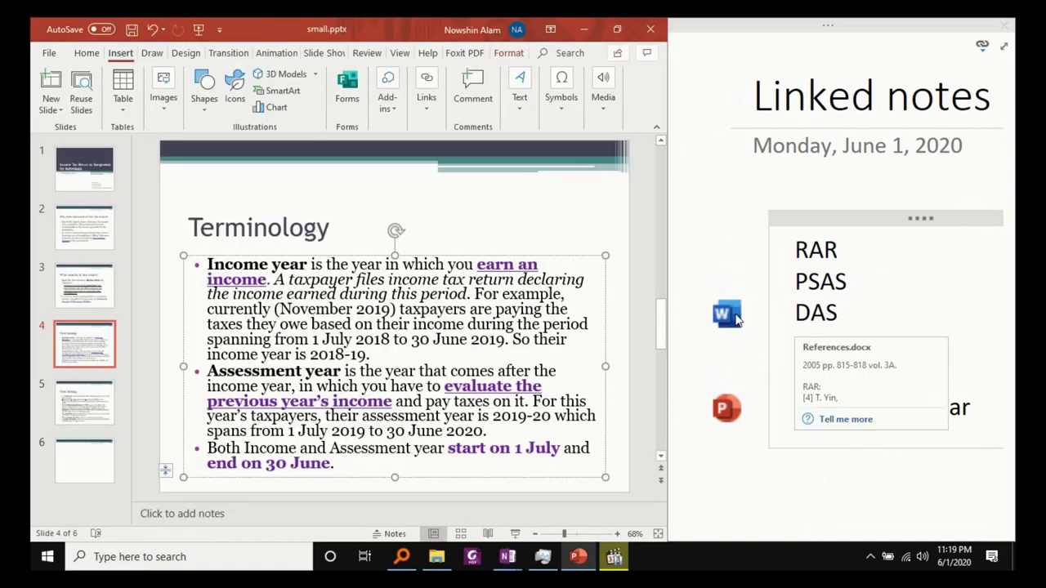
double_click(735, 319)
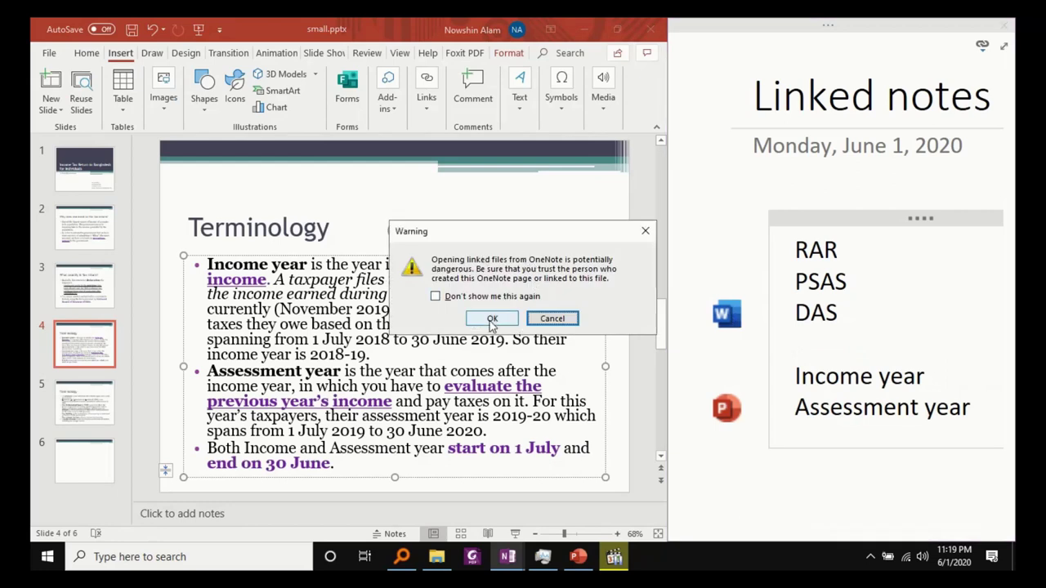
left_click(492, 320)
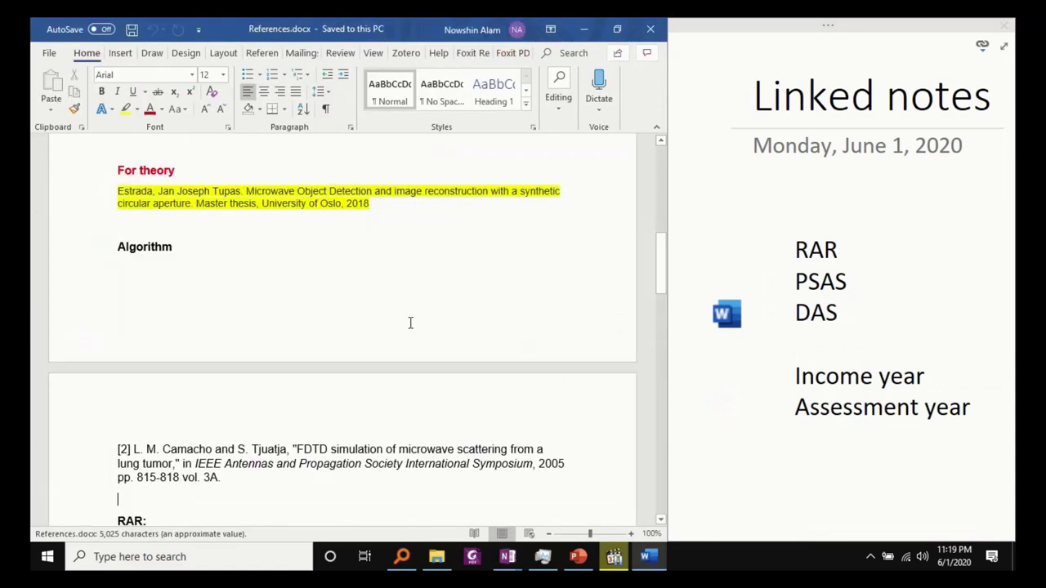
scroll(432, 300, "up", 5)
scroll(434, 303, "down", 12)
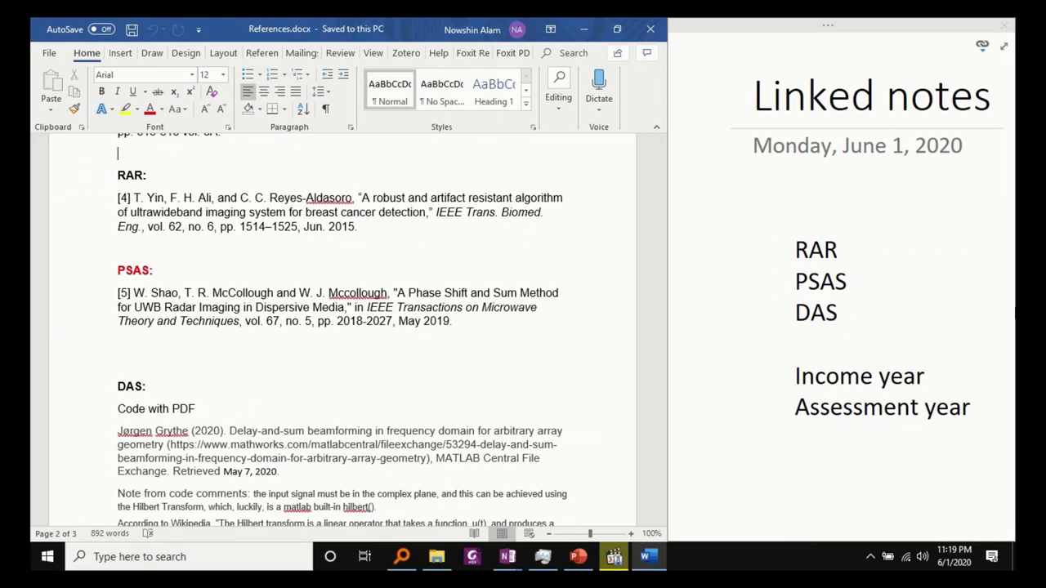
left_click(796, 281)
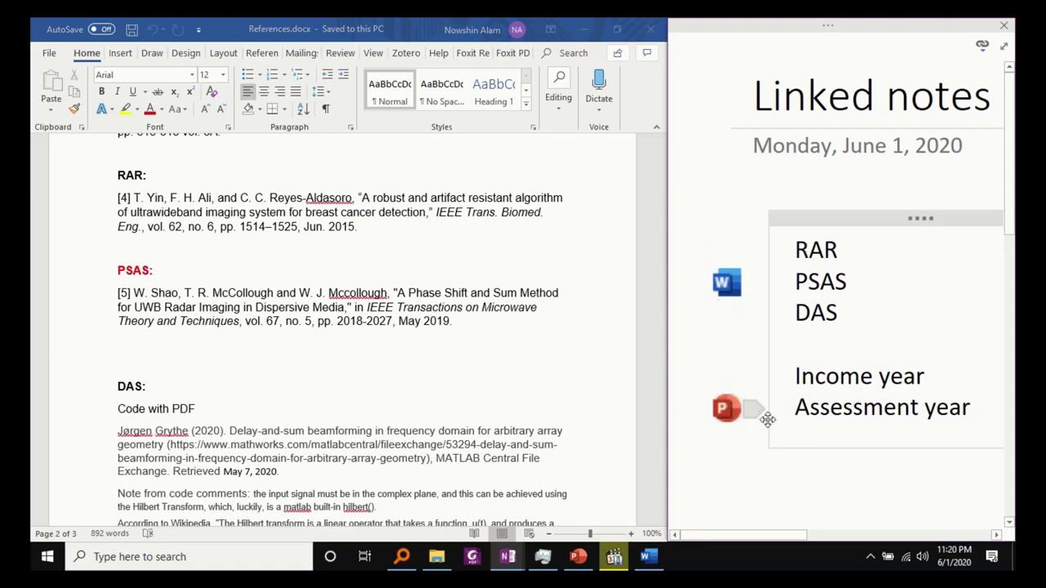
Undock the linked notes into a normal window and switch to the Picture page window.
left_click(983, 48)
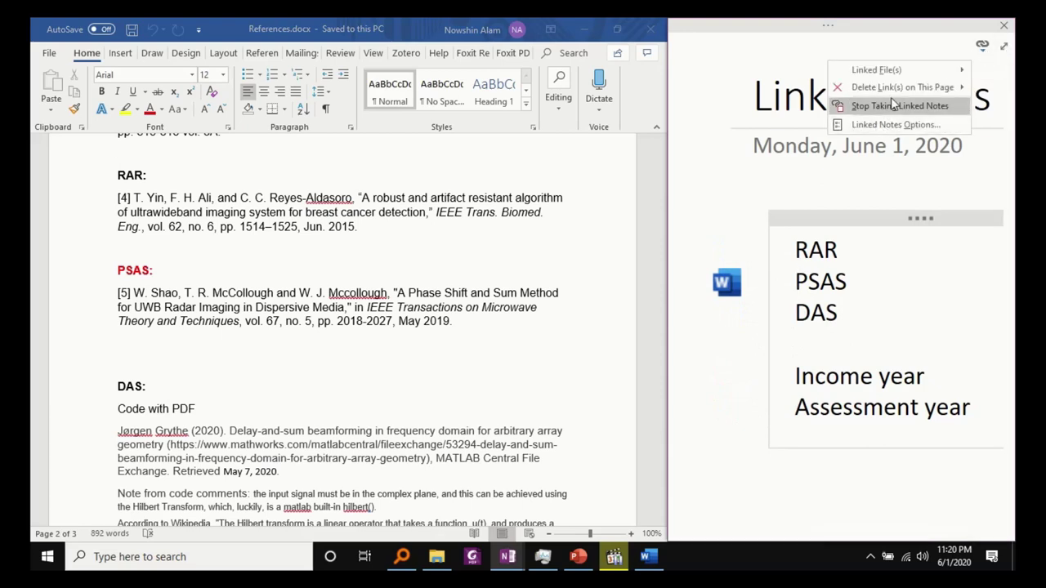
left_click(1006, 49)
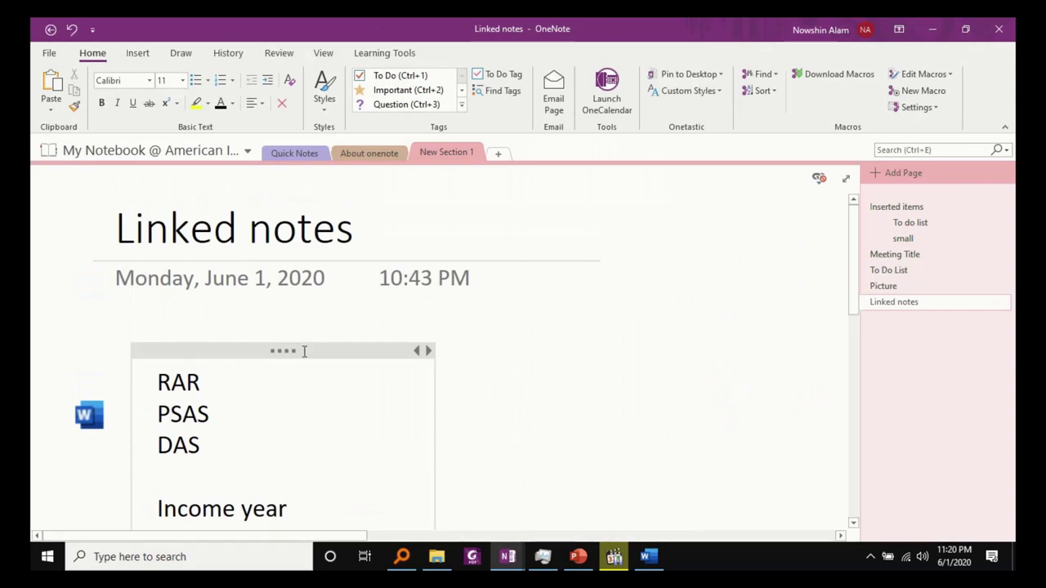
mouse_move(507, 557)
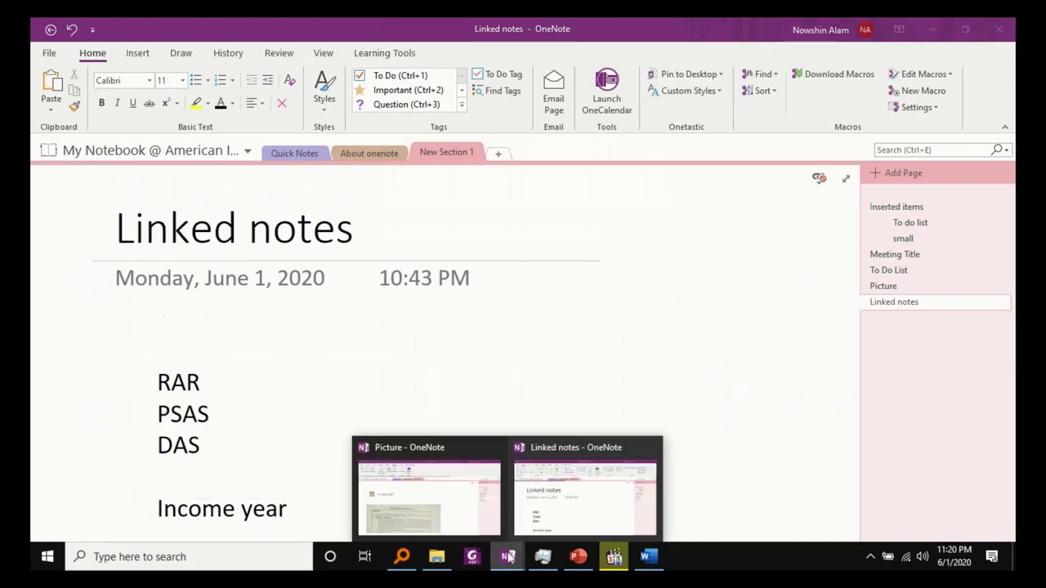
left_click(448, 490)
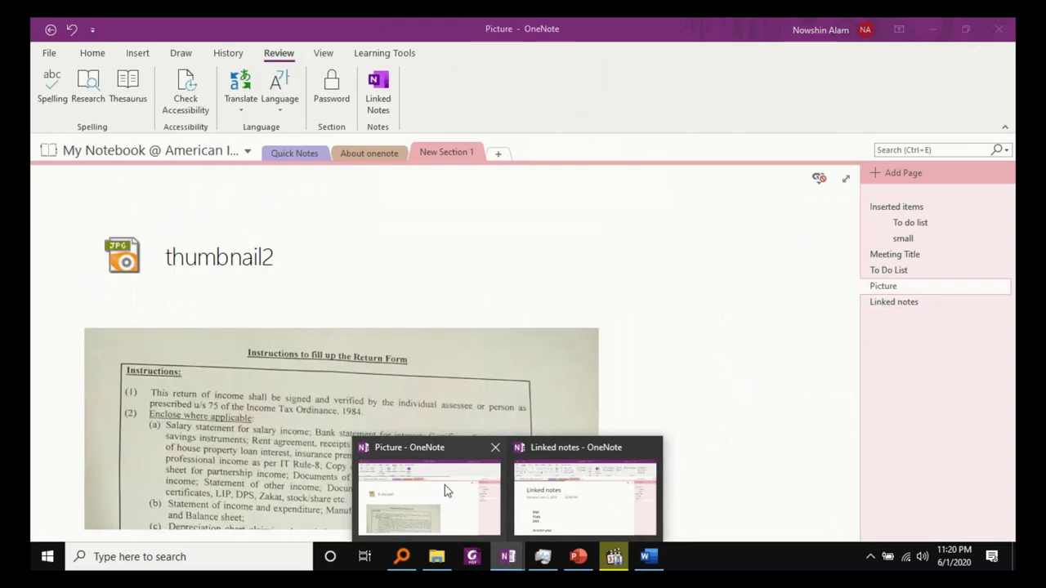
Dock the OneNote window to the desktop, then restore it to a normal full window.
left_click(329, 57)
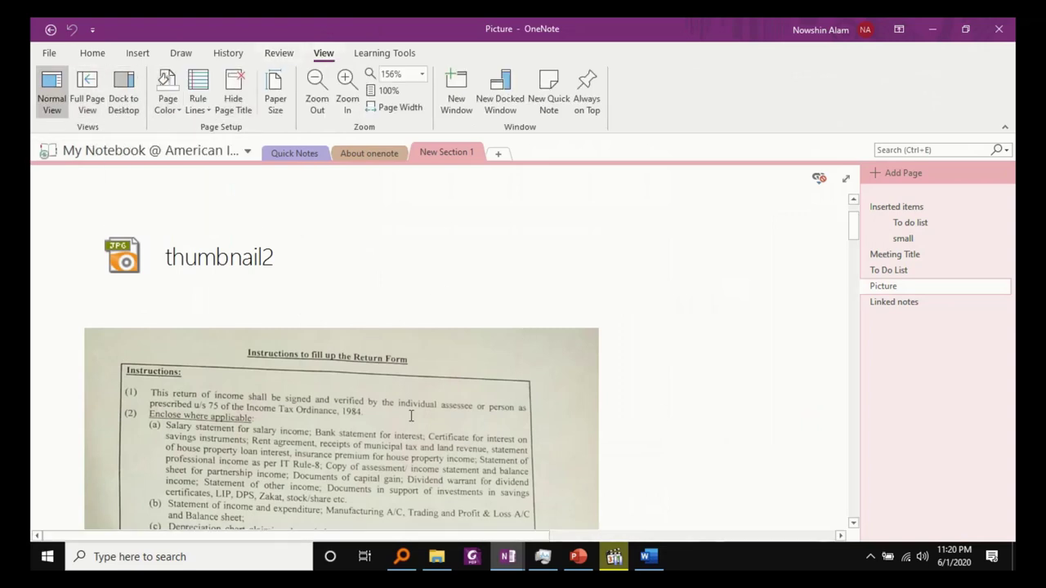
left_click(124, 90)
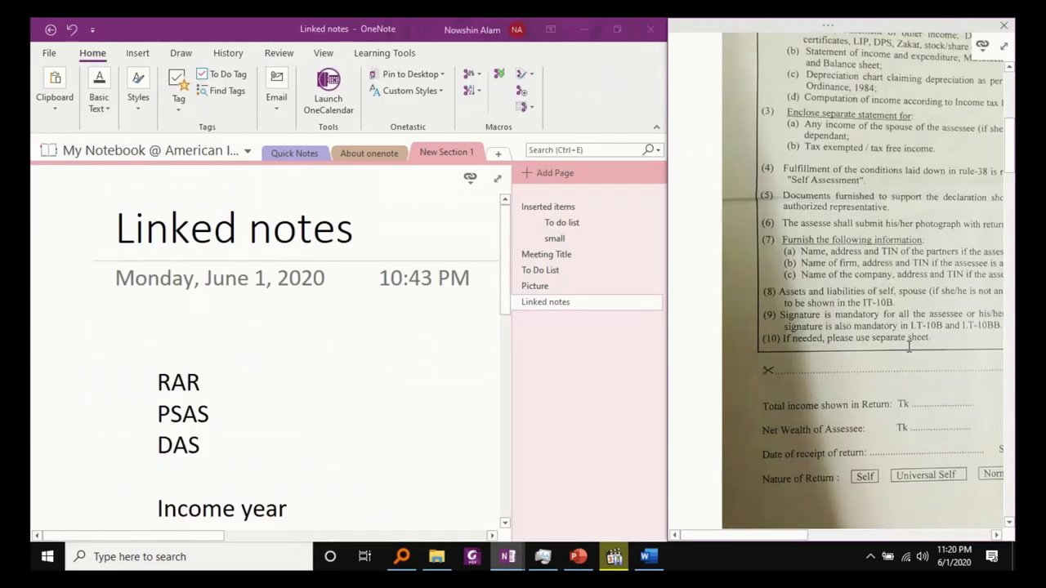
left_click(1004, 47)
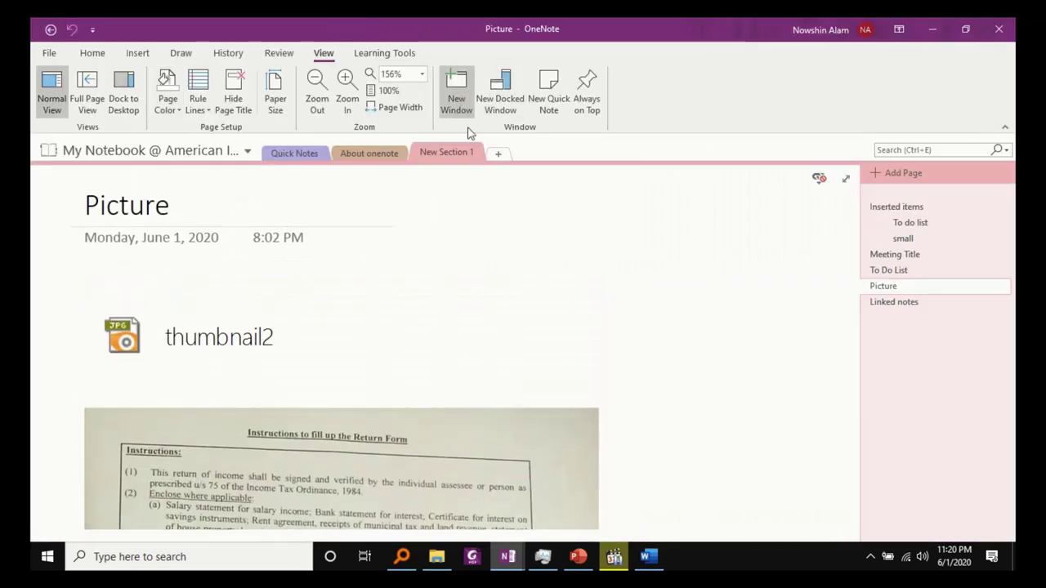
Open the Picture page in a new window and then in a new docked window.
mouse_move(507, 556)
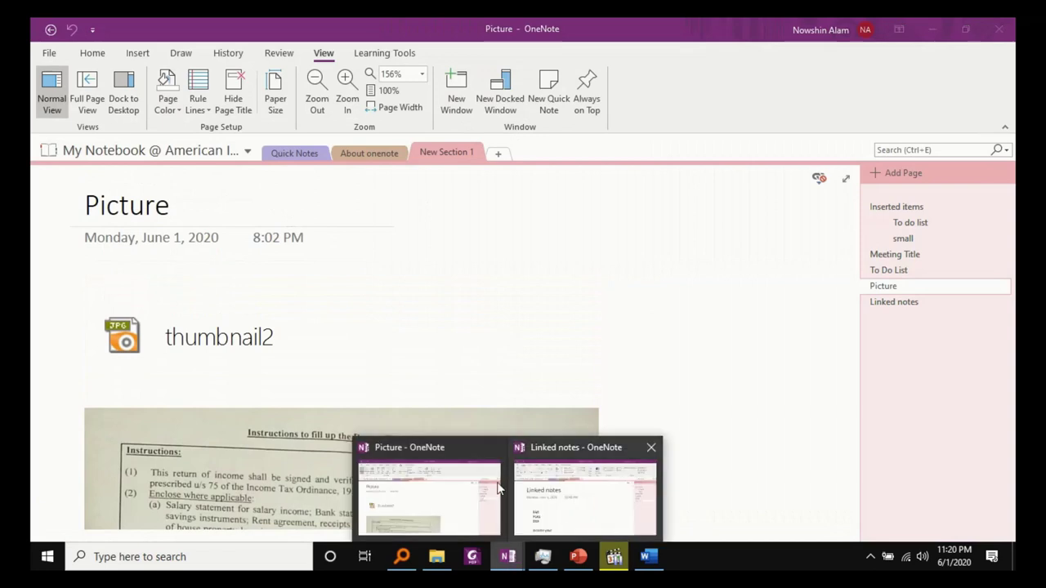
left_click(457, 90)
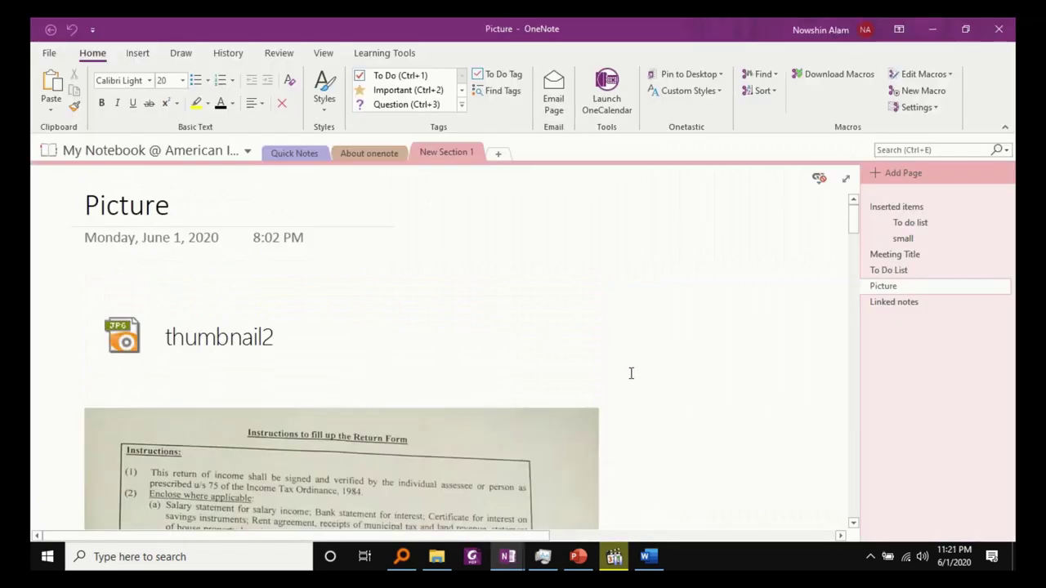
mouse_move(508, 557)
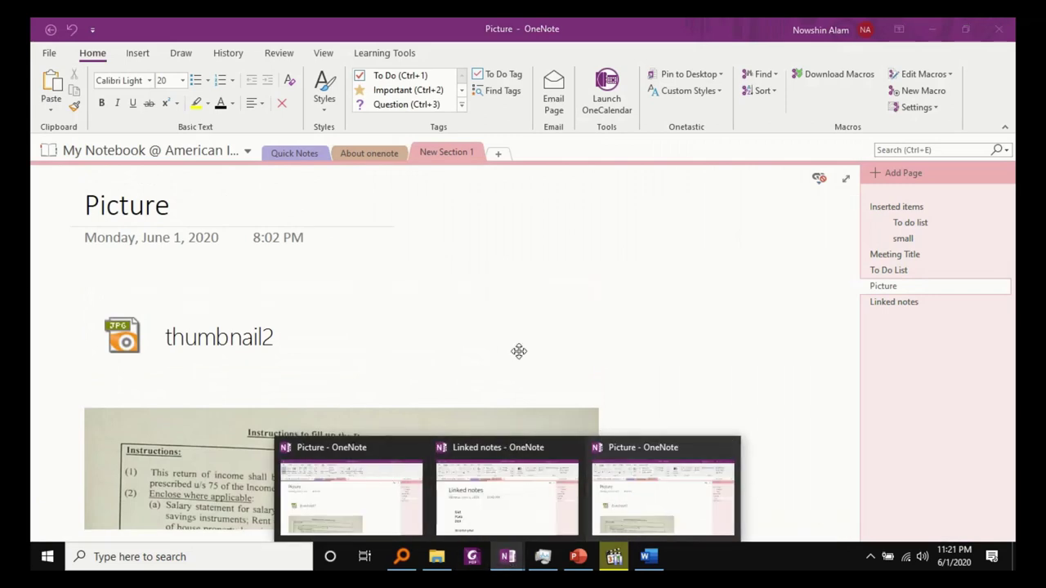
left_click(400, 476)
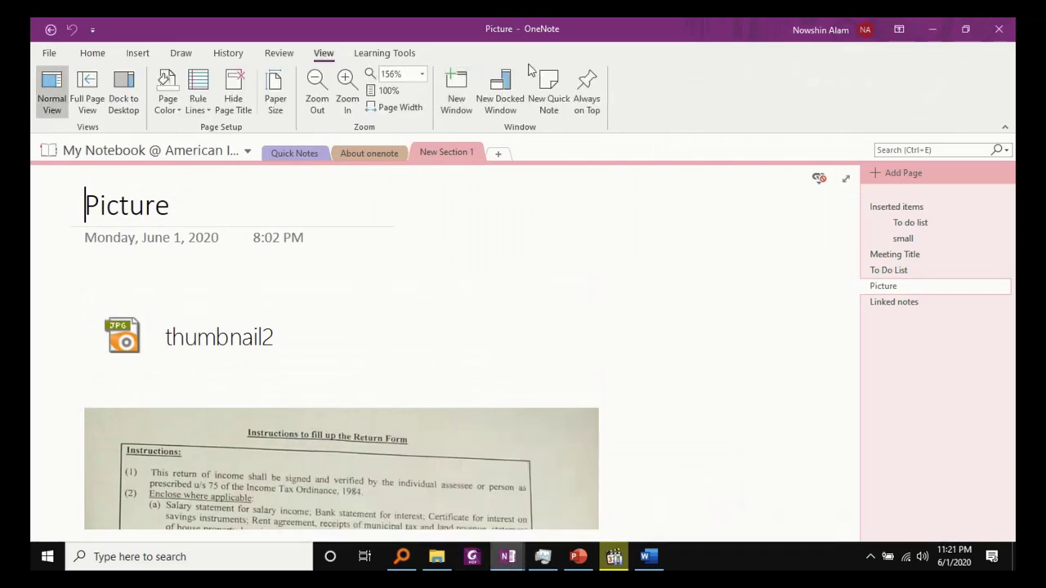
left_click(505, 90)
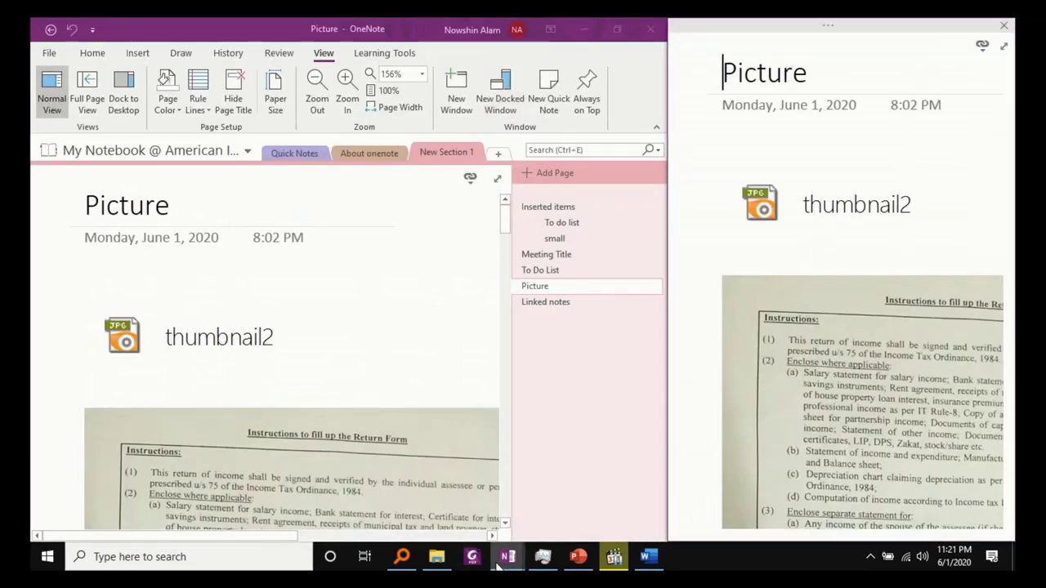
Close the extra Linked notes, duplicate Picture and docked windows, leaving one.
mouse_move(506, 559)
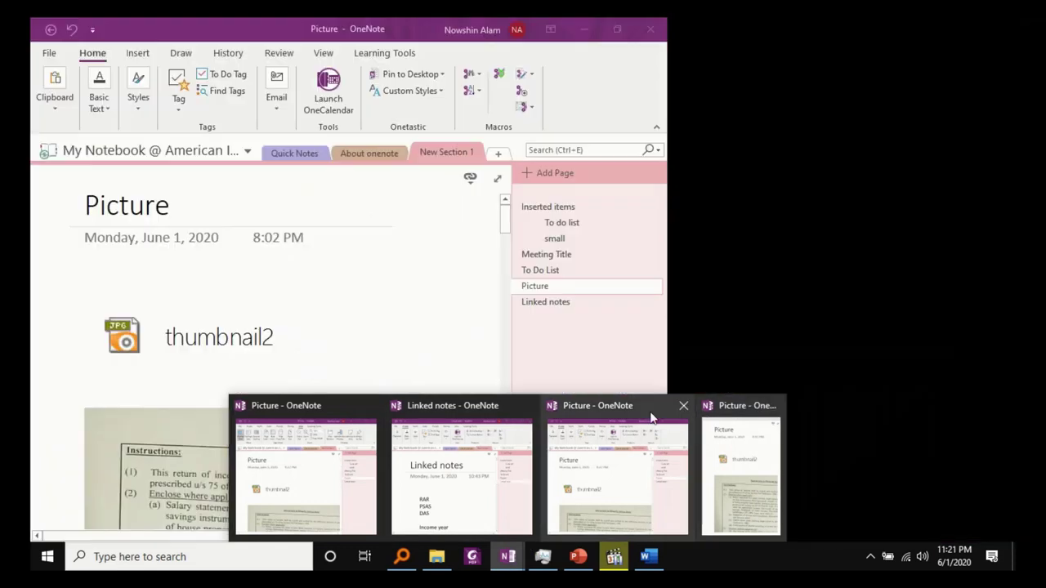
left_click(528, 406)
left_click(605, 406)
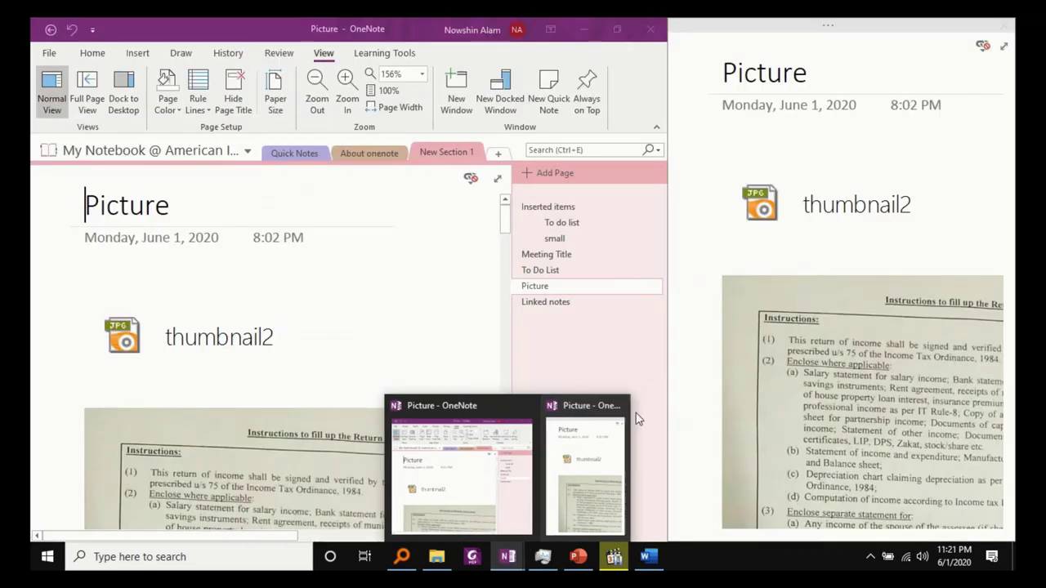
left_click(619, 402)
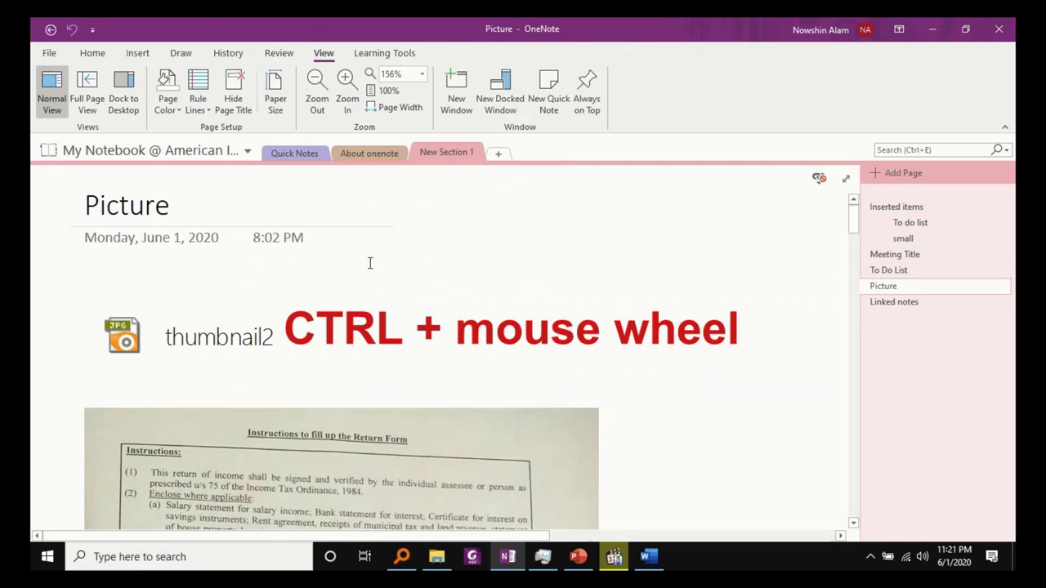
Zoom the Picture page in and out, settling at 64% to show the whole photo.
scroll(369, 263, "down", 1)
scroll(259, 250, "up", 4)
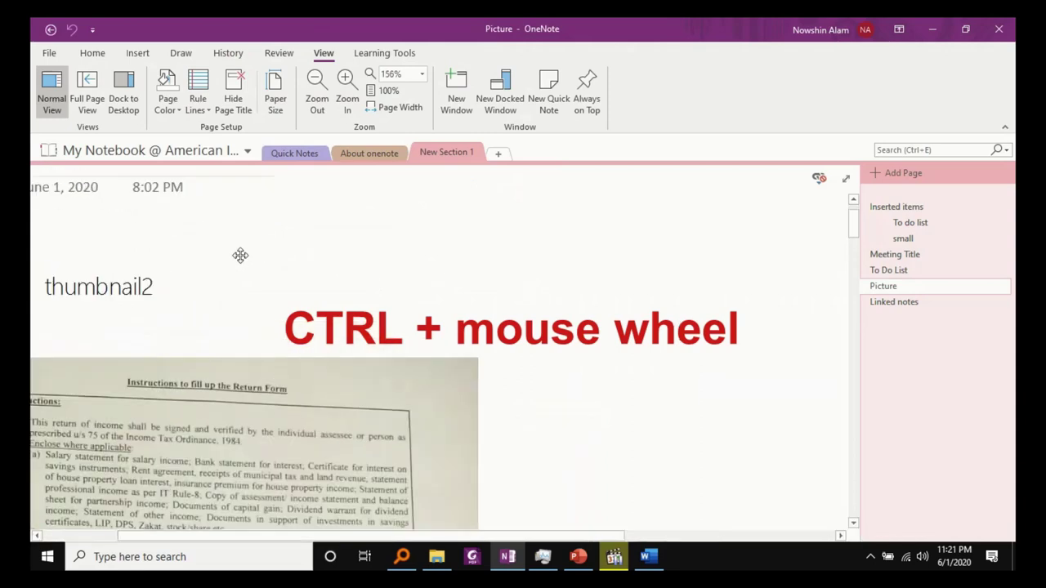
scroll(239, 255, "down", 3)
left_click(345, 86)
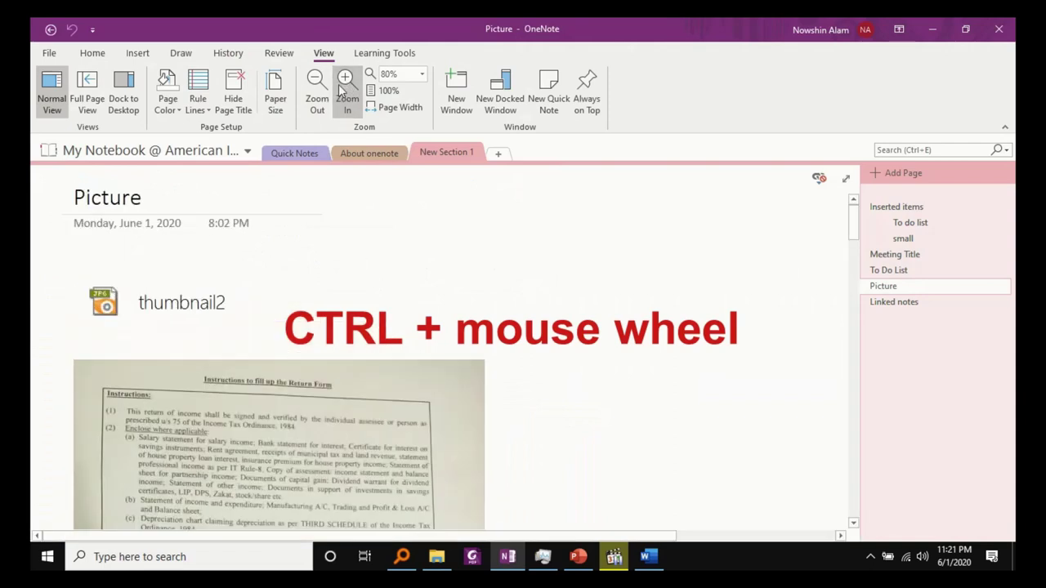
left_click(316, 90)
left_click(316, 90)
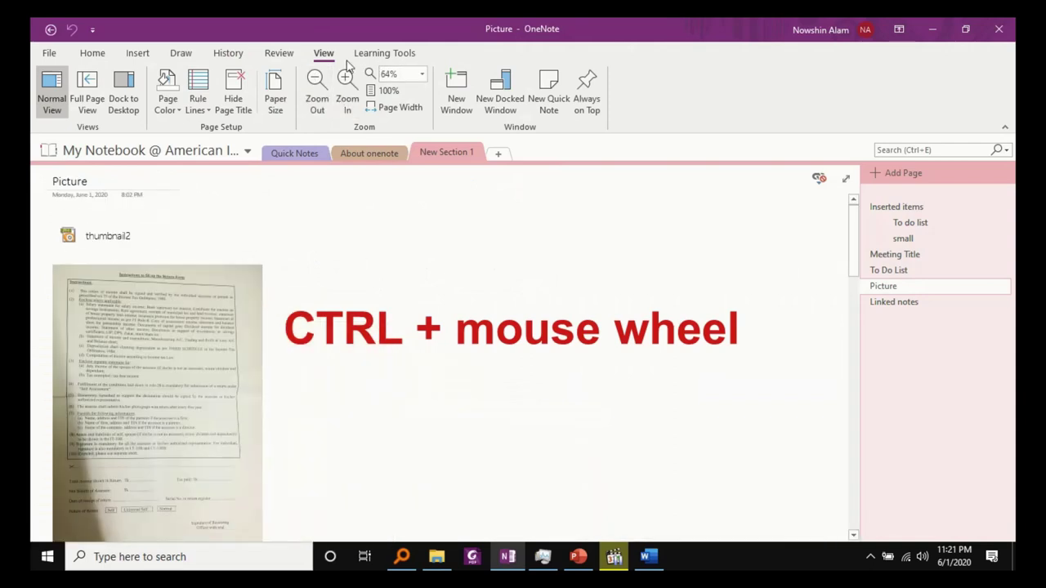
left_click(367, 57)
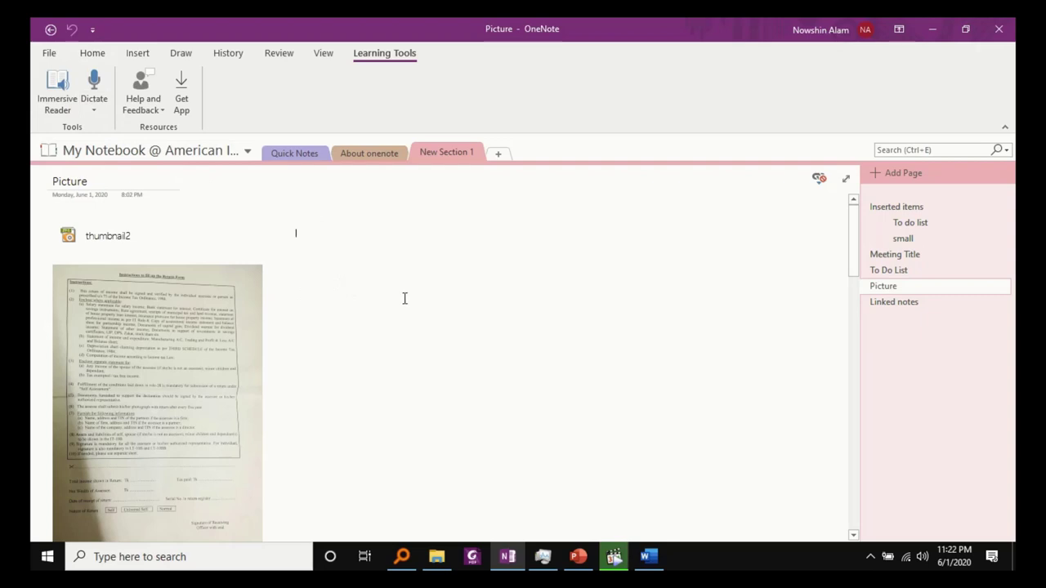
mouse_move(583, 559)
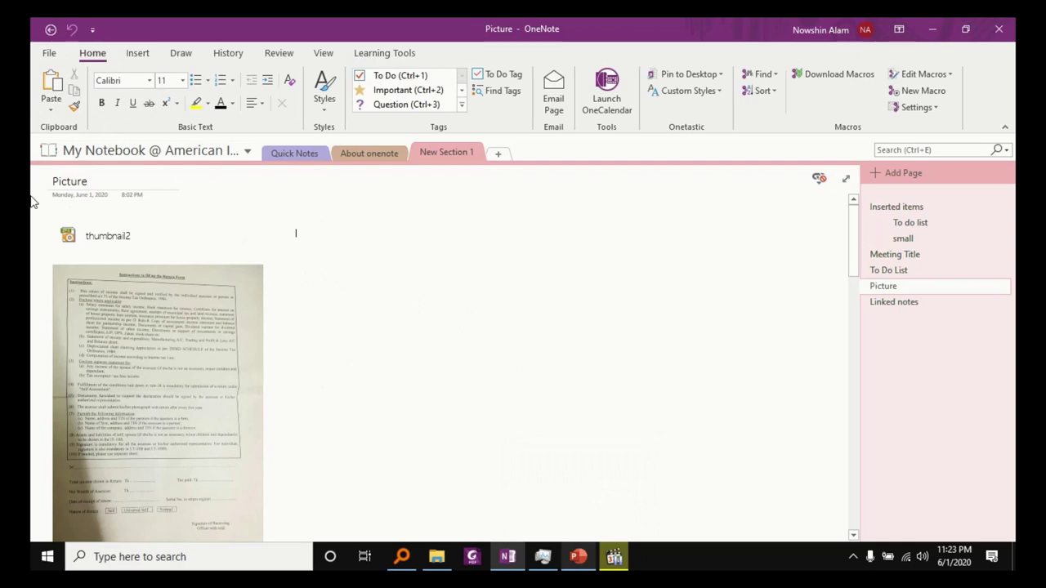
Export the notebook as a PDF into the For presentation folder and view it in File Explorer.
mouse_move(226, 229)
left_click(50, 53)
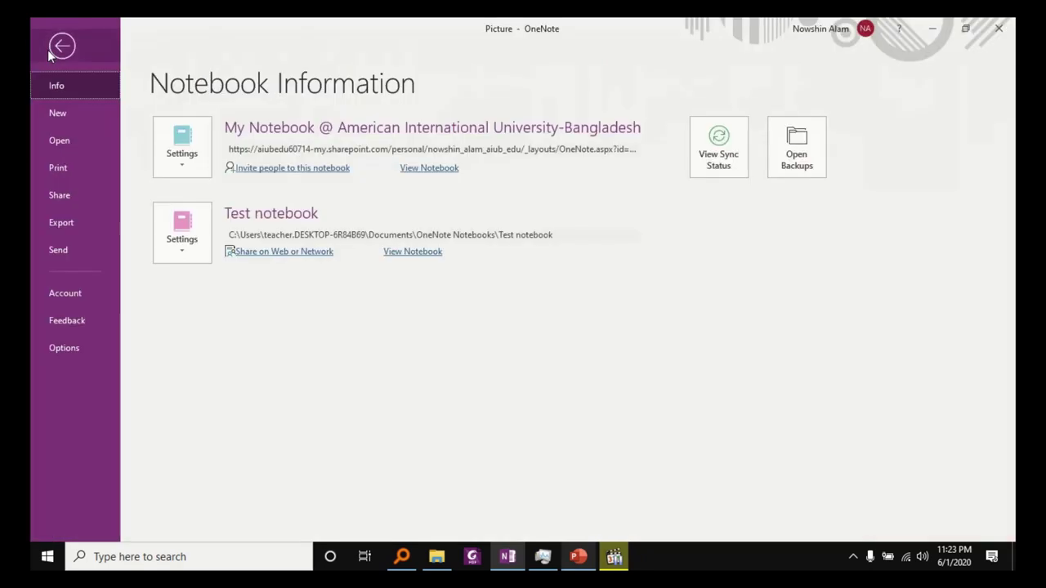
left_click(89, 222)
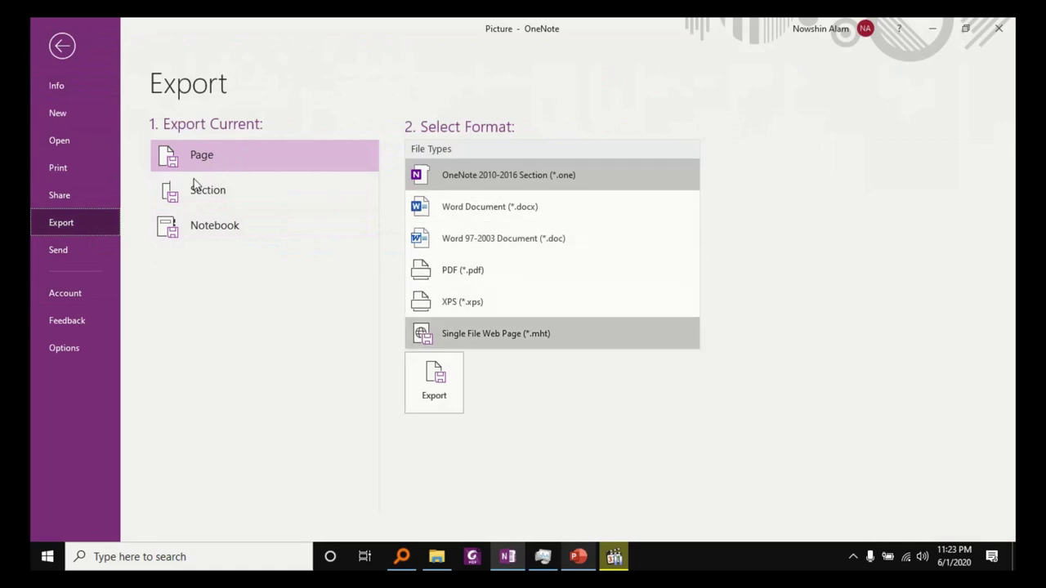
left_click(214, 193)
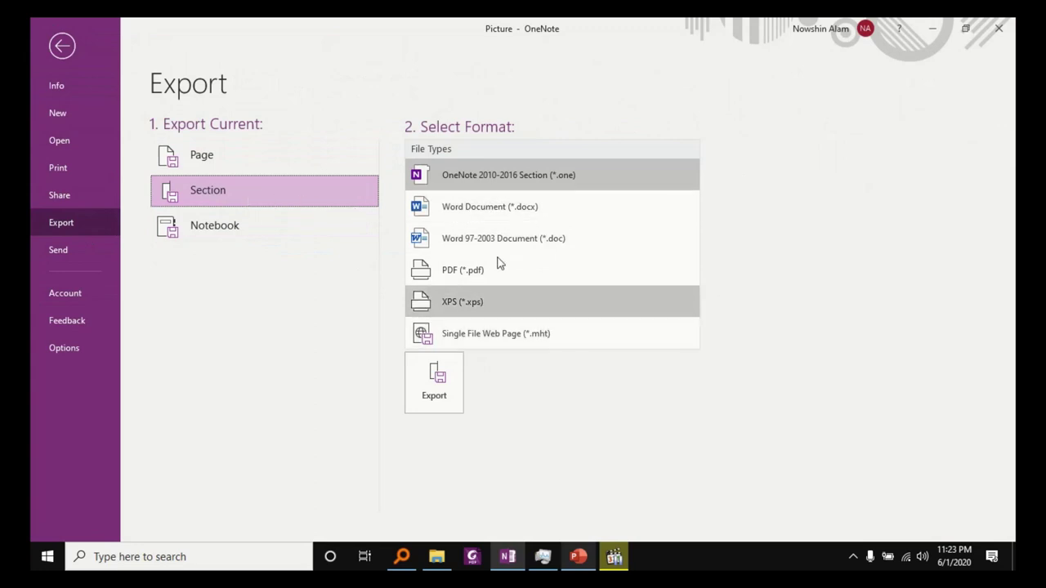
key("Escape")
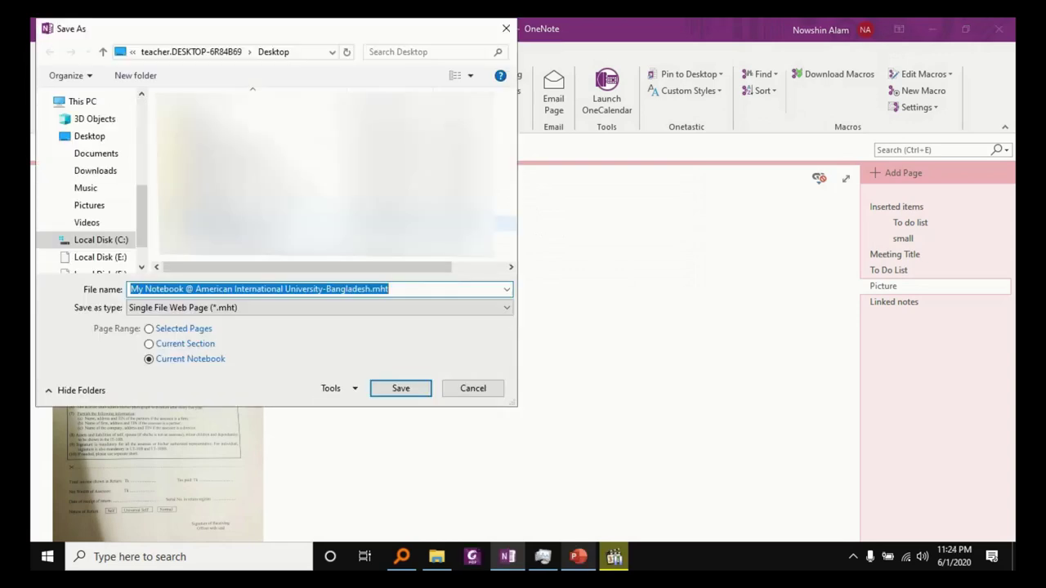
left_click(272, 309)
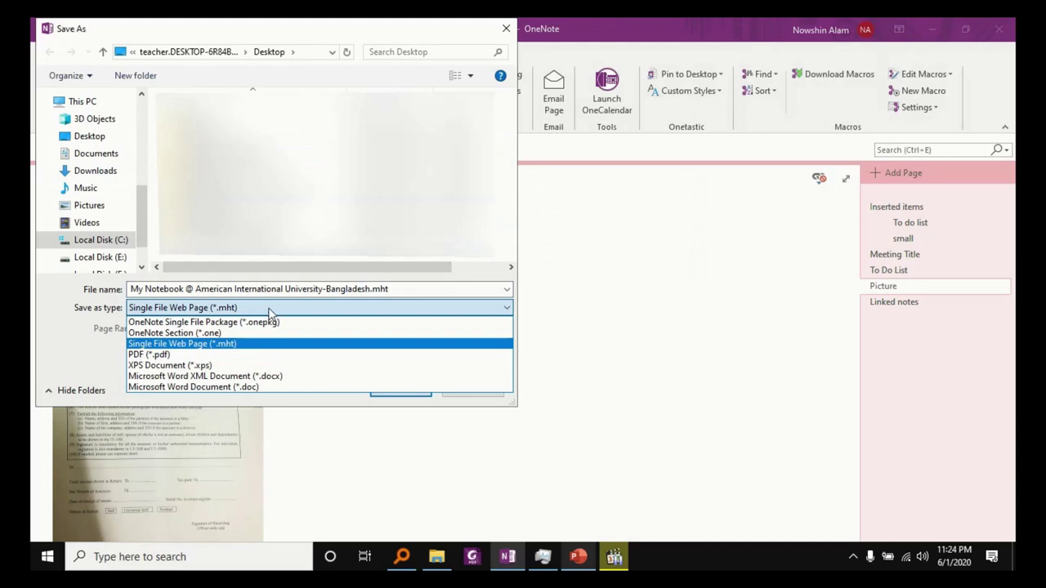
left_click(234, 355)
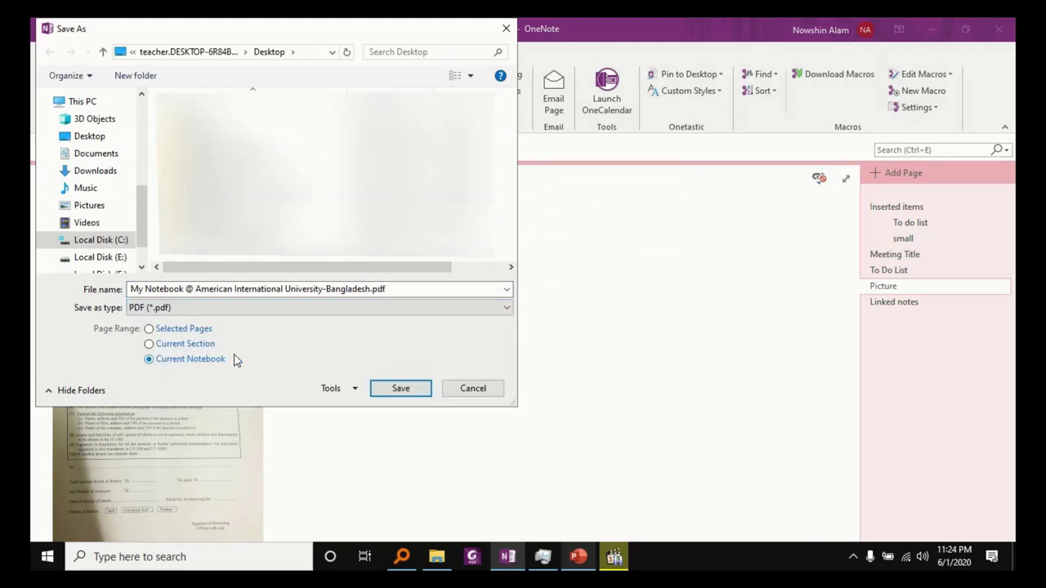
scroll(141, 207, "up", 5)
left_click(93, 125)
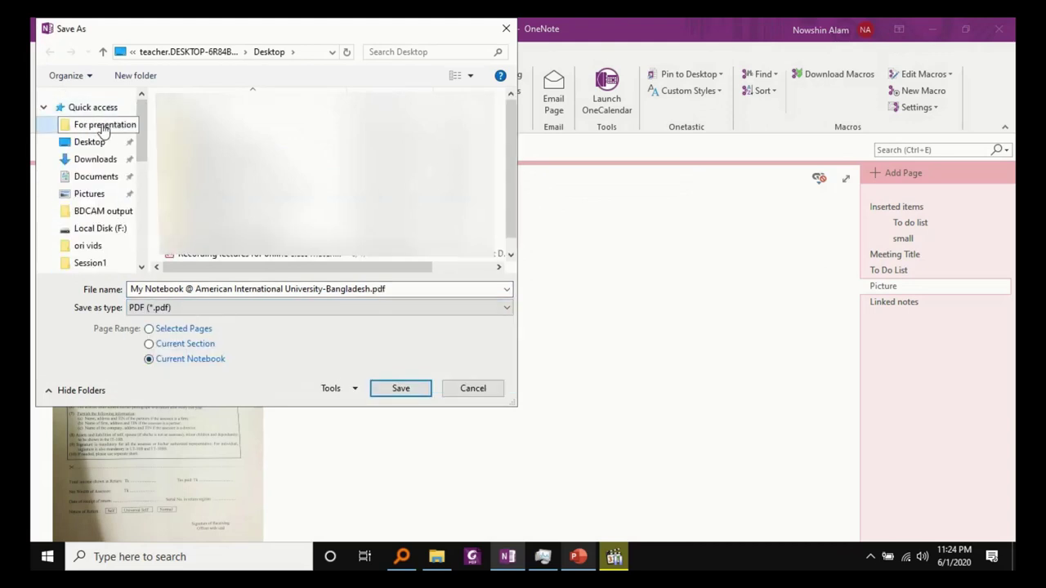
left_click(395, 389)
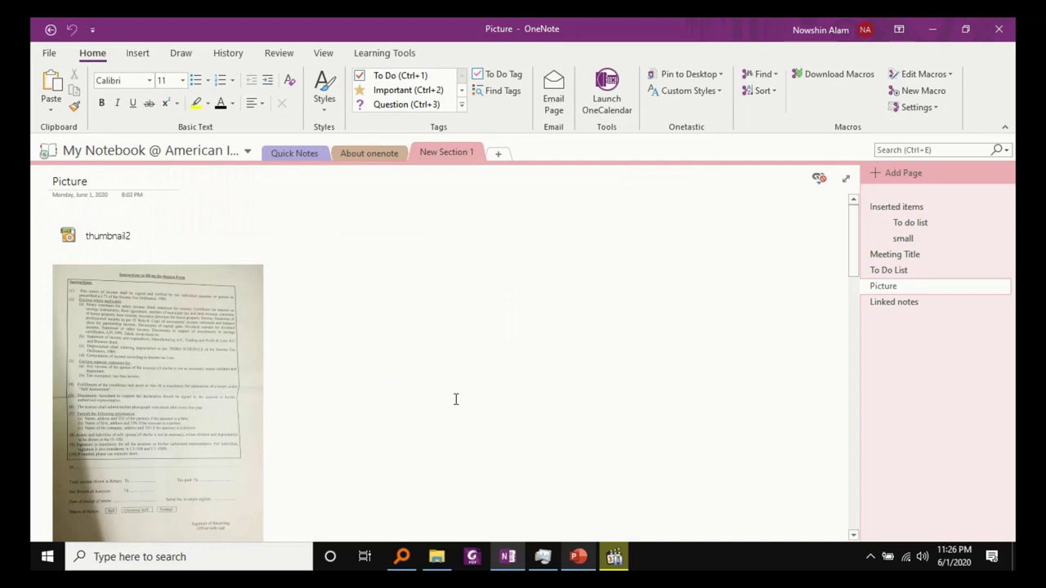
left_click(438, 559)
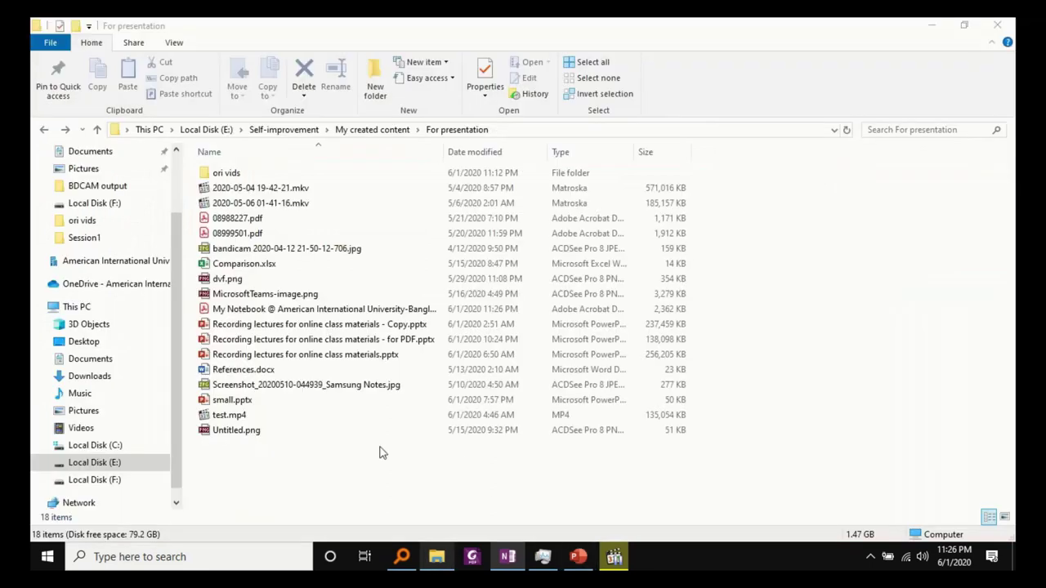
Open the exported notebook PDF and show its page thumbnails.
left_click(389, 312)
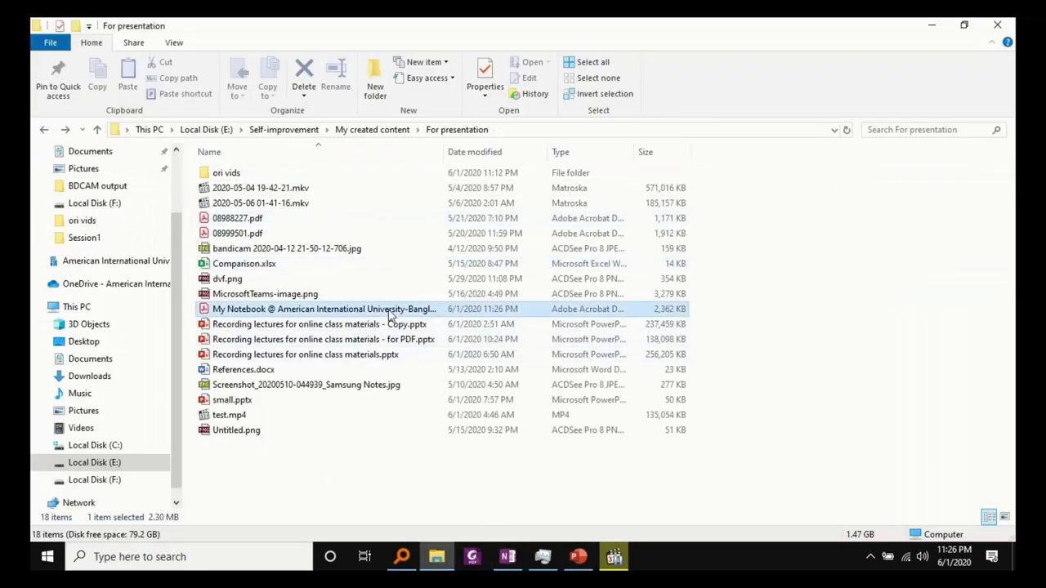
double_click(390, 312)
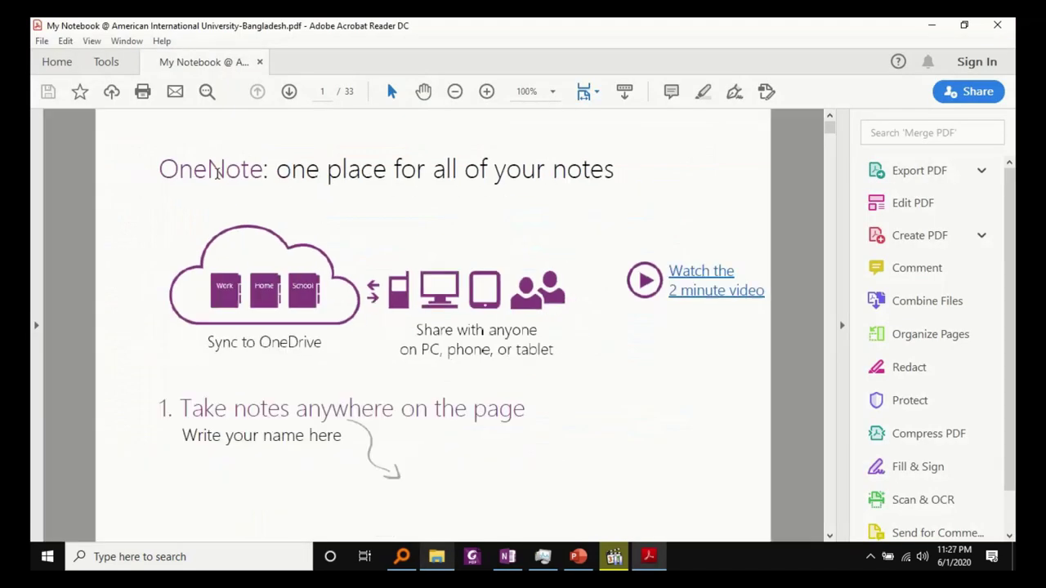
left_click(36, 323)
left_click(46, 170)
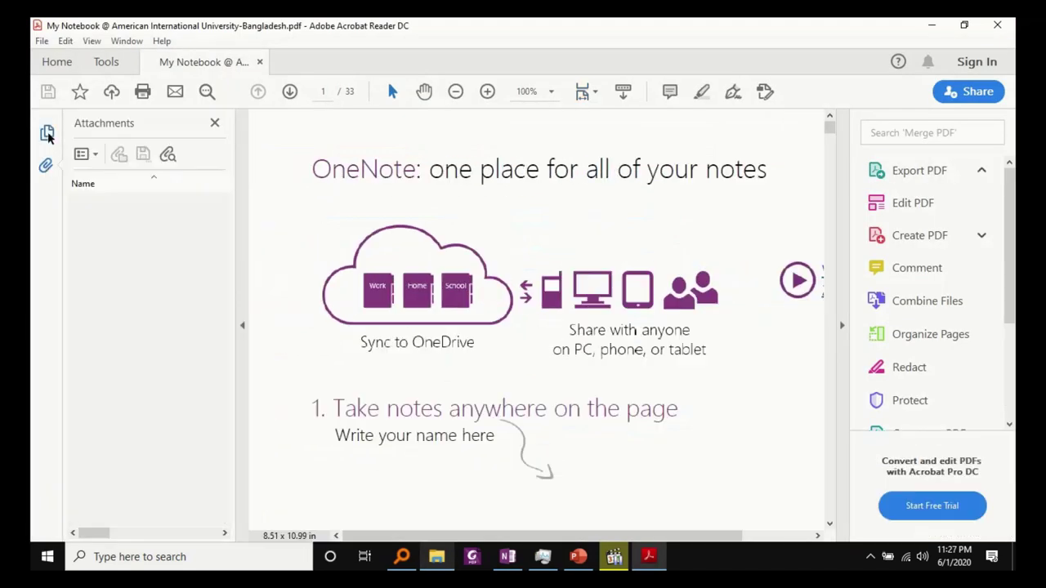
left_click(46, 132)
Browse the PDF thumbnails to pages 7 and 8, then return to page 1.
left_click_drag(224, 196, 231, 322)
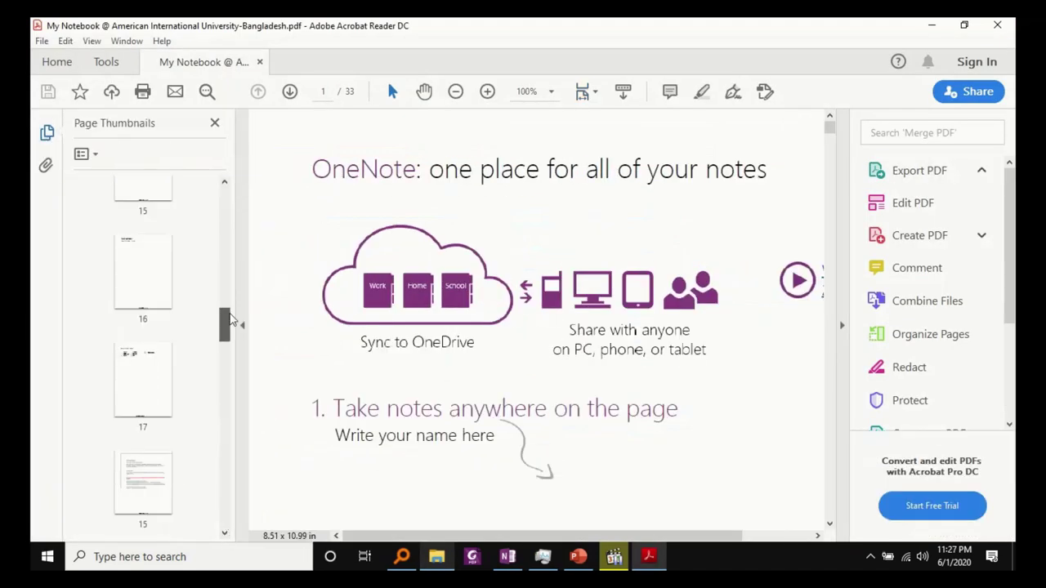
left_click(145, 374)
left_click(144, 332)
scroll(144, 360, "down", 1)
left_click(148, 412)
left_click(143, 494)
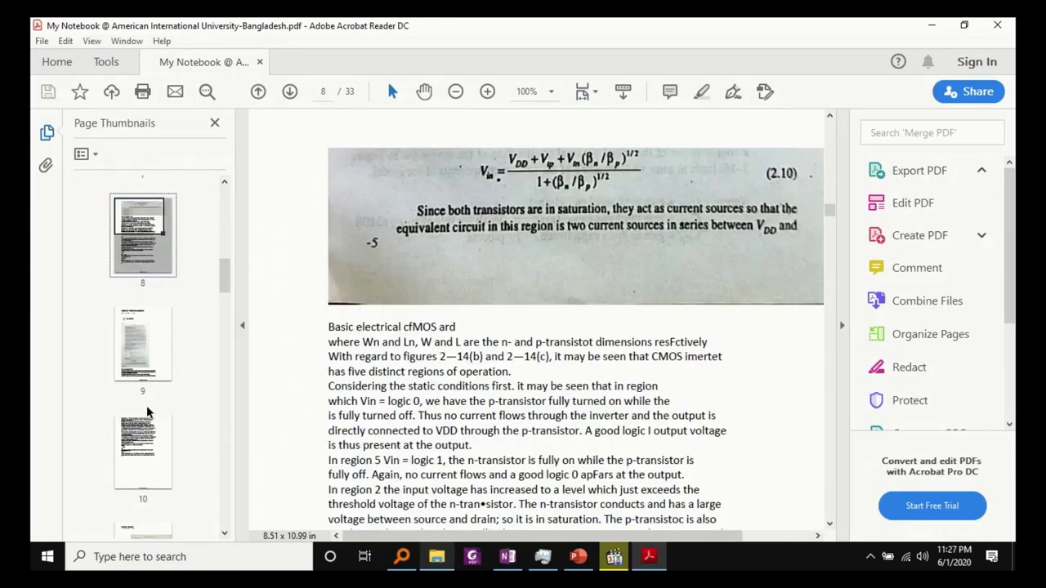
scroll(774, 316, "down", 10)
scroll(774, 316, "down", 5)
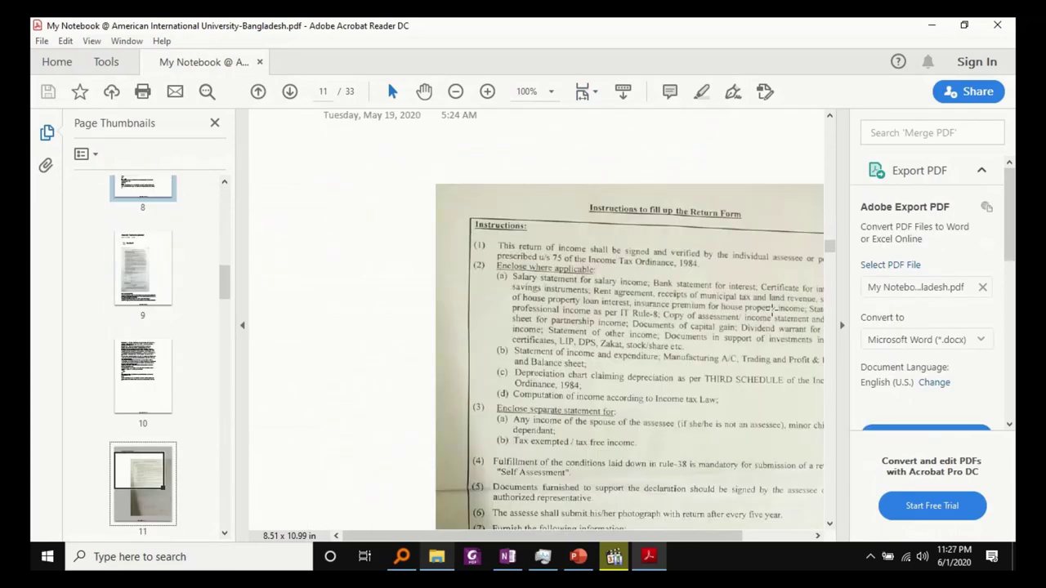
key("Home")
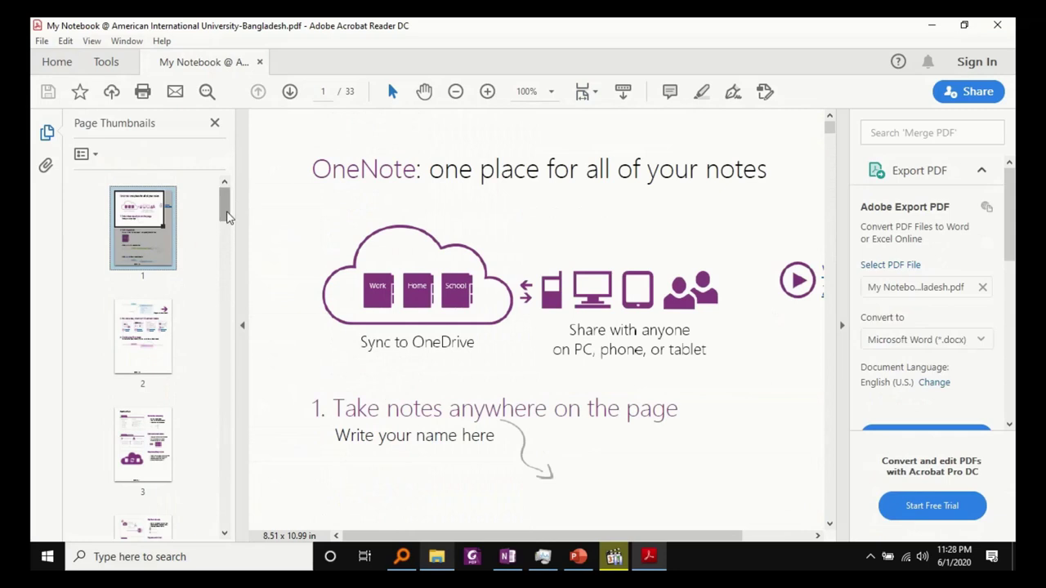
left_click(507, 557)
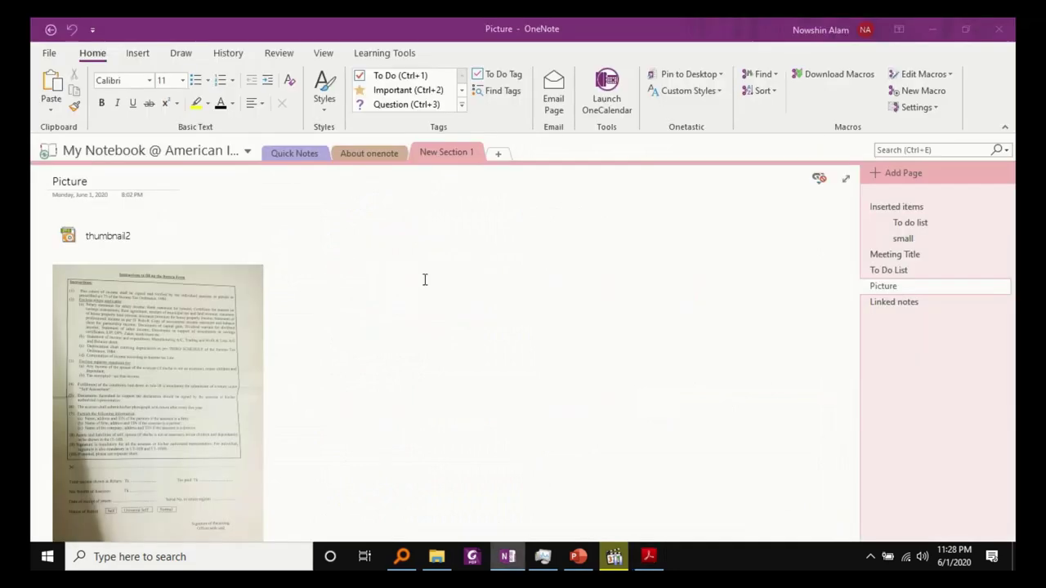
Visit Quick Notes' OneNote intro page, then New Section 1's Linked notes and Picture pages.
left_click(310, 155)
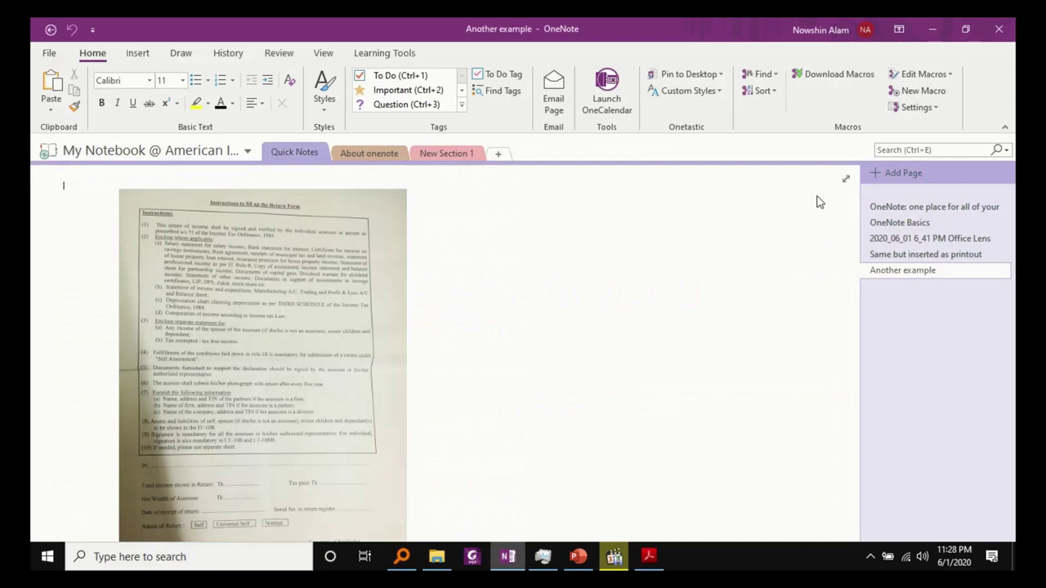
left_click(928, 209)
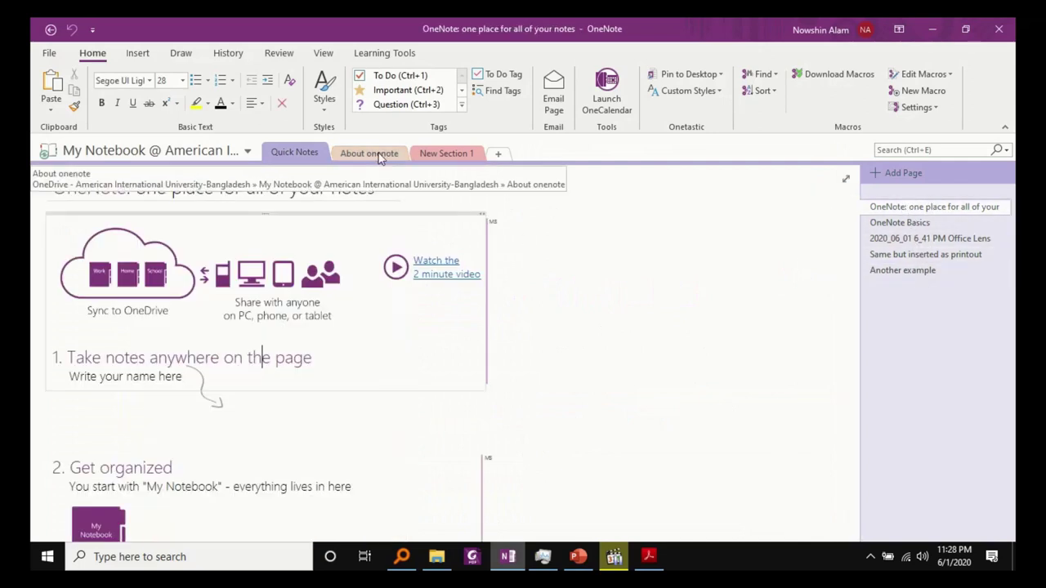
left_click(465, 153)
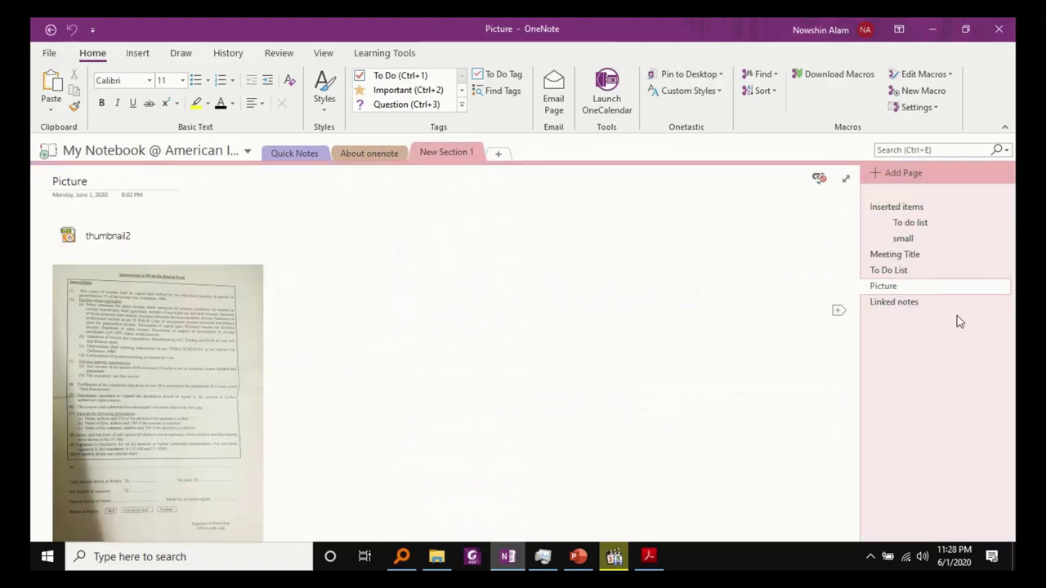
left_click(906, 302)
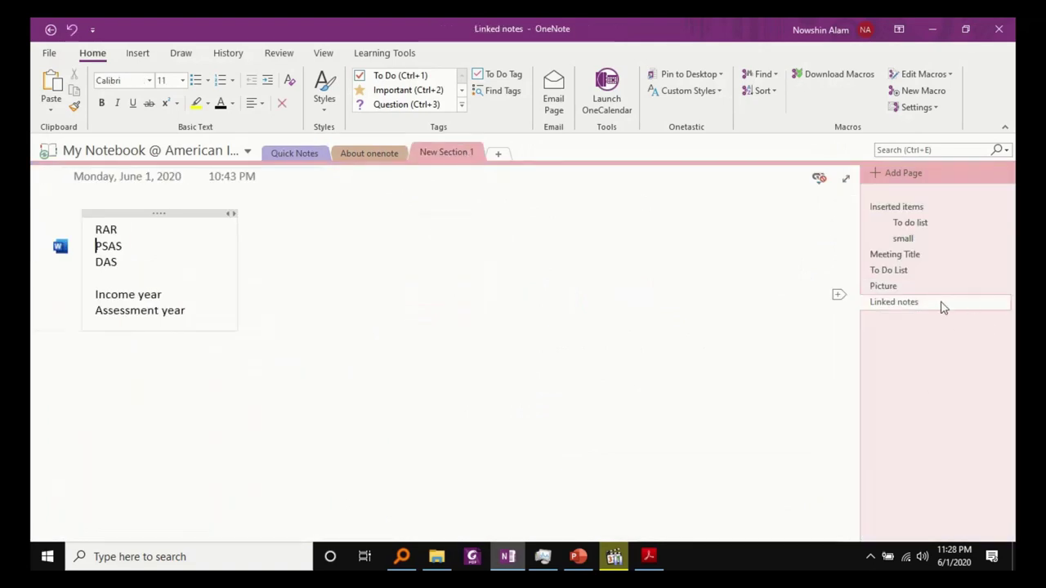
left_click(895, 287)
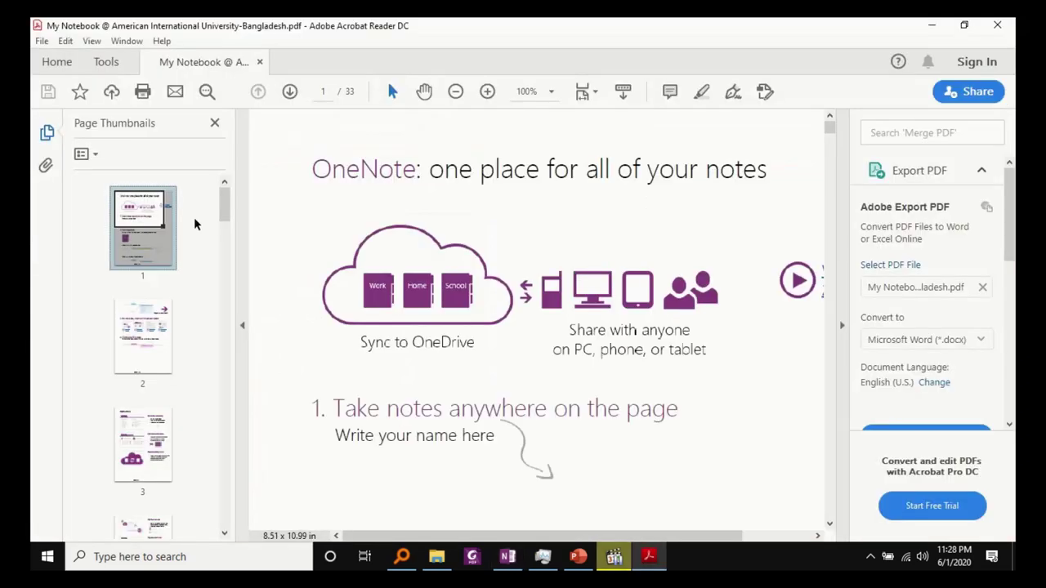
Jump to PDF page 33 via its thumbnail, then scroll back to page 30.
left_click_drag(224, 204, 219, 565)
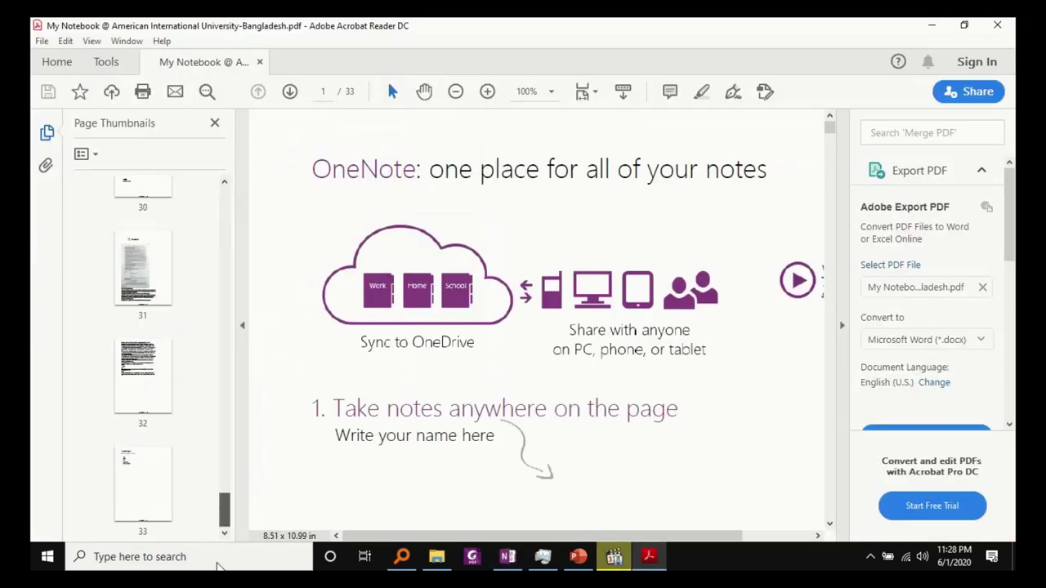
left_click(159, 500)
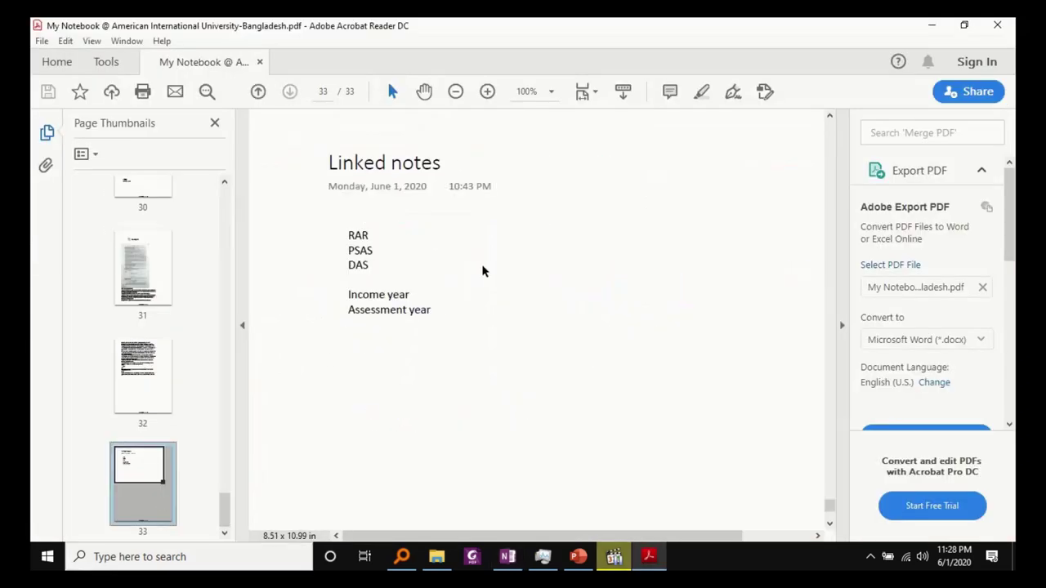
scroll(570, 360, "up", 10)
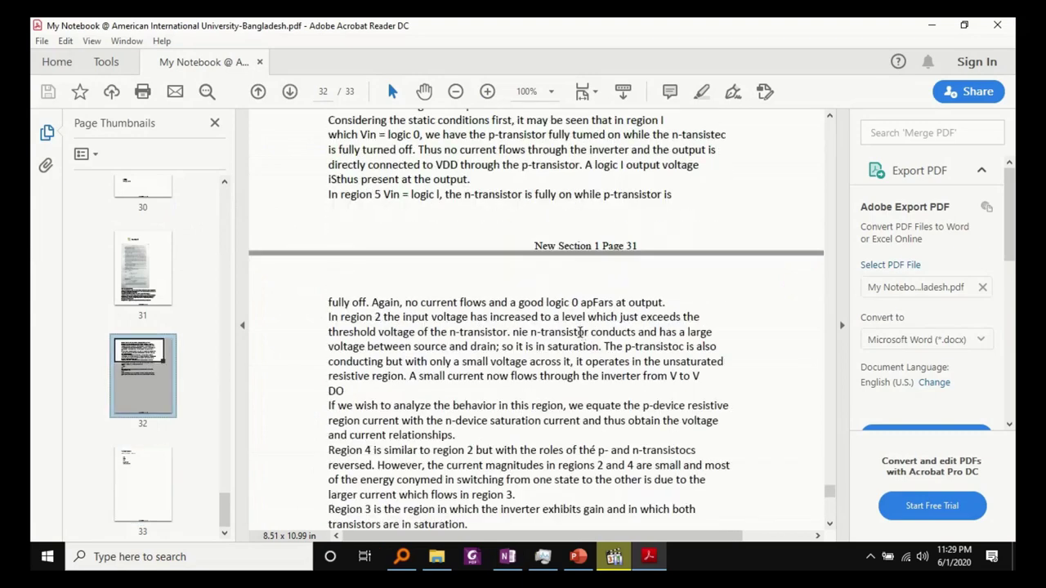
scroll(581, 332, "up", 15)
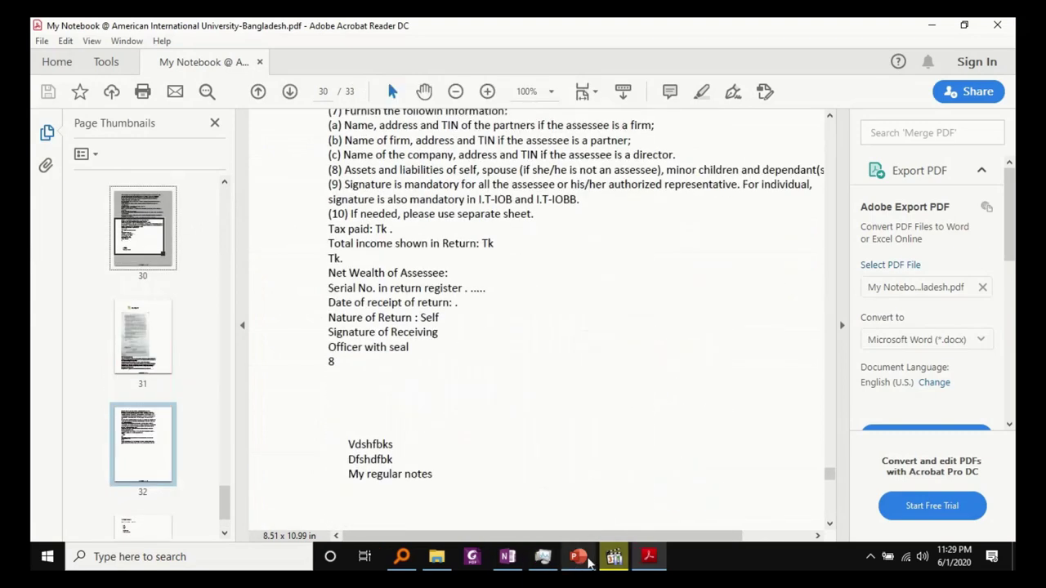
scroll(646, 429, "down", 3)
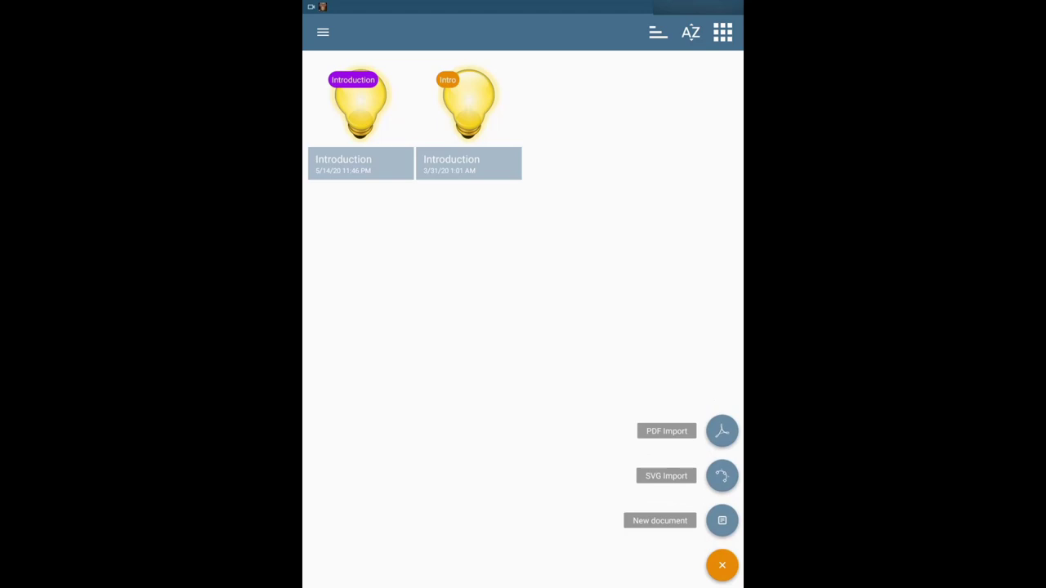
Create a new blank document and rename it from Unnamed to Test.
left_click(722, 521)
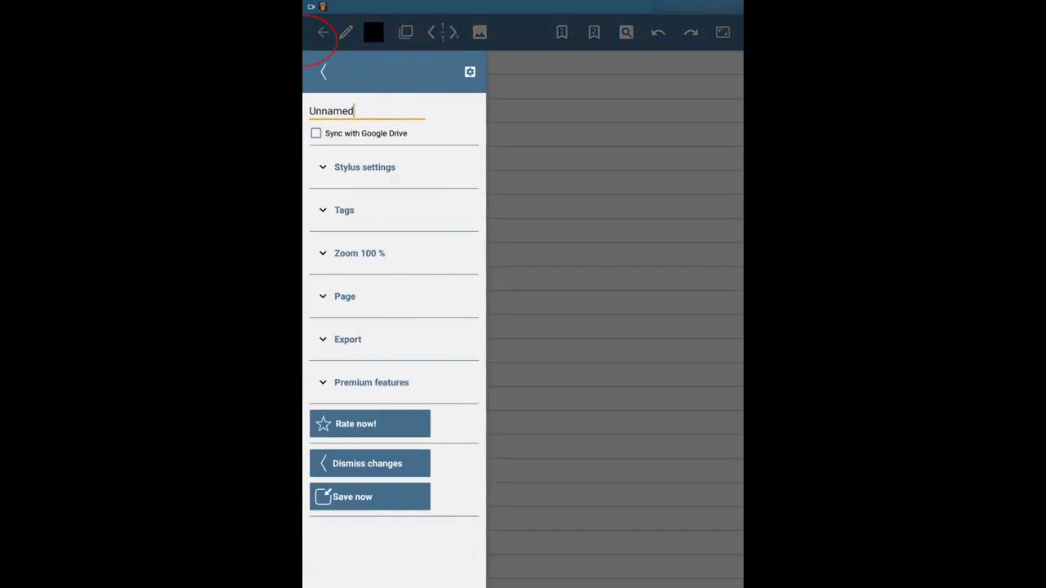
left_click(354, 117)
key("BackSpace")
key("BackSpace")
key("BackSpace")
key("BackSpace")
key("BackSpace")
key("BackSpace")
key("BackSpace")
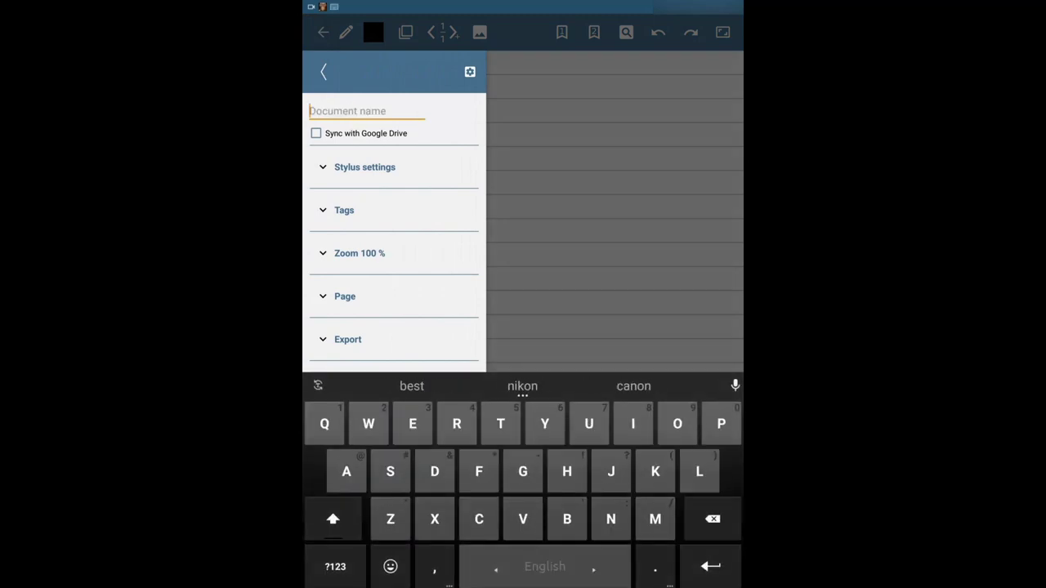
type("Test")
Look over the document's Stylus settings and Export options, then close the panel.
left_click(364, 167)
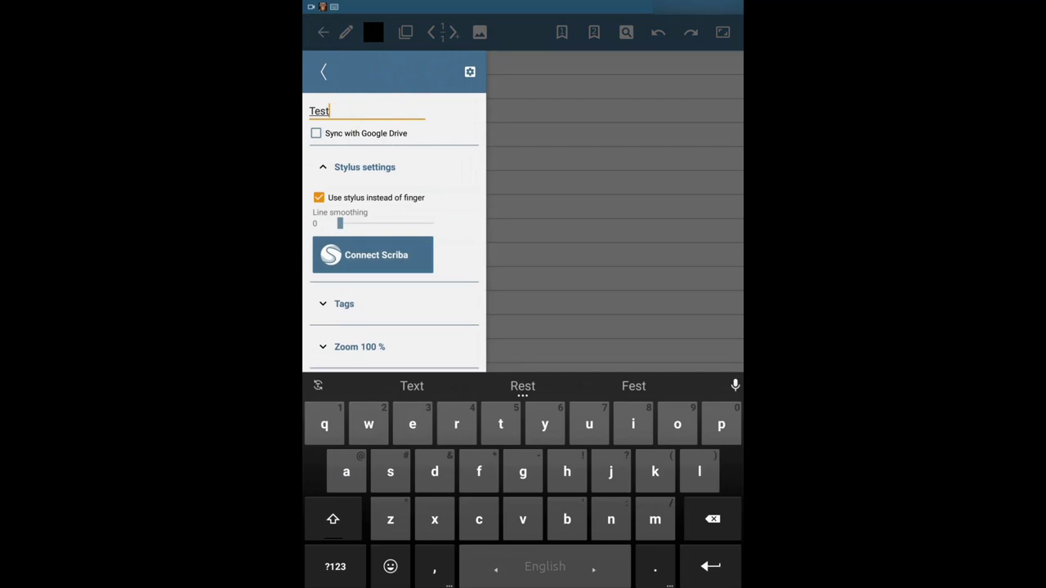
scroll(394, 204, "down", 3)
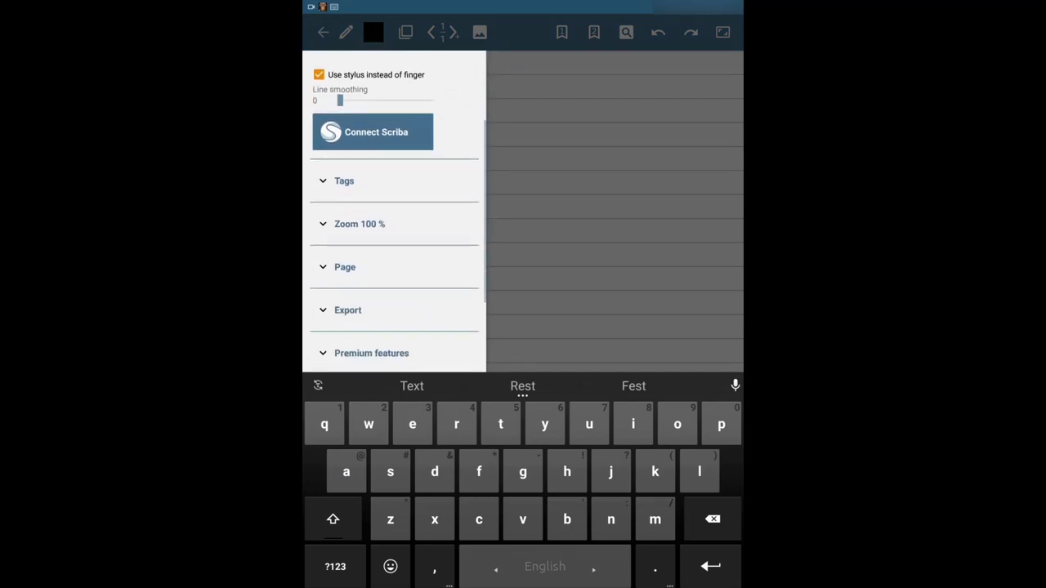
scroll(394, 204, "down", 2)
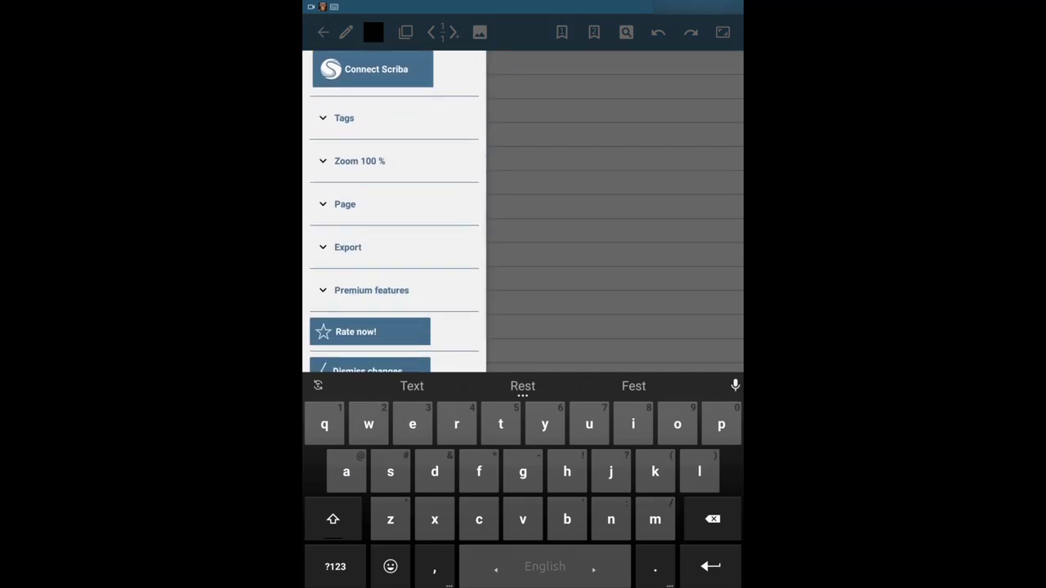
left_click(348, 247)
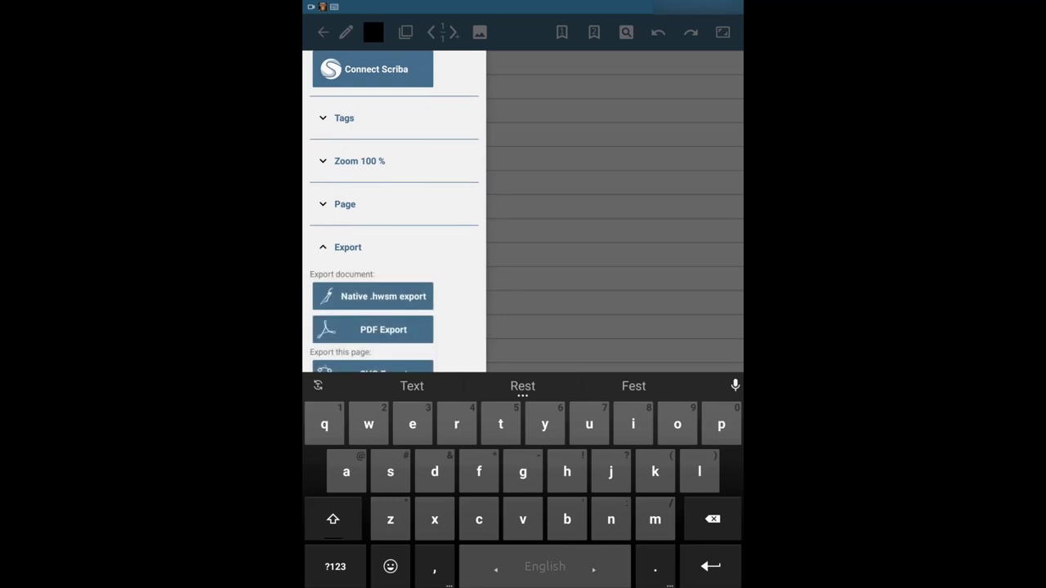
left_click(324, 32)
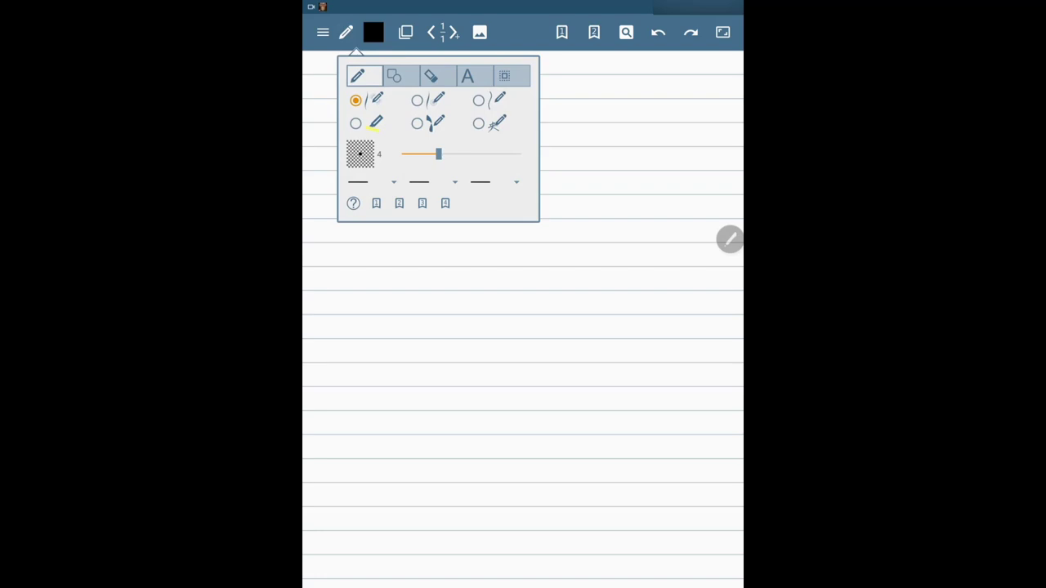
Handwrite a second and third Testing below the first, each in a different pen style.
left_click(416, 99)
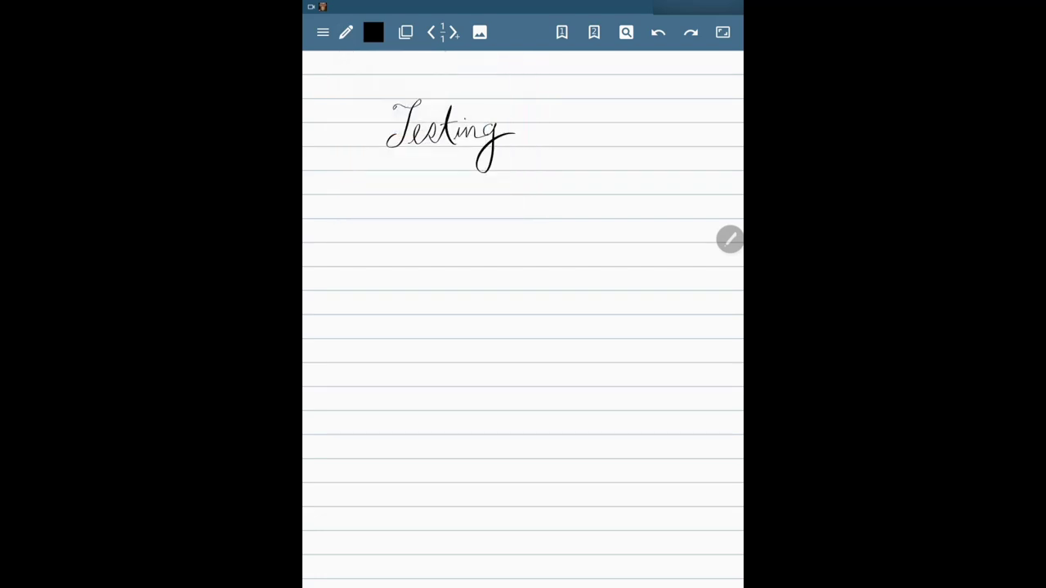
mouse_move(388, 191)
left_mouse_down()
mouse_move(406, 228)
mouse_move(383, 216)
mouse_move(433, 193)
mouse_move(463, 218)
mouse_move(502, 214)
left_mouse_up()
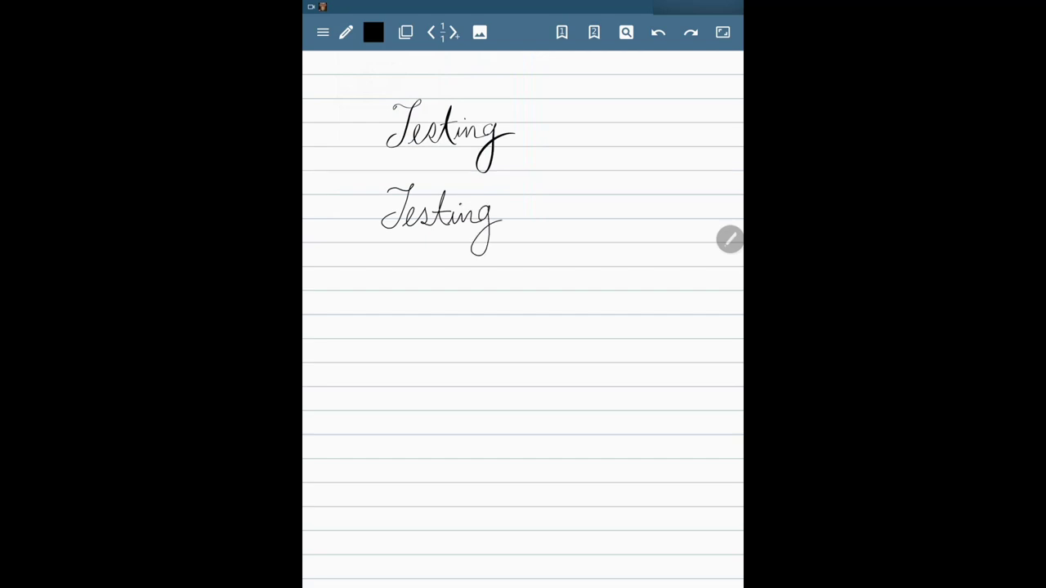
scroll(451, 167, "up", 3)
left_click(346, 31)
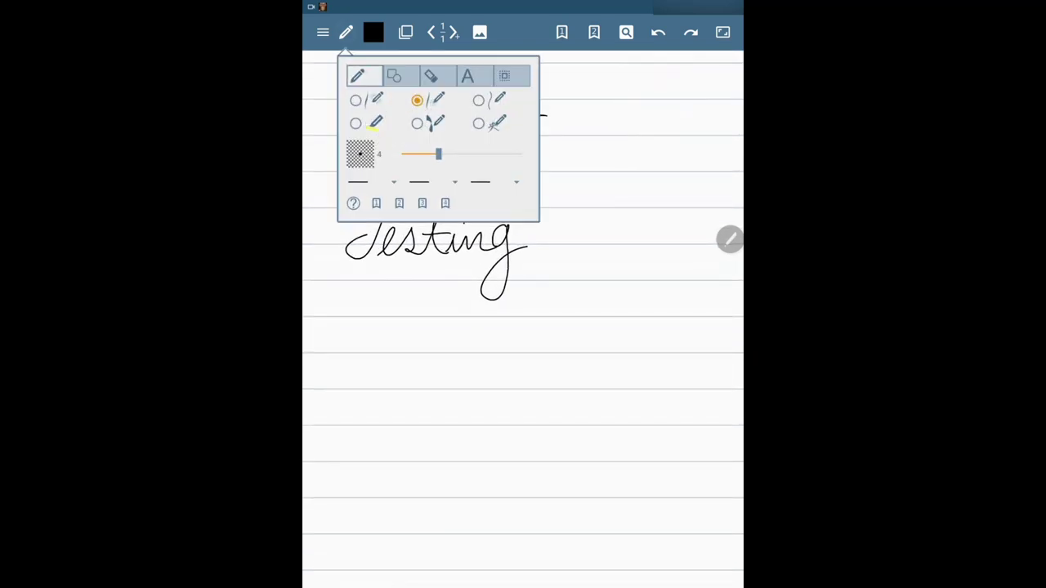
left_click(479, 100)
mouse_move(360, 333)
left_mouse_down()
mouse_move(370, 360)
mouse_move(410, 370)
mouse_move(474, 376)
mouse_move(500, 360)
mouse_move(421, 348)
left_mouse_up()
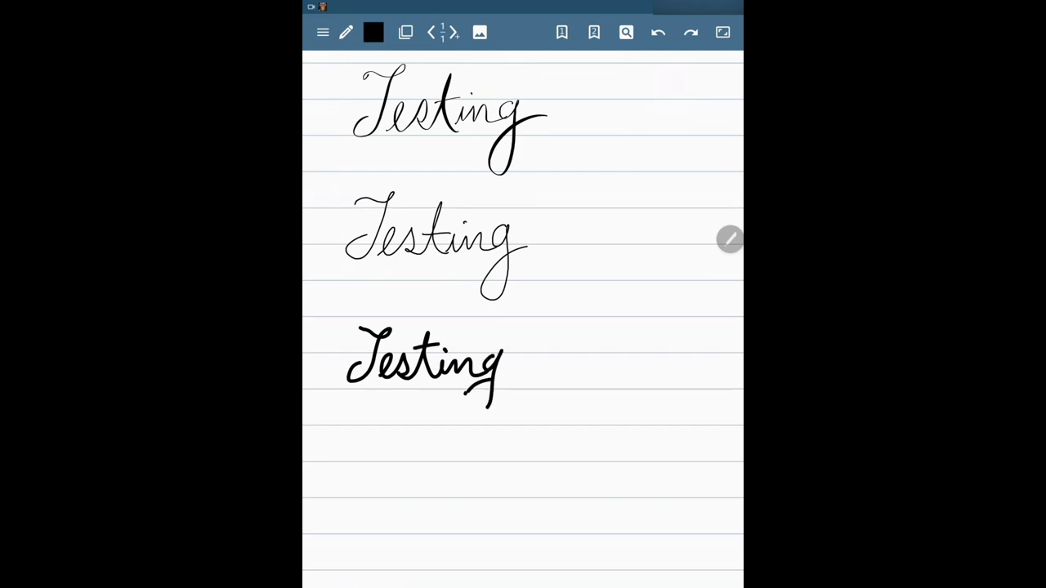
left_click_drag(489, 405, 479, 399)
Highlight the top two Testing words in yellow, widening the highlighter to 10.
left_click(346, 32)
left_click(355, 123)
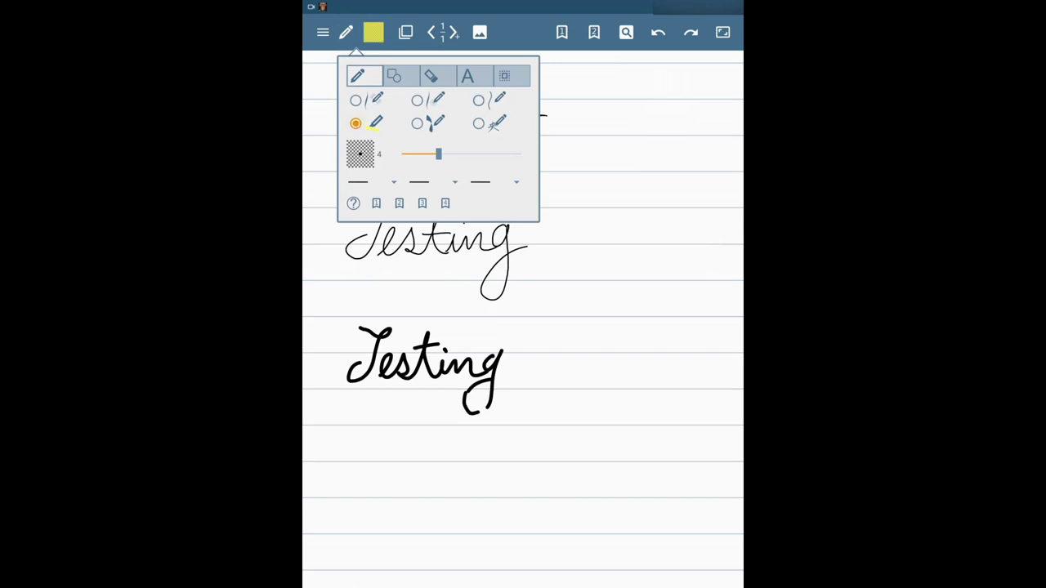
left_click(346, 32)
mouse_move(353, 135)
left_mouse_down()
mouse_move(536, 119)
mouse_move(484, 77)
left_mouse_up()
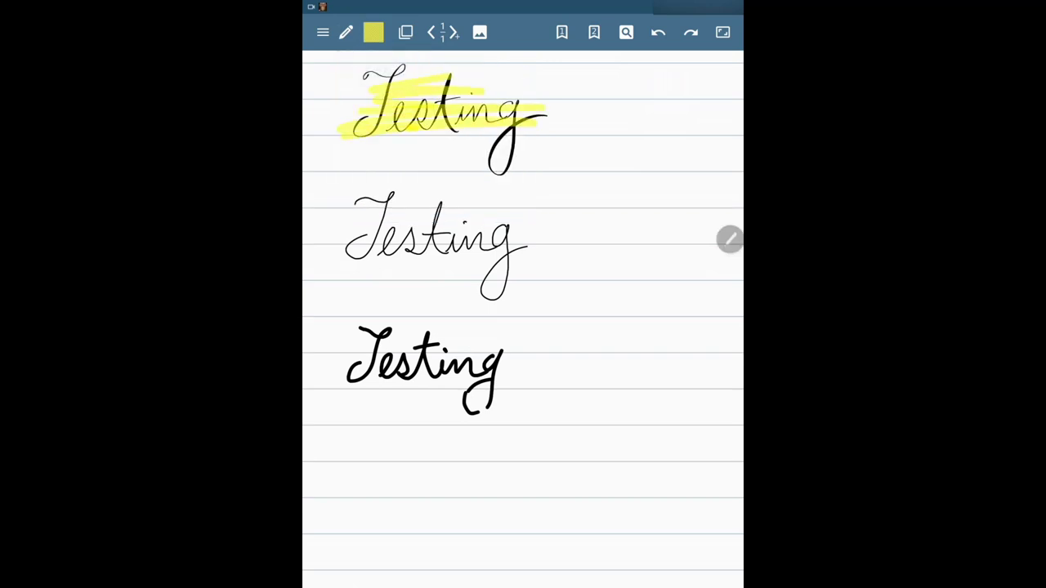
left_click(346, 32)
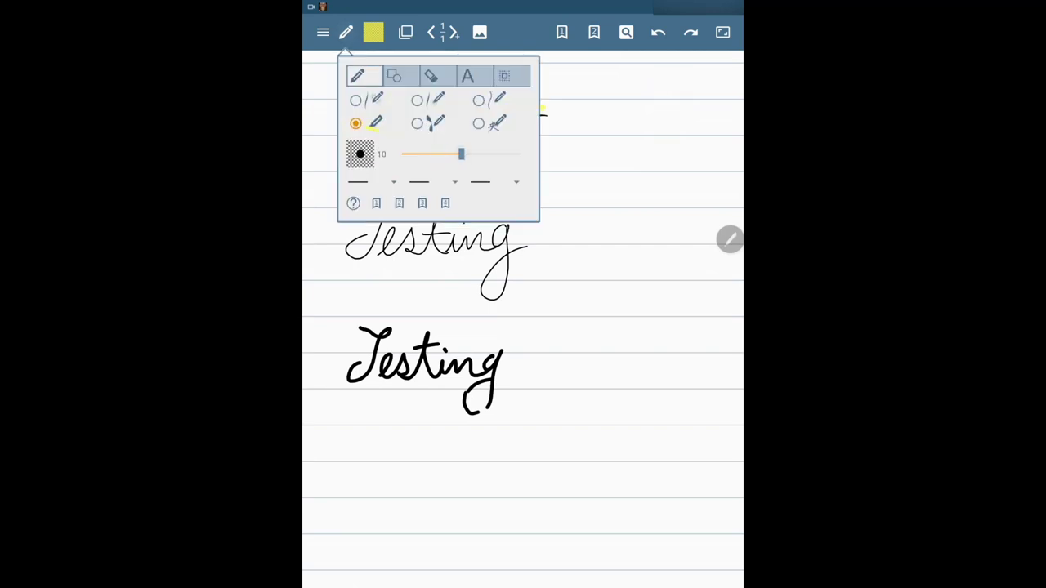
left_click_drag(461, 153, 474, 153)
left_click(345, 32)
left_click_drag(350, 235, 520, 235)
left_click_drag(332, 248, 541, 250)
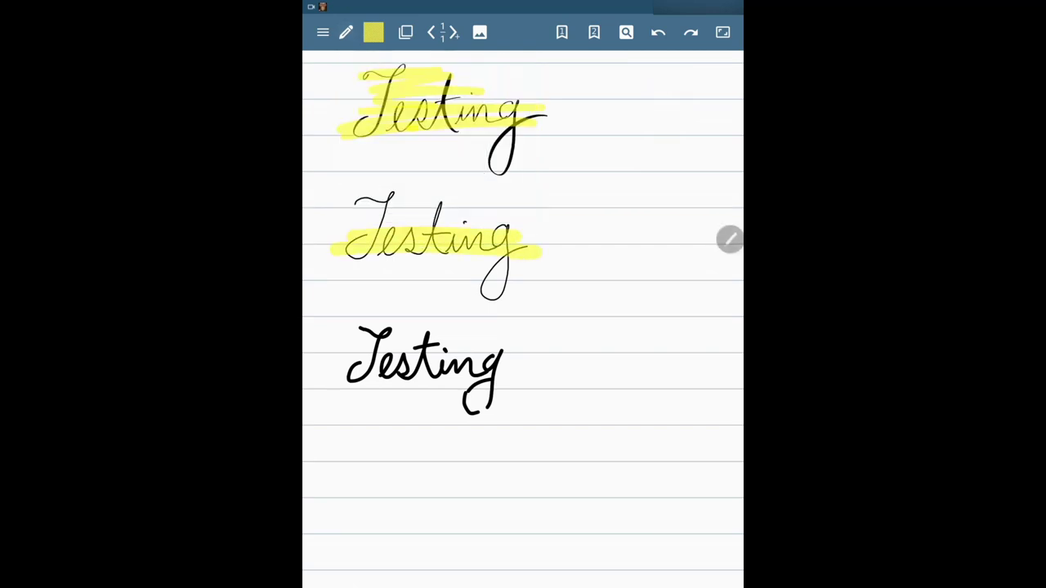
Show the help text about the pen settings.
left_click(346, 32)
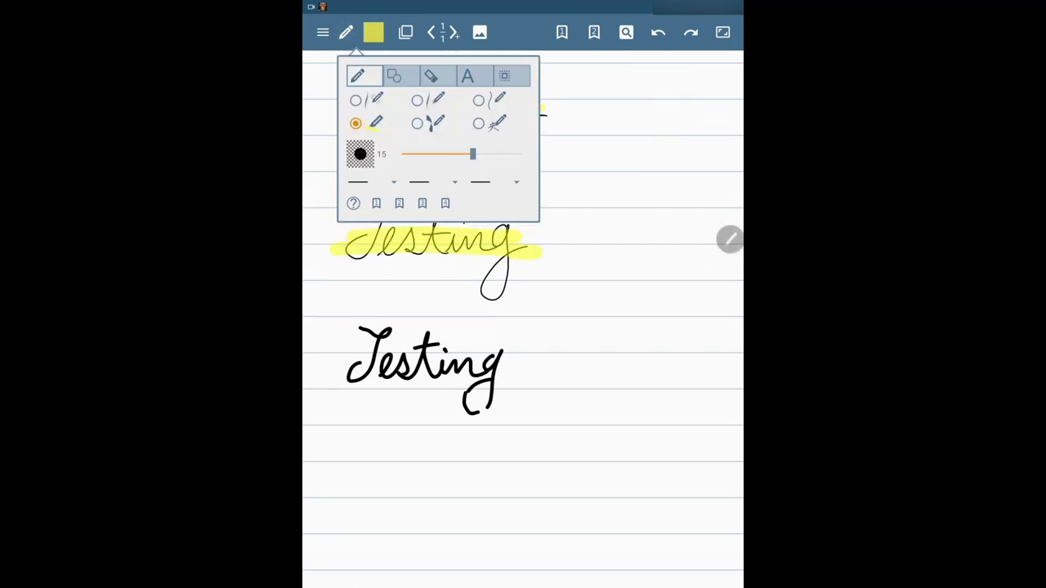
left_click(353, 203)
left_click(393, 76)
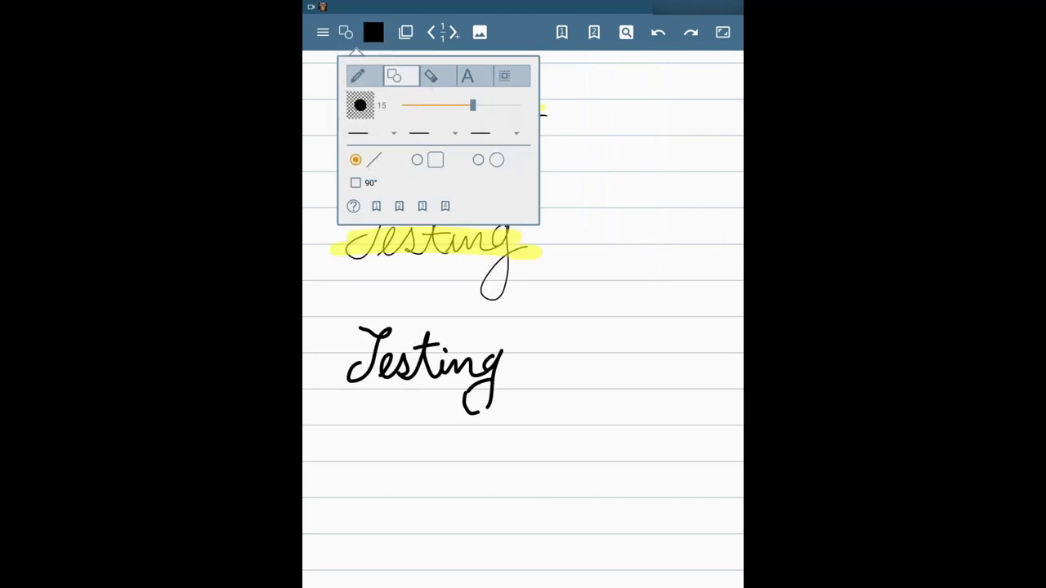
Draw a straight diagonal line and a rectangle to the right of the Testing words.
key("Escape")
left_click_drag(631, 188, 536, 353)
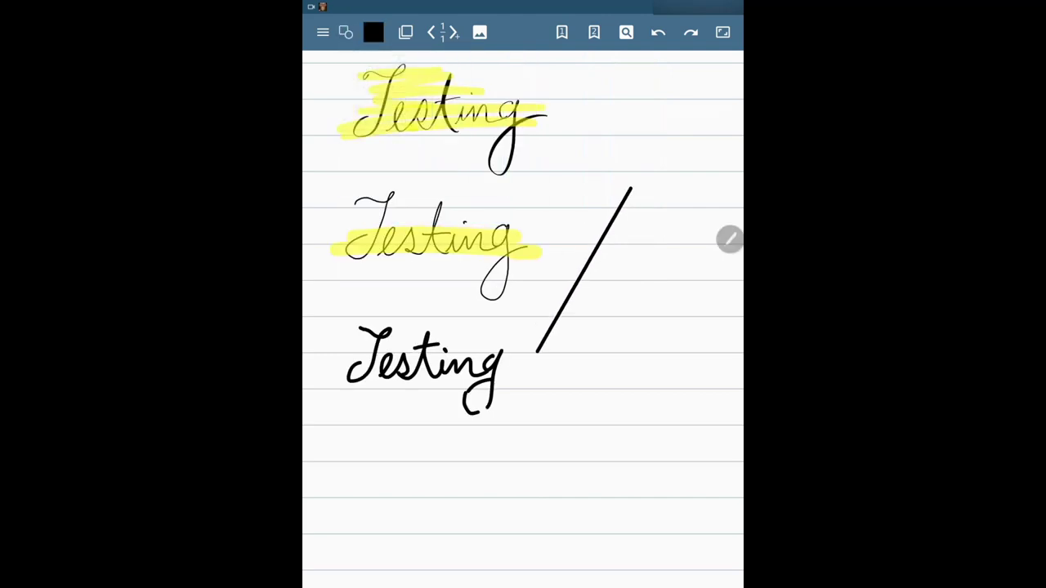
left_click(346, 32)
left_click(417, 138)
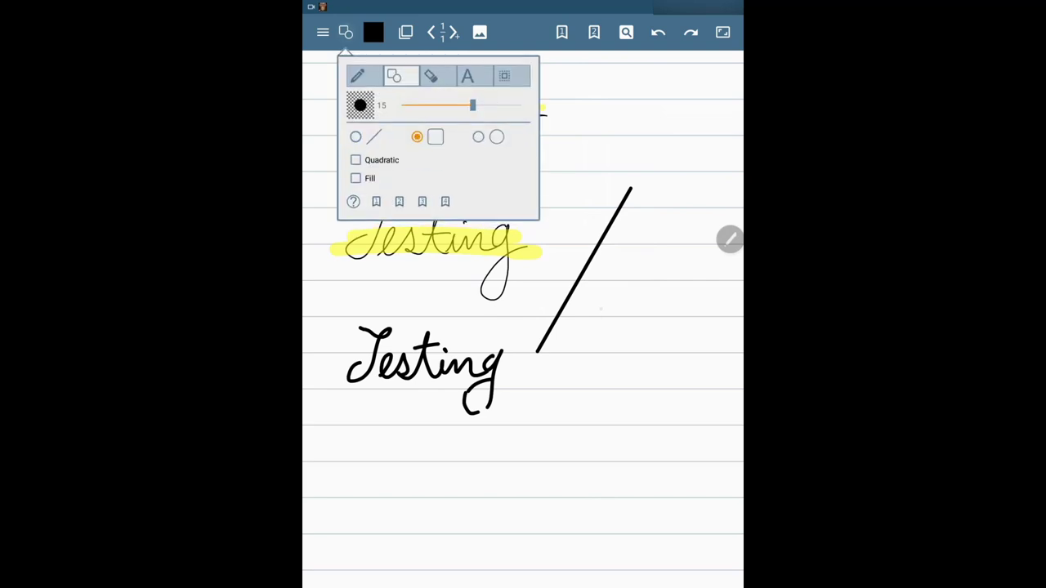
key("Escape")
mouse_move(572, 338)
left_mouse_down()
mouse_move(579, 369)
mouse_move(613, 414)
mouse_move(680, 412)
left_mouse_up()
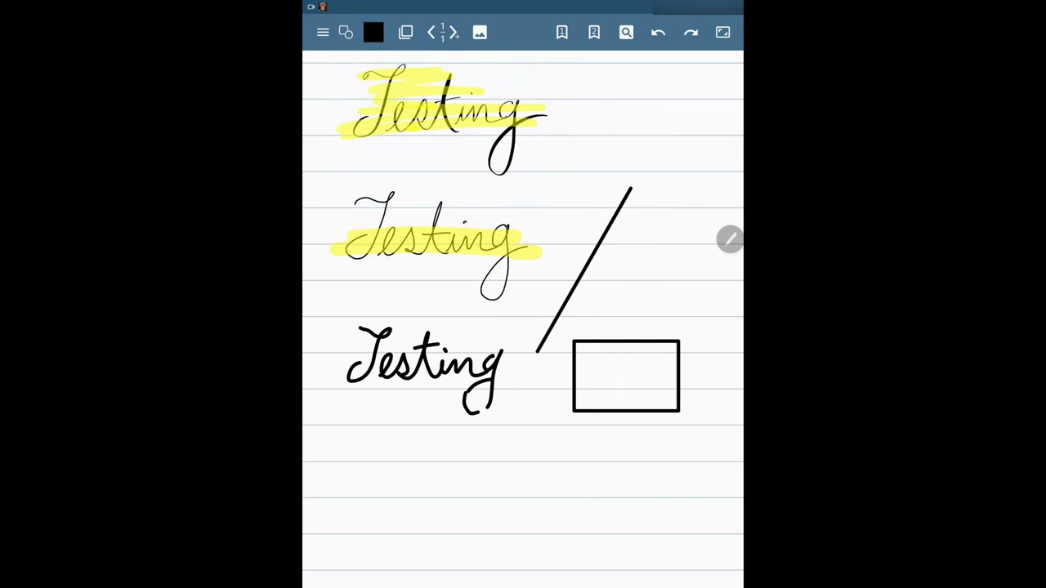
Draw a large perfect circle in the upper right using the Circular ellipse option.
left_click(346, 32)
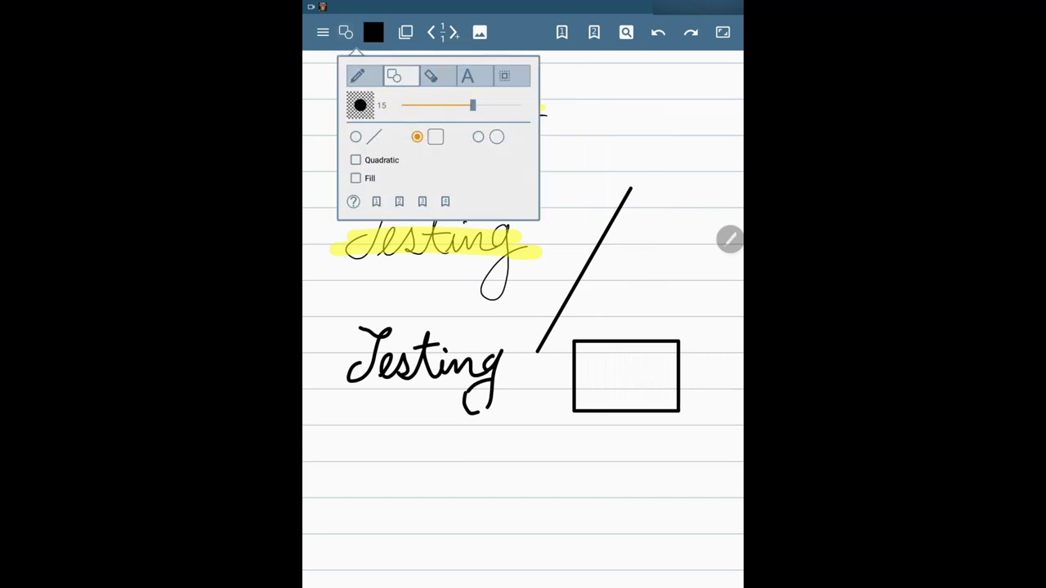
left_click(478, 137)
left_click(355, 159)
key("Escape")
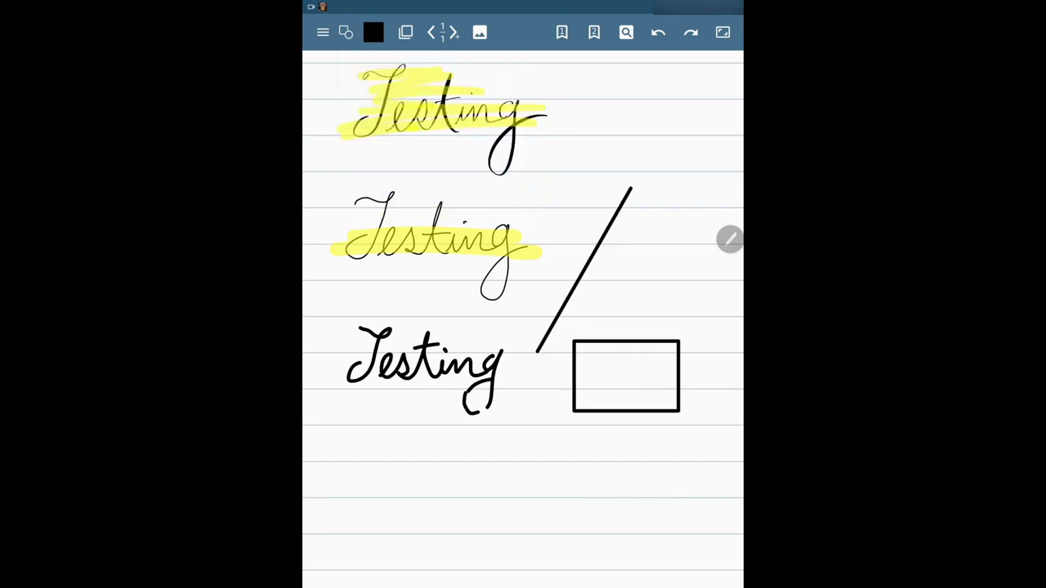
left_click_drag(554, 128, 701, 274)
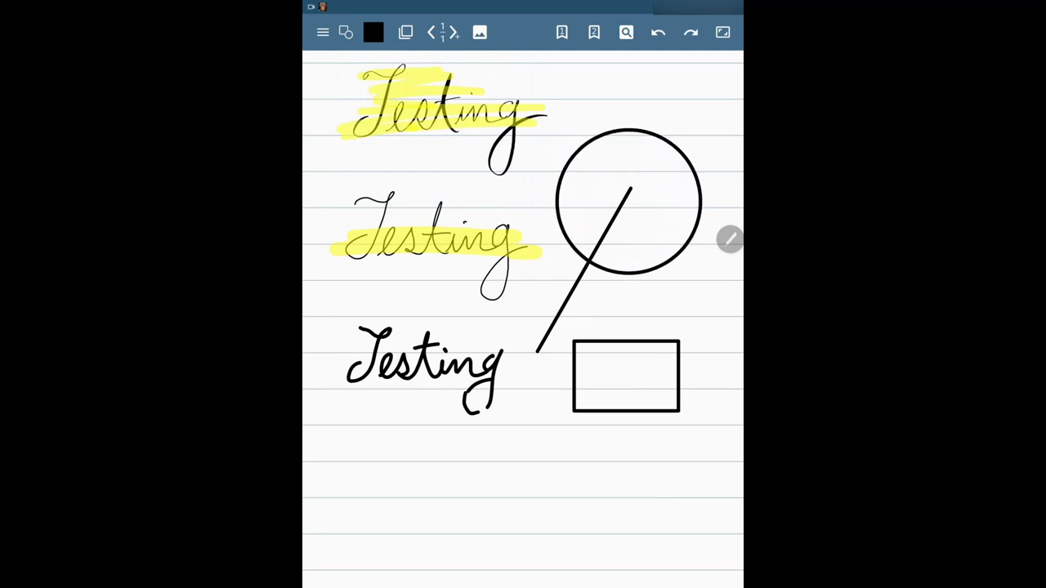
left_click(345, 32)
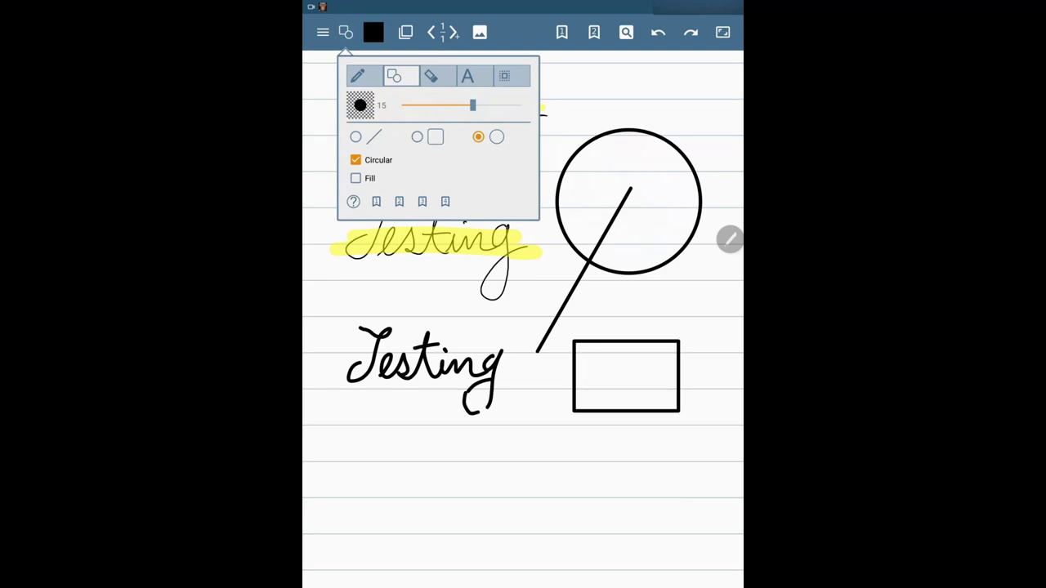
left_click(430, 76)
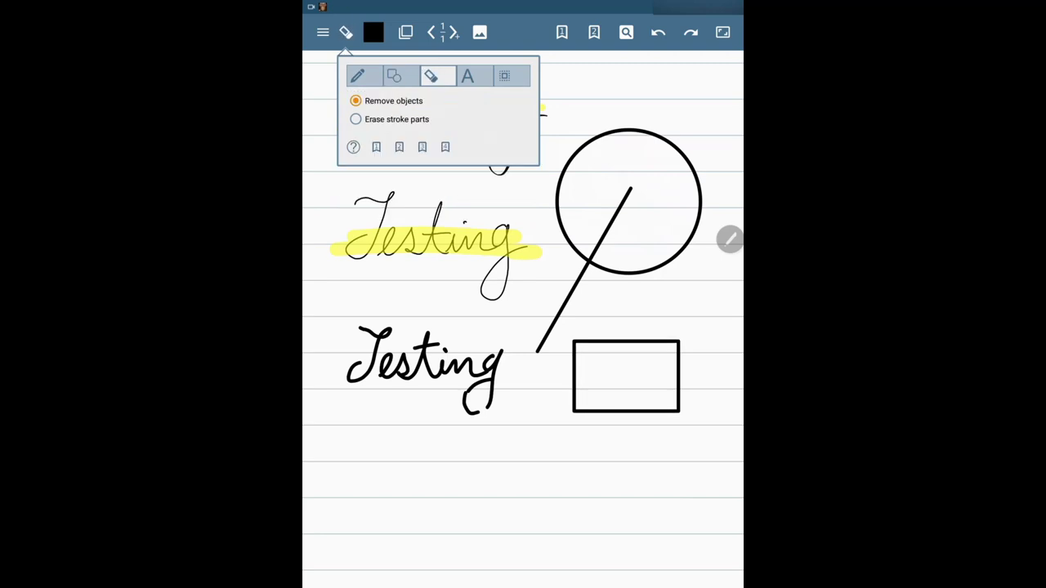
Erase the circle, line, middle highlight and rectangle as whole objects.
left_click(353, 146)
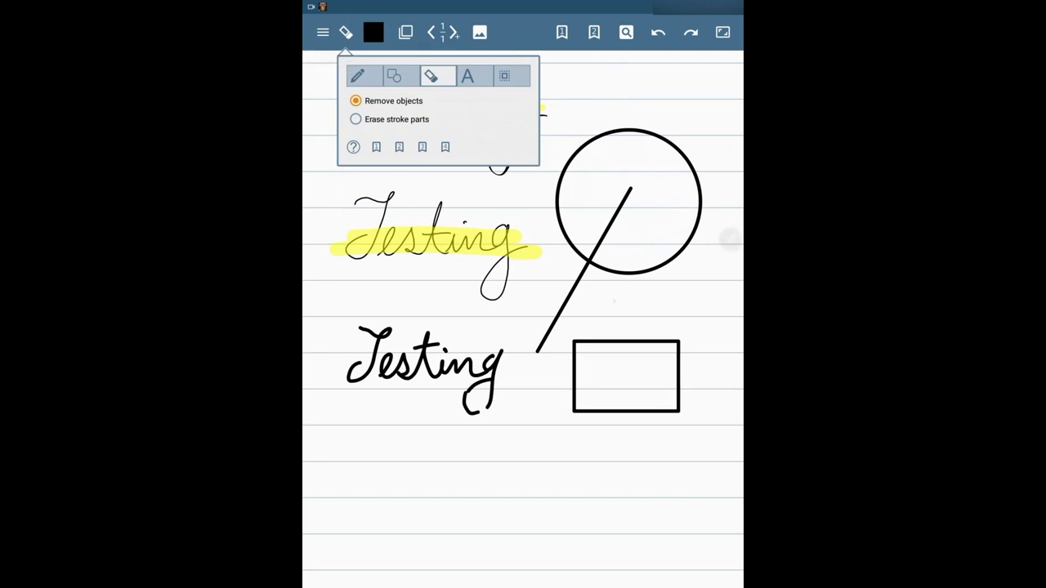
left_click_drag(527, 246, 574, 304)
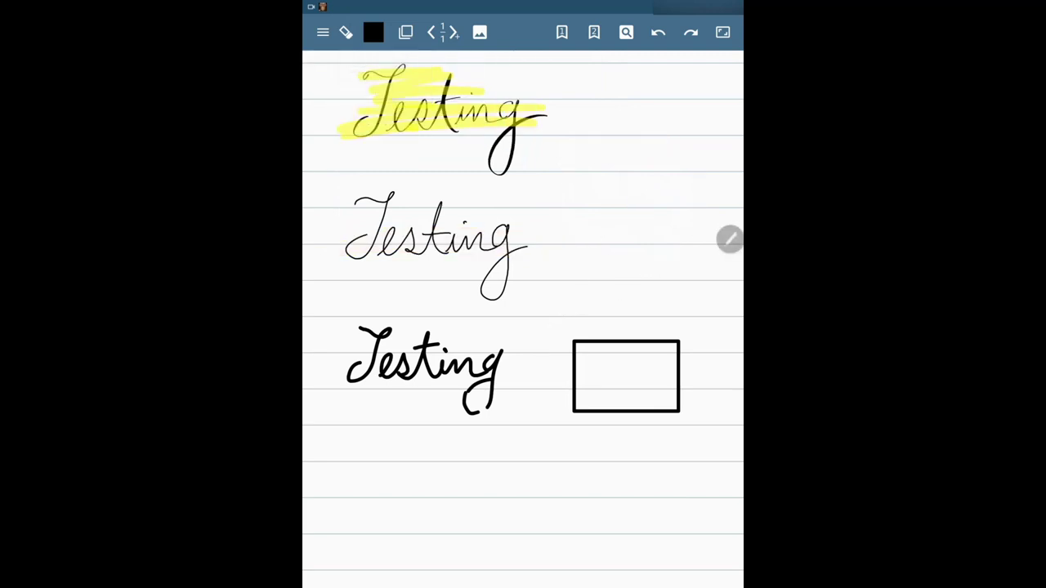
left_click(626, 340)
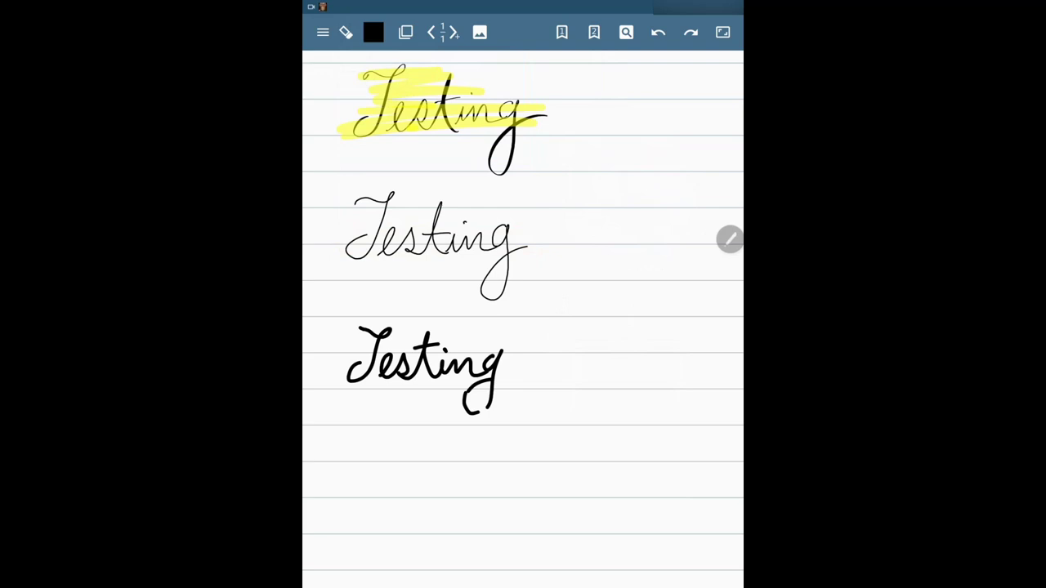
Rub out part of the bottom Testing's g loop in Erase stroke parts mode, then restore Remove objects.
left_click(346, 32)
left_click(355, 119)
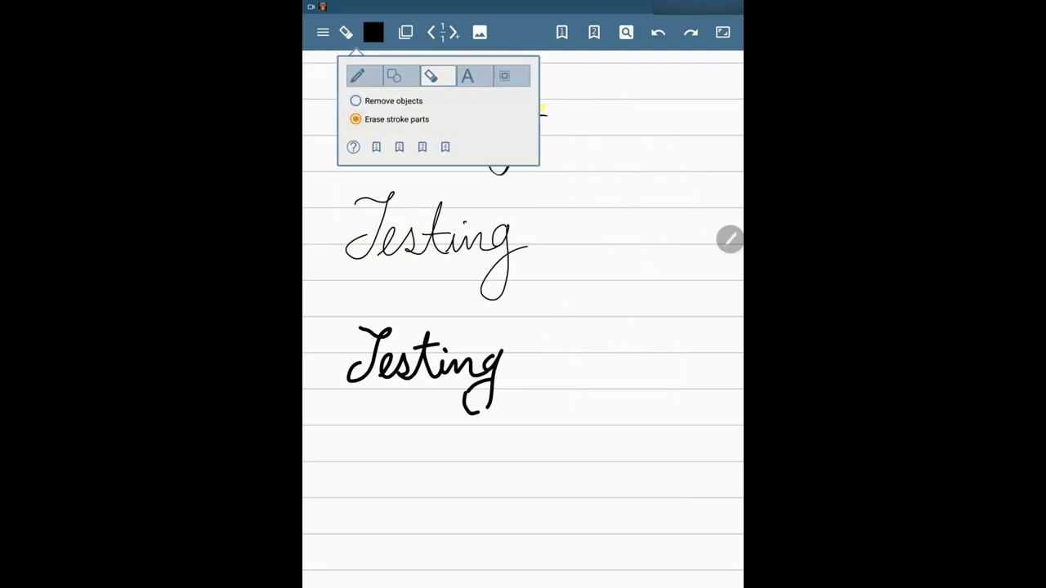
mouse_move(477, 411)
left_mouse_down()
mouse_move(464, 411)
mouse_move(499, 402)
mouse_move(498, 382)
mouse_move(506, 388)
mouse_move(479, 394)
mouse_move(487, 409)
mouse_move(494, 391)
mouse_move(474, 413)
left_mouse_up()
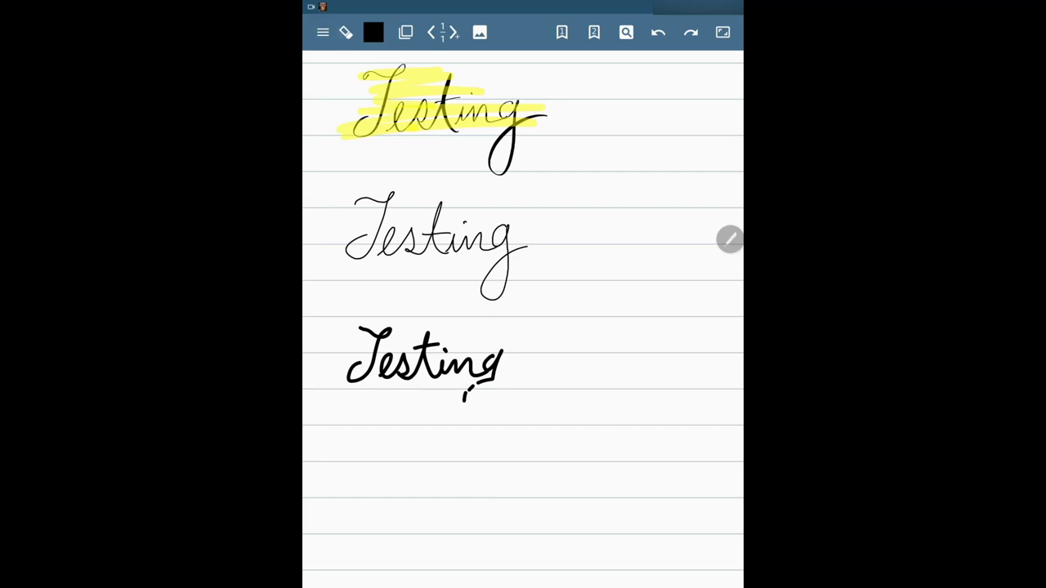
left_click(345, 32)
left_click(356, 100)
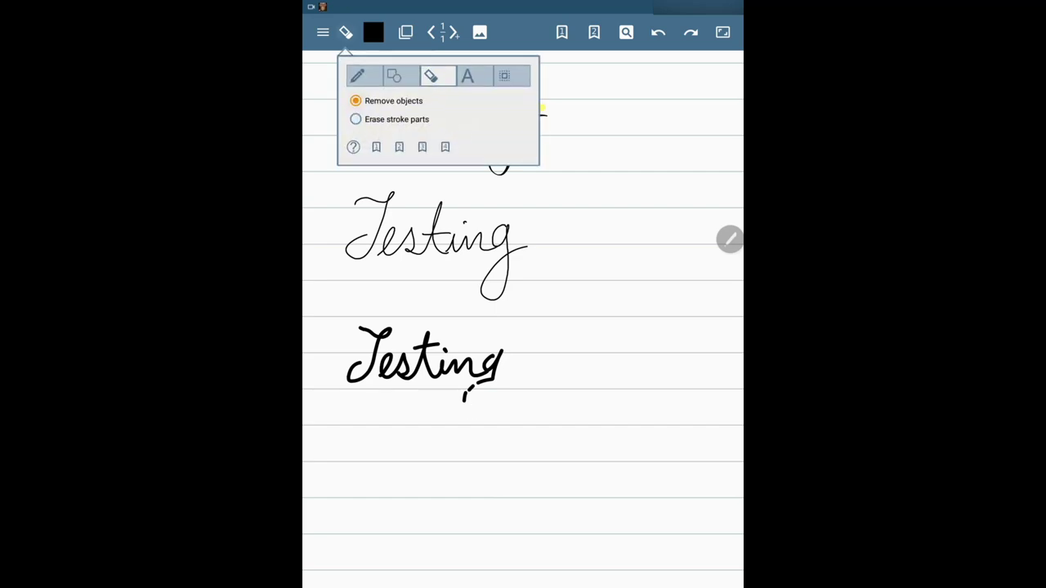
left_click(468, 76)
Add a 'test' text label beside the top Testing word and enlarge it.
key("Escape")
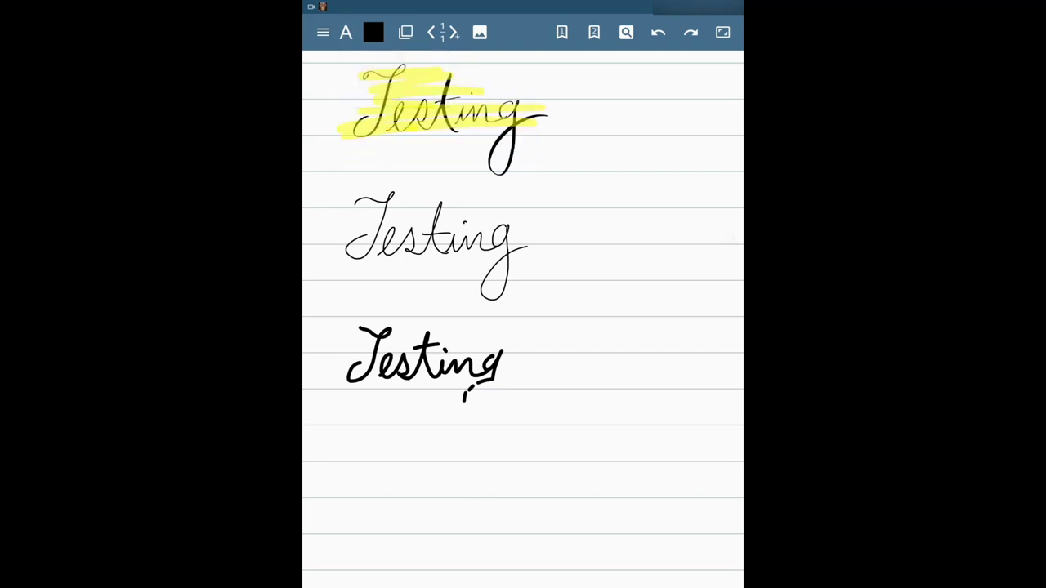
left_click(523, 457)
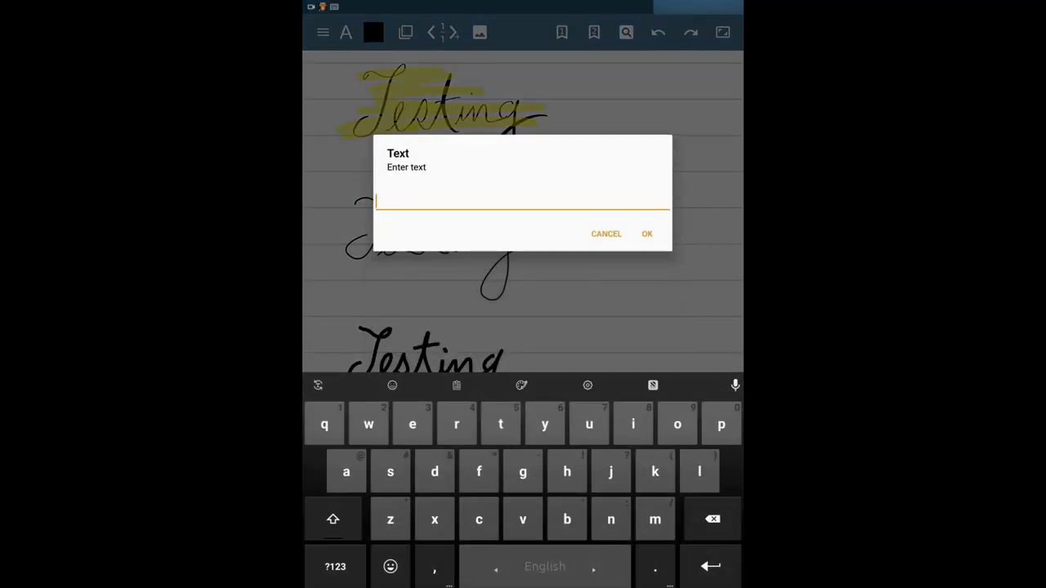
type("test")
key("Return")
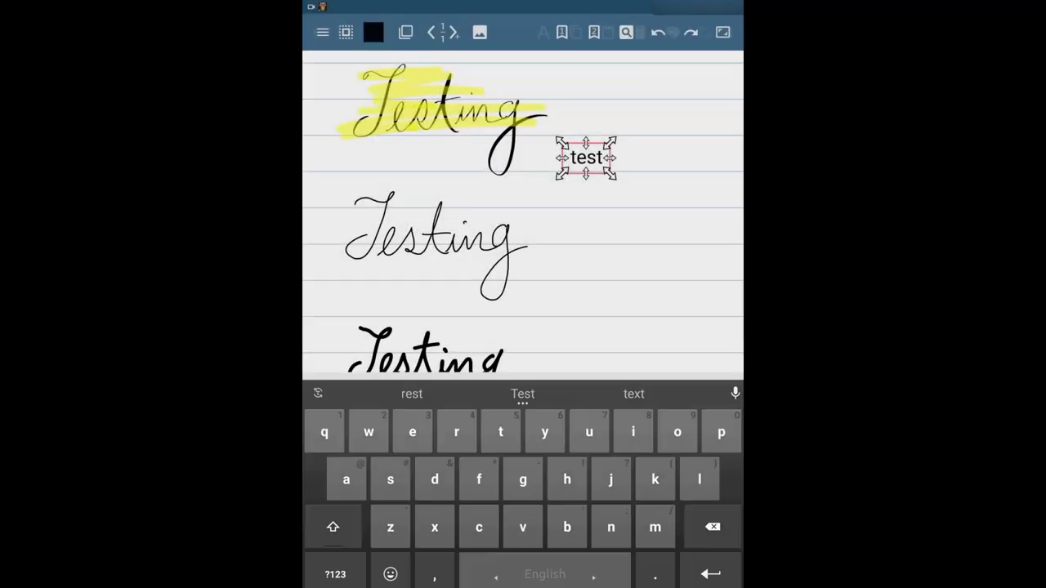
left_click_drag(610, 174, 645, 192)
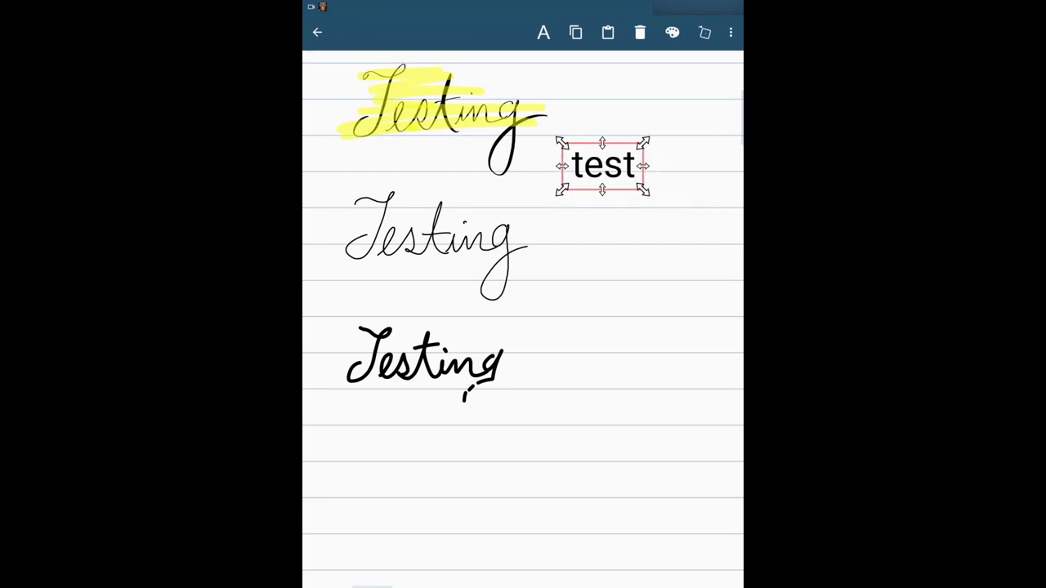
key("Escape")
left_click(603, 165)
double_click(602, 164)
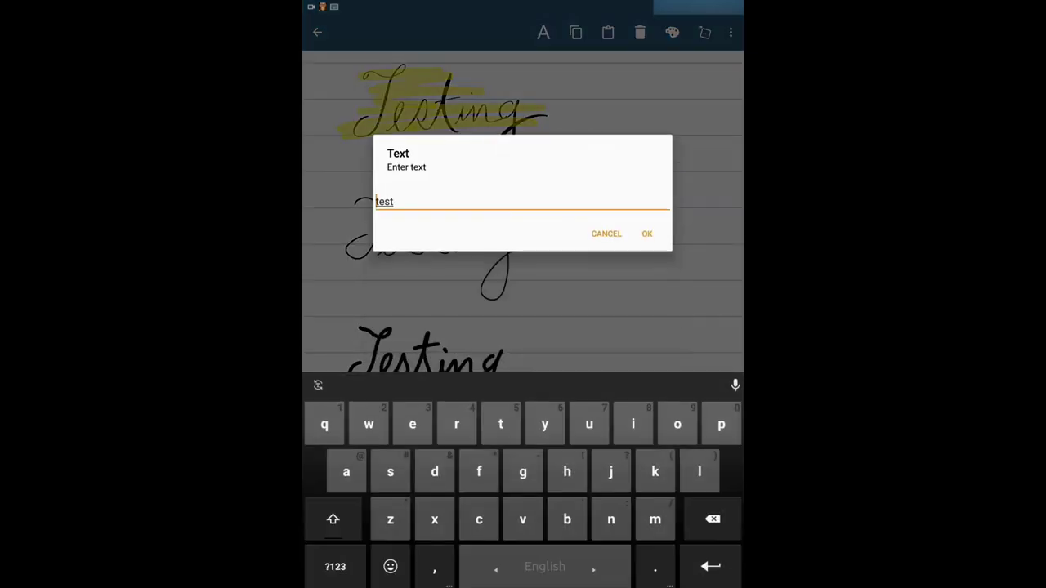
left_click(646, 234)
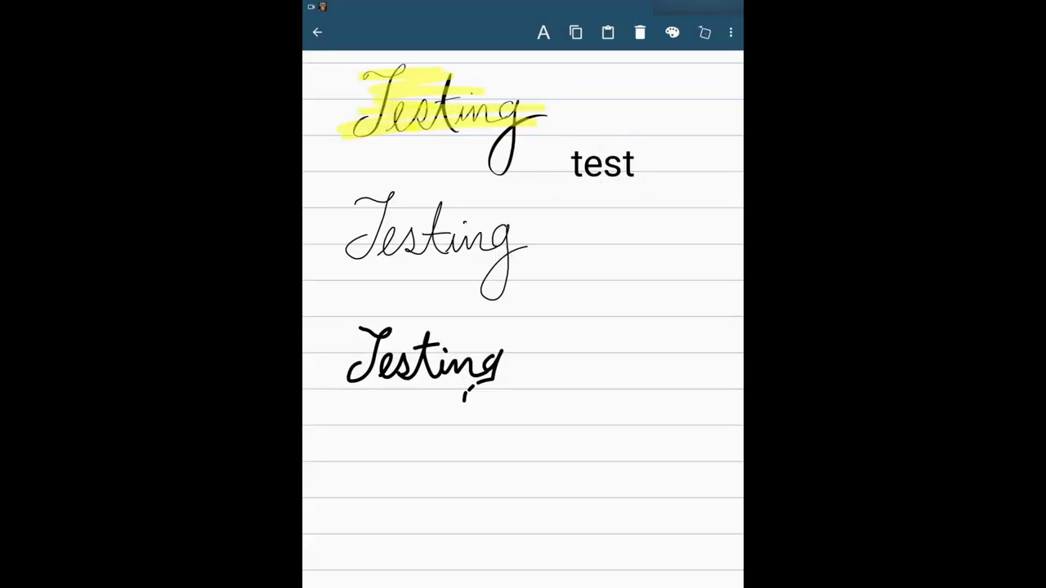
Rotate the test label 67.5° and make it dark purple.
left_click(672, 32)
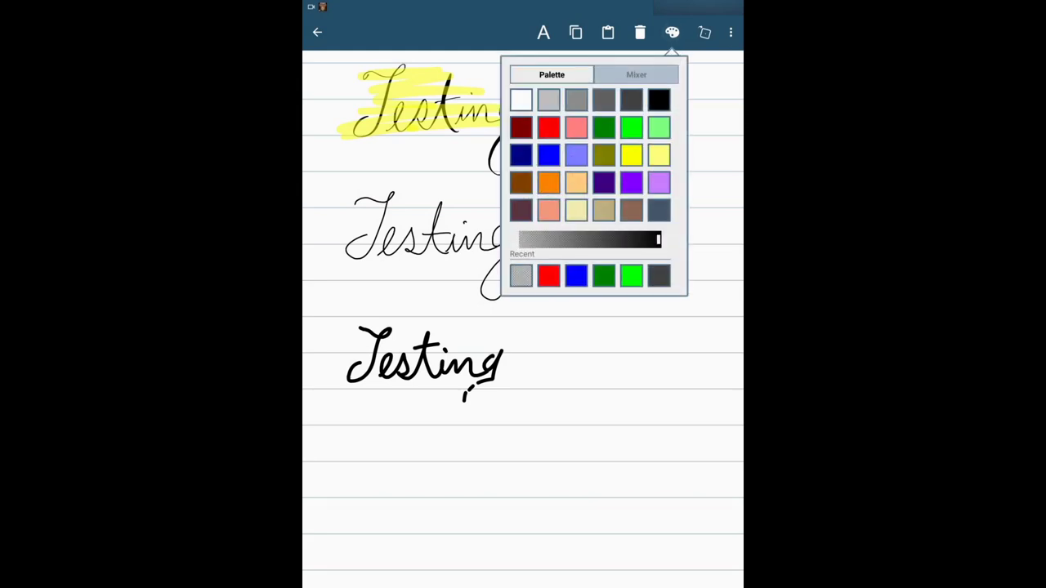
left_click(631, 155)
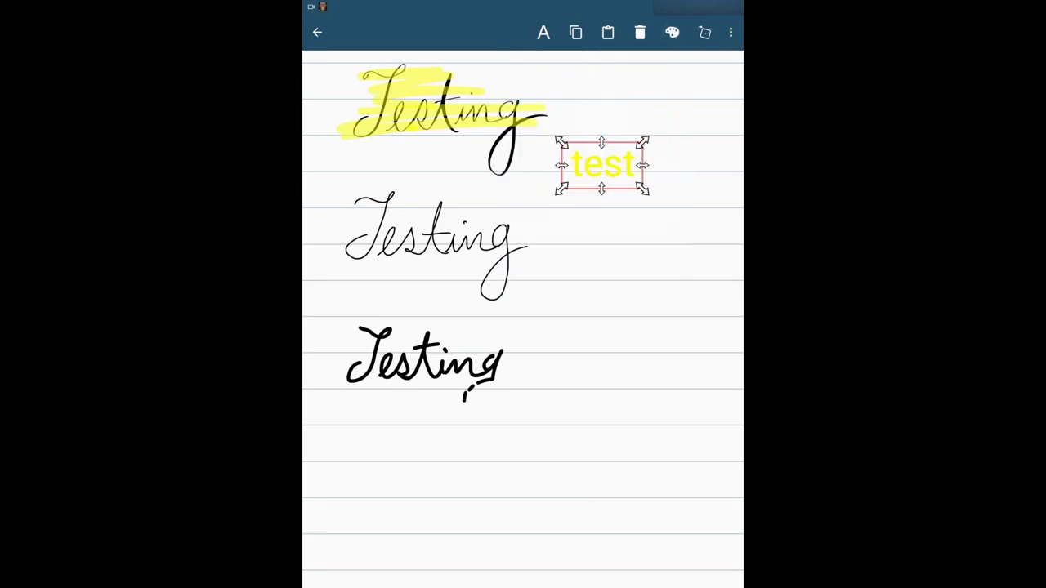
left_click(704, 32)
left_click_drag(670, 81, 679, 82)
left_click(670, 117)
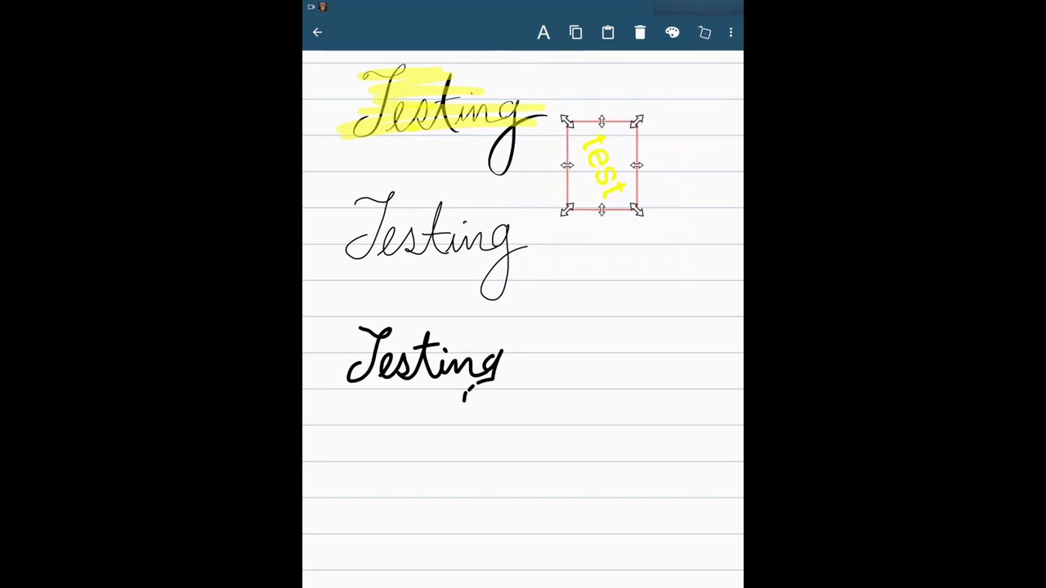
left_click(671, 32)
left_click(603, 183)
Copy, paste and duplicate the label into three test labels beside the Testing words.
left_click(576, 32)
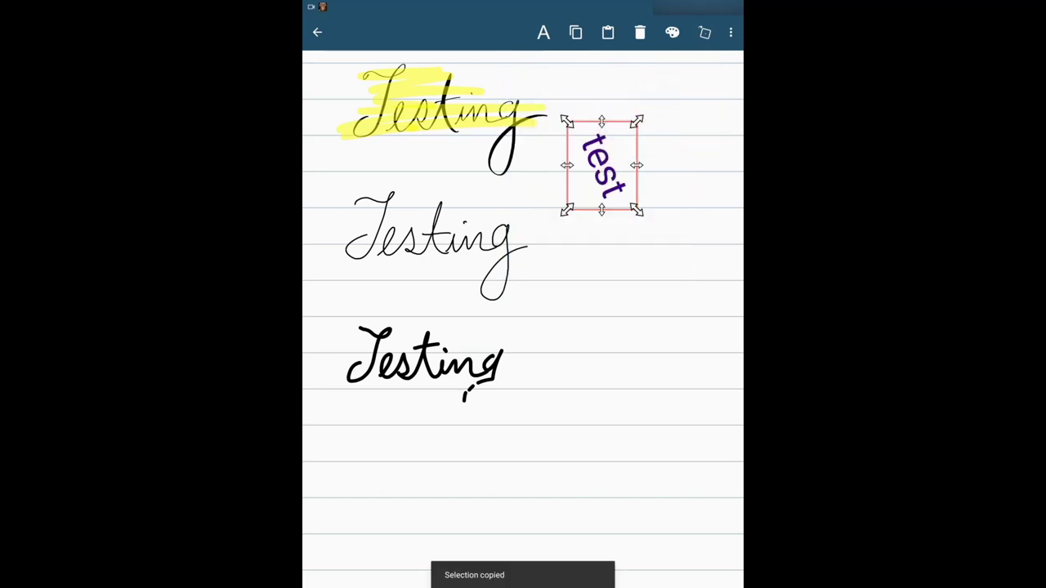
left_click_drag(602, 163, 602, 281)
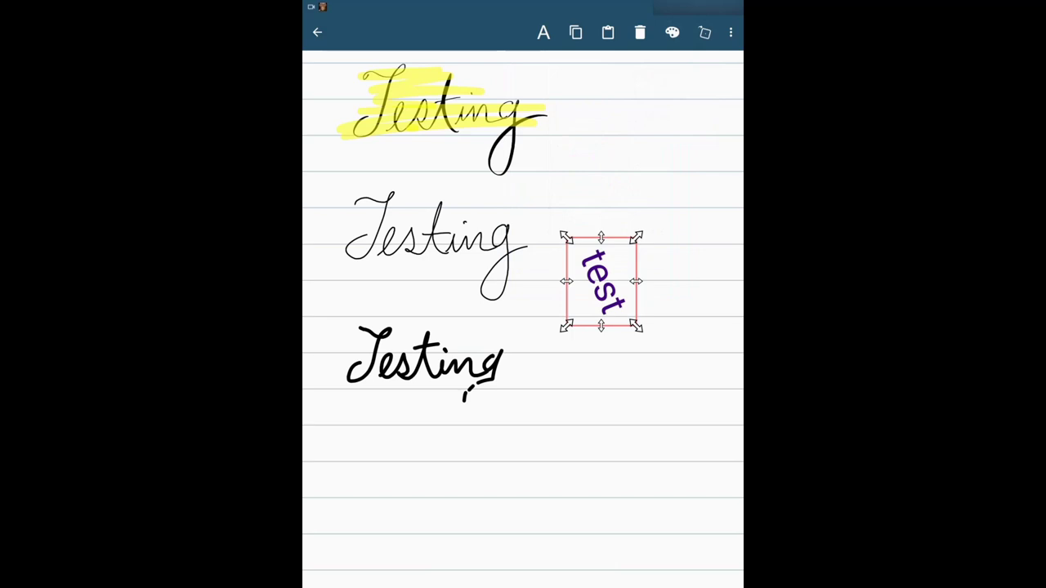
left_click(607, 32)
left_click_drag(630, 314, 615, 161)
left_click(608, 32)
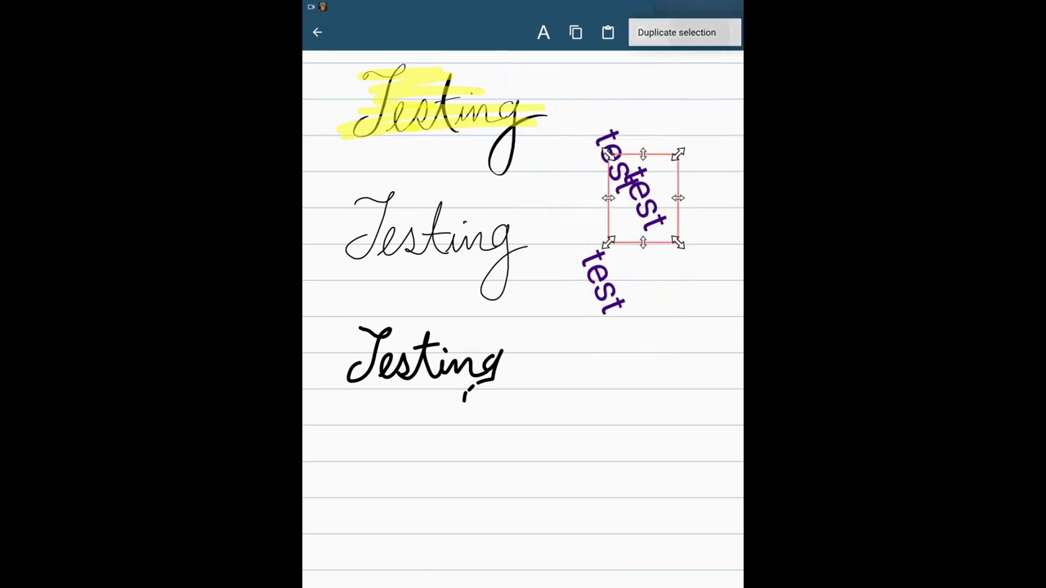
left_click_drag(644, 193, 679, 281)
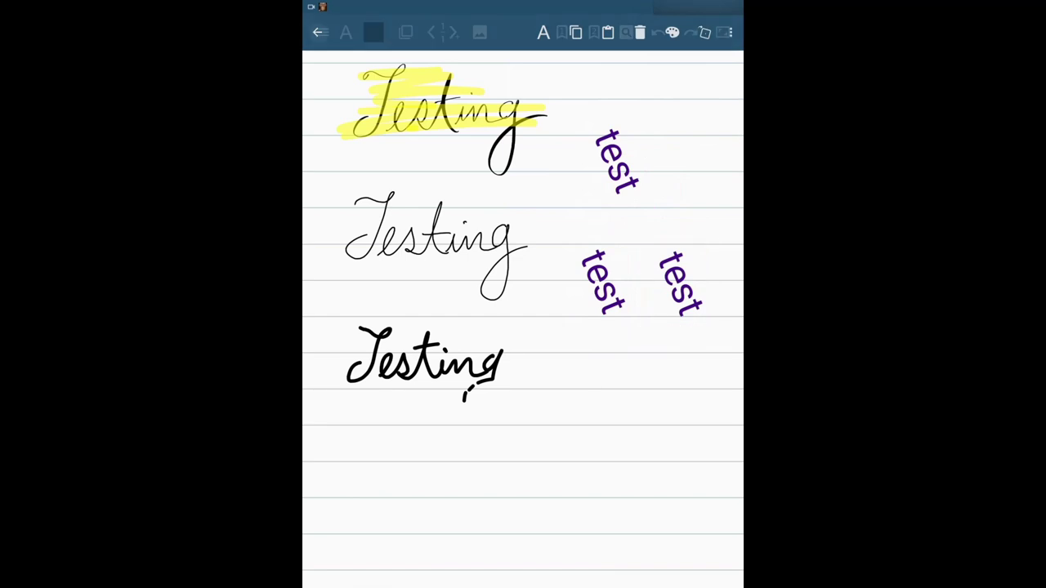
left_click(346, 32)
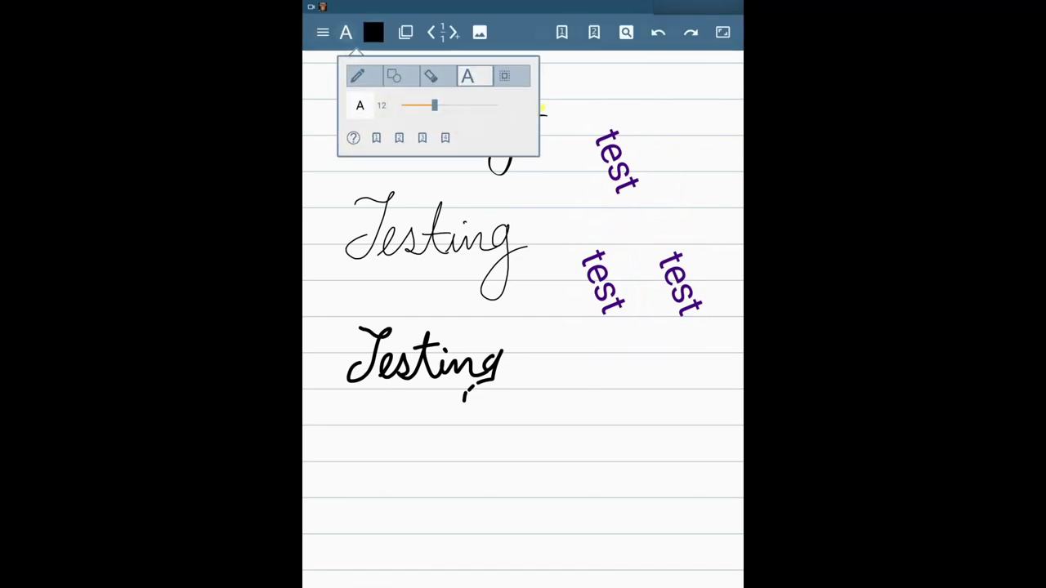
Select the middle handwritten Testing and increase its stroke width.
left_click(505, 75)
left_click(442, 106)
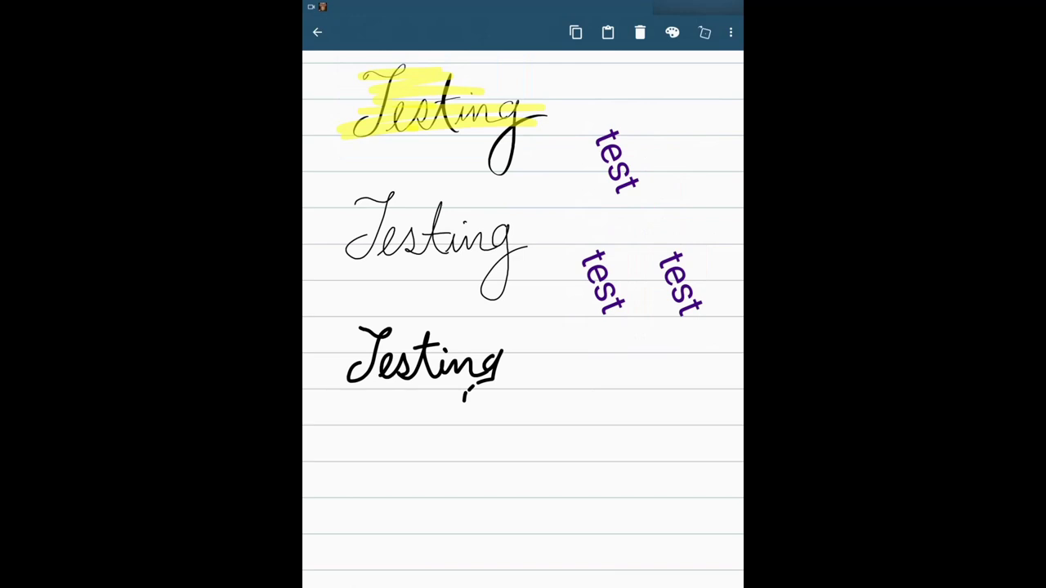
left_click_drag(341, 176, 537, 314)
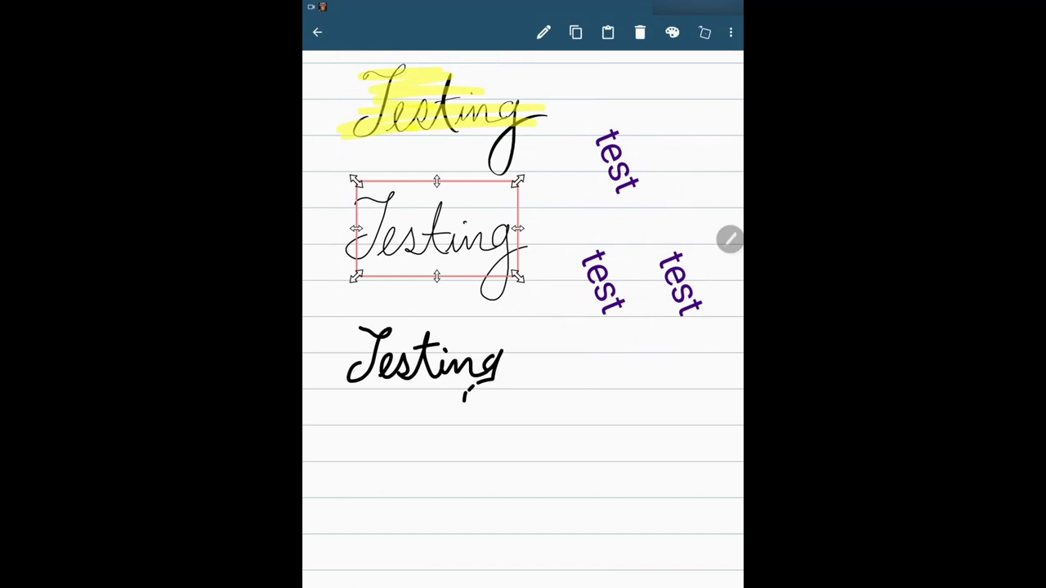
left_click(543, 32)
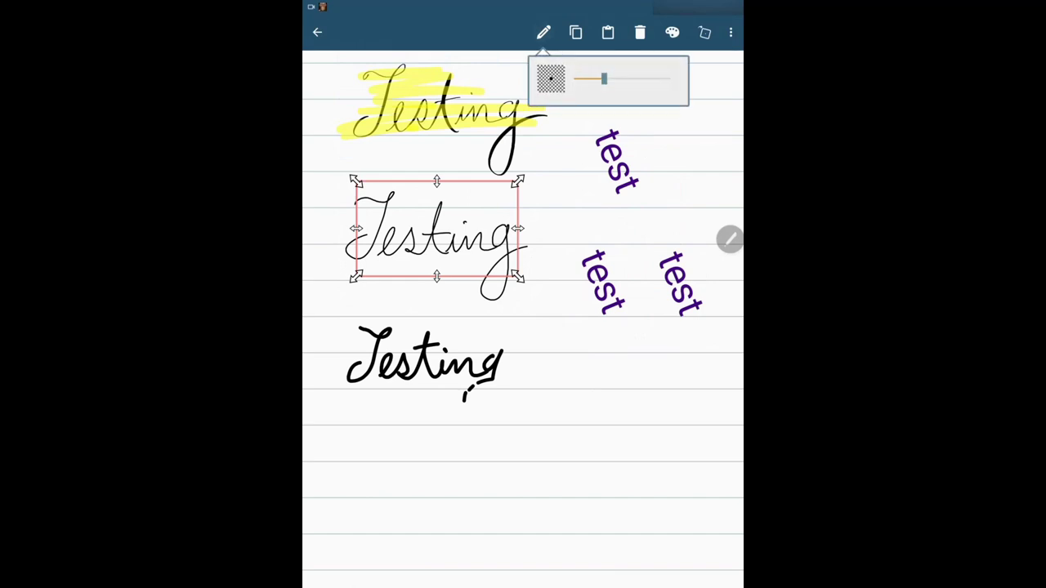
left_click_drag(604, 79, 631, 78)
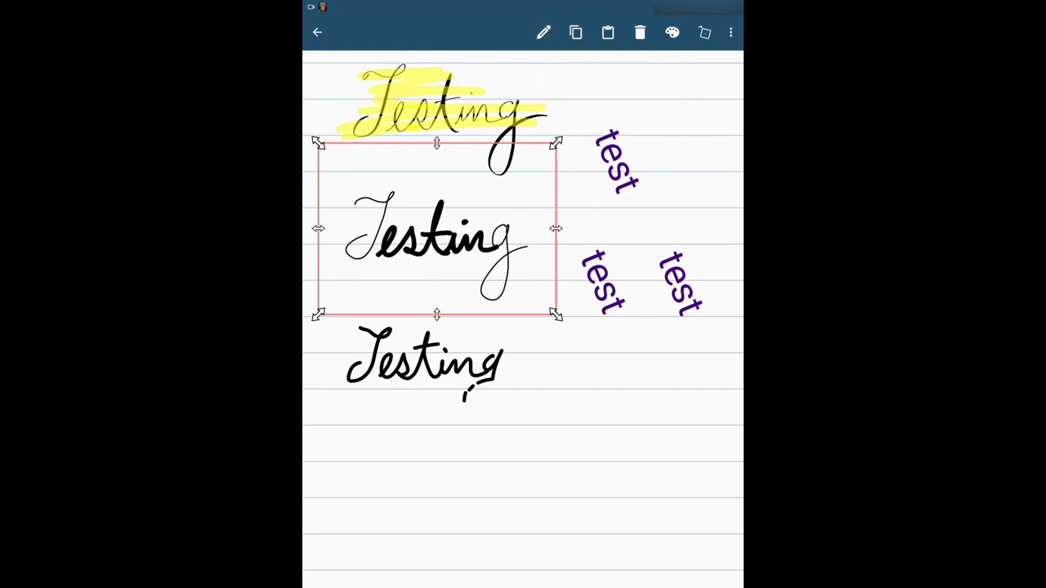
key("Escape")
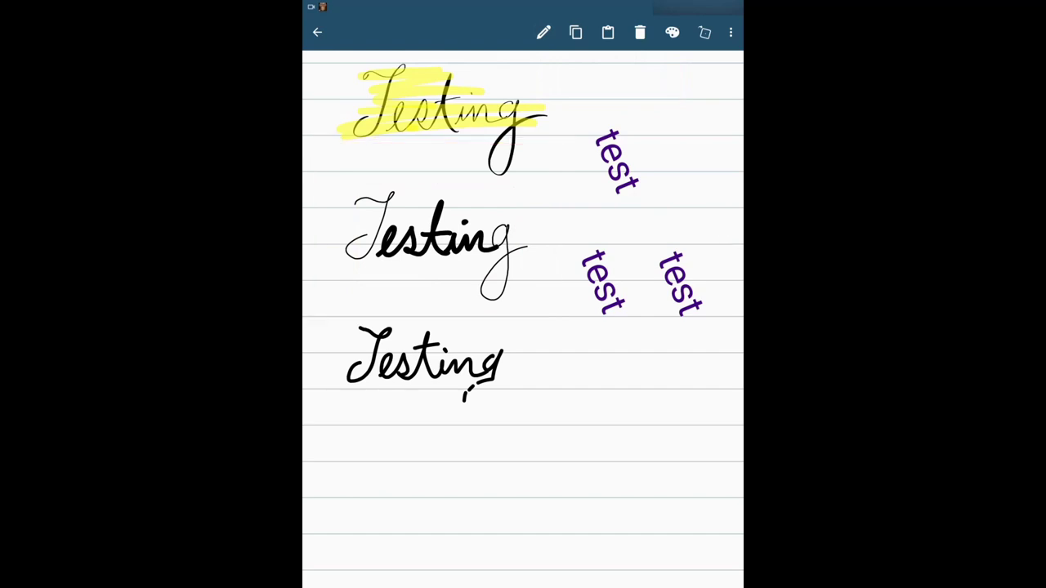
Undo the last test-word move, then add a new blank layer.
key("ctrl+z")
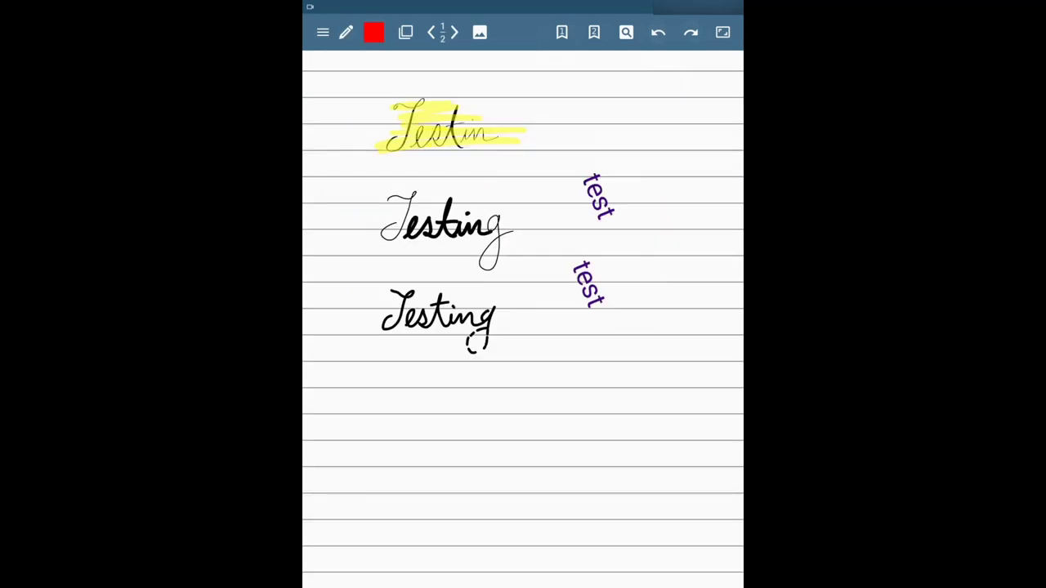
left_click(405, 32)
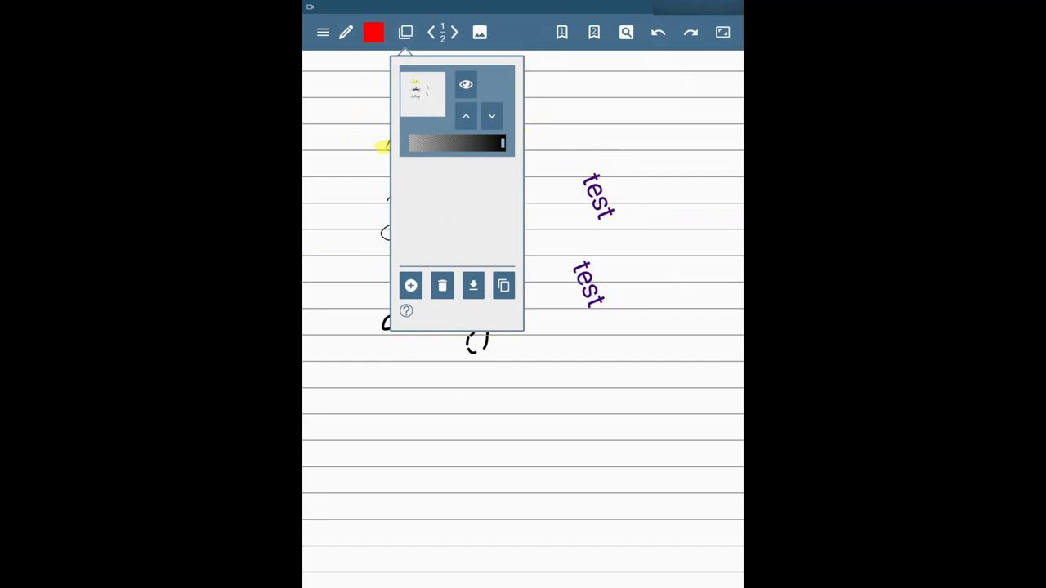
left_click(410, 285)
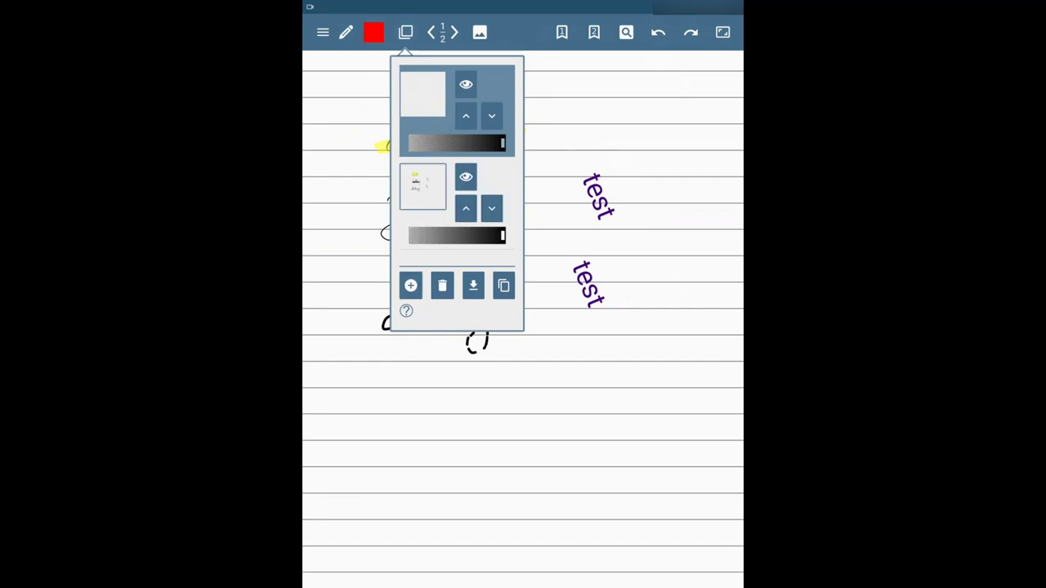
left_click(442, 285)
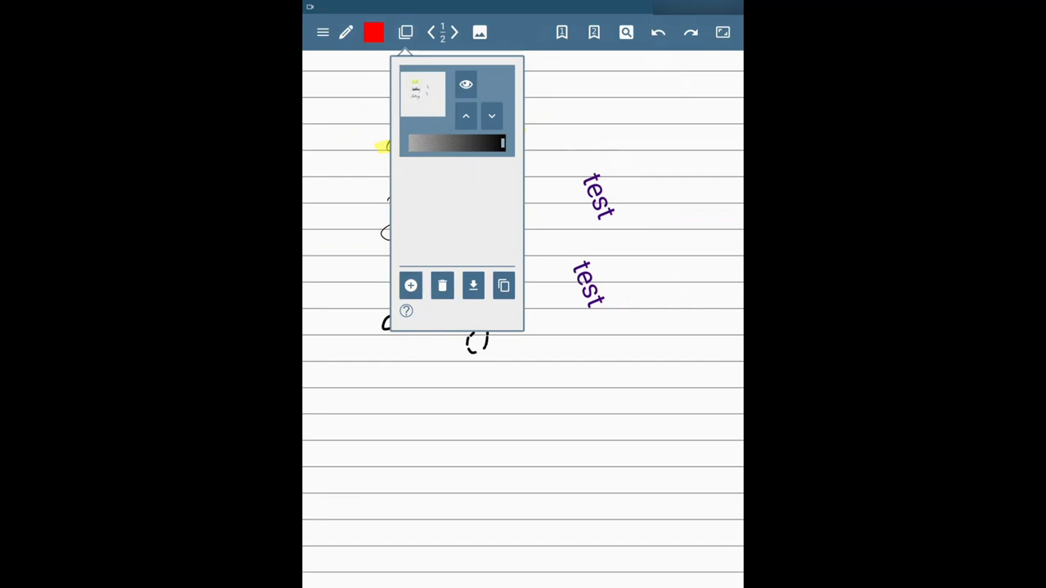
left_click(410, 285)
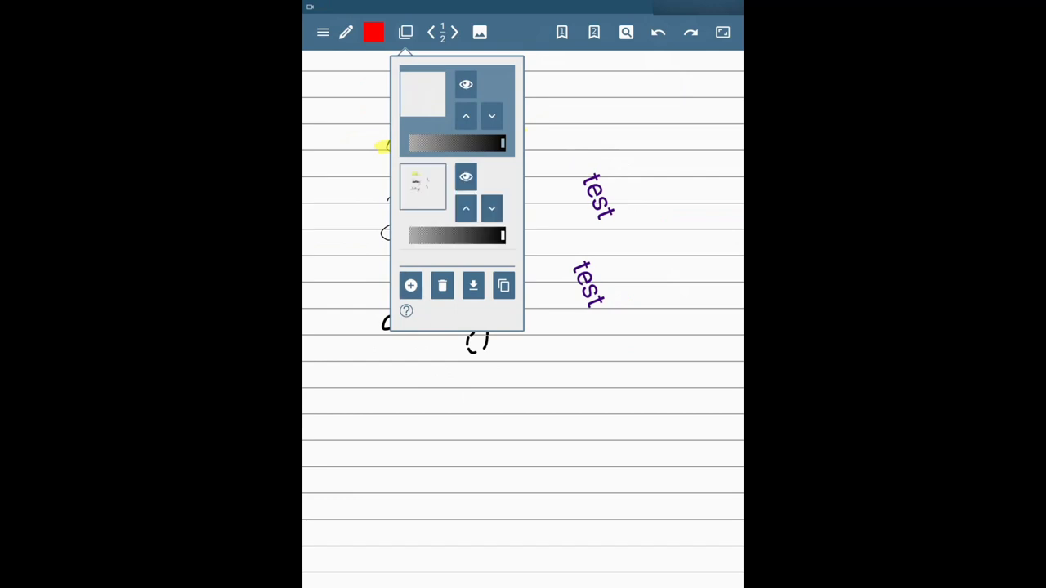
key("Escape")
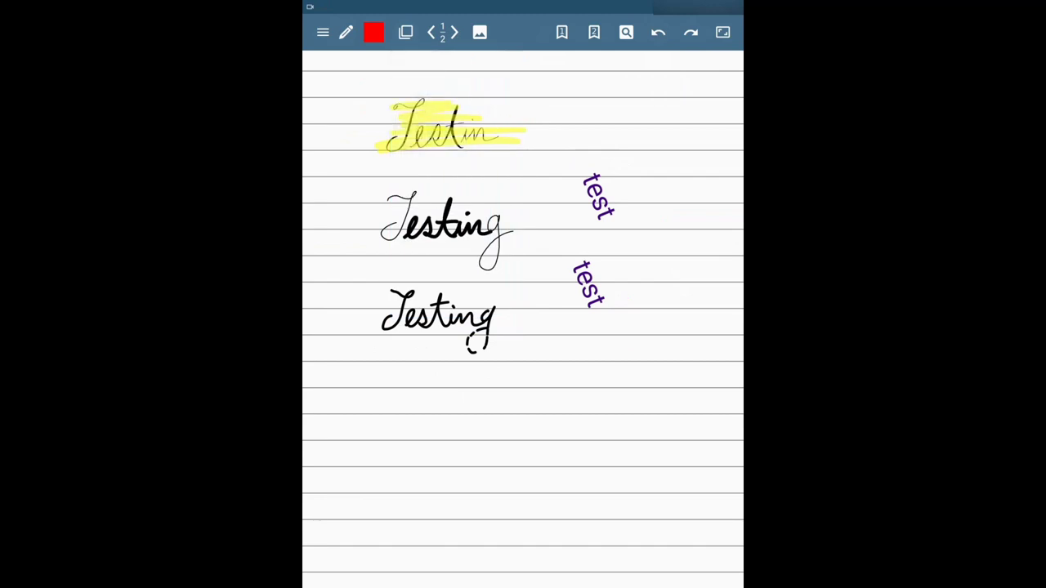
Hide the handwriting layer so the ruled page appears blank.
left_click(405, 32)
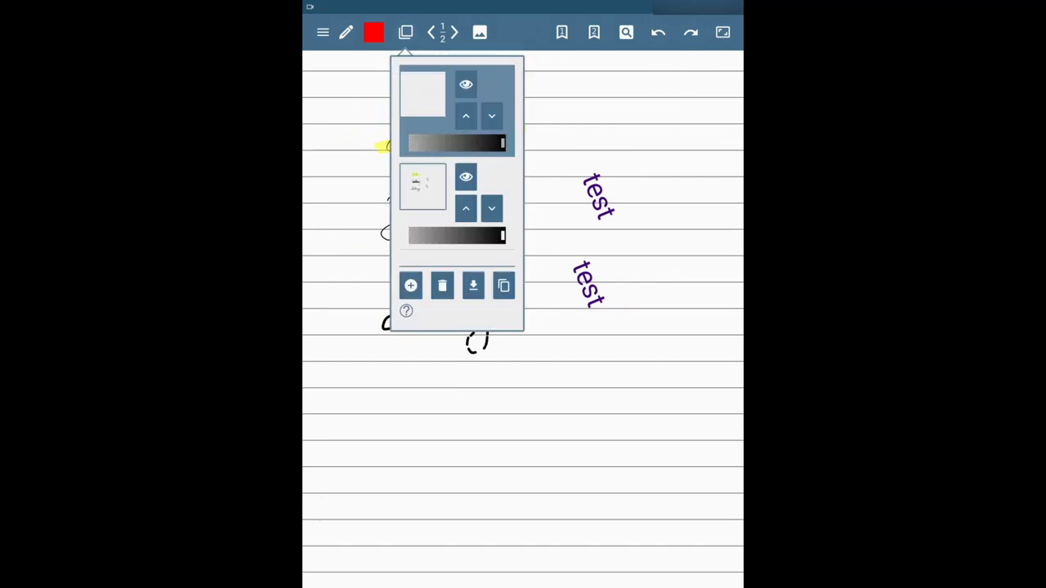
left_click(466, 177)
key("Escape")
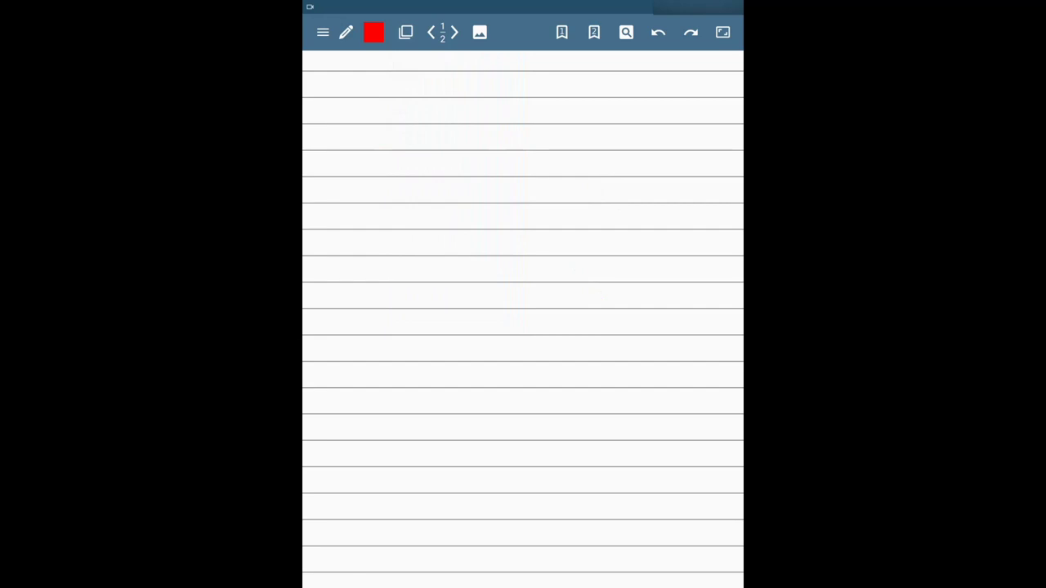
left_click(480, 32)
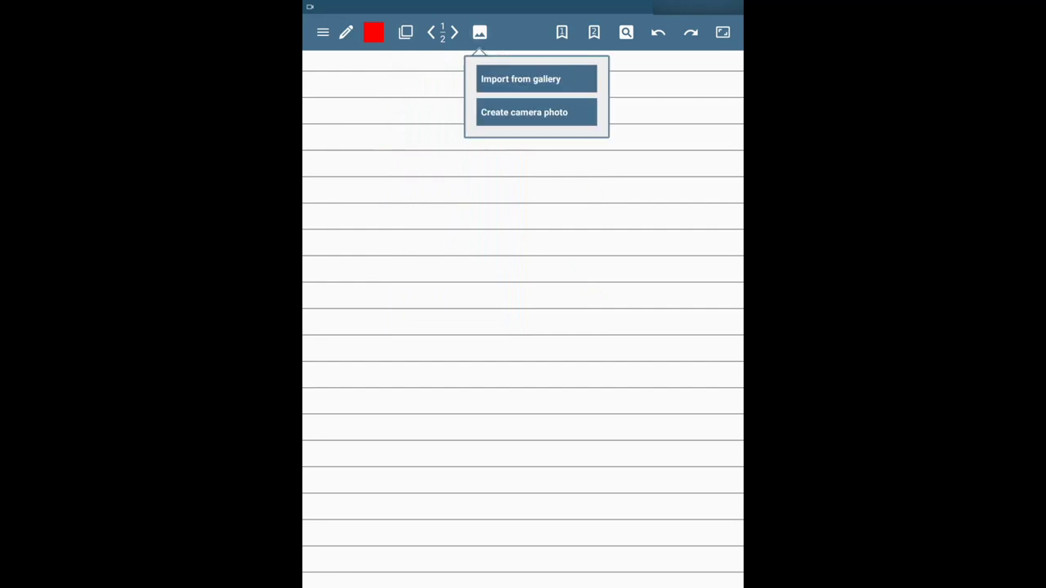
Insert a new camera photo of the potted bamboo plant.
key("Escape")
left_click(406, 32)
key("Escape")
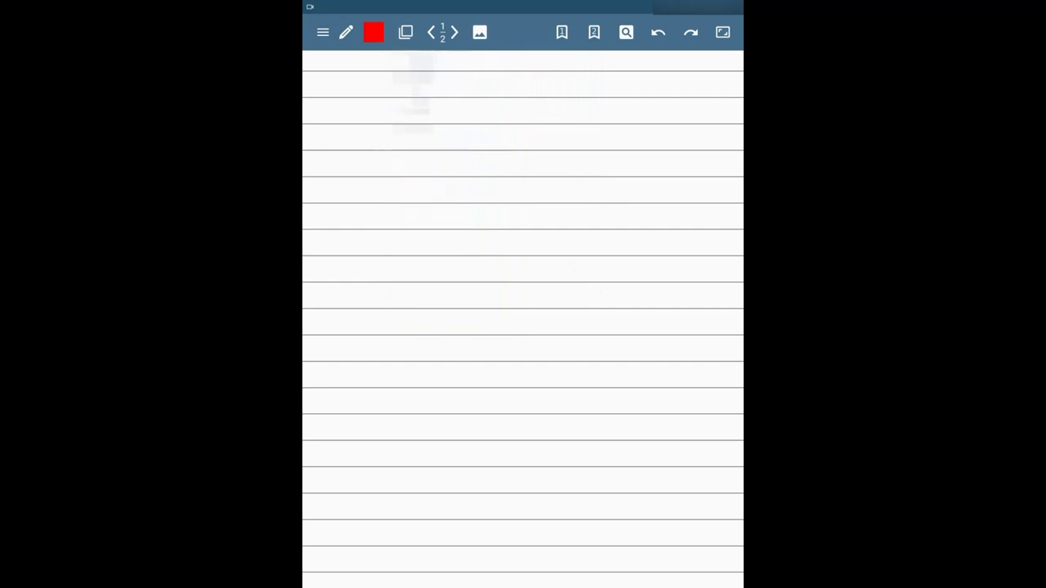
left_click(480, 32)
left_click(534, 100)
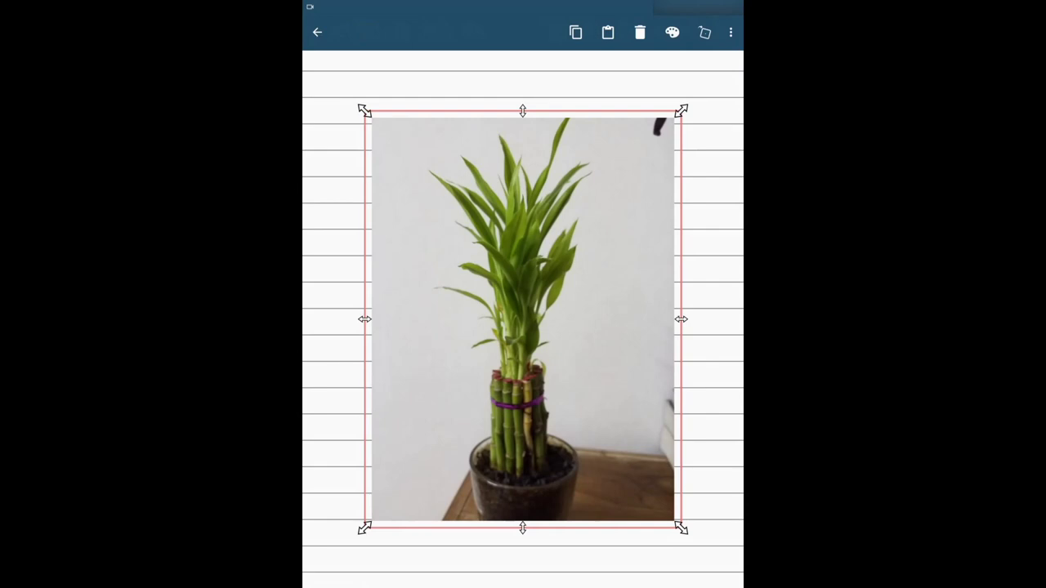
Rotate the plant photo 45°.
key("Escape")
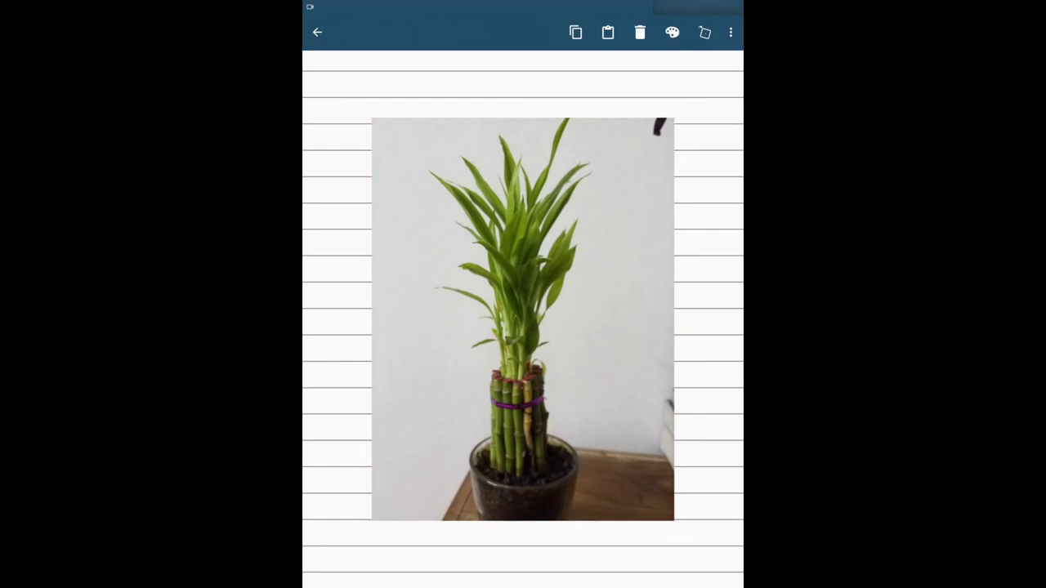
left_click(523, 319)
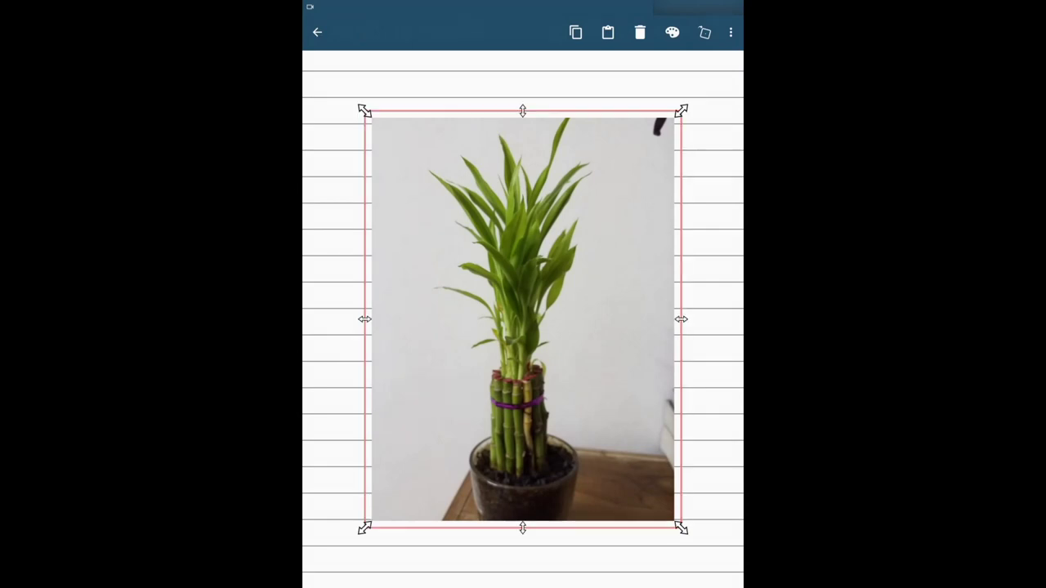
left_click(705, 32)
type("45")
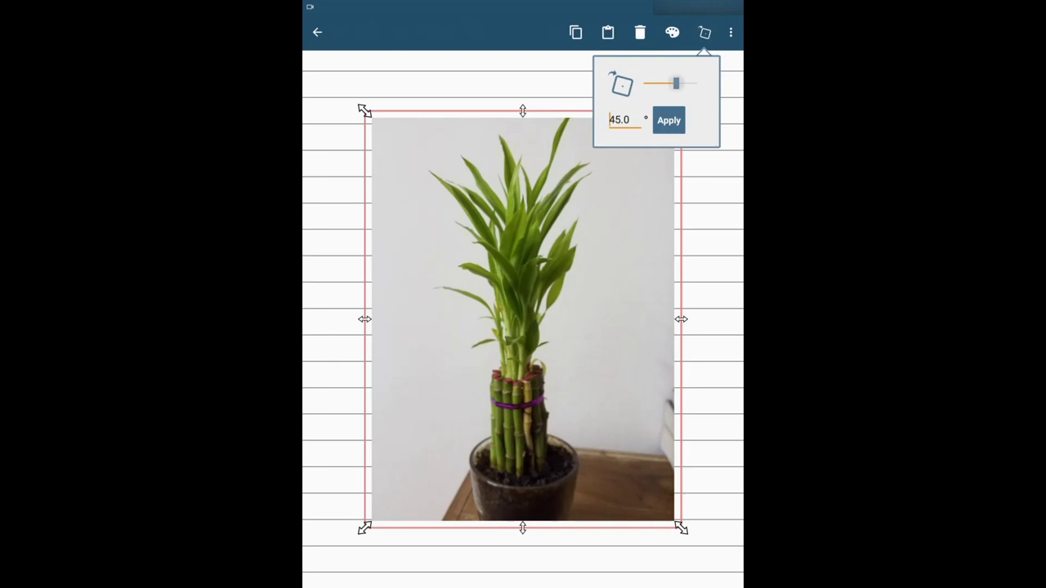
left_click(668, 120)
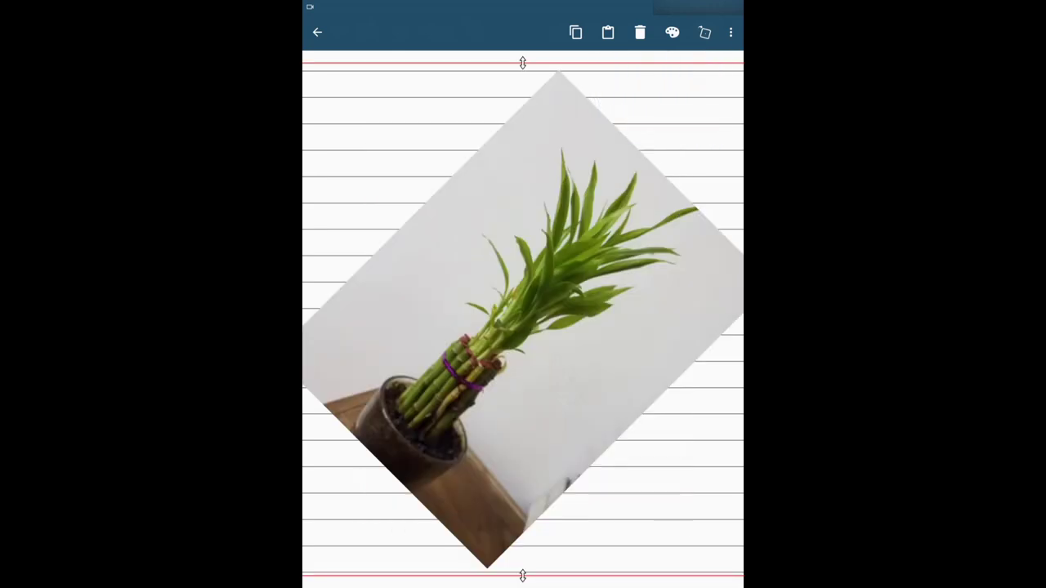
key("Escape")
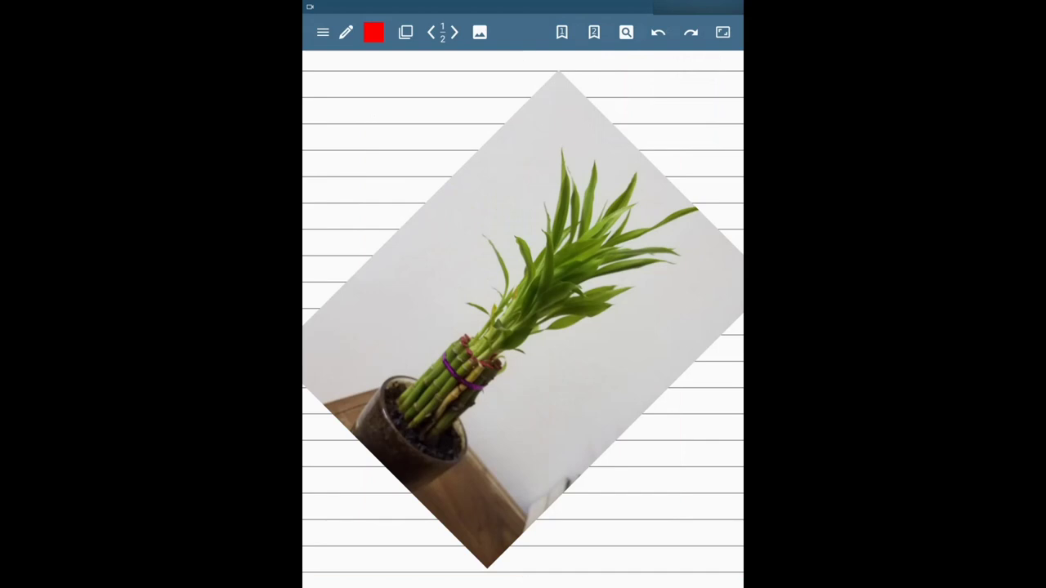
Show the handwriting layer again and move the photo layer beneath it.
left_click(406, 32)
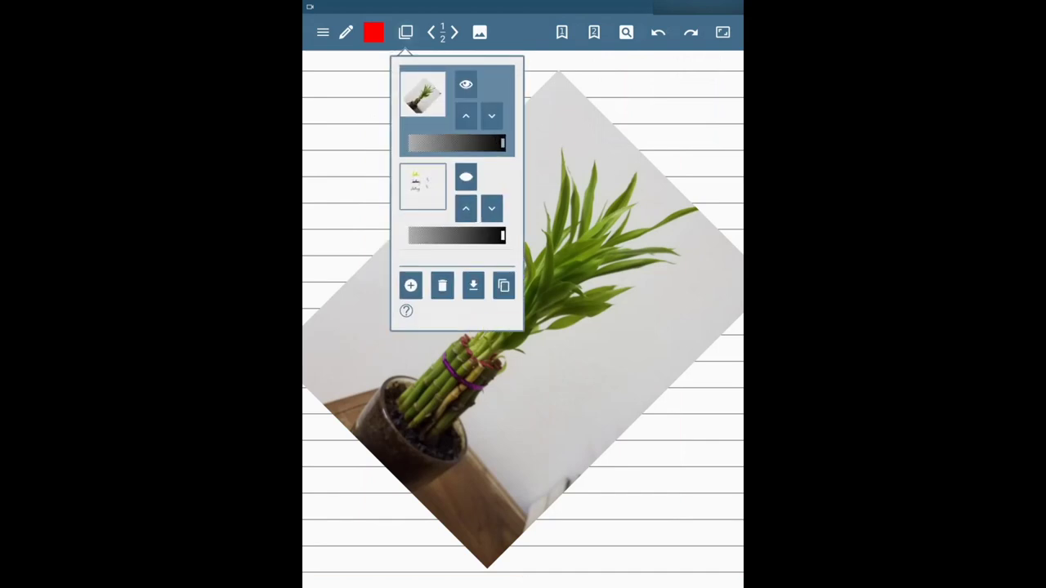
left_click(466, 177)
key("Escape")
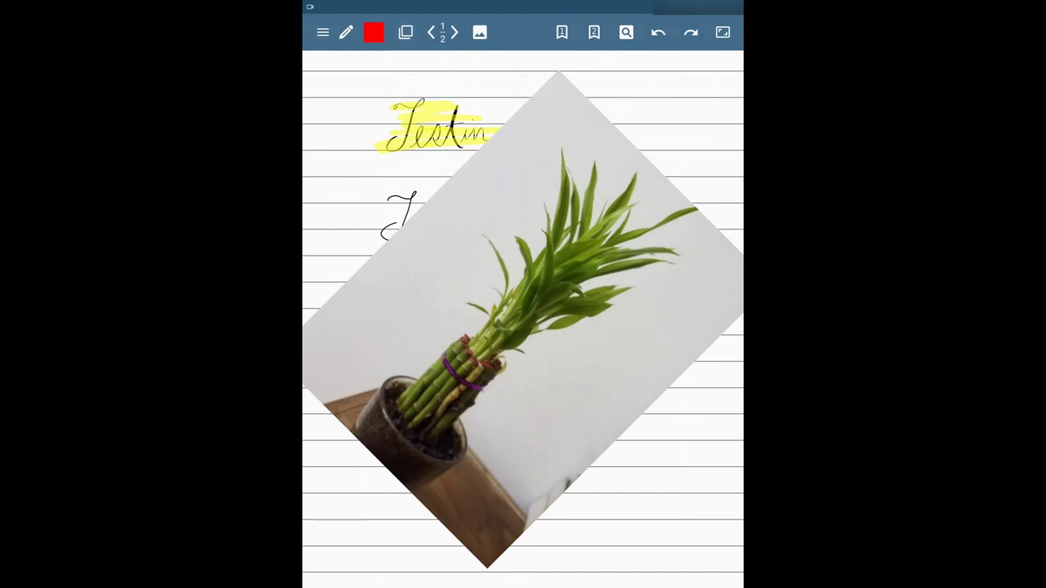
left_click(406, 31)
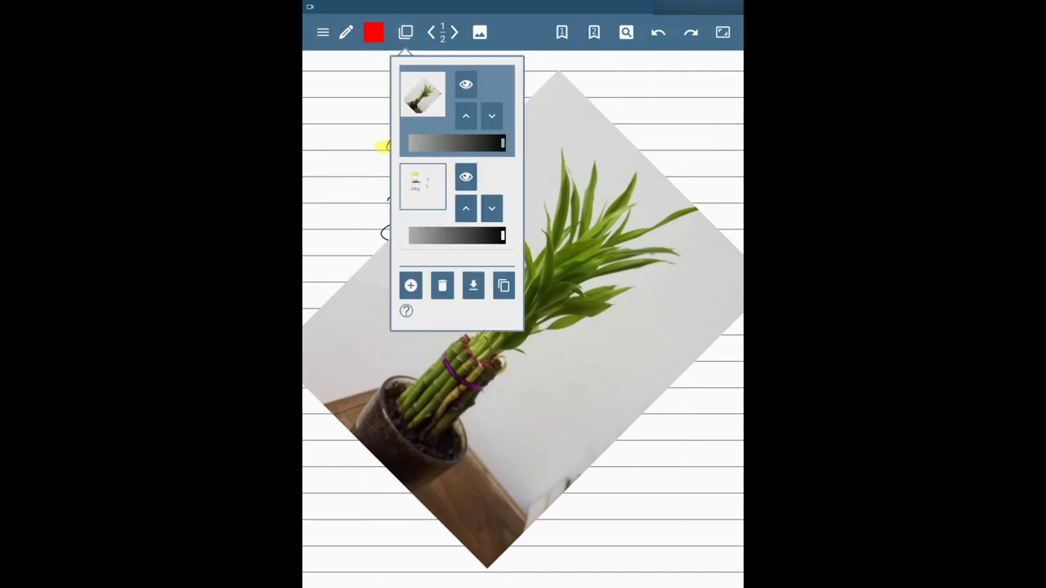
left_click(491, 115)
key("Escape")
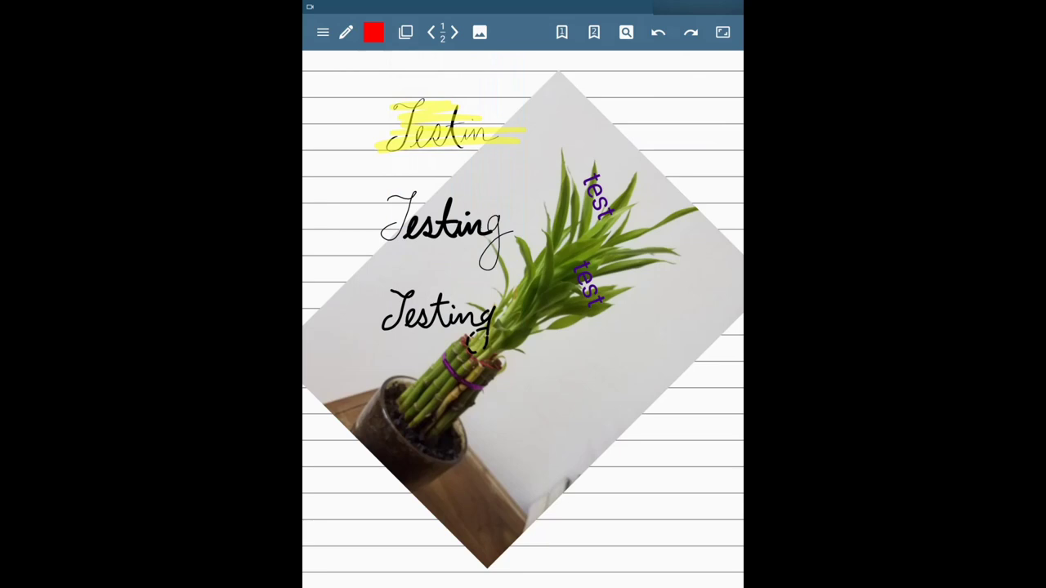
Deselect the photo and zoom the page to 93%.
scroll(523, 319, "down", 3)
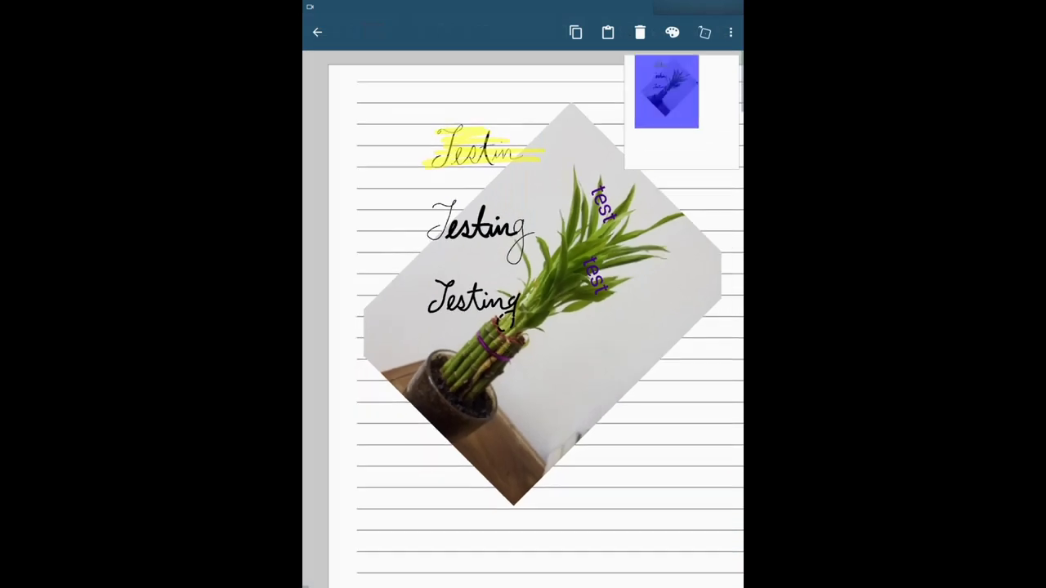
key("Escape")
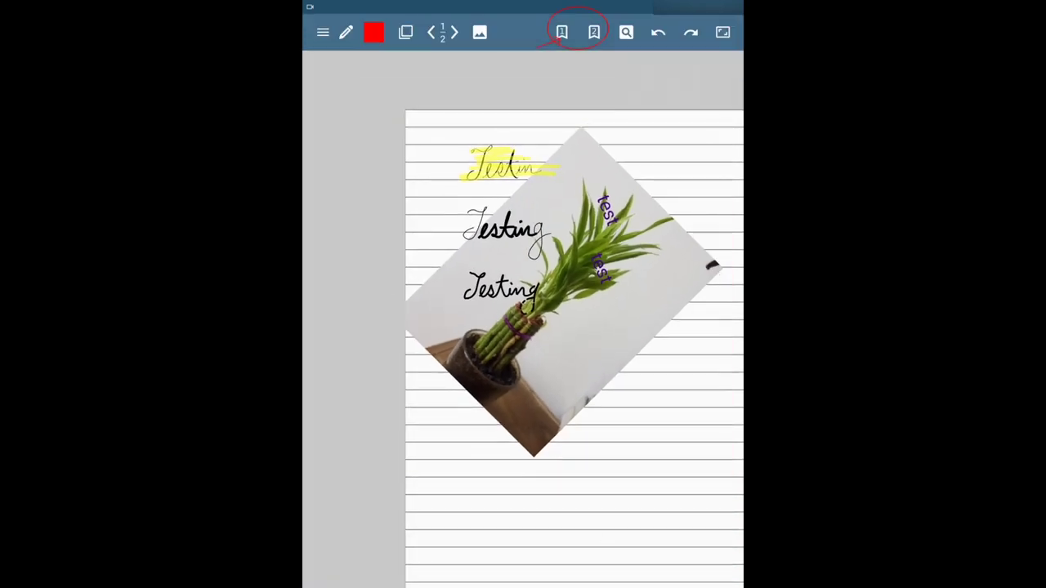
scroll(535, 310, "up", 2)
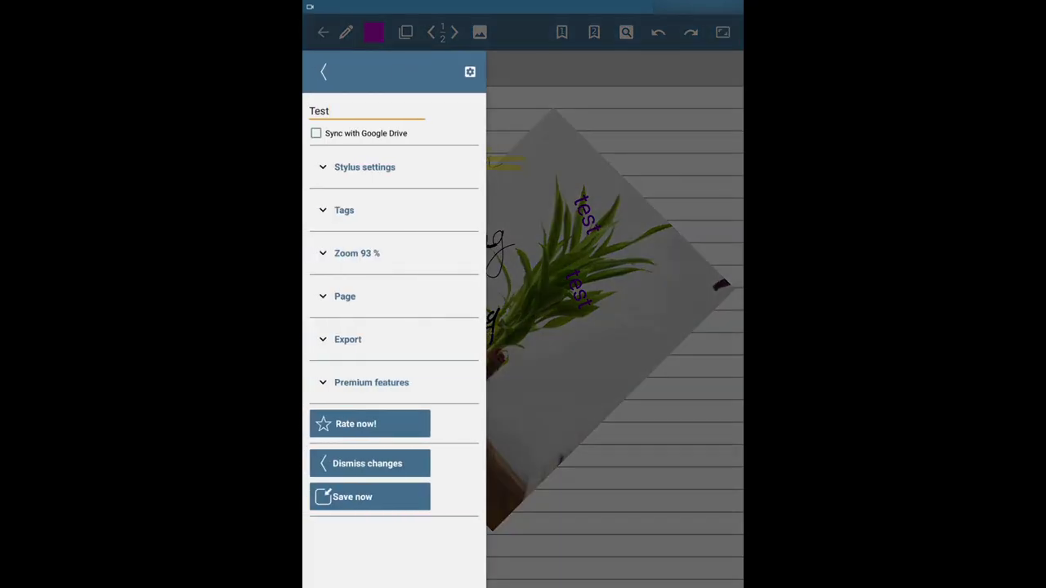
Set Page ruling to None and the background to salmon, then request Delete content.
left_click(345, 297)
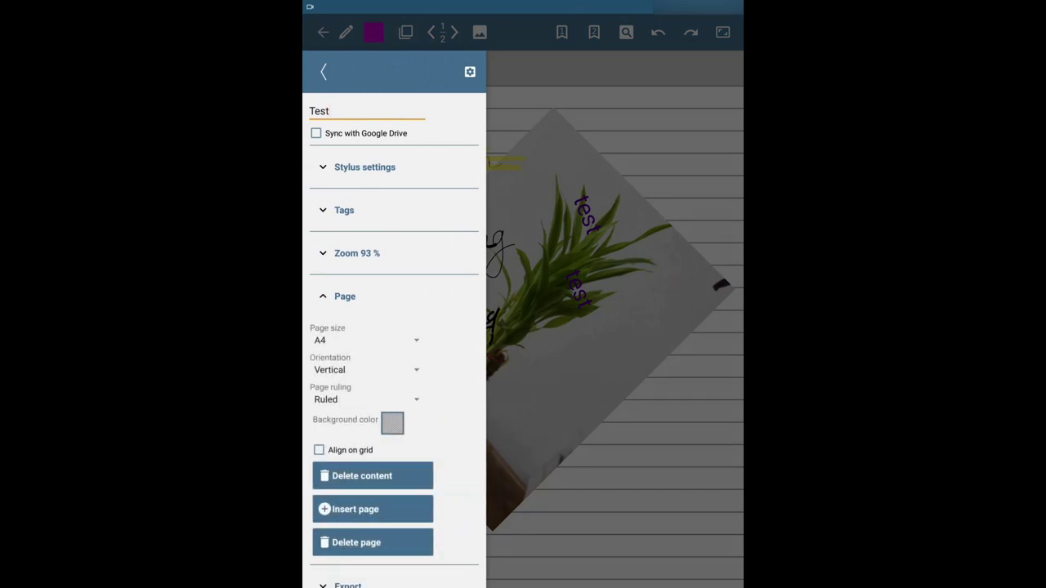
left_click(363, 399)
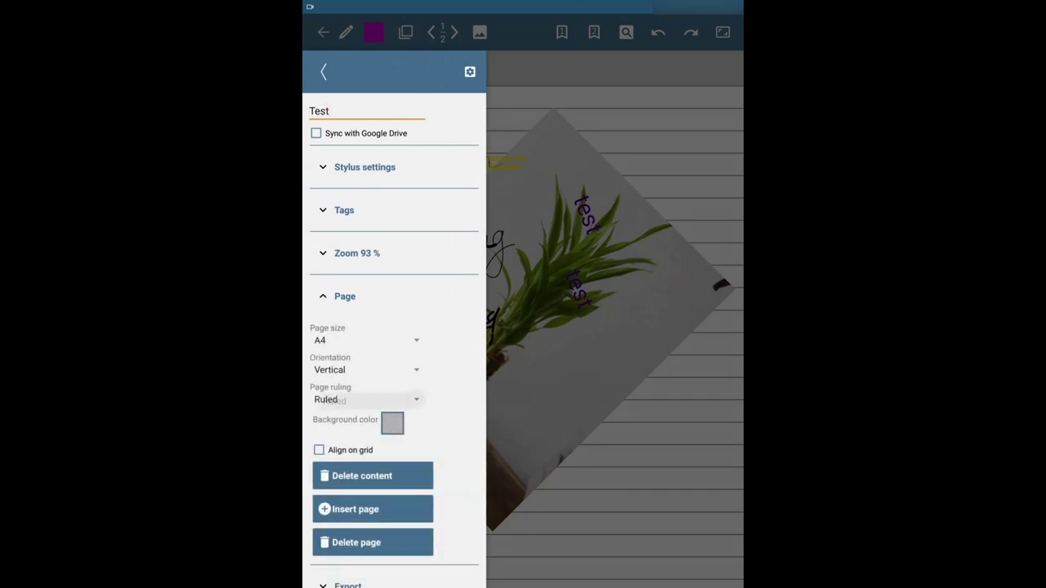
left_click(325, 406)
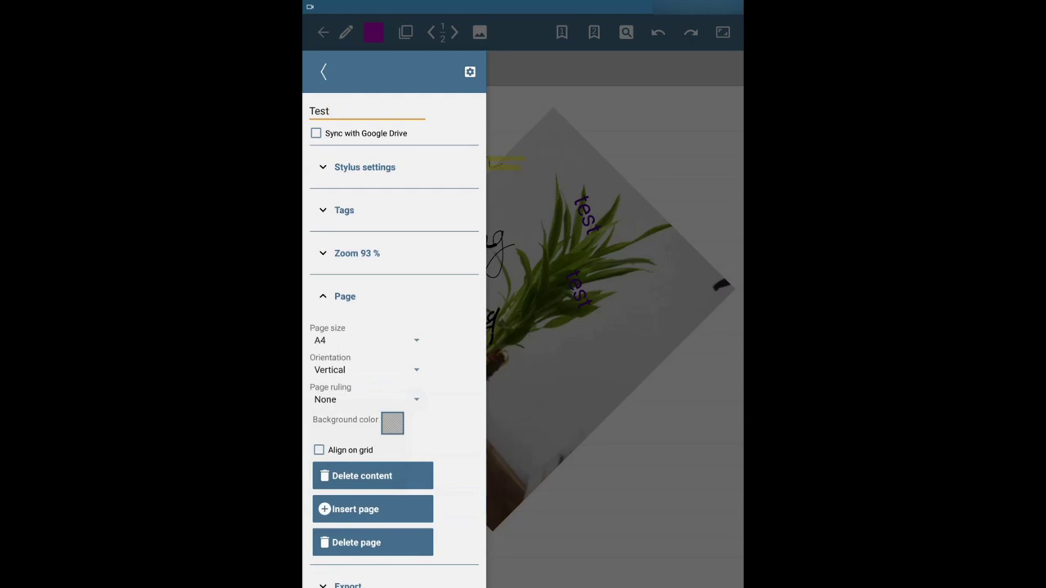
left_click(374, 32)
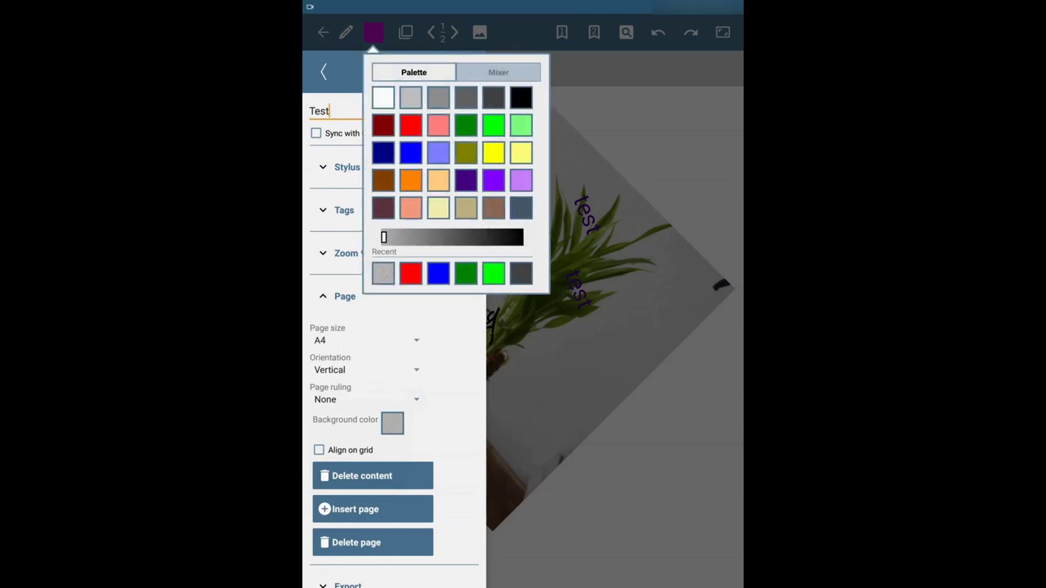
left_click(411, 207)
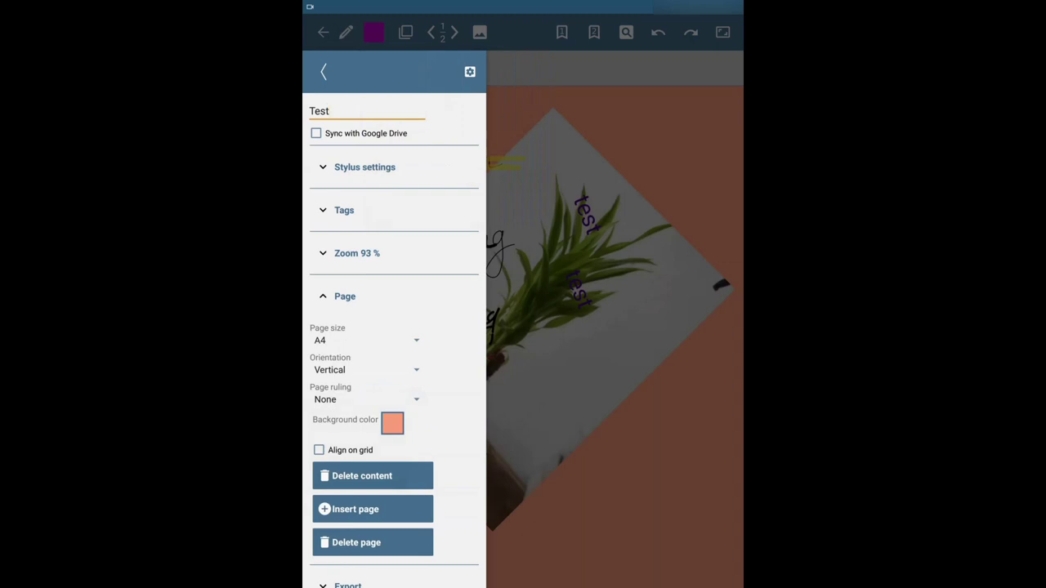
left_click(373, 475)
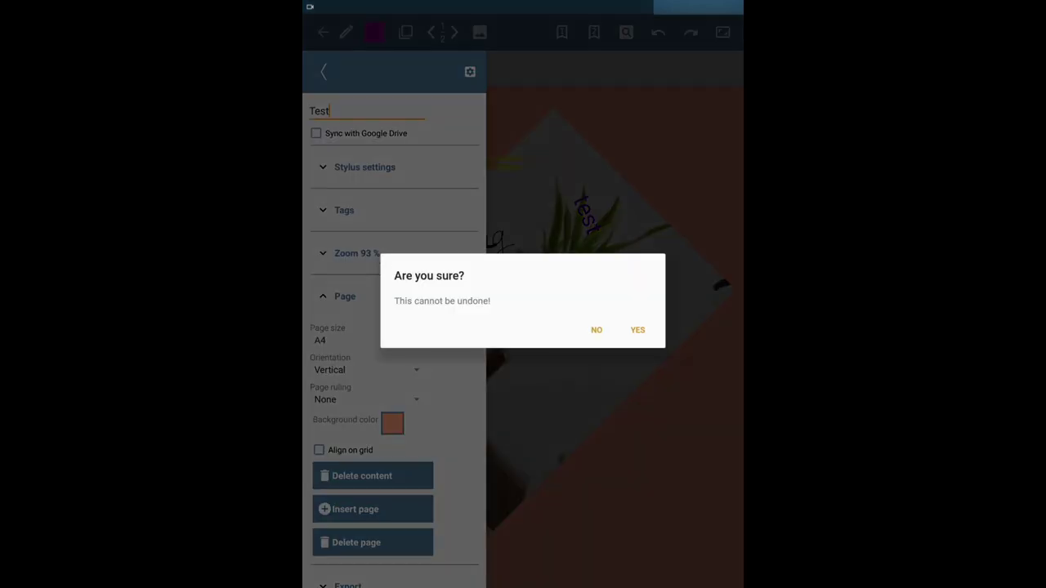
Confirm the erase, then flip through the pages to the blank third page.
key("Escape")
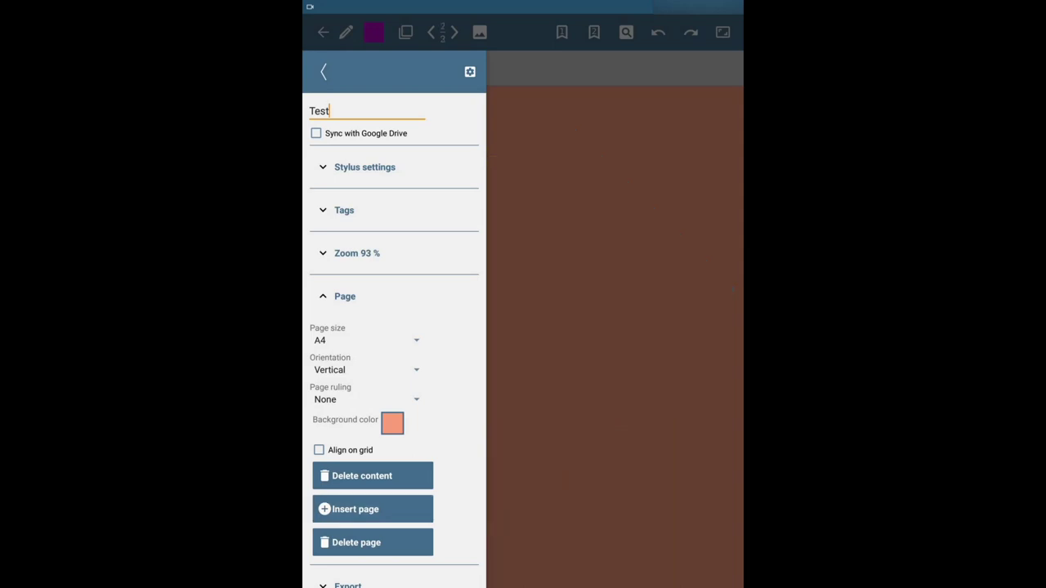
key("Escape")
key("Escape")
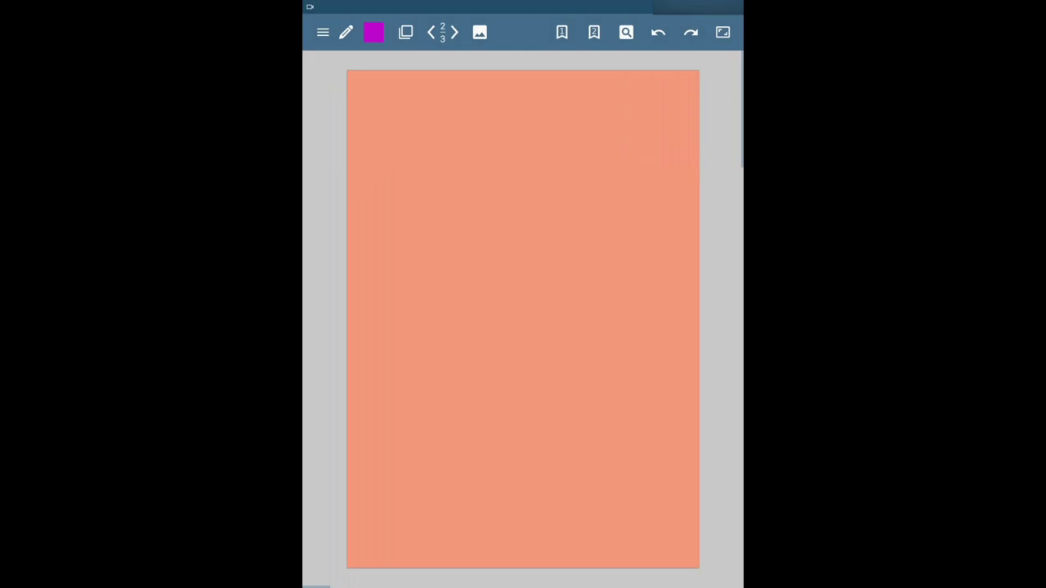
key("Left")
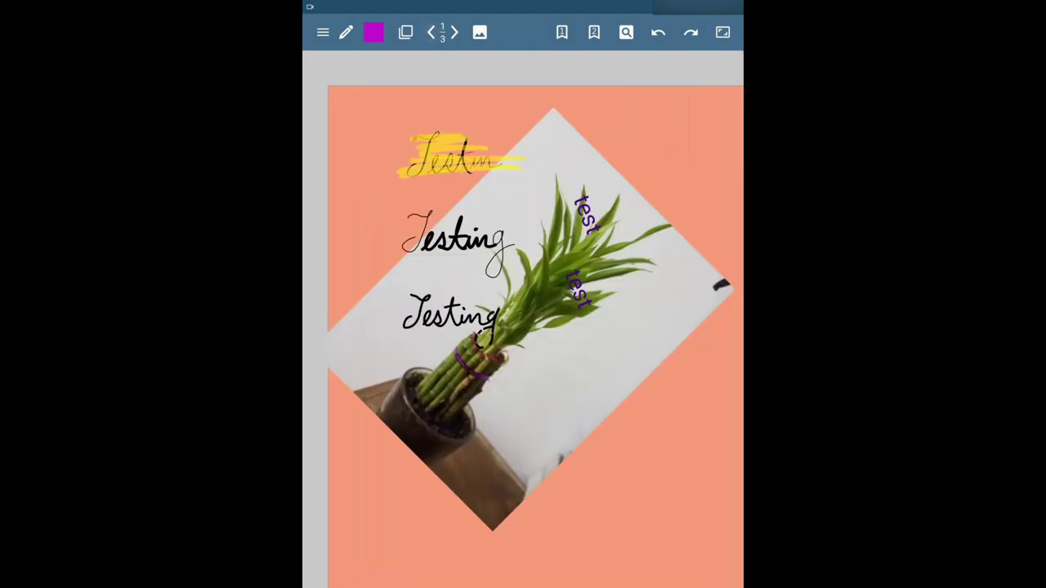
key("Right")
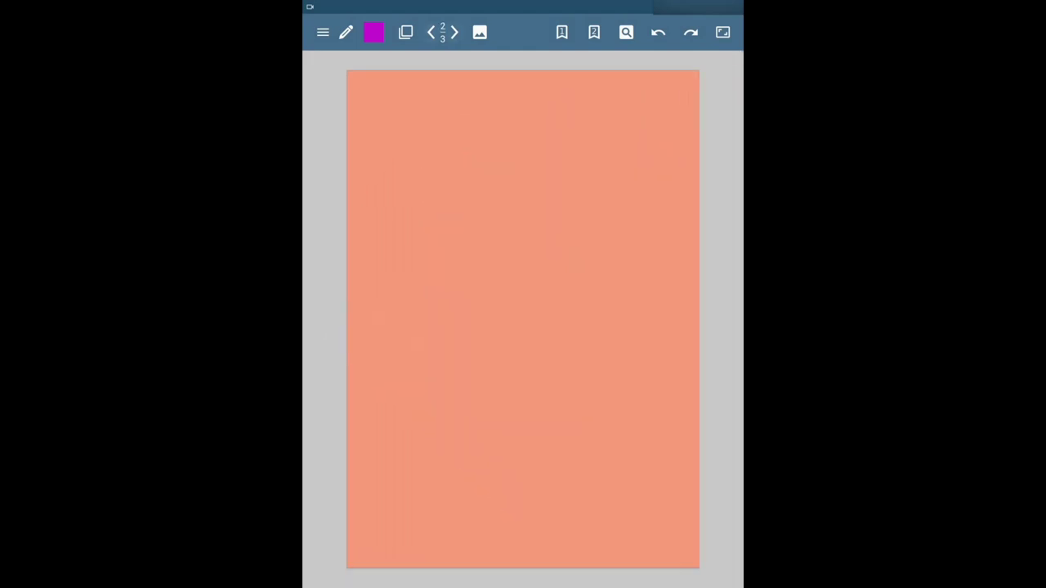
left_click(480, 32)
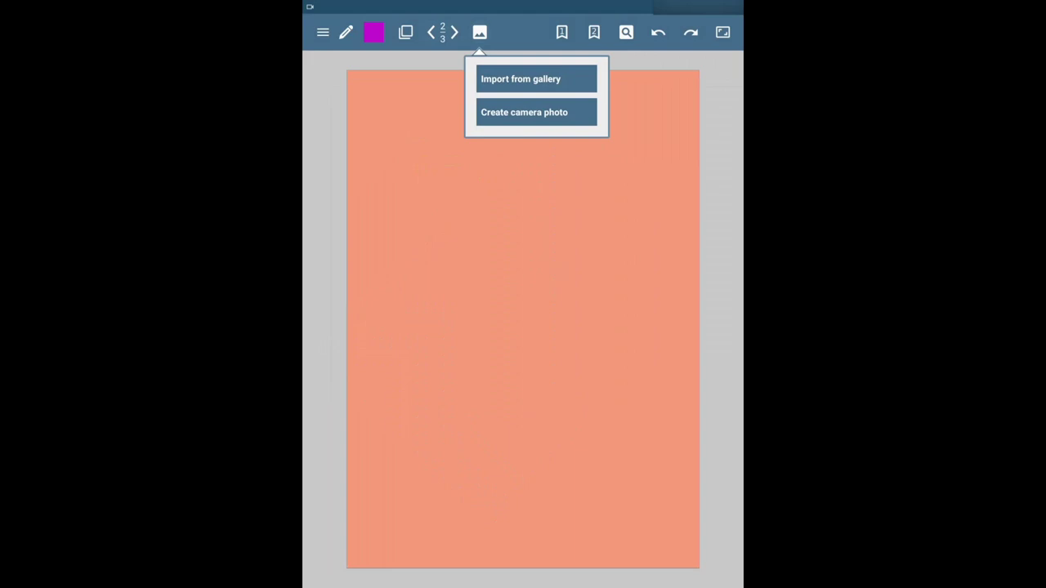
key("Escape")
key("Right")
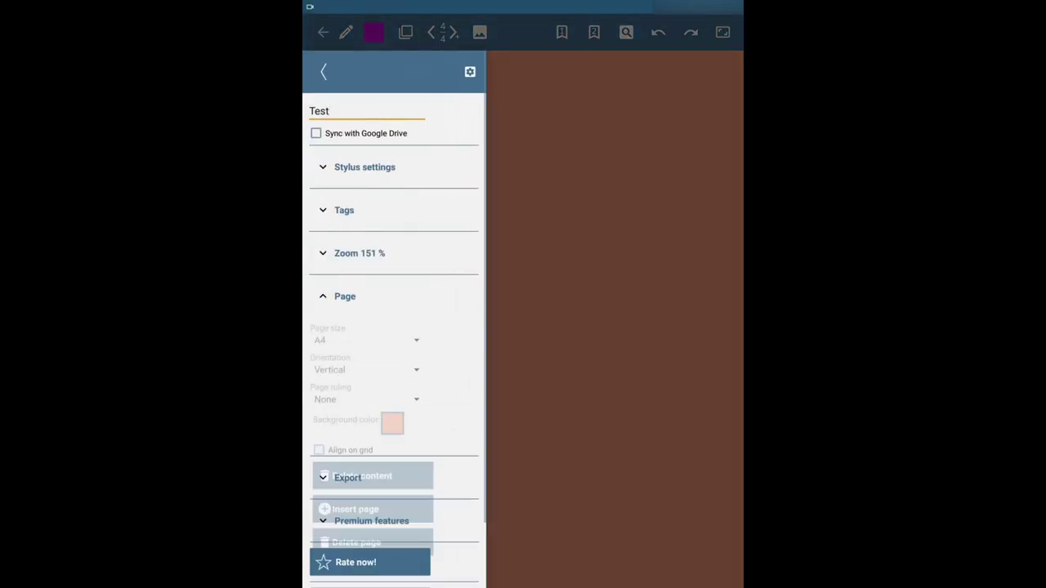
Delete the blank third page, confirming on the second attempt.
left_click(373, 543)
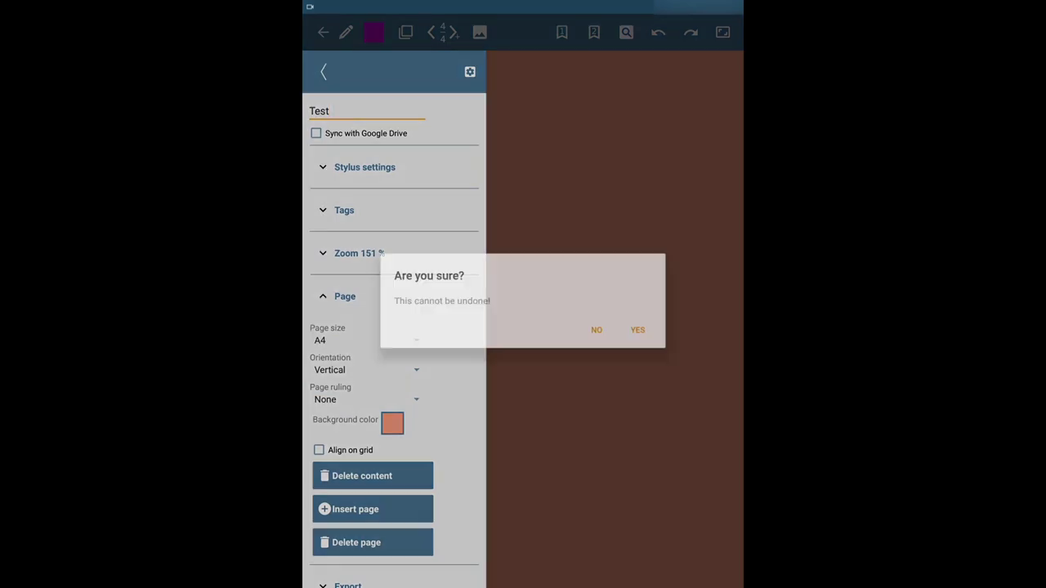
left_click(637, 330)
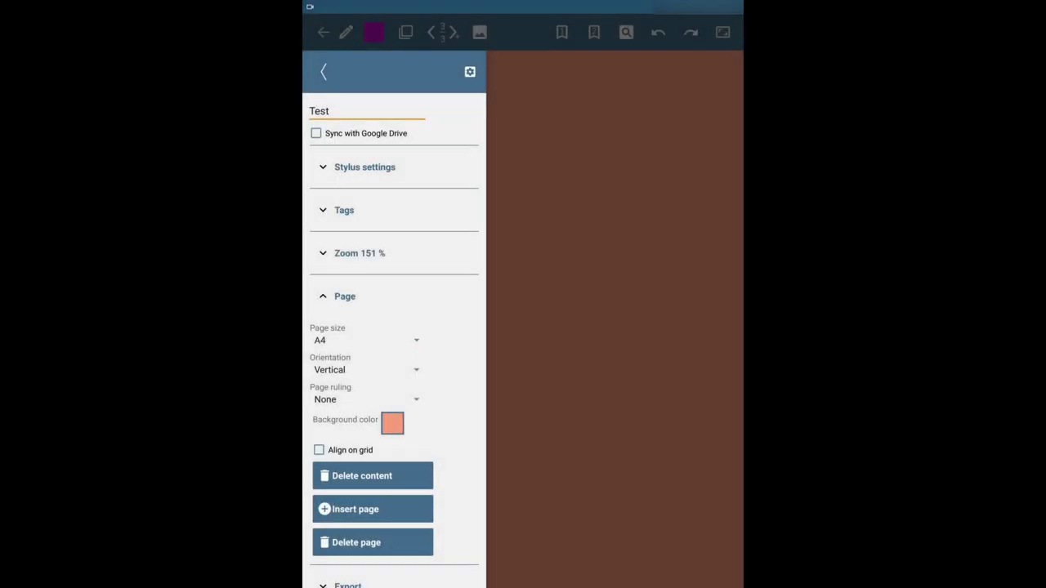
left_click(372, 543)
left_click(637, 329)
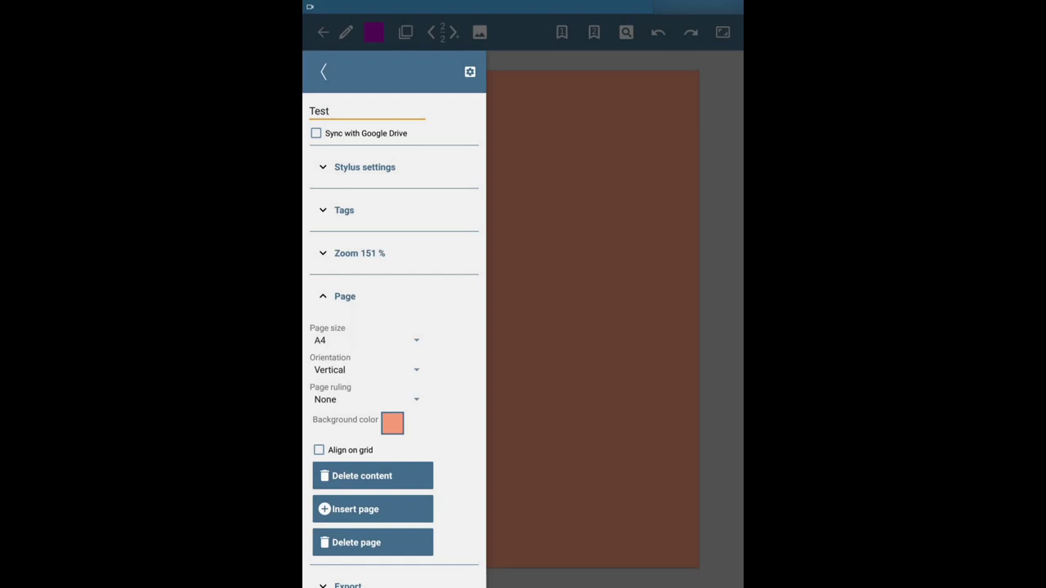
Expand the Export options, then import the microwave imaging review article PDF.
scroll(394, 326, "down", 4)
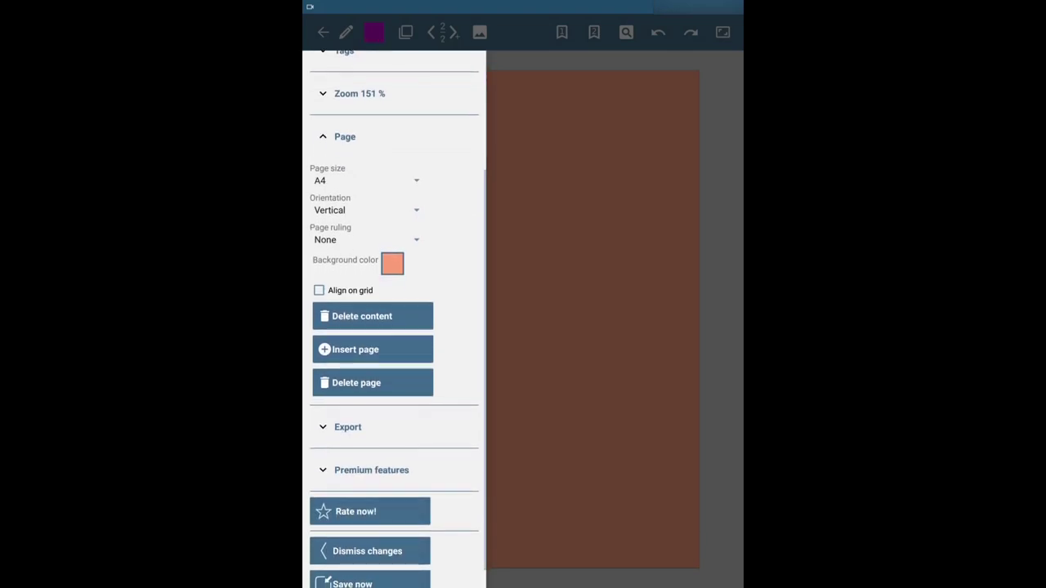
left_click(348, 427)
scroll(394, 327, "down", 3)
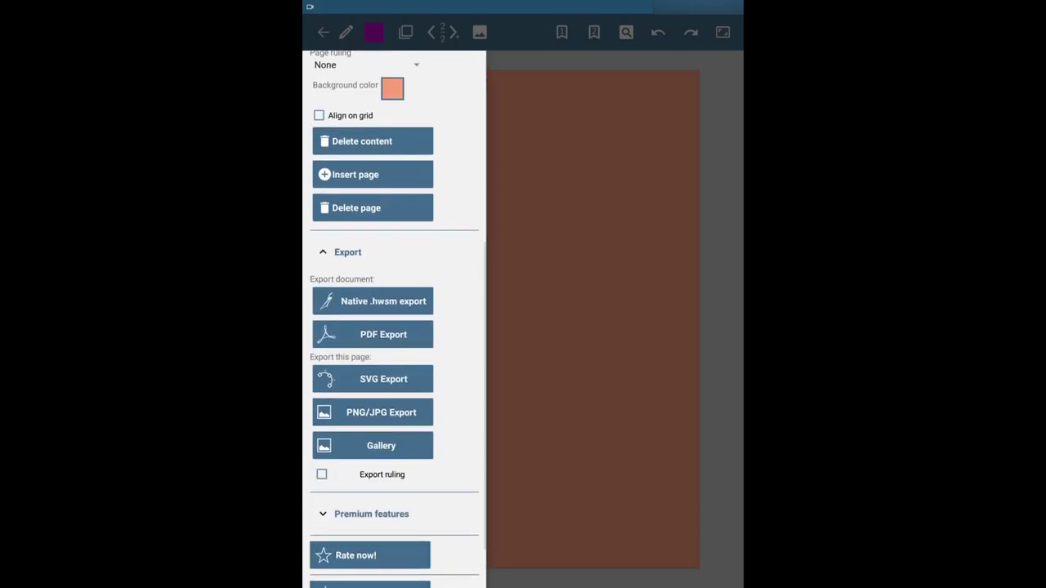
scroll(394, 319, "down", 1)
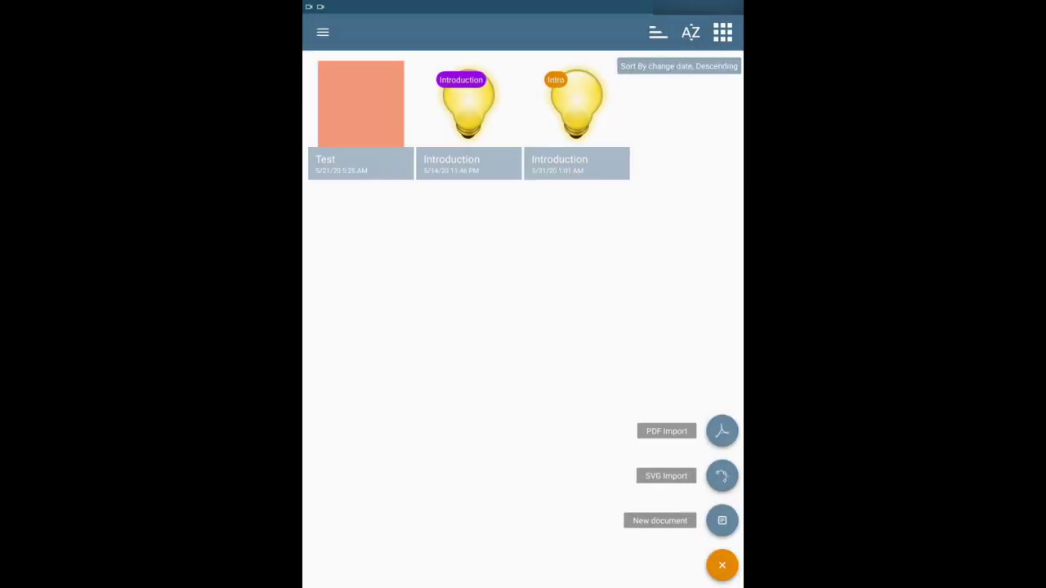
left_click(721, 431)
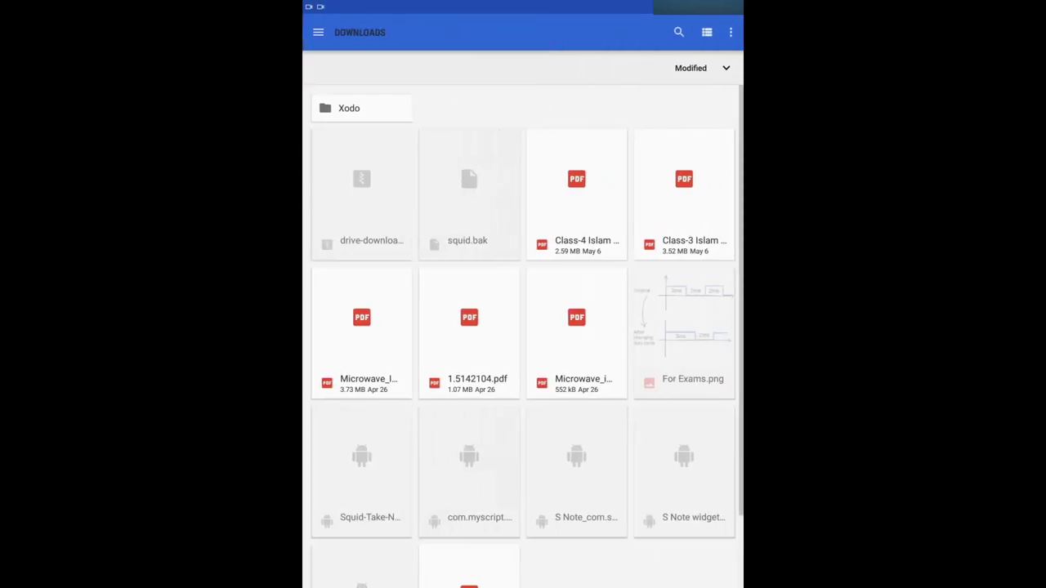
left_click(469, 327)
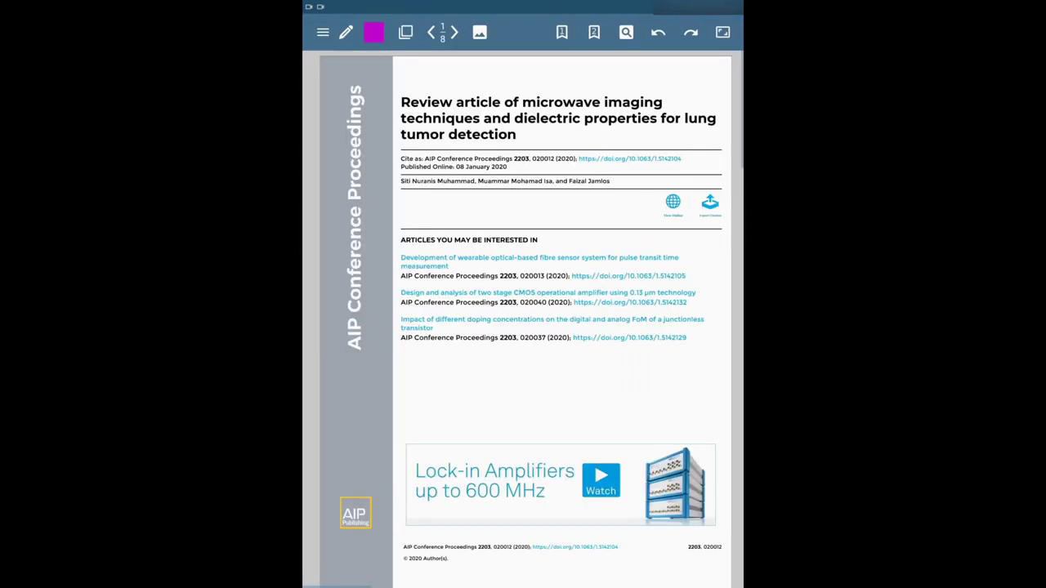
On PDF page 3, handwrite a purple 29 and a diagonal stroke near the title.
scroll(523, 319, "down", 5)
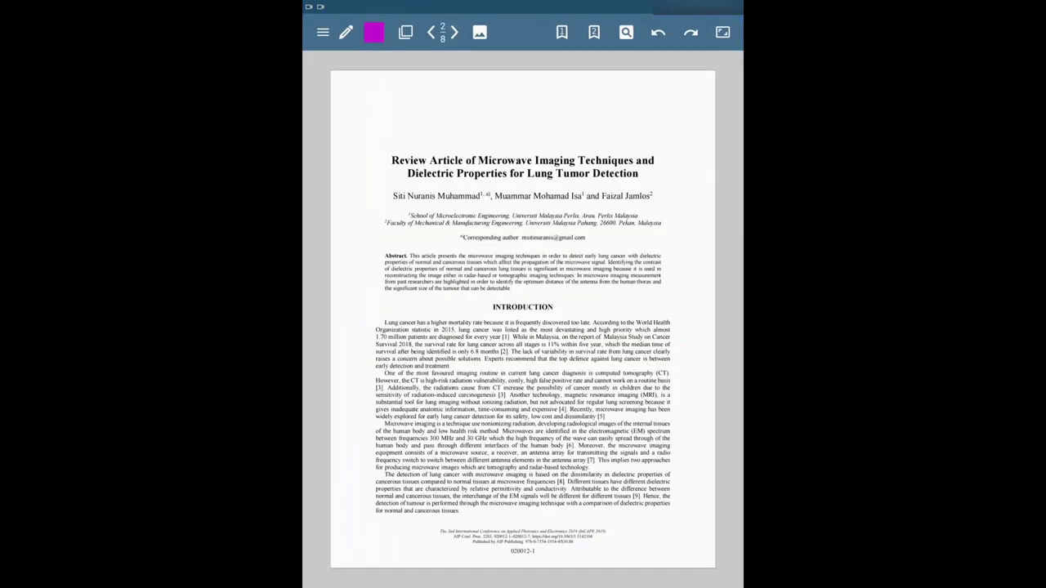
scroll(523, 319, "down", 5)
mouse_move(354, 115)
left_mouse_down()
mouse_move(380, 124)
mouse_move(401, 160)
left_mouse_up()
left_click_drag(429, 101, 417, 137)
left_click_drag(366, 190, 477, 111)
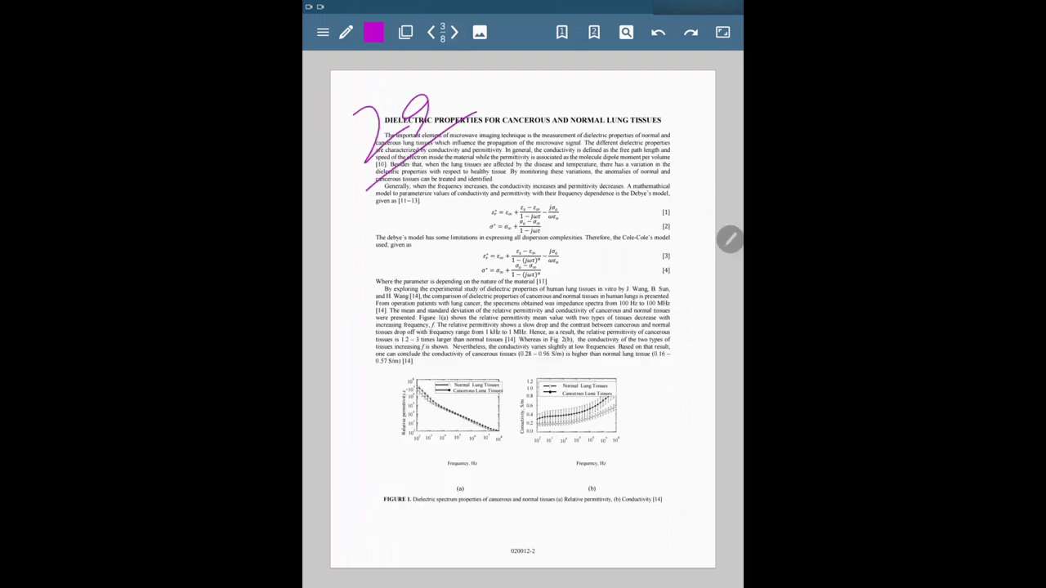
Draw a straight line down-right from the title with the shape tool.
left_click(346, 32)
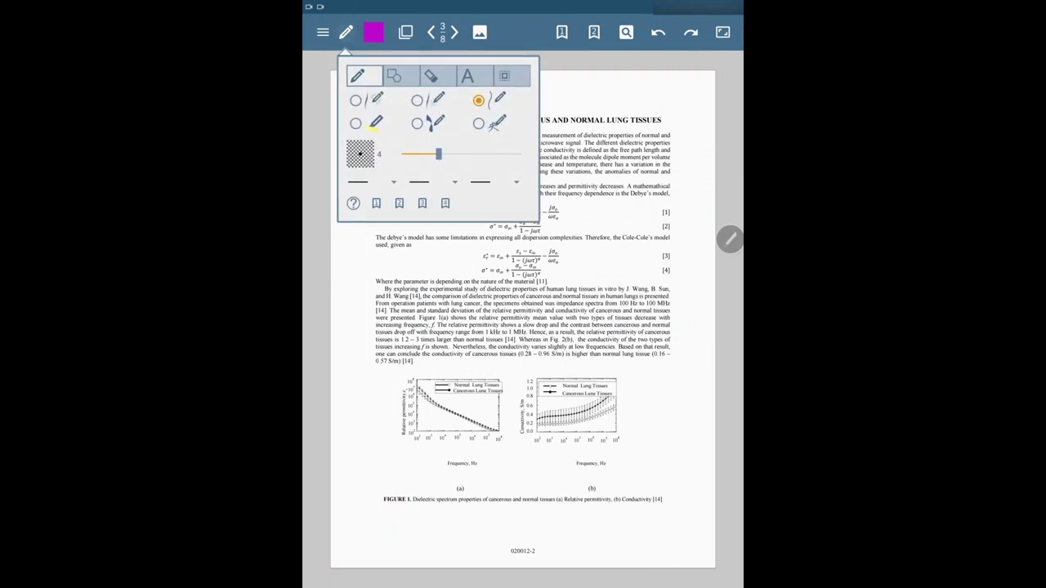
left_click(394, 75)
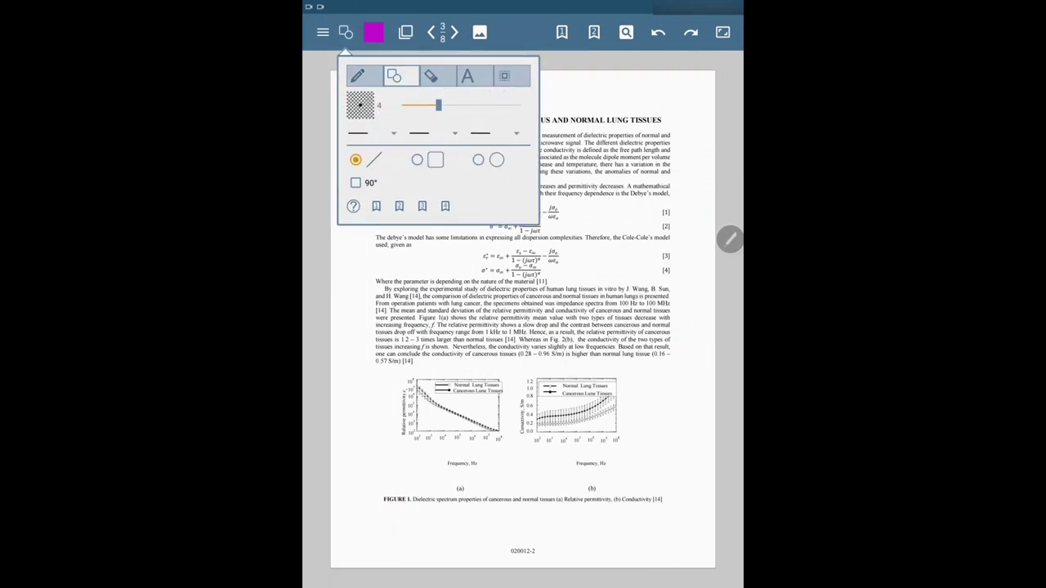
left_click(346, 32)
mouse_move(501, 121)
left_mouse_down()
mouse_move(521, 187)
mouse_move(665, 237)
left_mouse_up()
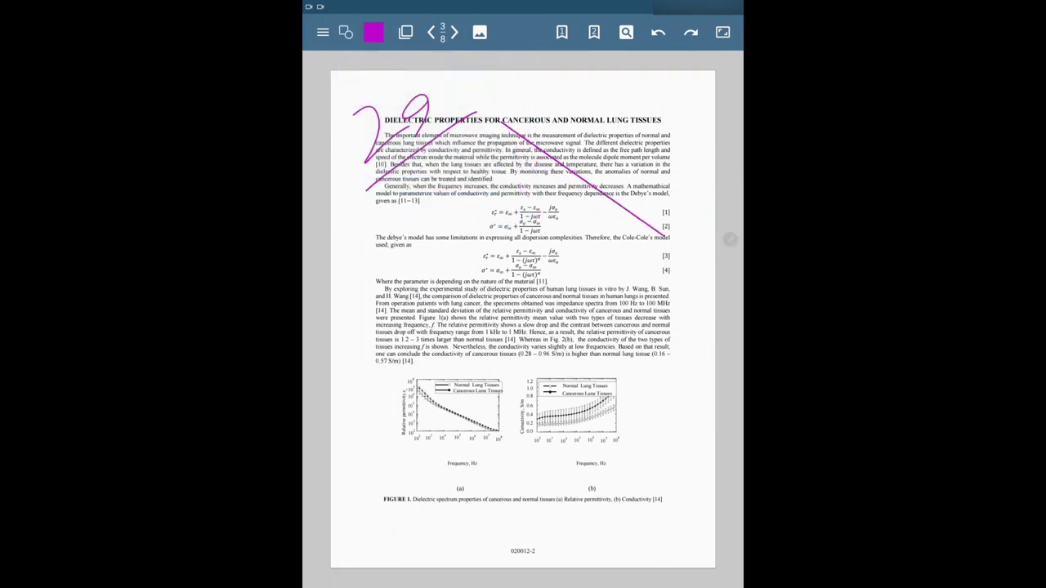
Erase the straight line, the 29 and the diagonal stroke.
left_click(346, 32)
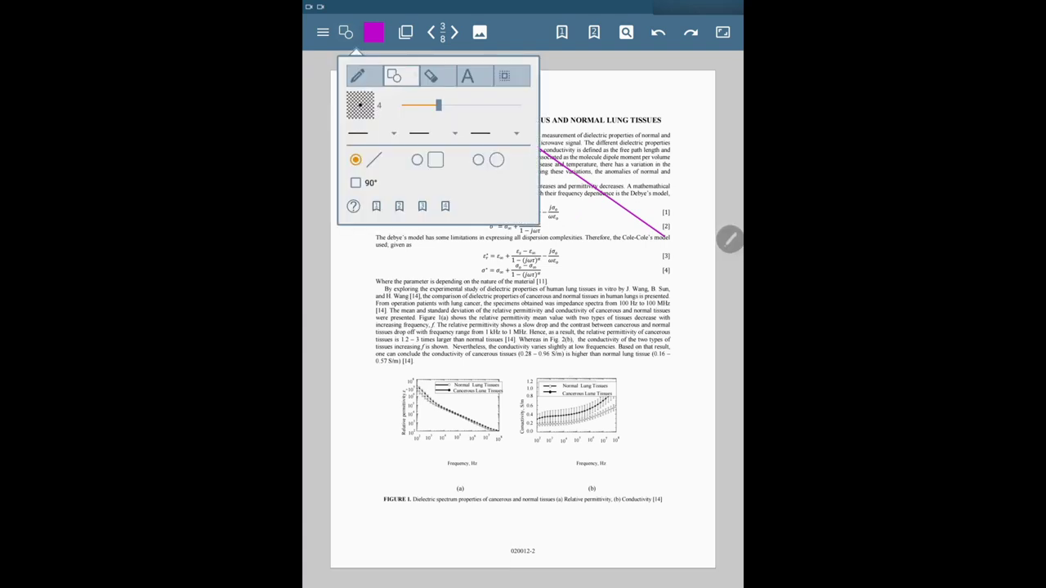
left_click(430, 75)
left_click(346, 32)
left_click(606, 240)
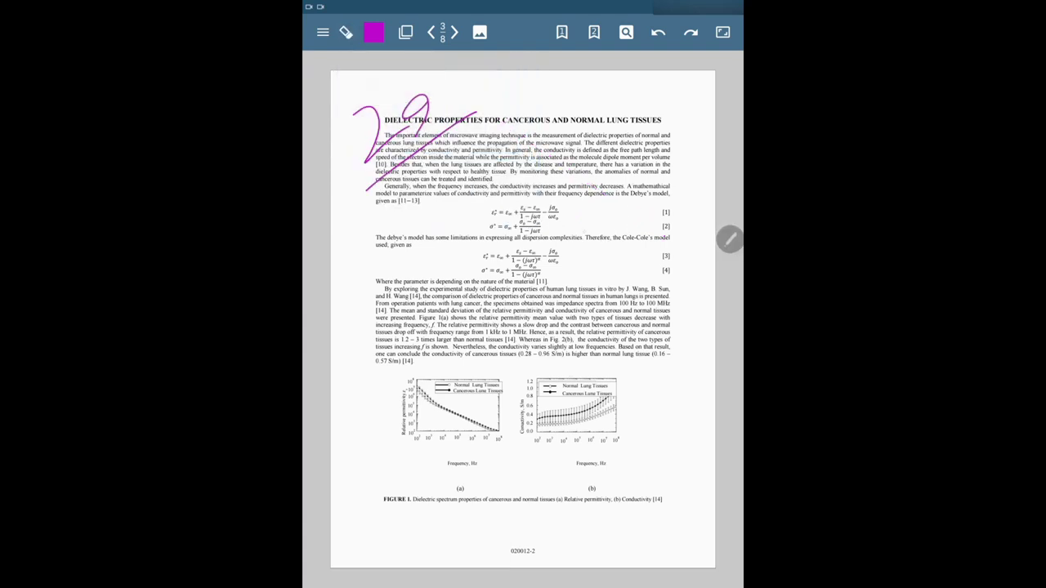
left_click(418, 110)
left_click_drag(376, 139, 409, 162)
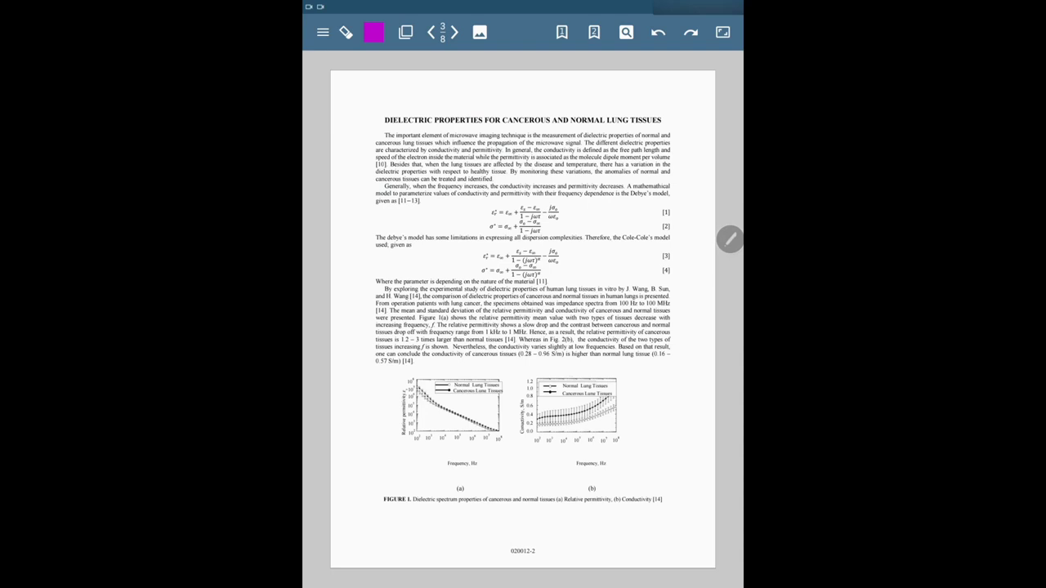